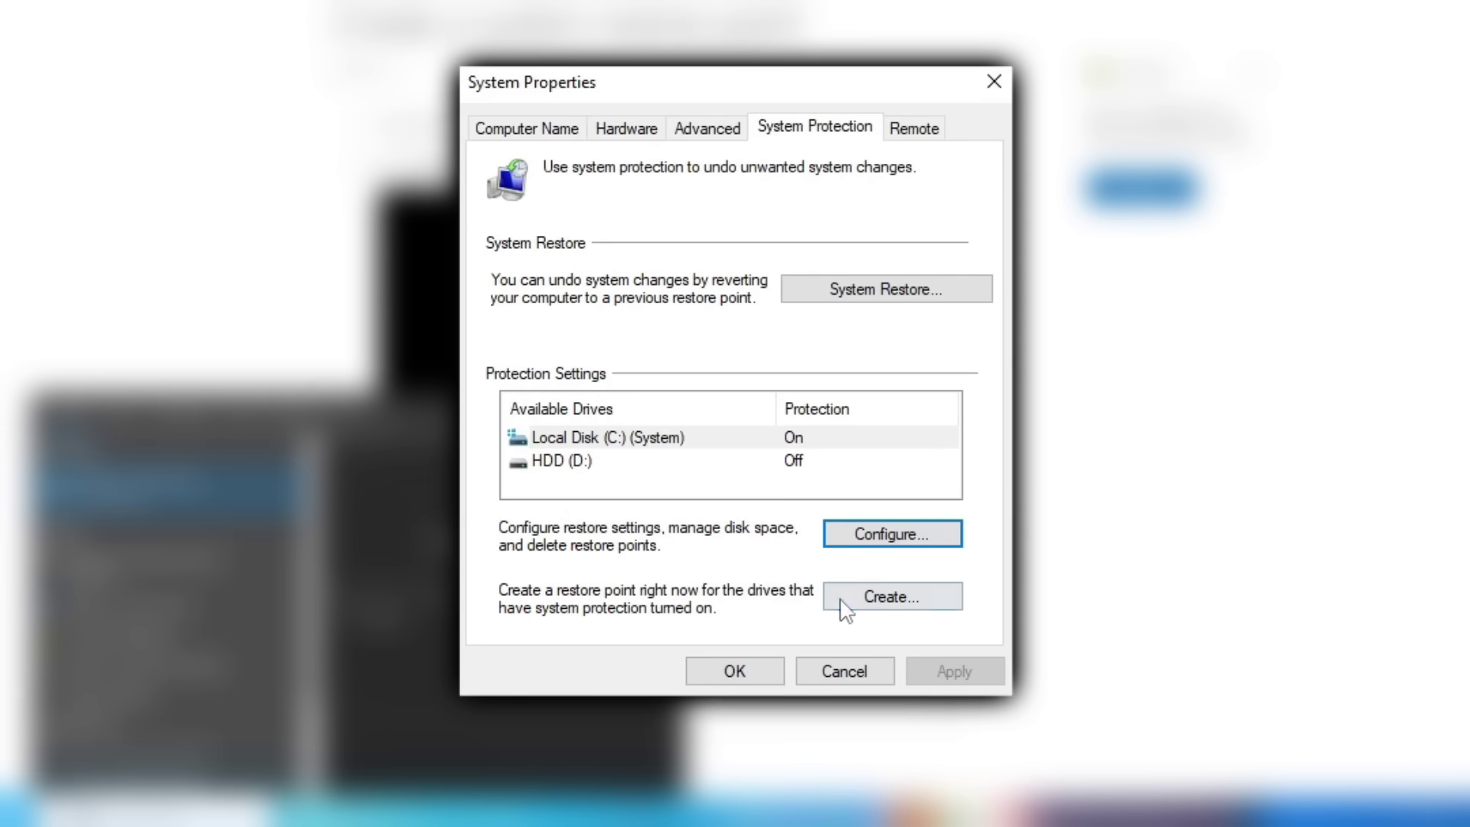
Create a restore point described as 'fps guide' and name the registry export 'fps video'.
click(847, 600)
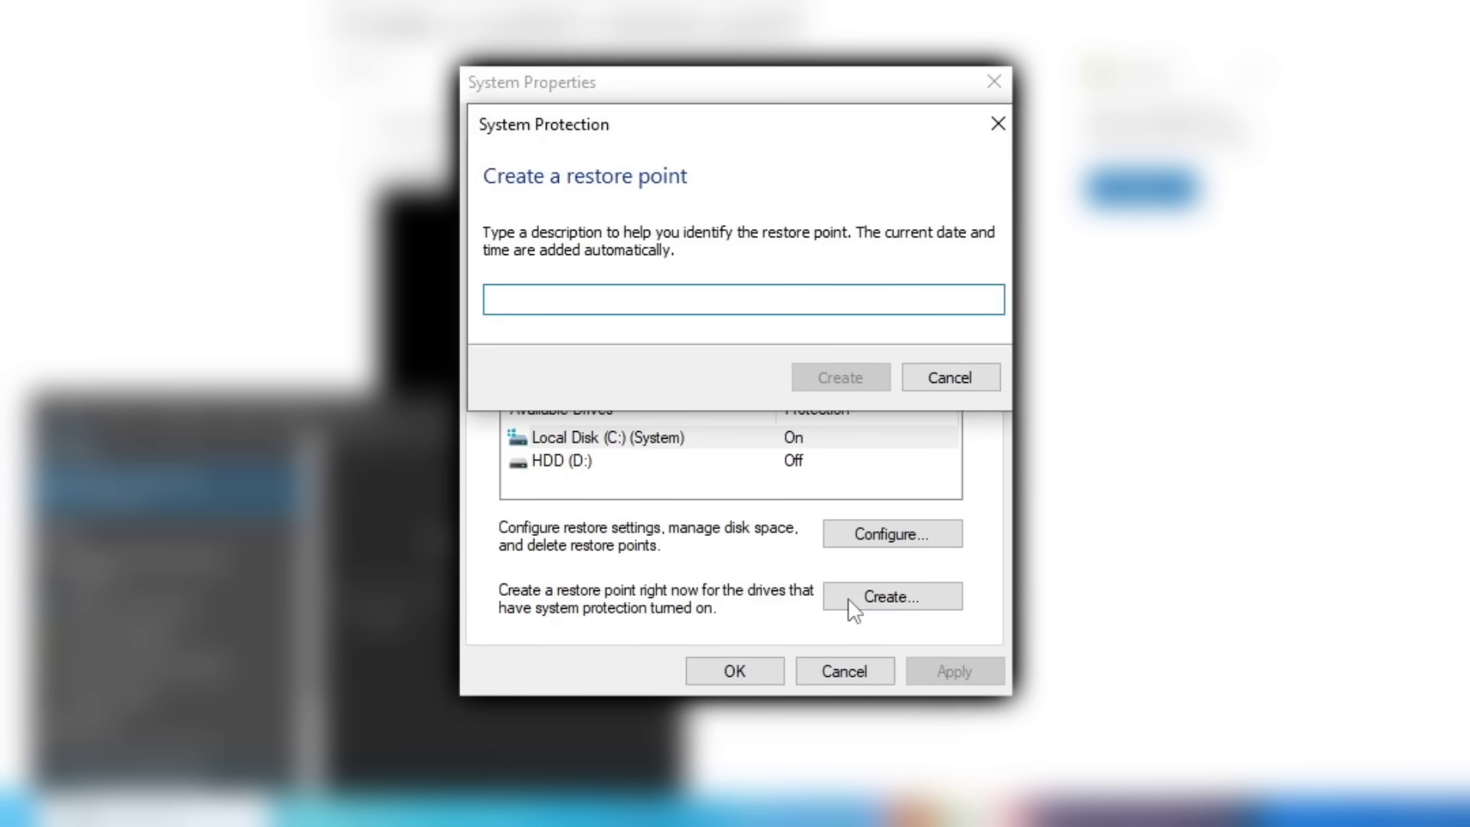
text(fps guide)
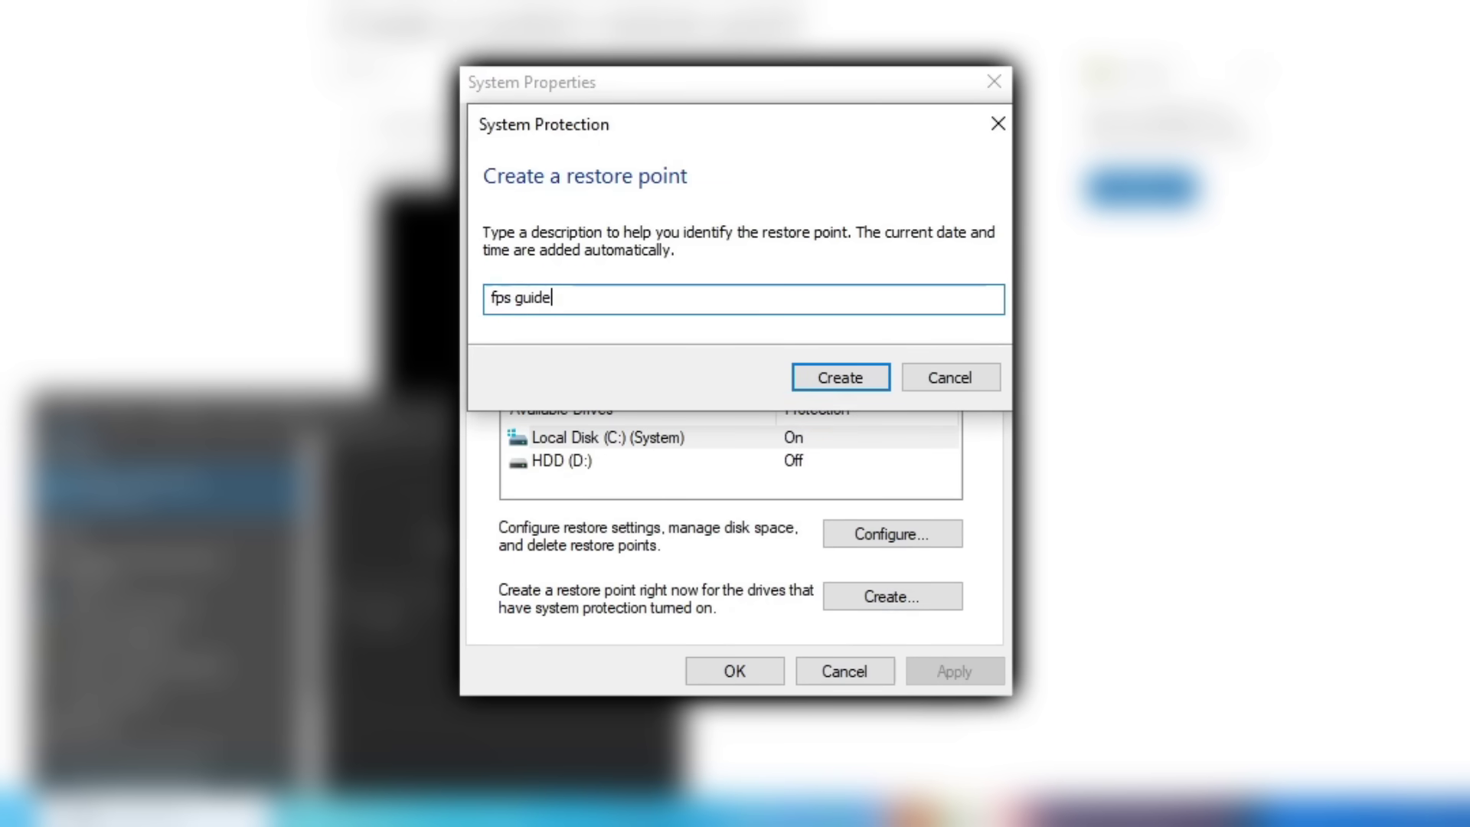
click(841, 376)
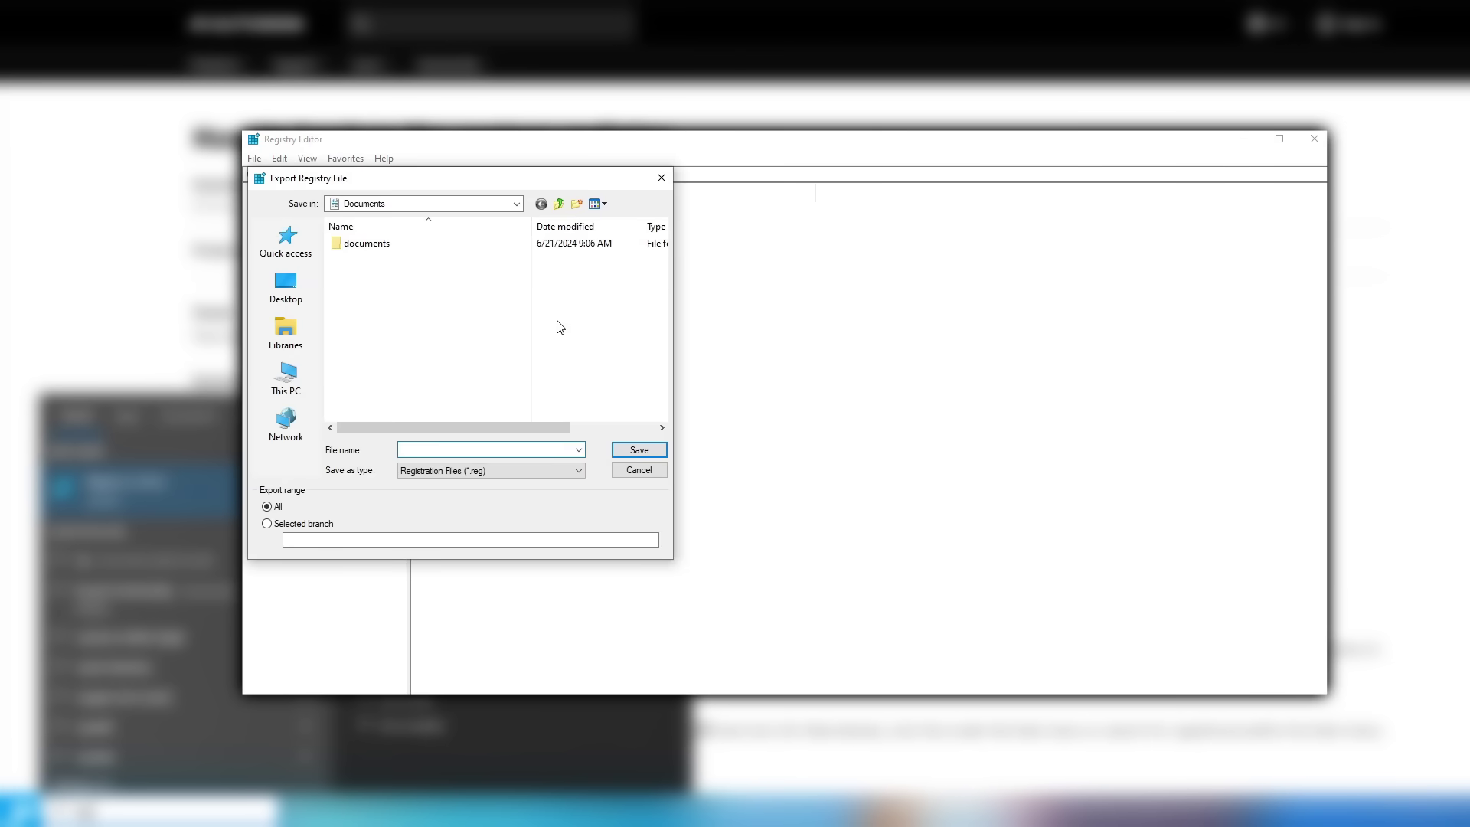
text(fps video)
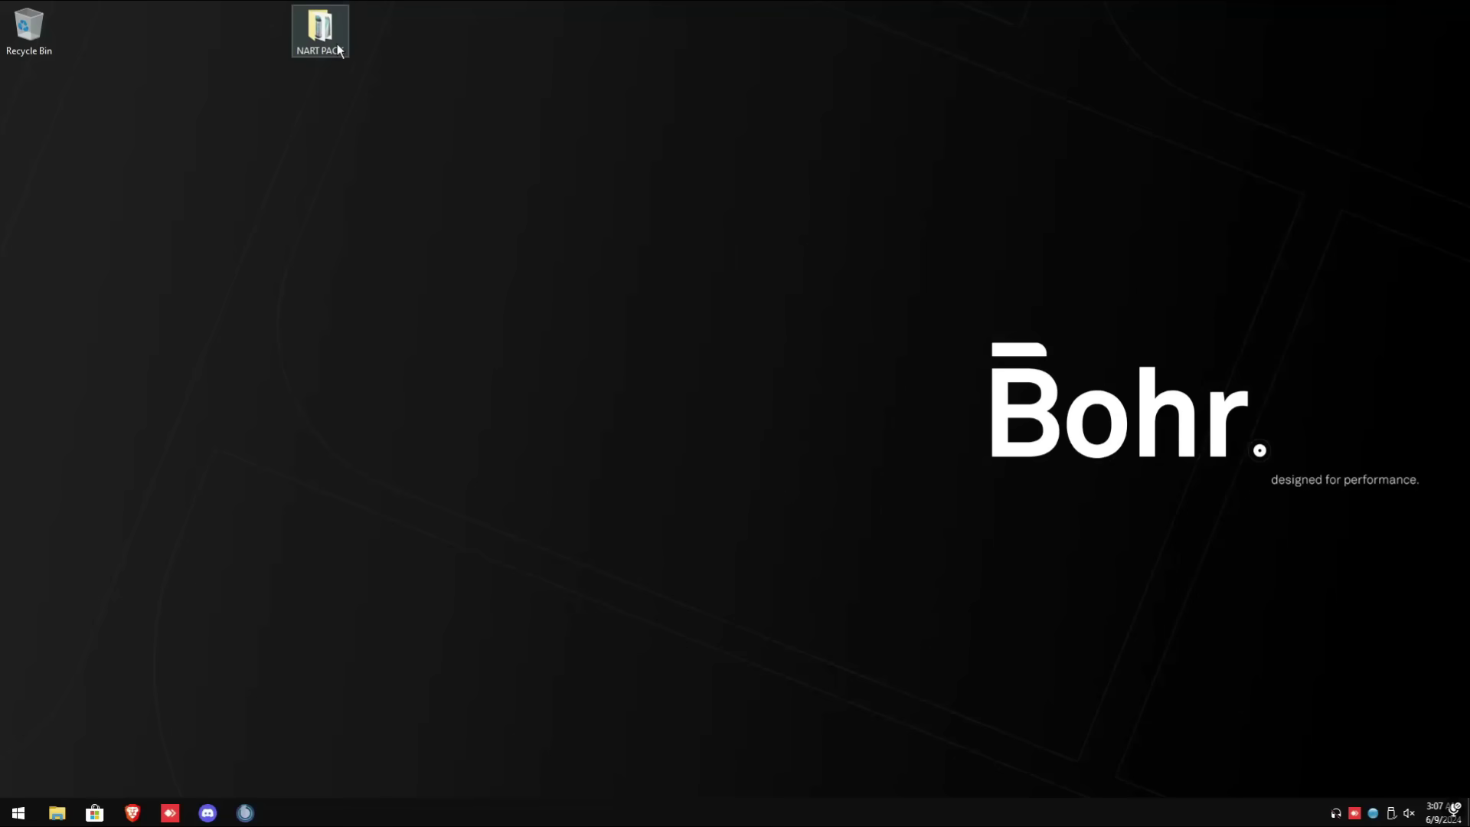
Launch Display Driver Uninstaller from NART PACK > Nvidia > DDU v18.0.2.3 as administrator.
double_click(339, 50)
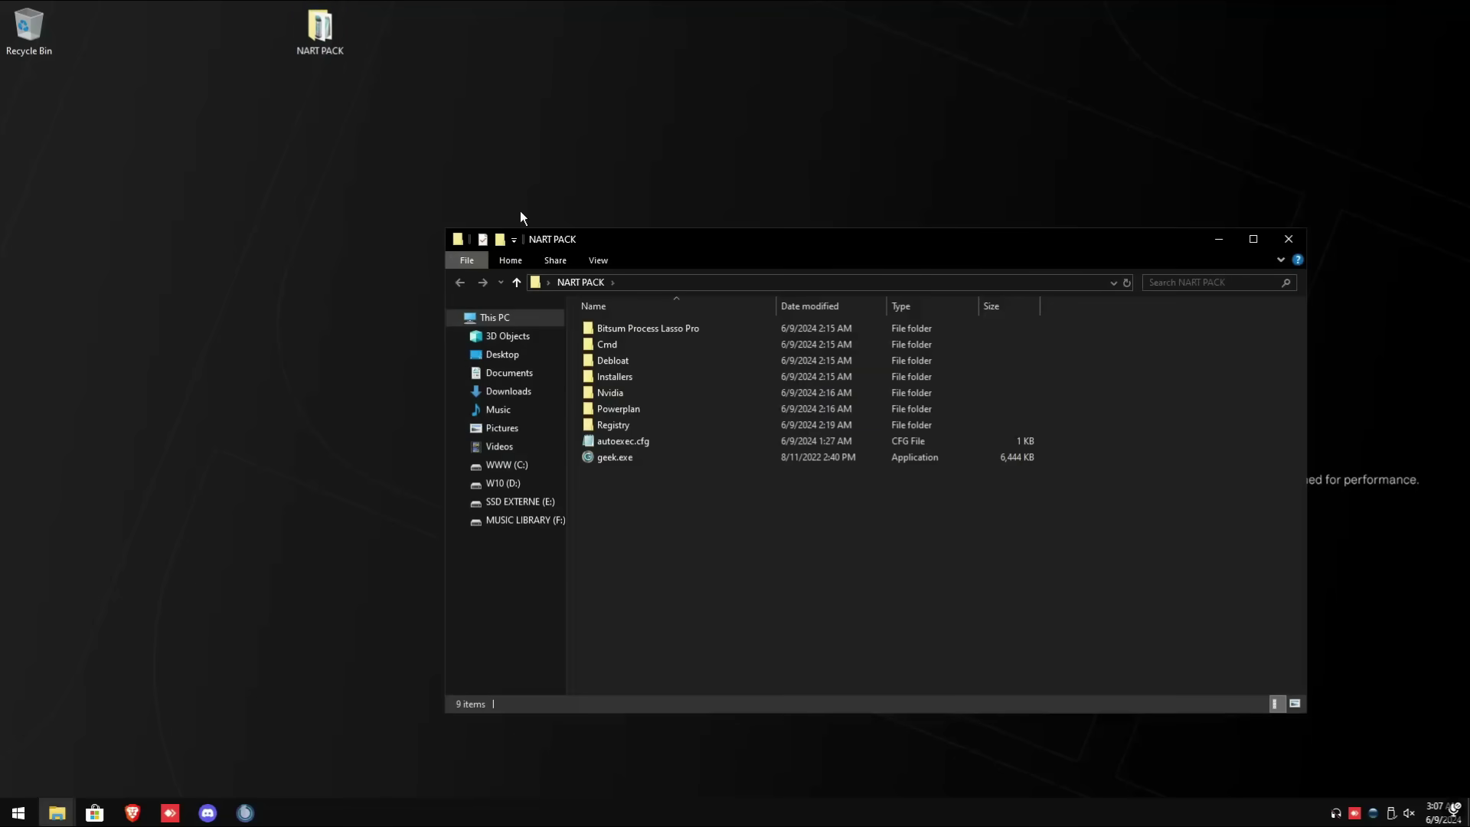
double_click(605, 392)
click(613, 329)
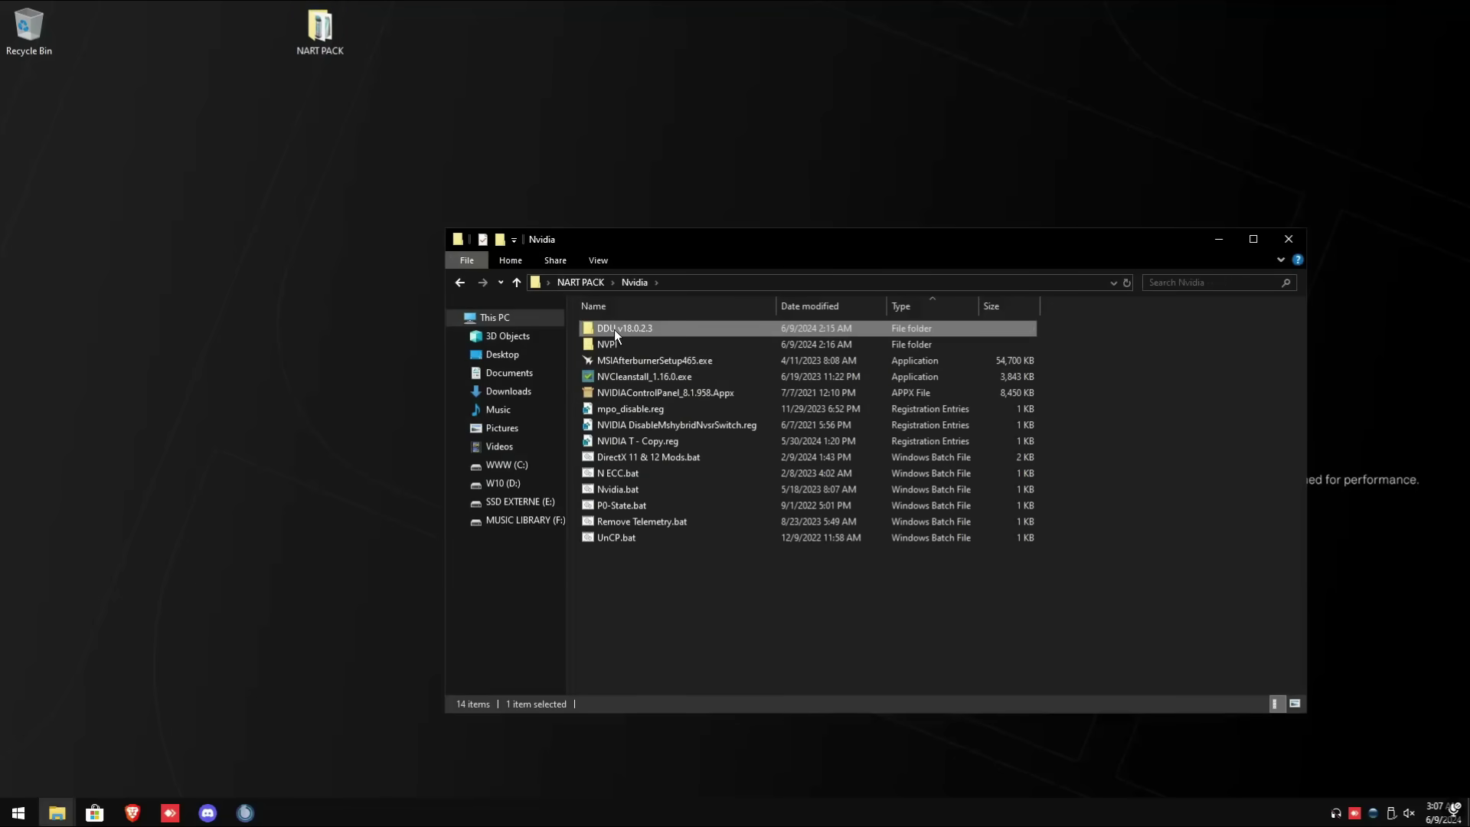
double_click(614, 329)
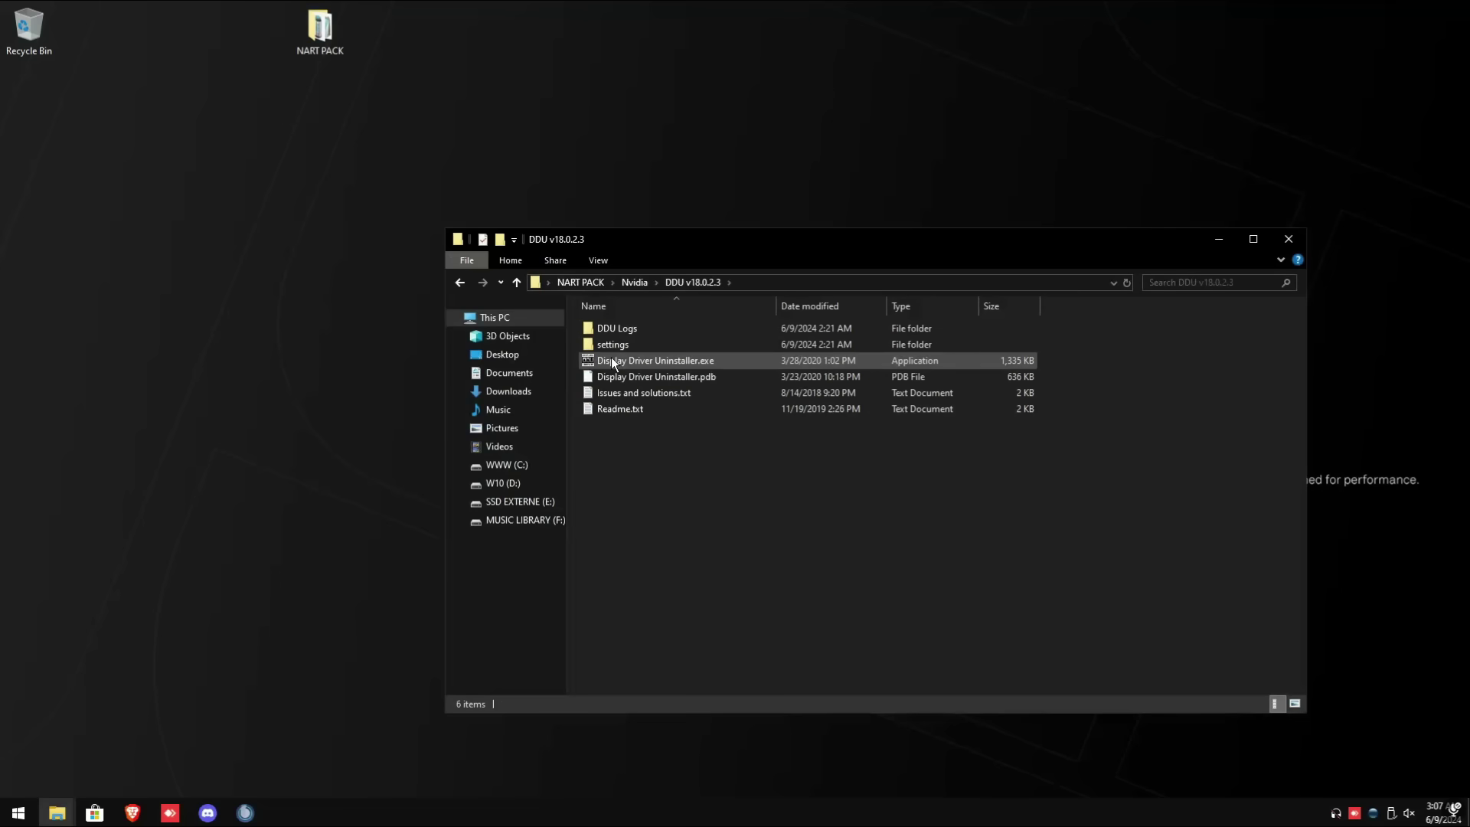
right_click(612, 363)
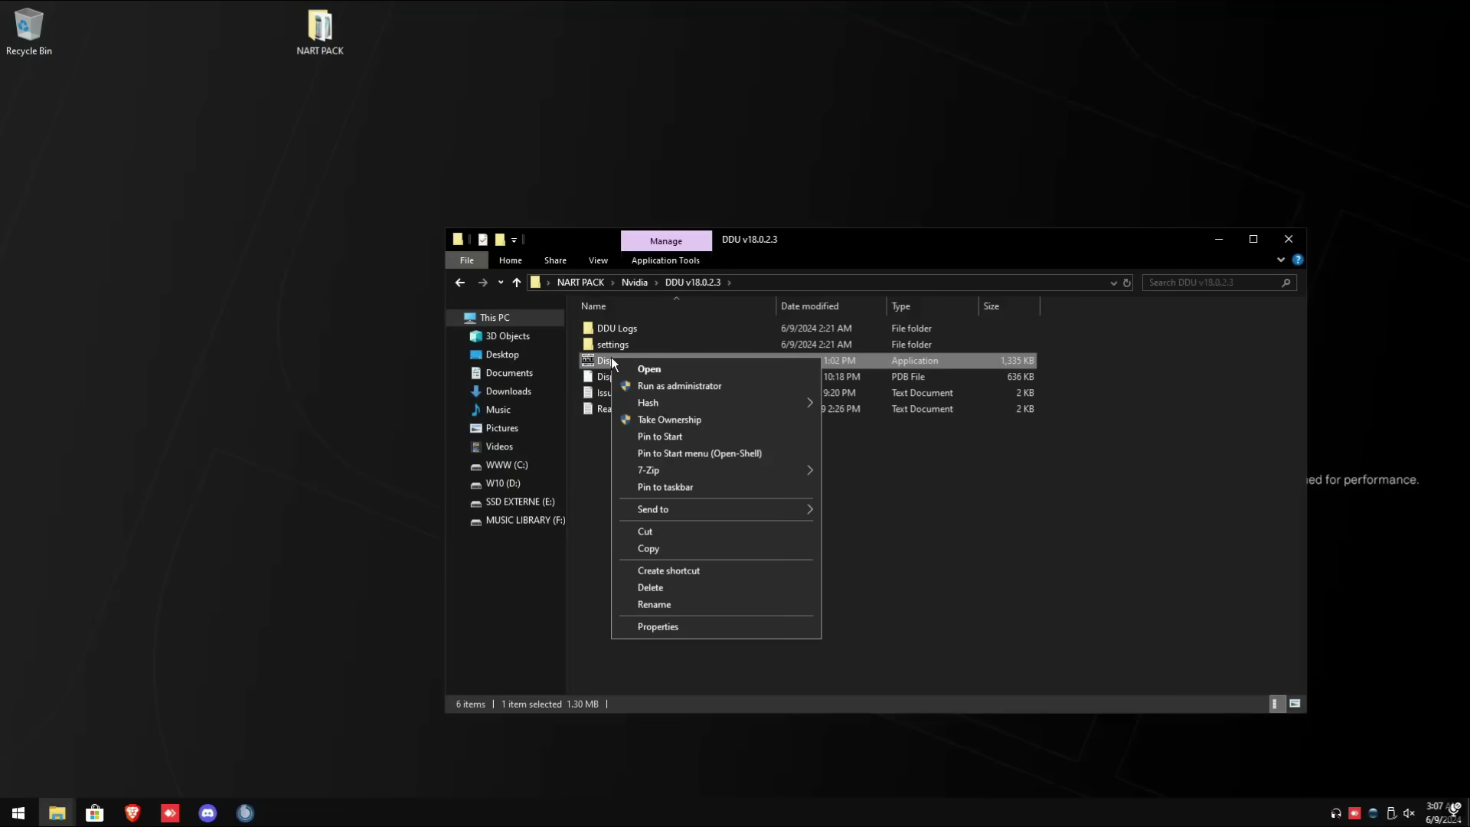
click(636, 382)
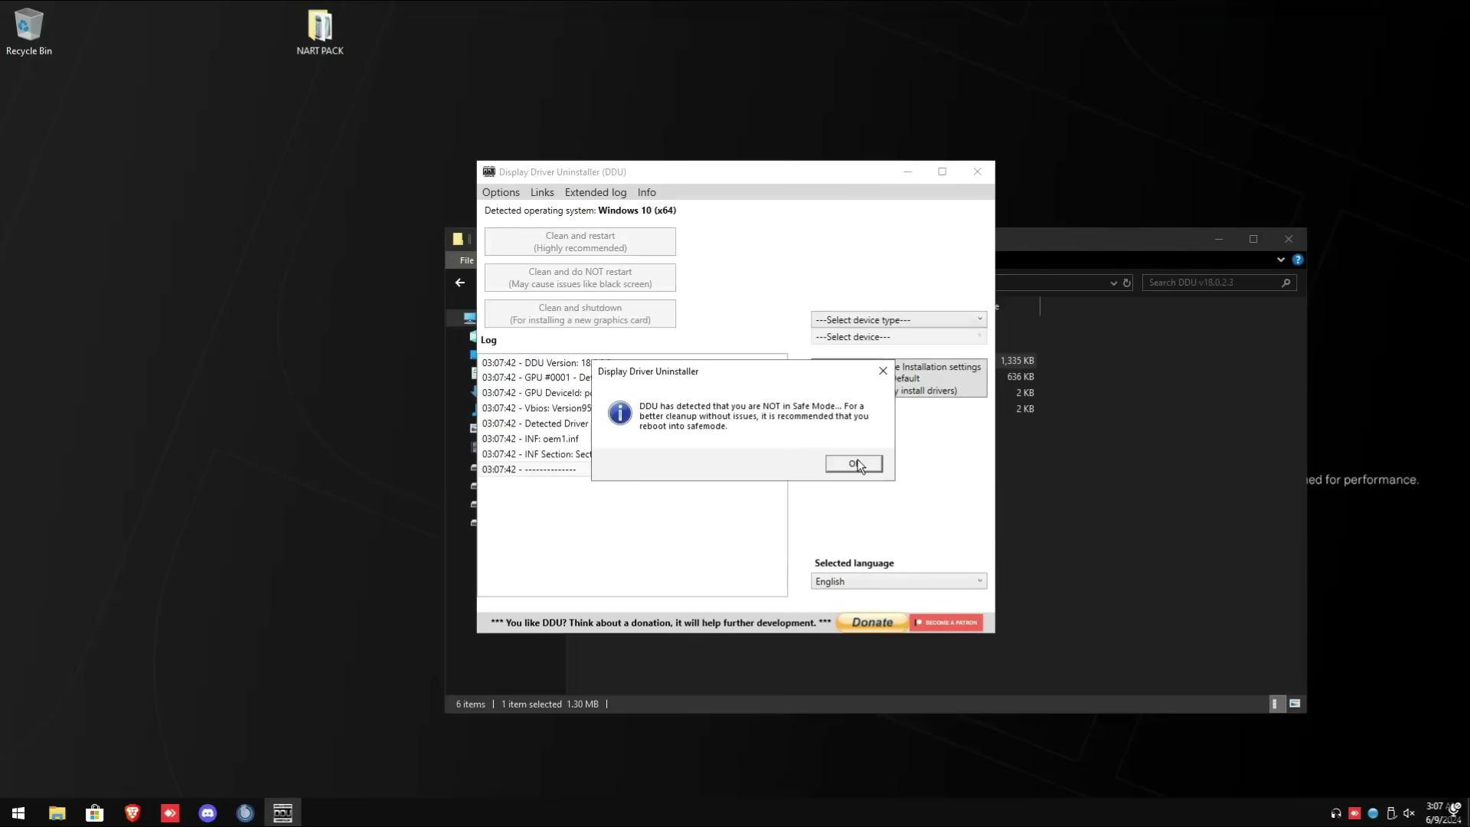
Select GPU as the device and clean the NVIDIA driver without restarting.
click(856, 463)
click(848, 320)
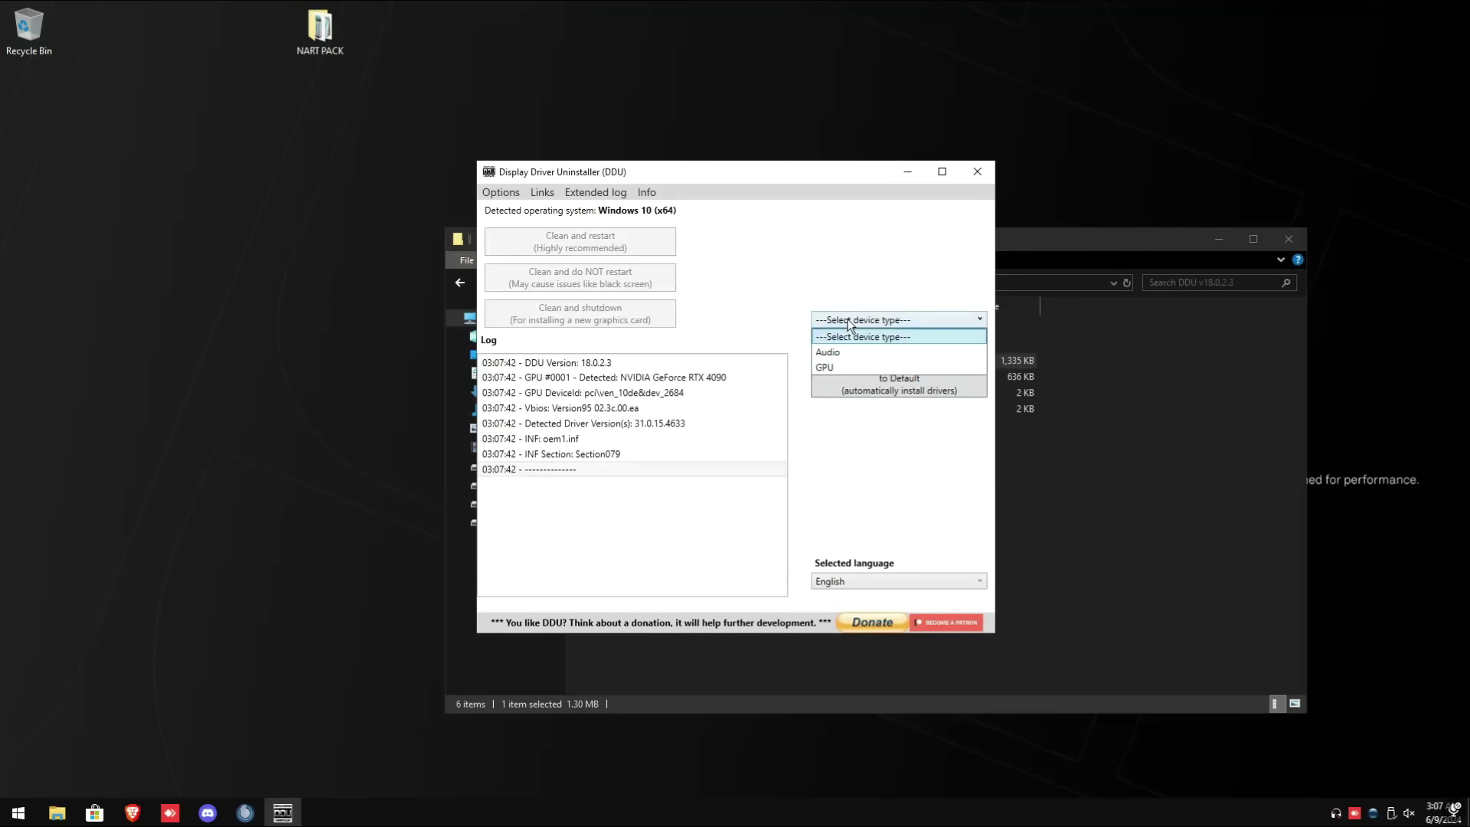
click(836, 369)
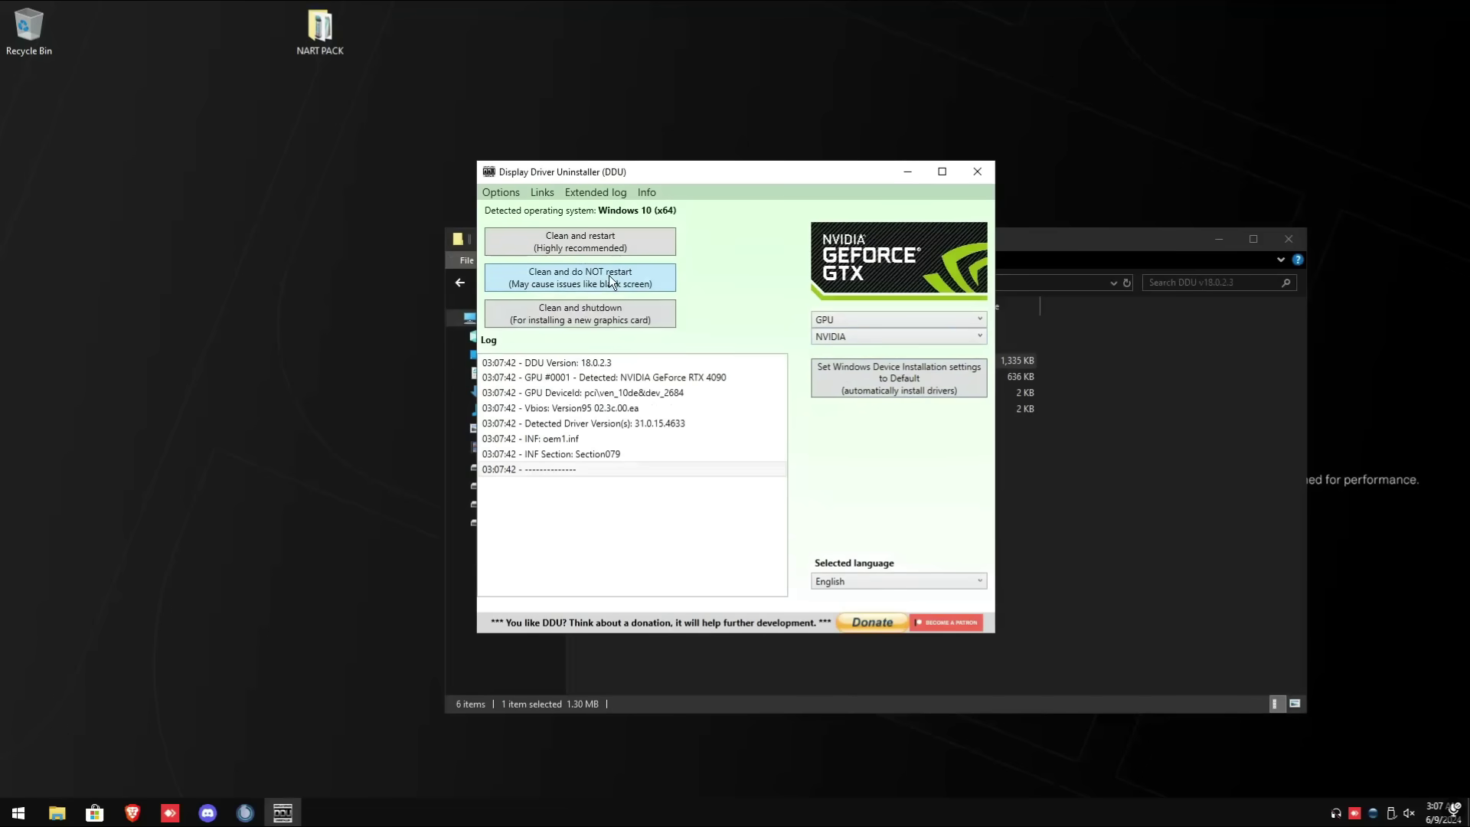
click(586, 276)
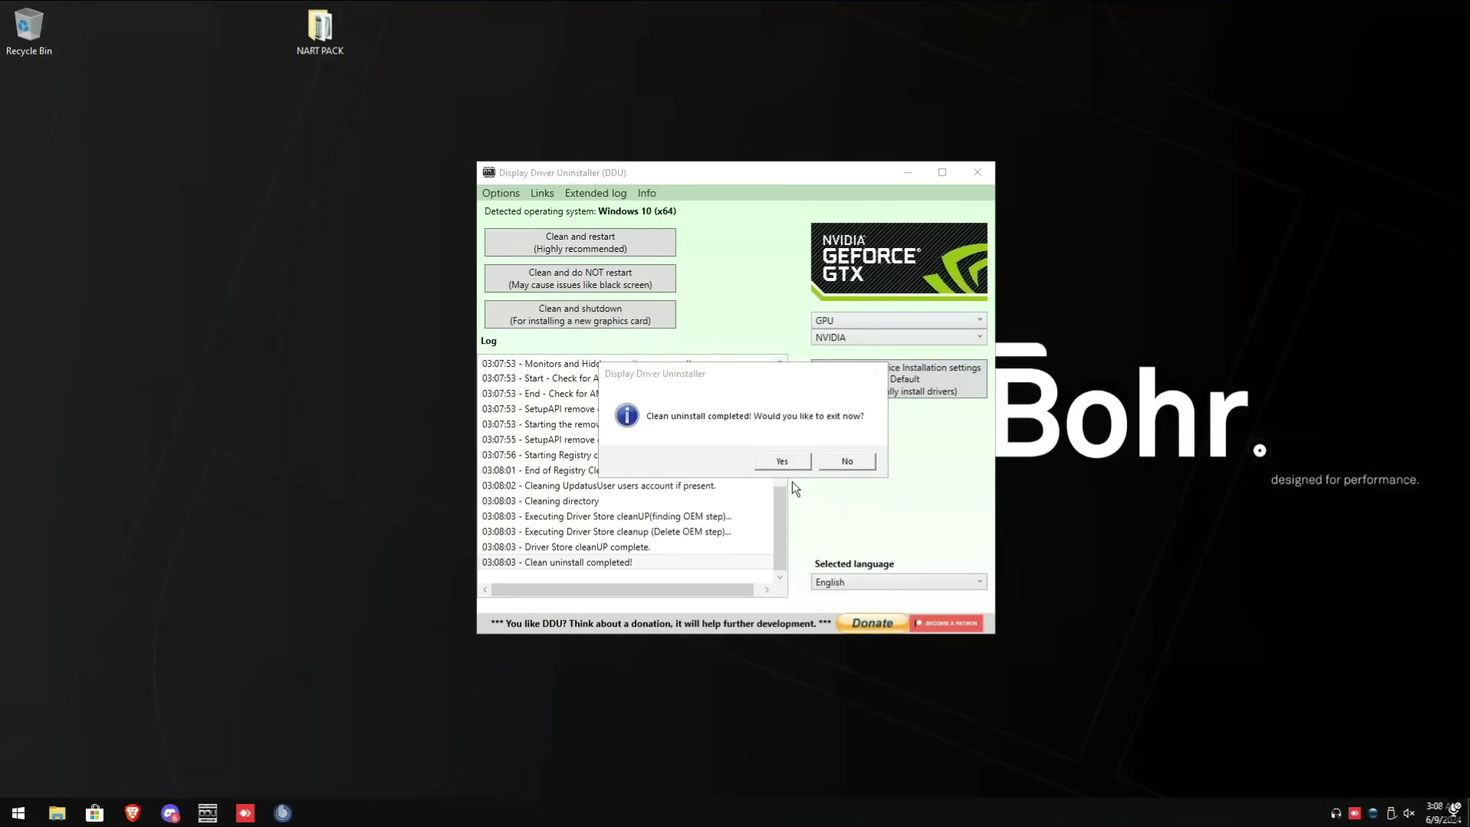
Exit DDU and launch NVCleanstall from the NART PACK Nvidia folder.
click(782, 461)
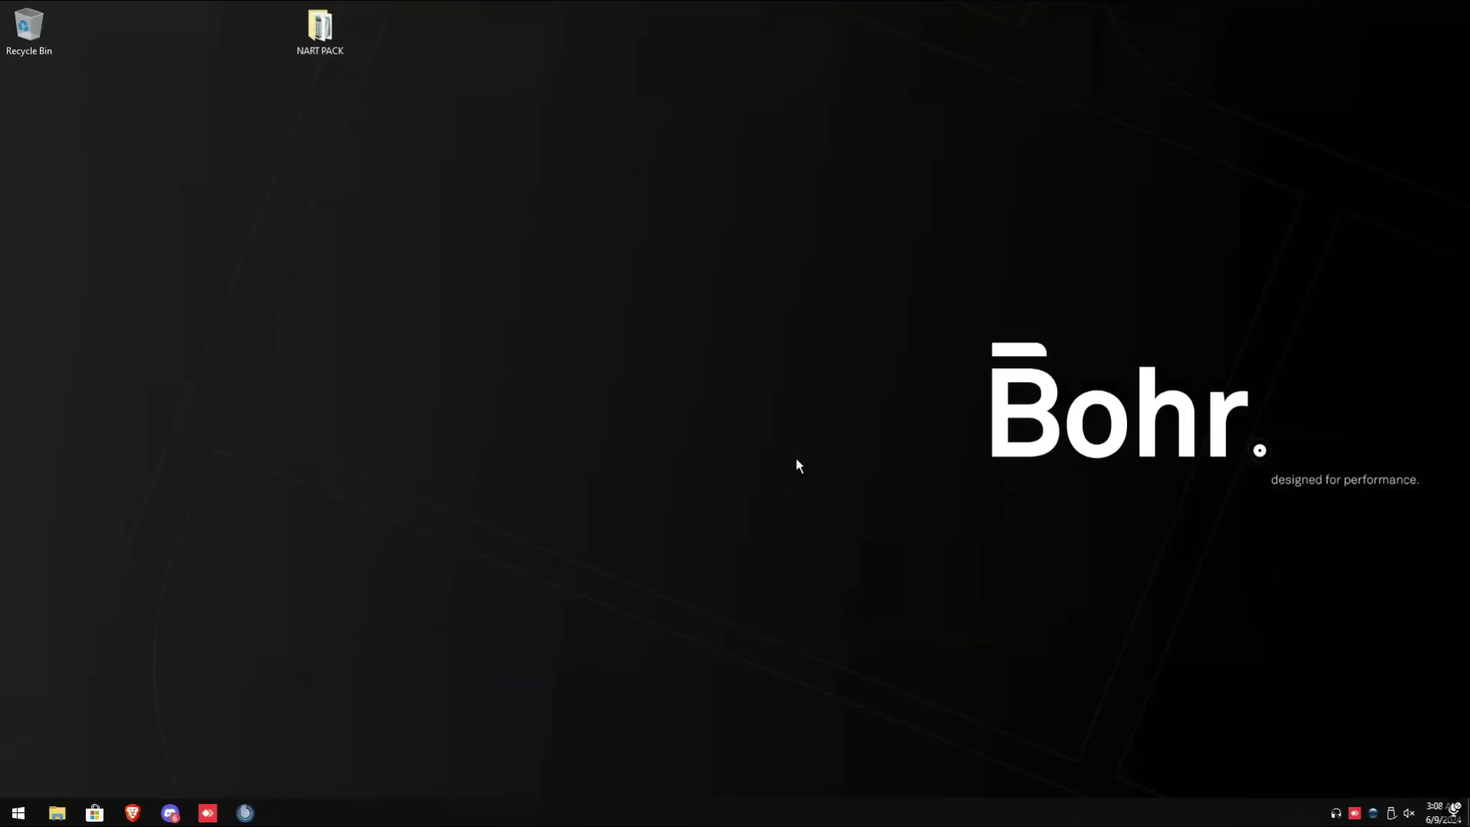
double_click(310, 29)
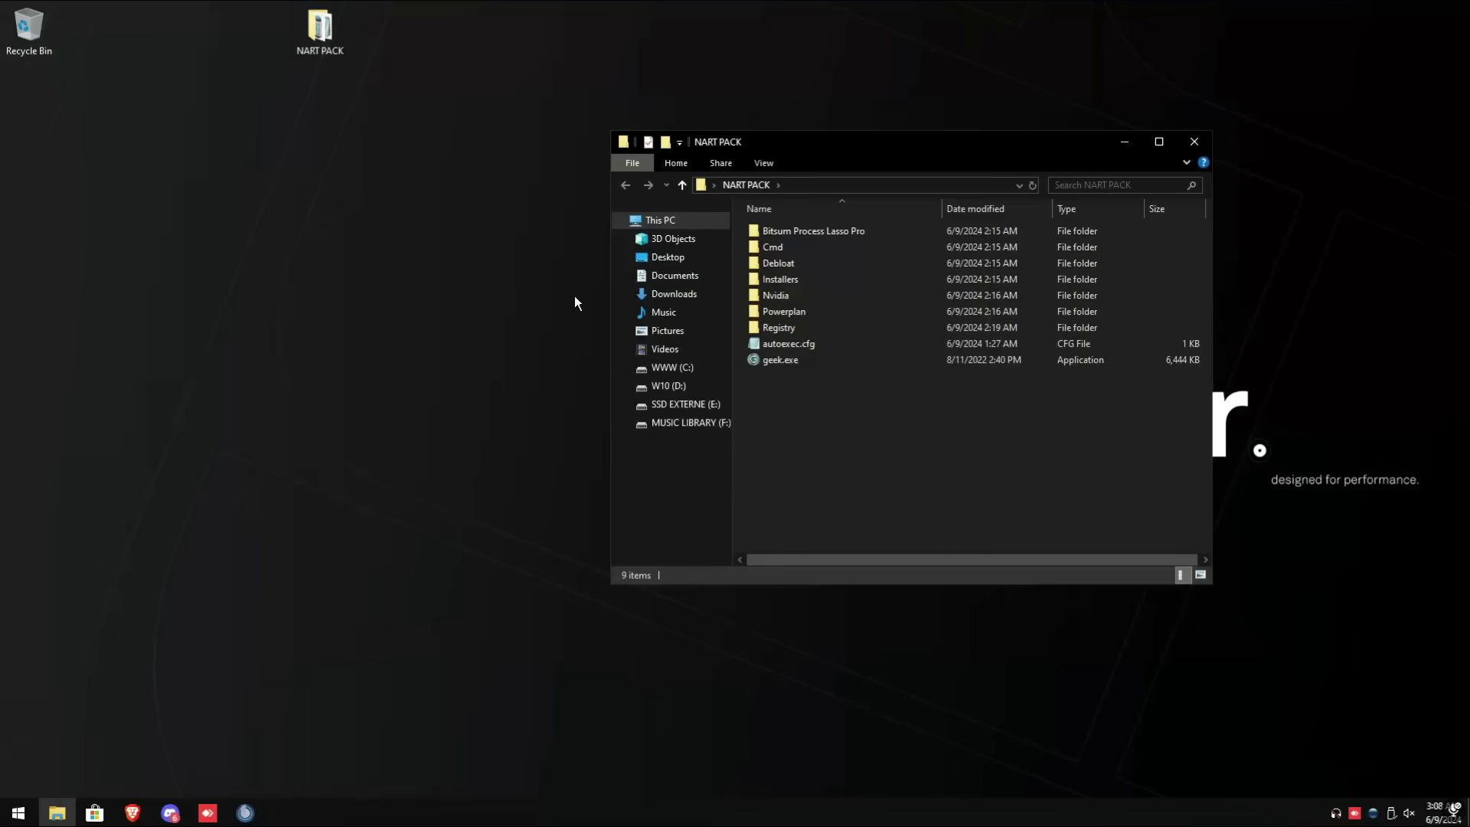
double_click(772, 296)
click(789, 277)
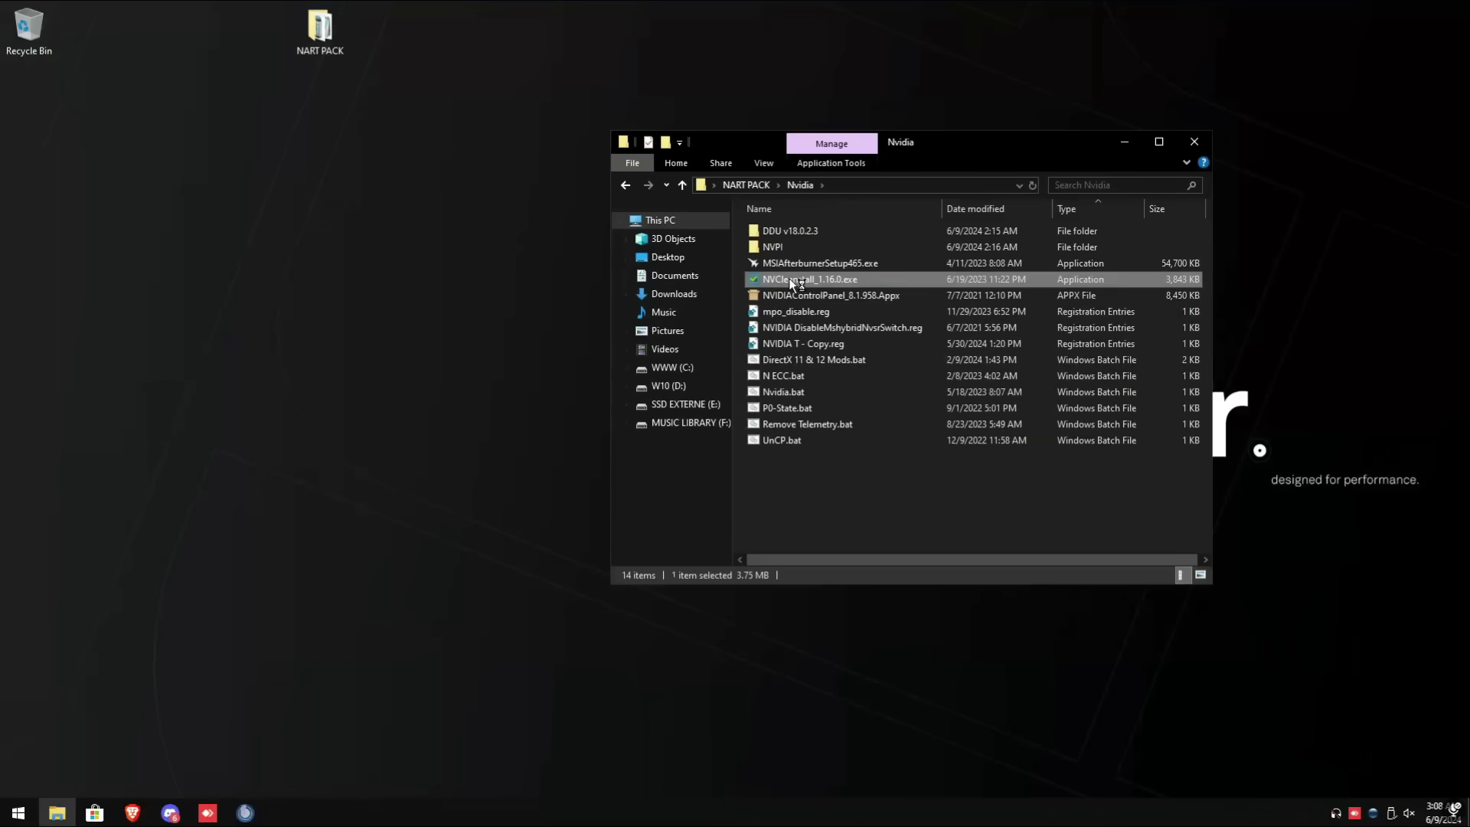
double_click(788, 278)
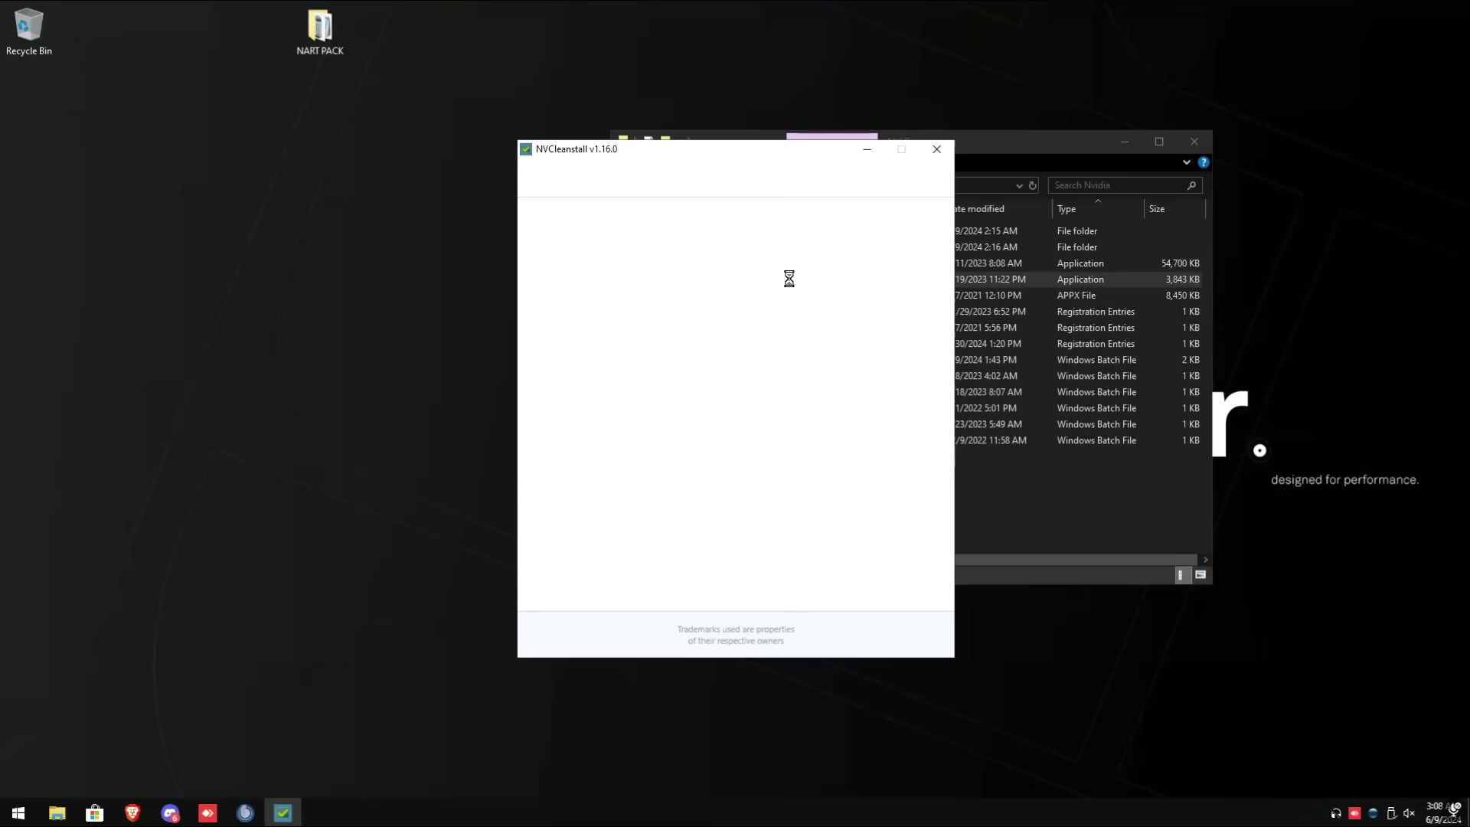
Manually select driver 546.33 Windows 10 Desktop DCH.
click(636, 350)
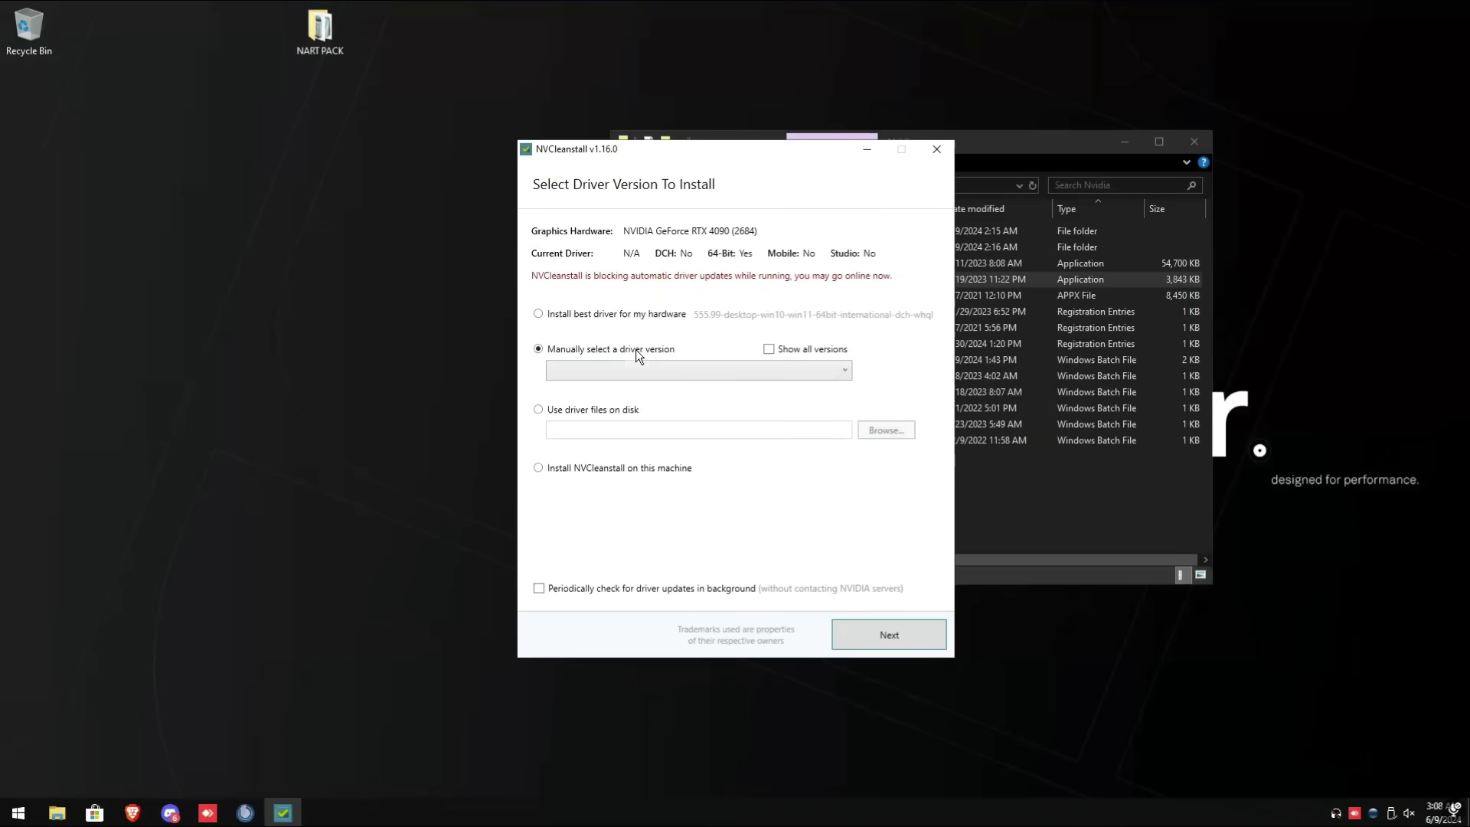
click(627, 370)
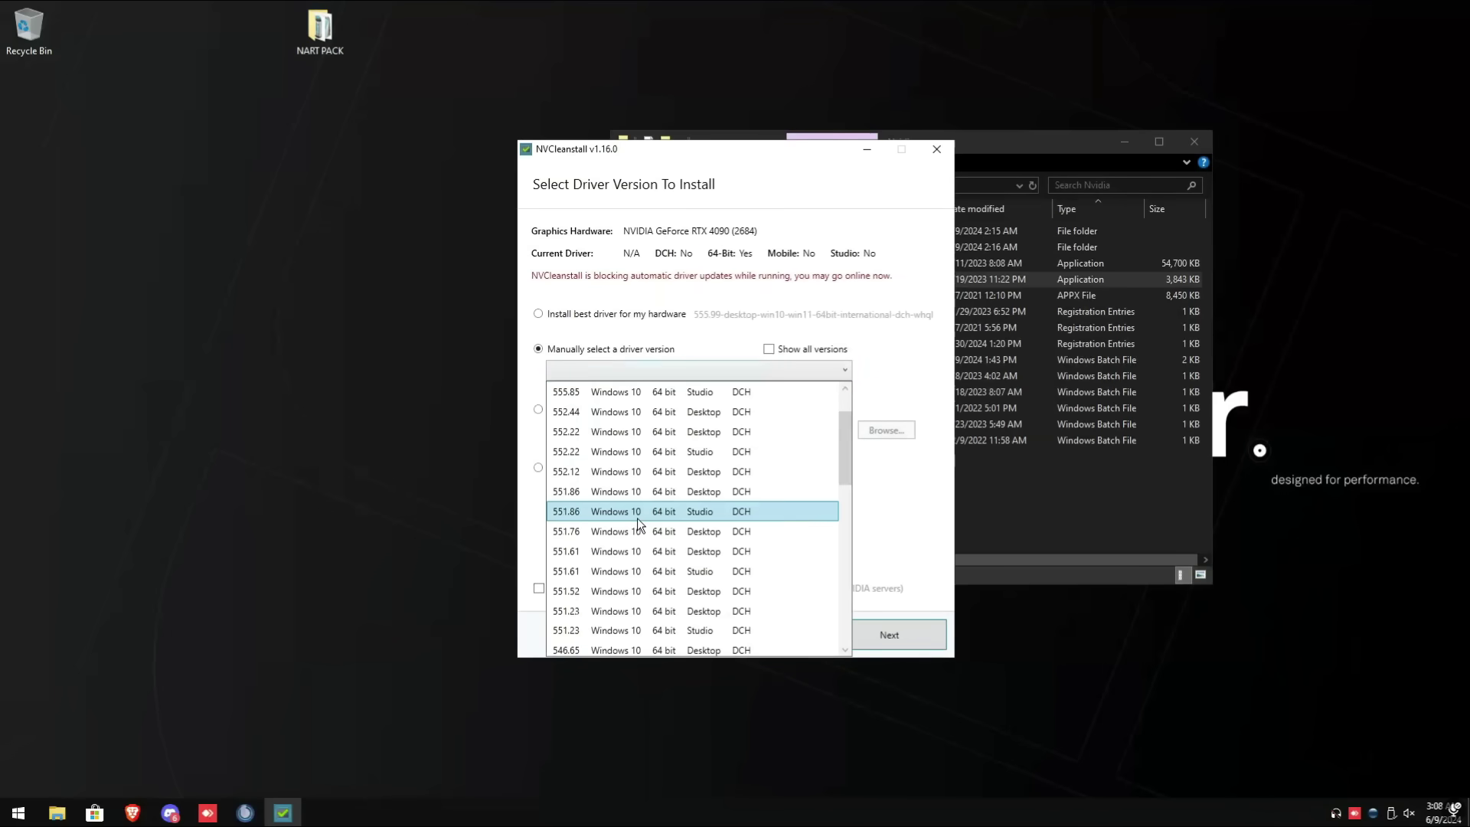
click(675, 491)
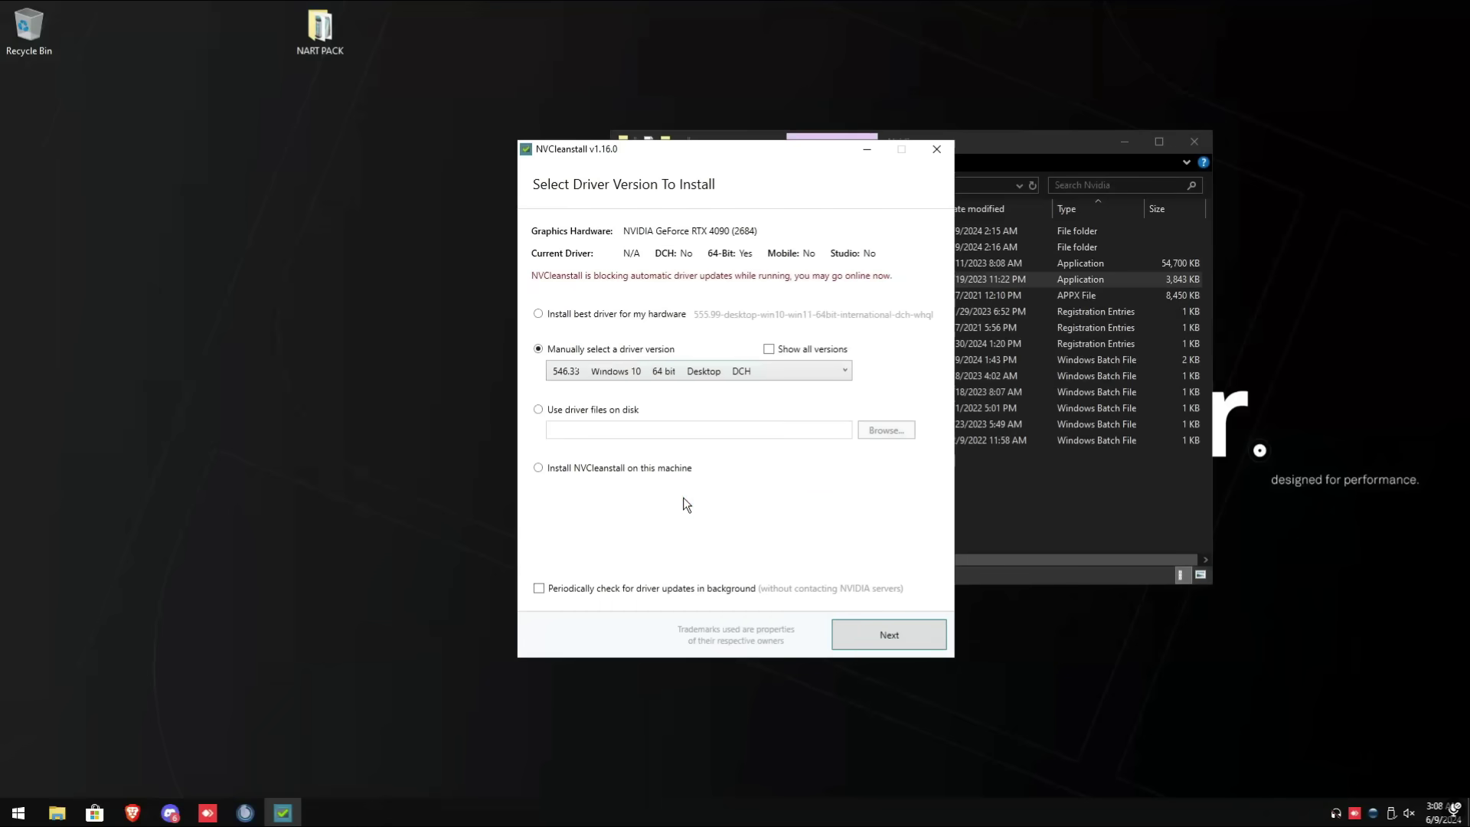
click(866, 635)
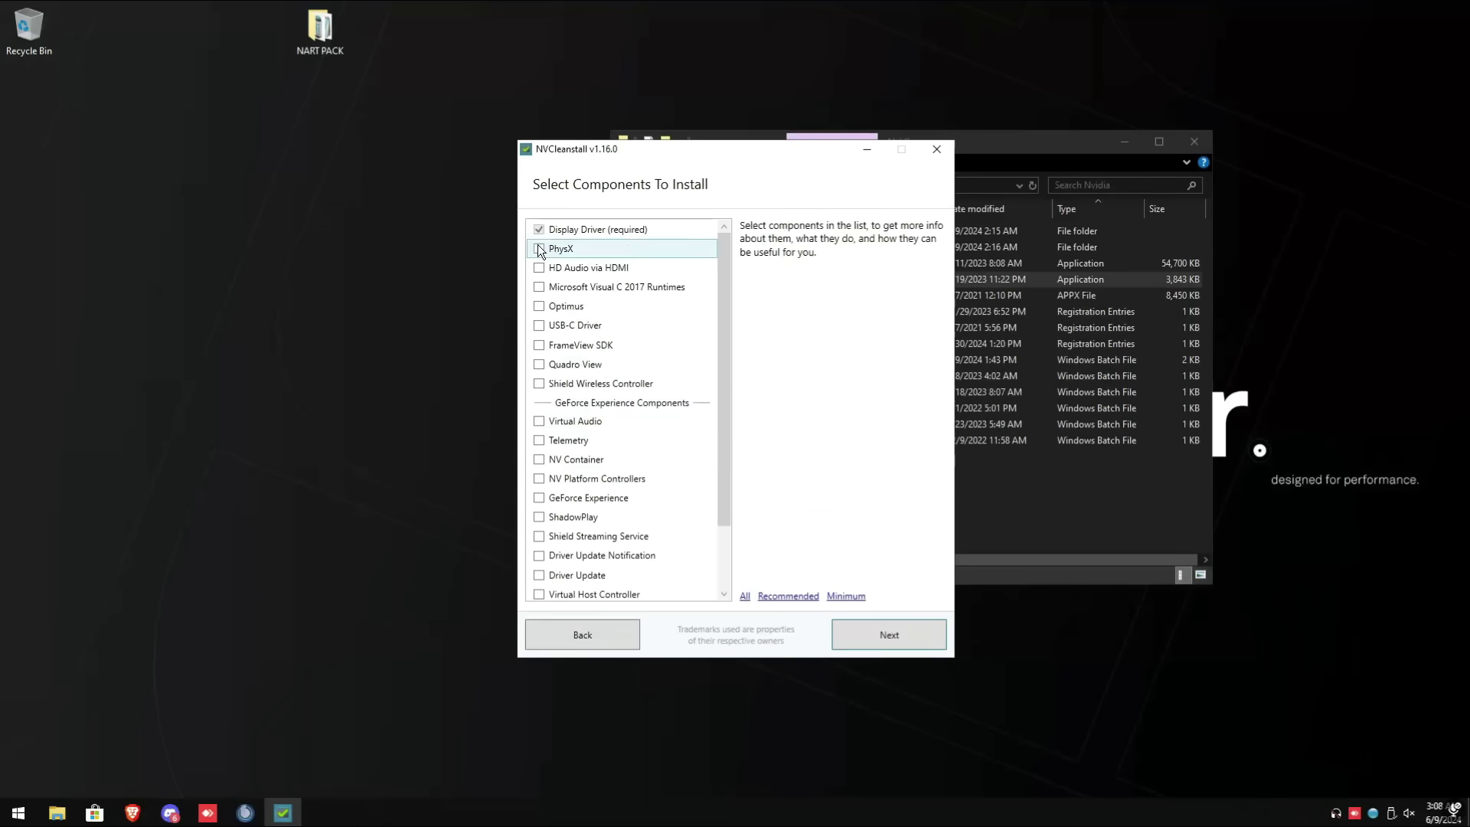
Include PhysX, Microsoft Visual C 2017 Runtimes and NV Container in the package.
click(539, 249)
click(539, 287)
click(539, 459)
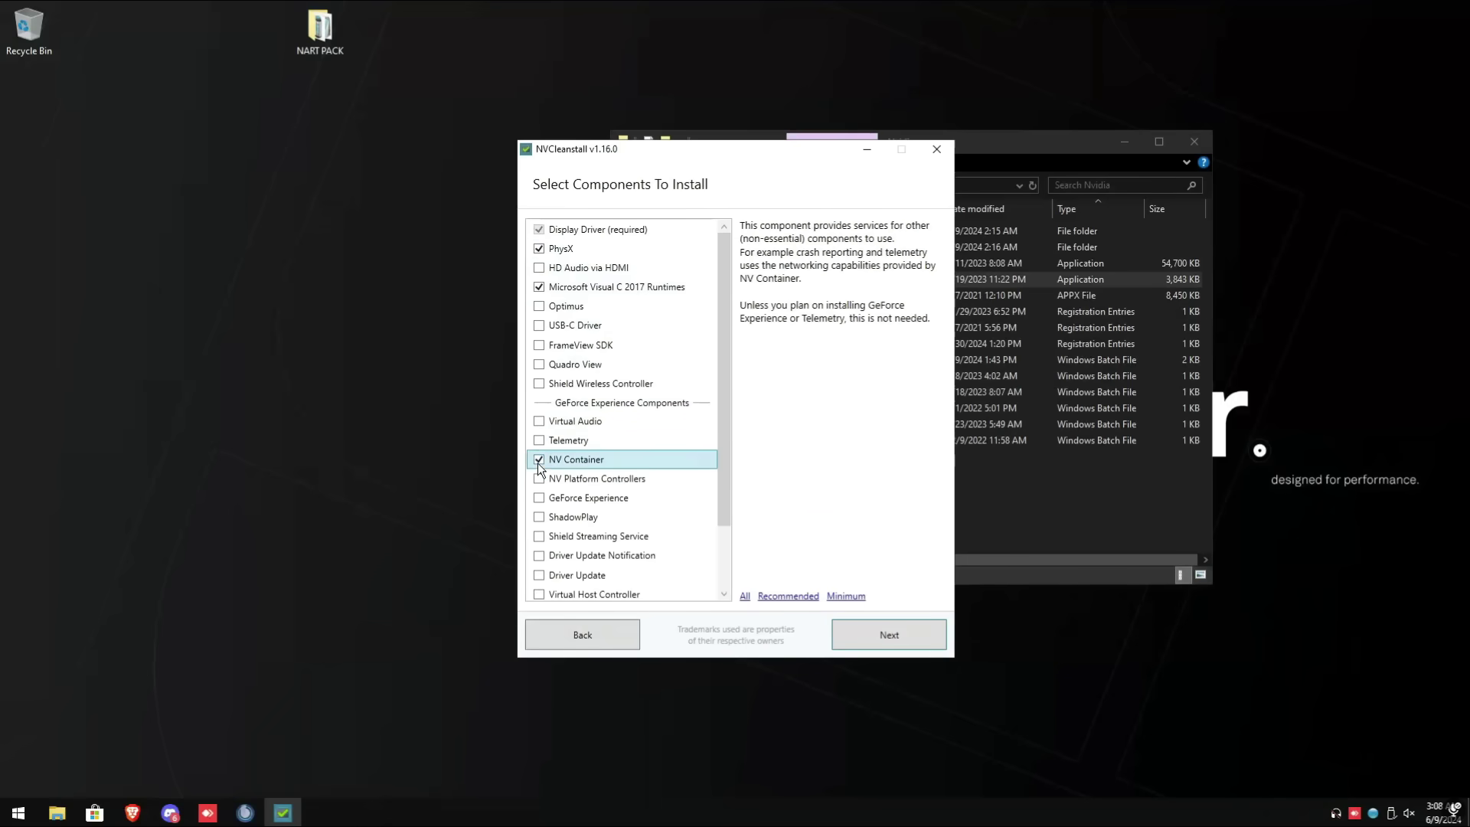
click(864, 641)
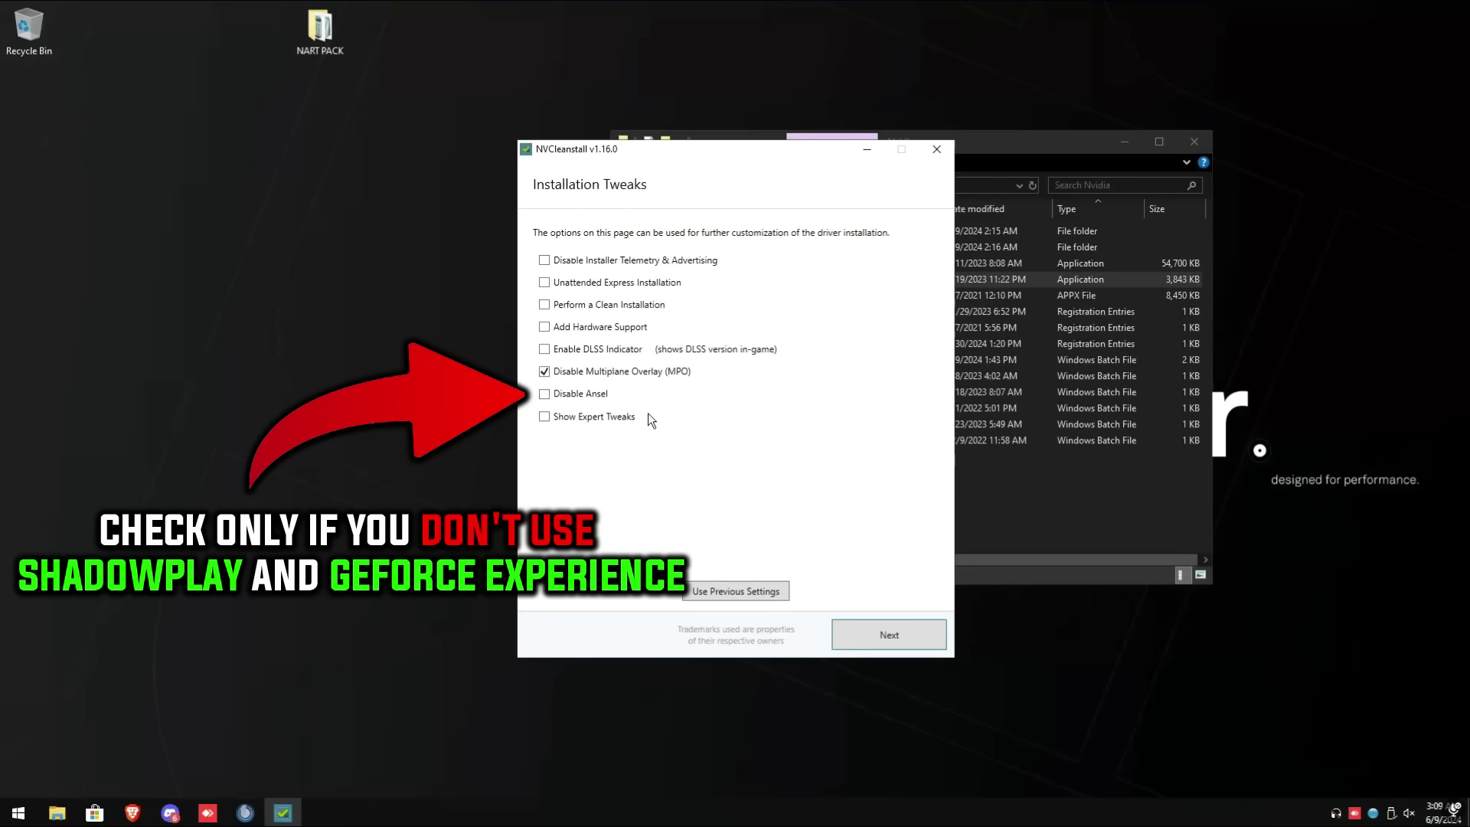
Enable Message Signaled Interrupts, Easy-Anti-Cheat-compatible signing and unsigned auto-accept, then build and install.
click(579, 419)
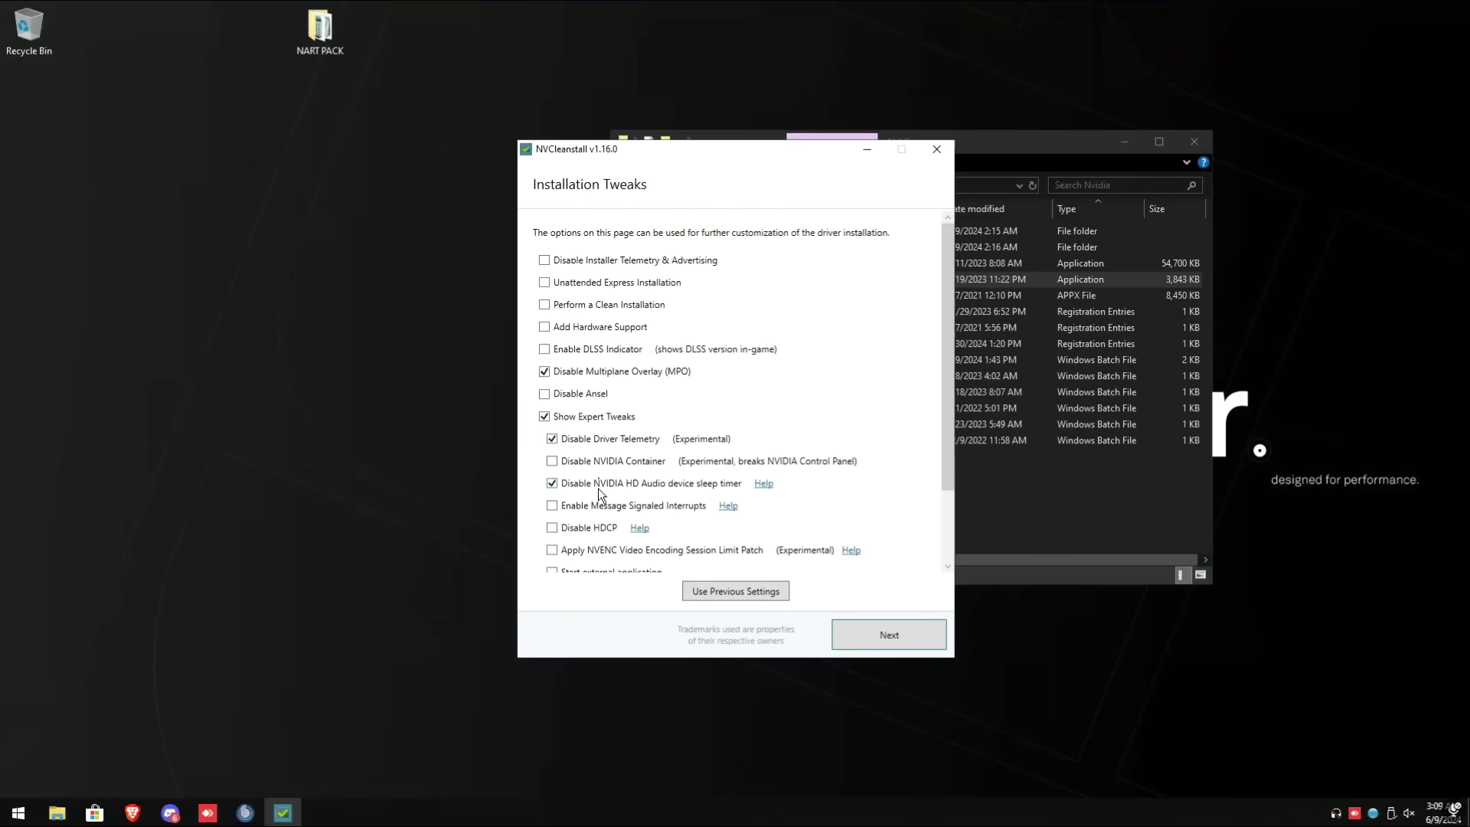
click(575, 507)
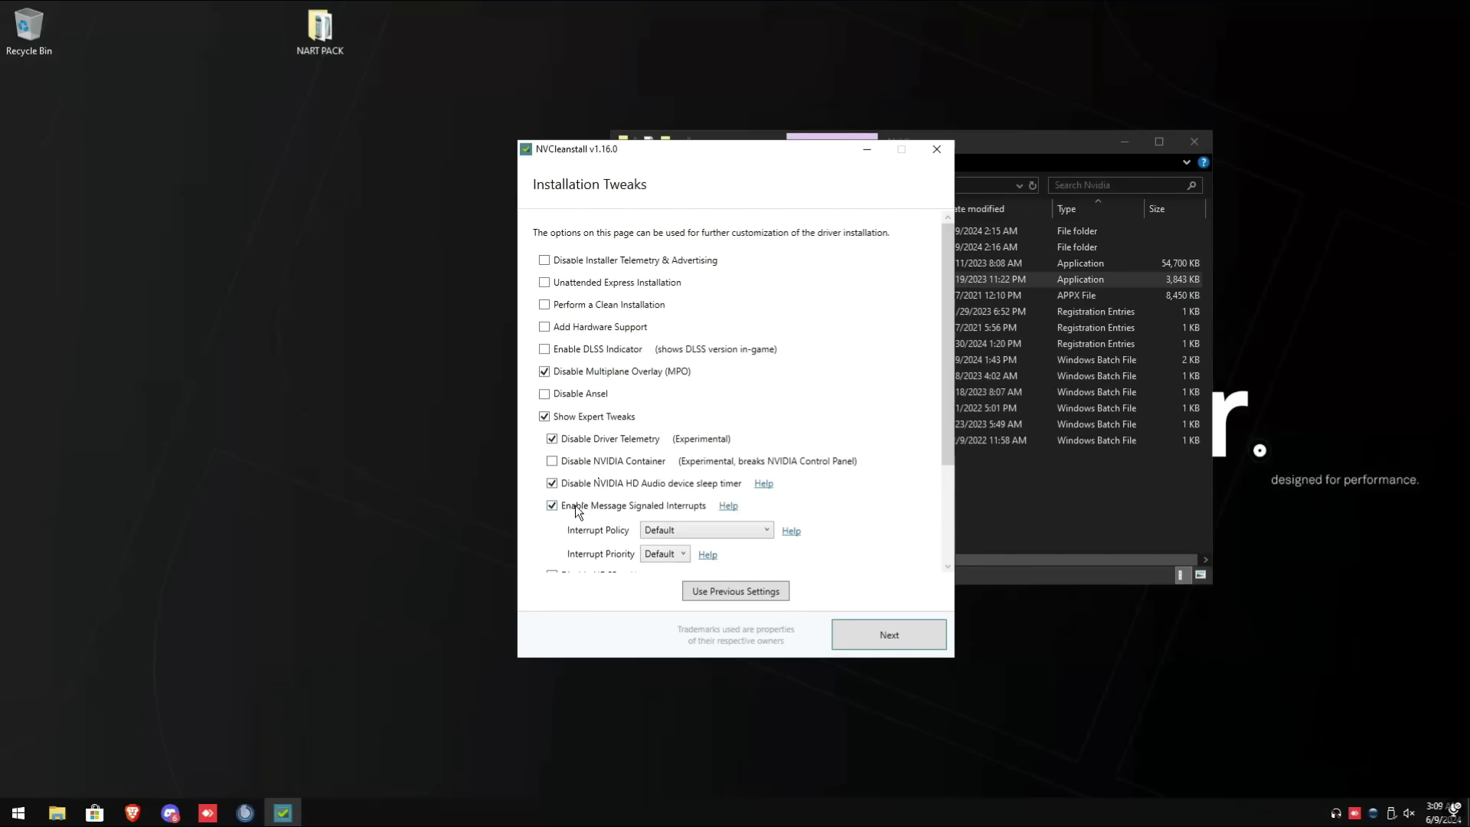
scroll(575, 507, down, 2)
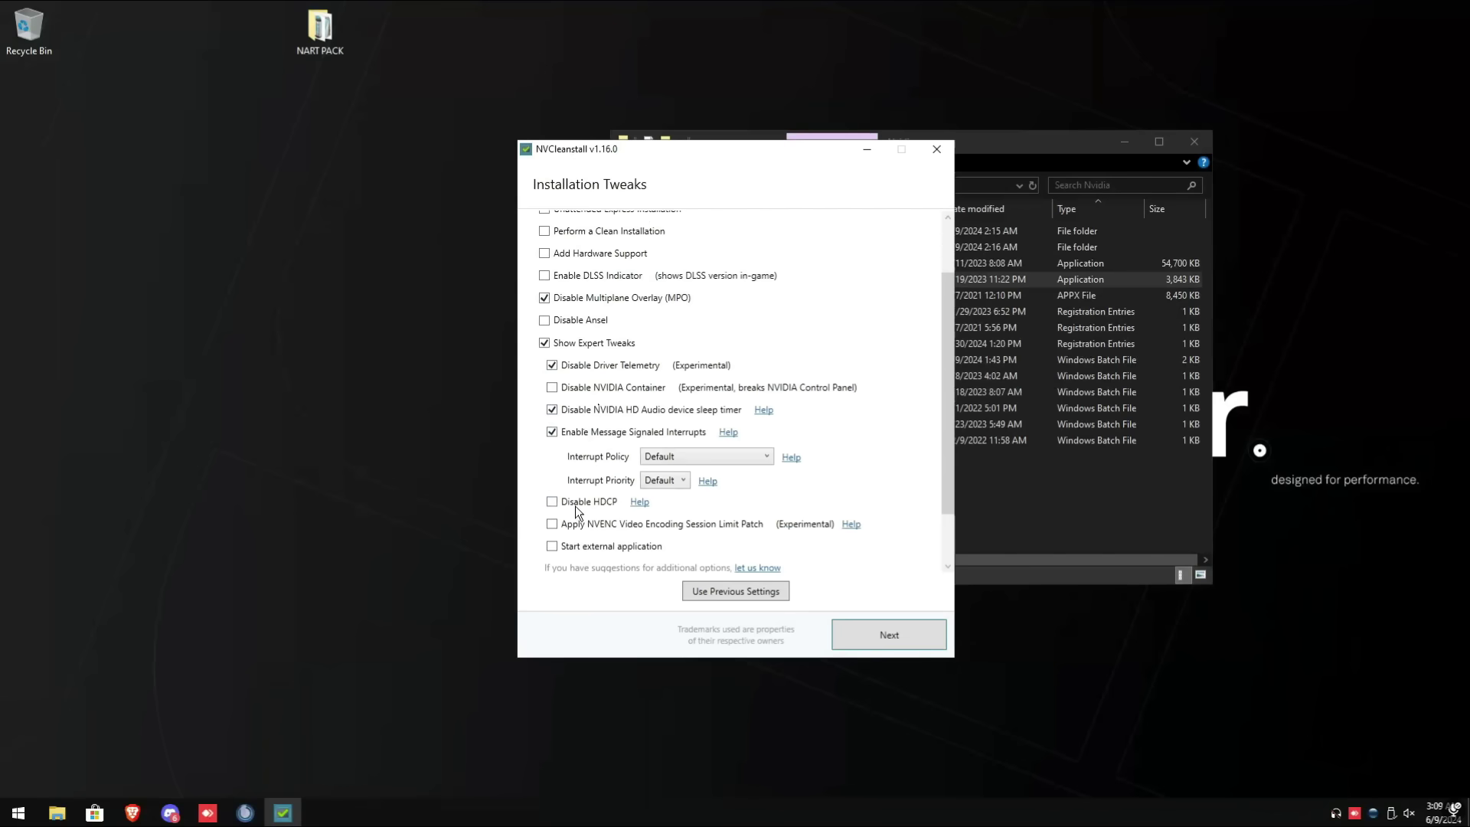
scroll(589, 529, down, 2)
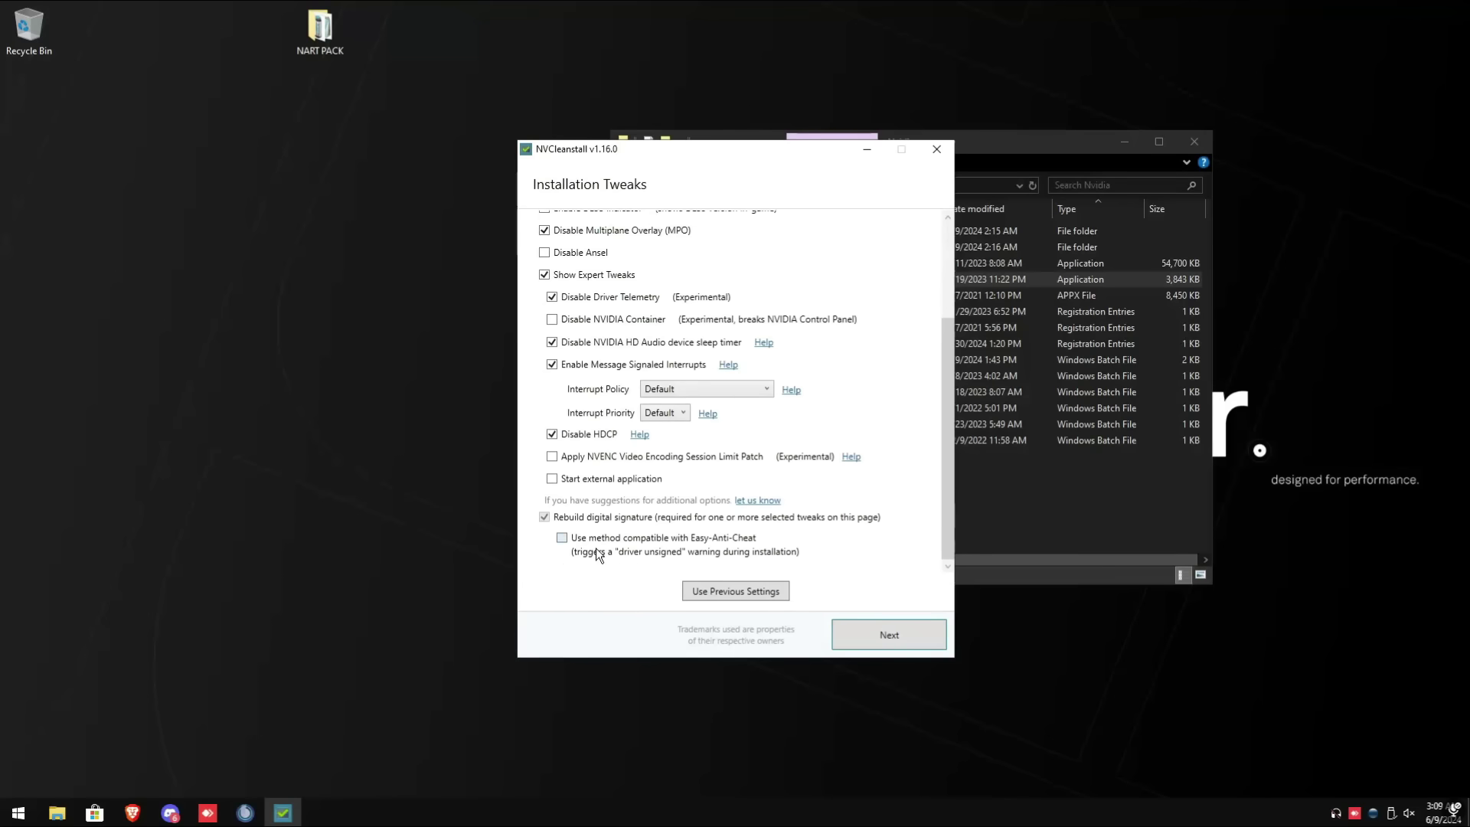
click(594, 546)
click(561, 552)
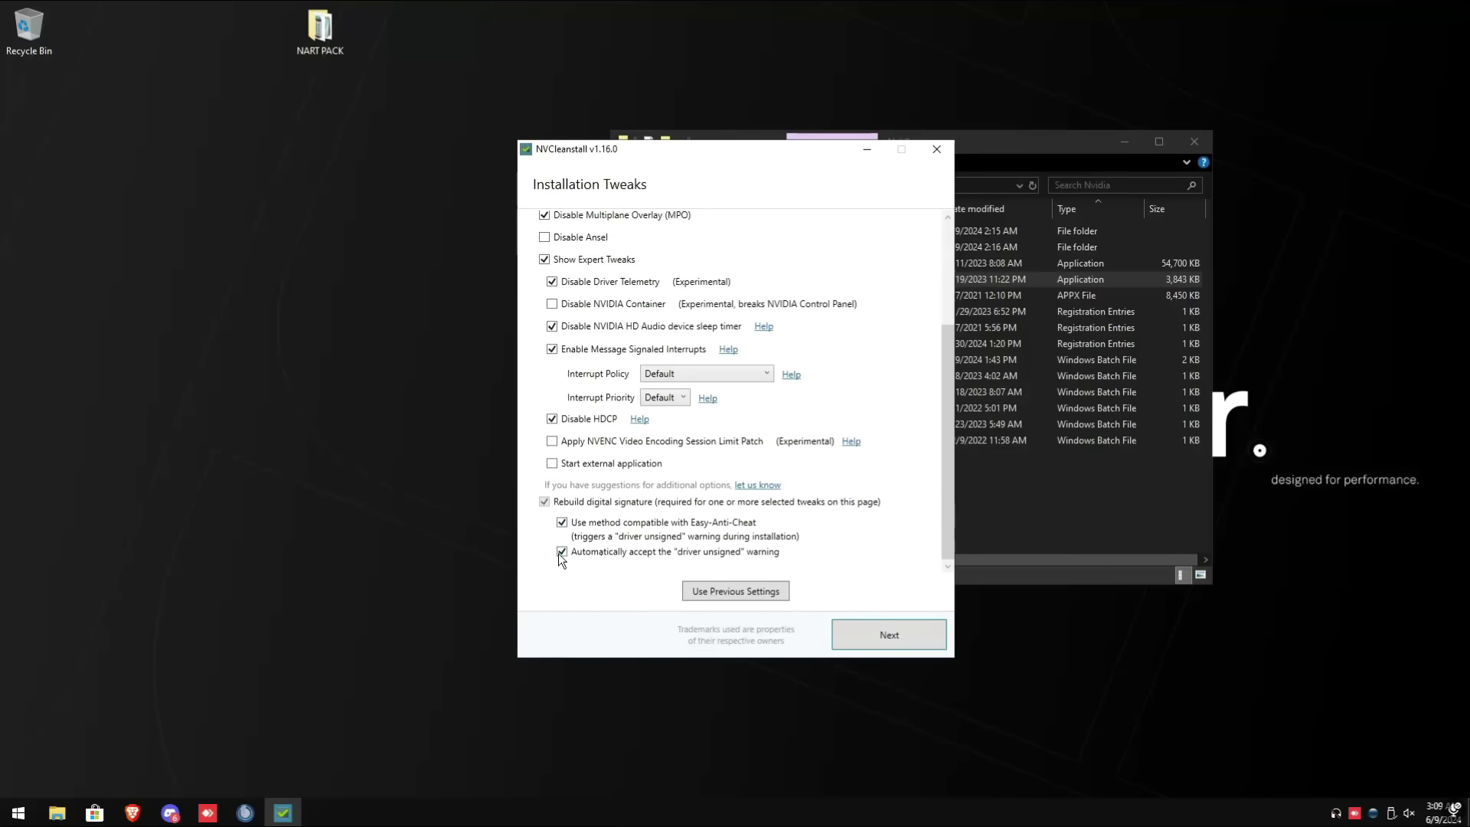
click(902, 646)
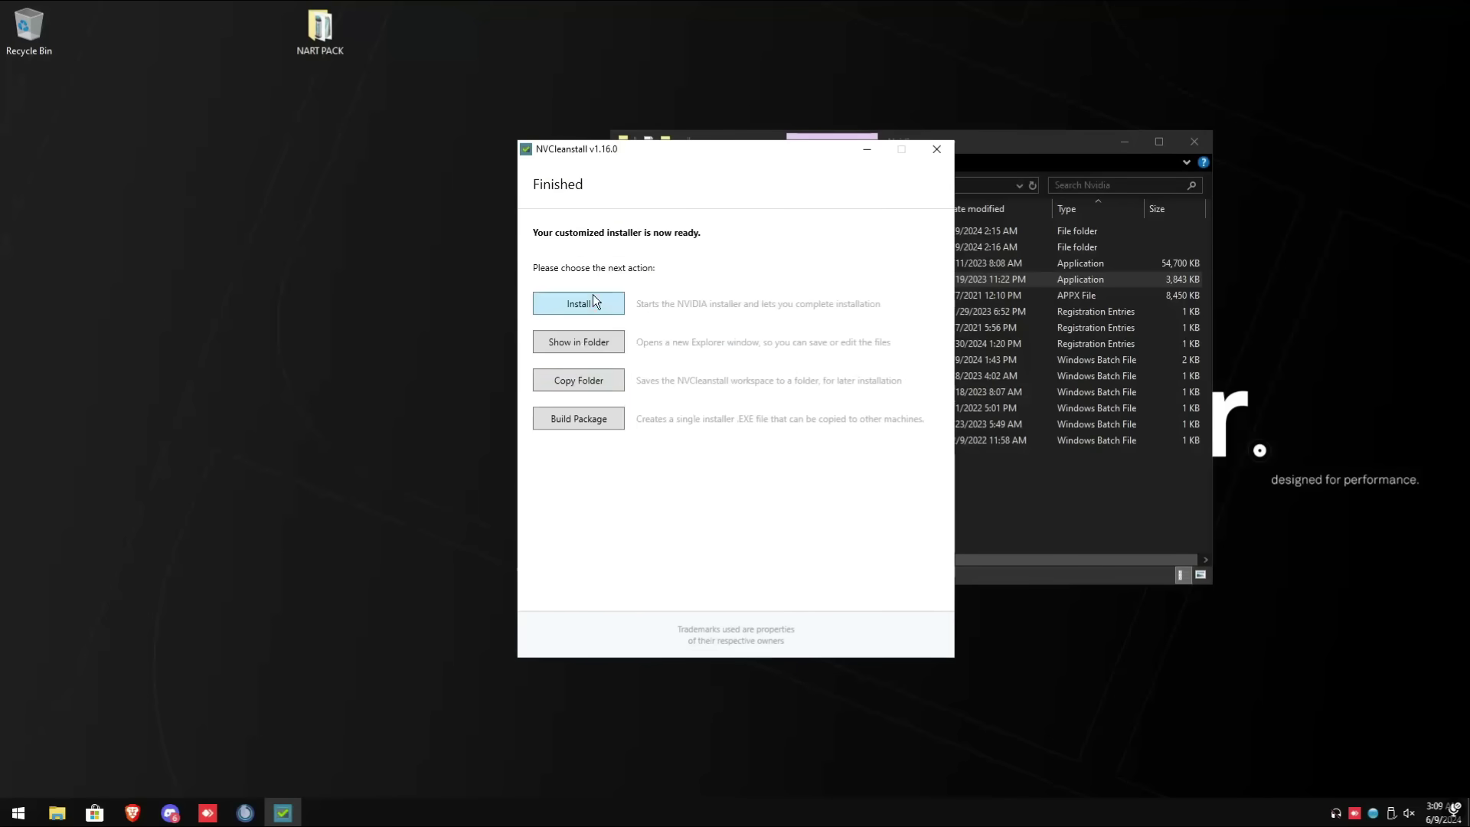
click(588, 305)
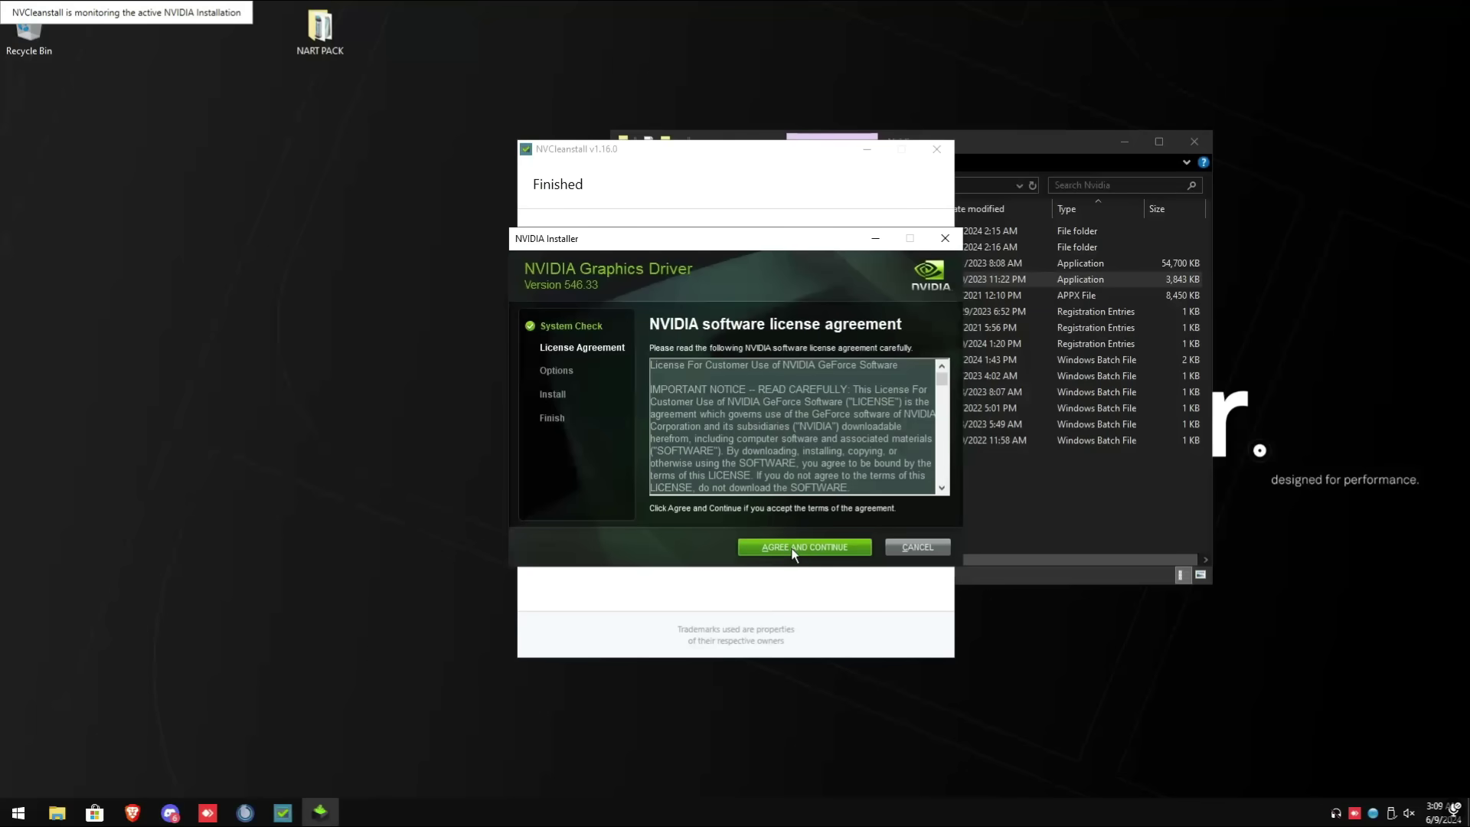
Accept the licence, custom-install Graphics Driver 546.33 with PhysX, and close the installer.
click(804, 546)
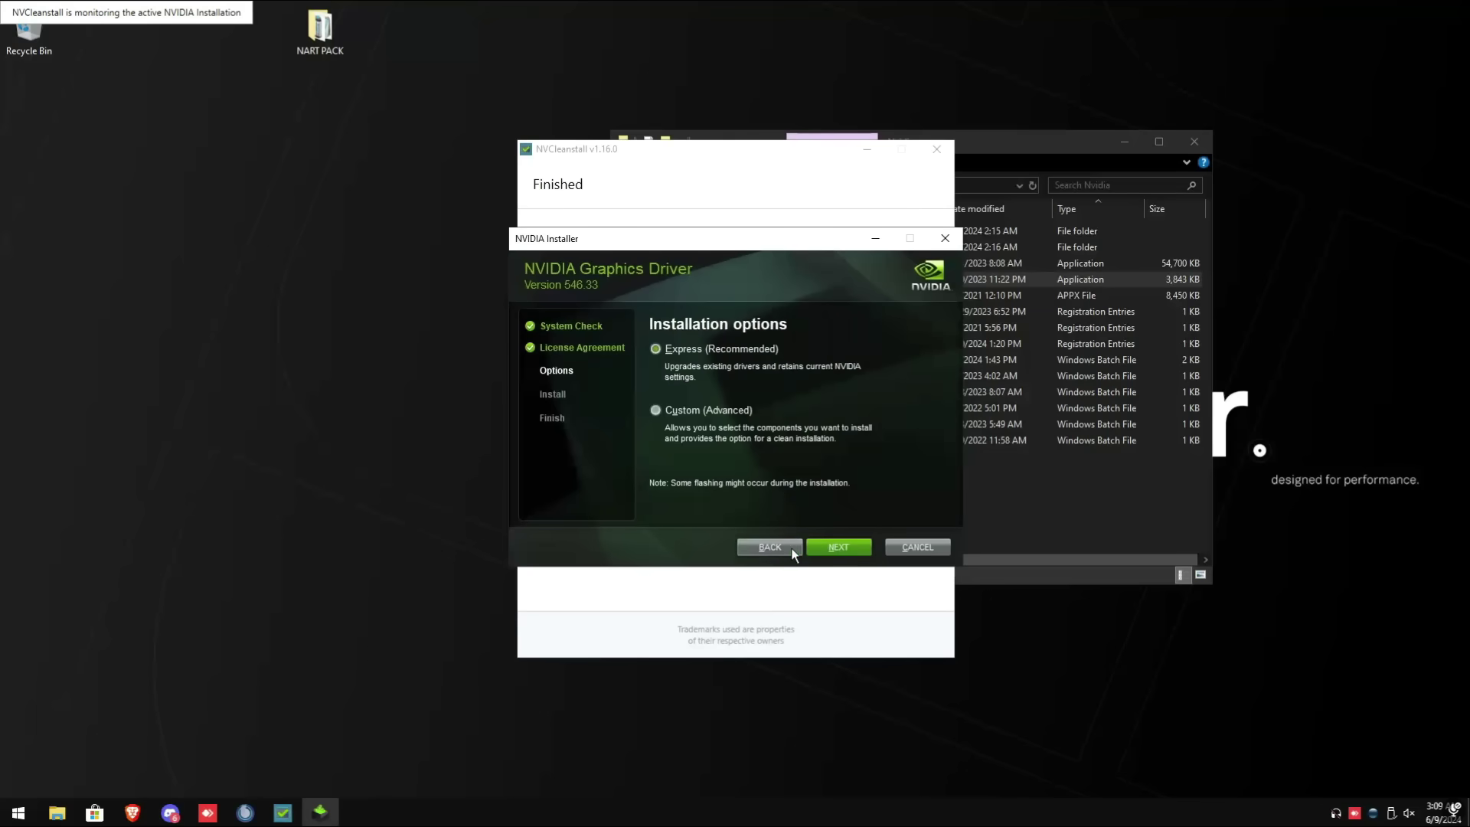
click(656, 410)
click(845, 549)
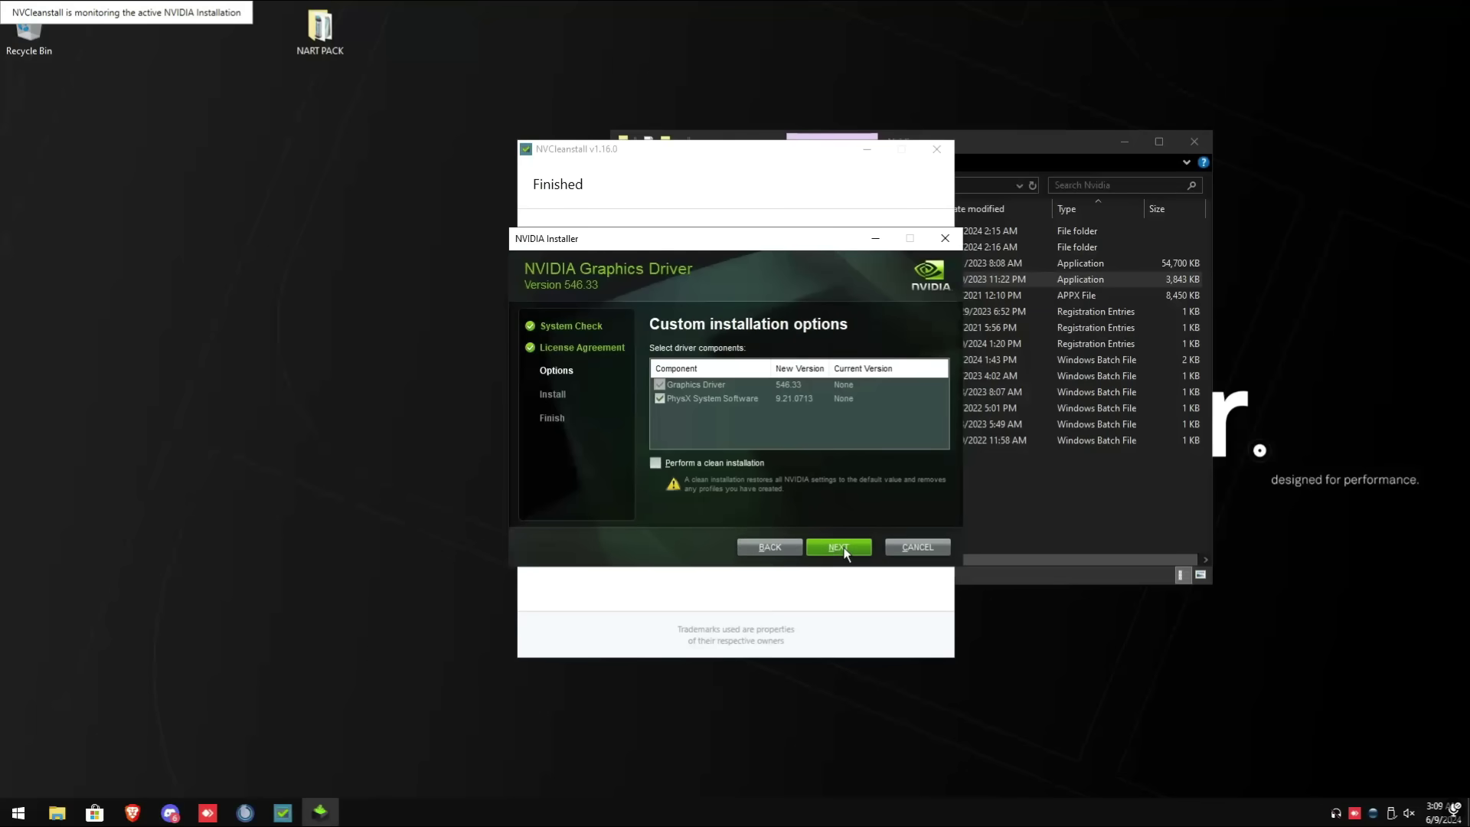
click(839, 547)
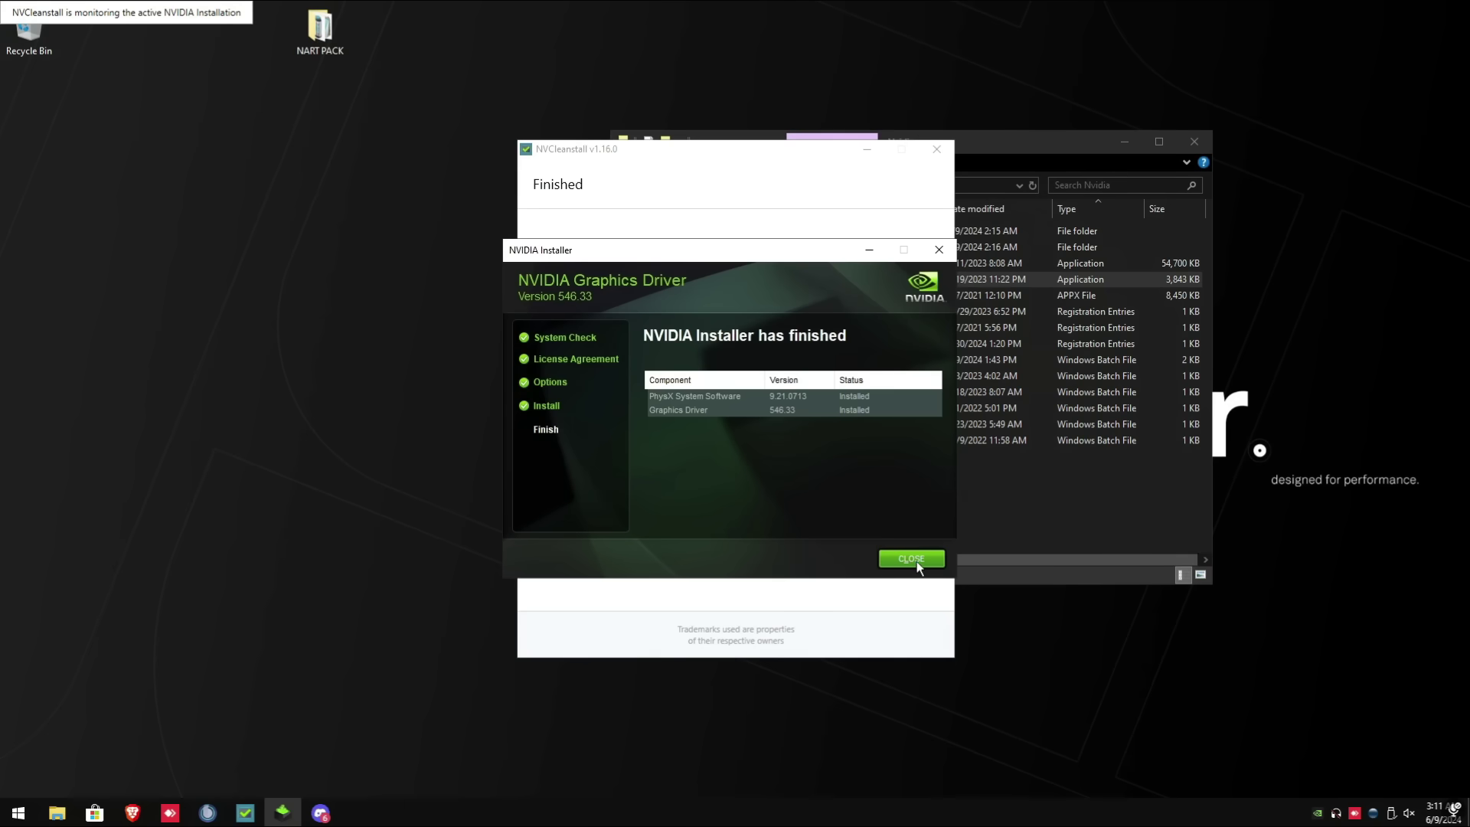
click(912, 567)
click(827, 459)
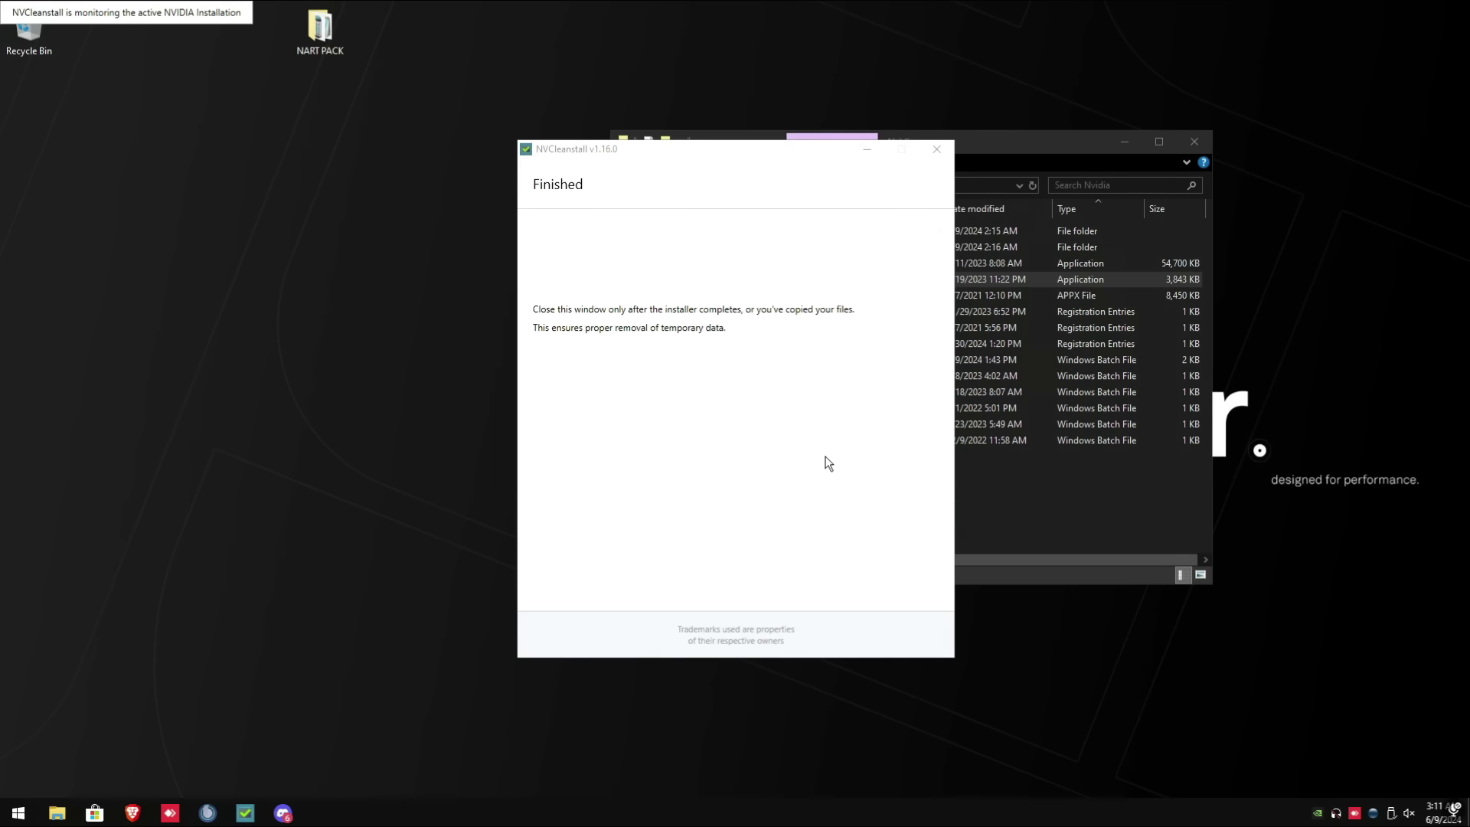
Run the six Nvidia batch scripts, from UnCP.bat up, as administrator.
click(930, 153)
click(778, 441)
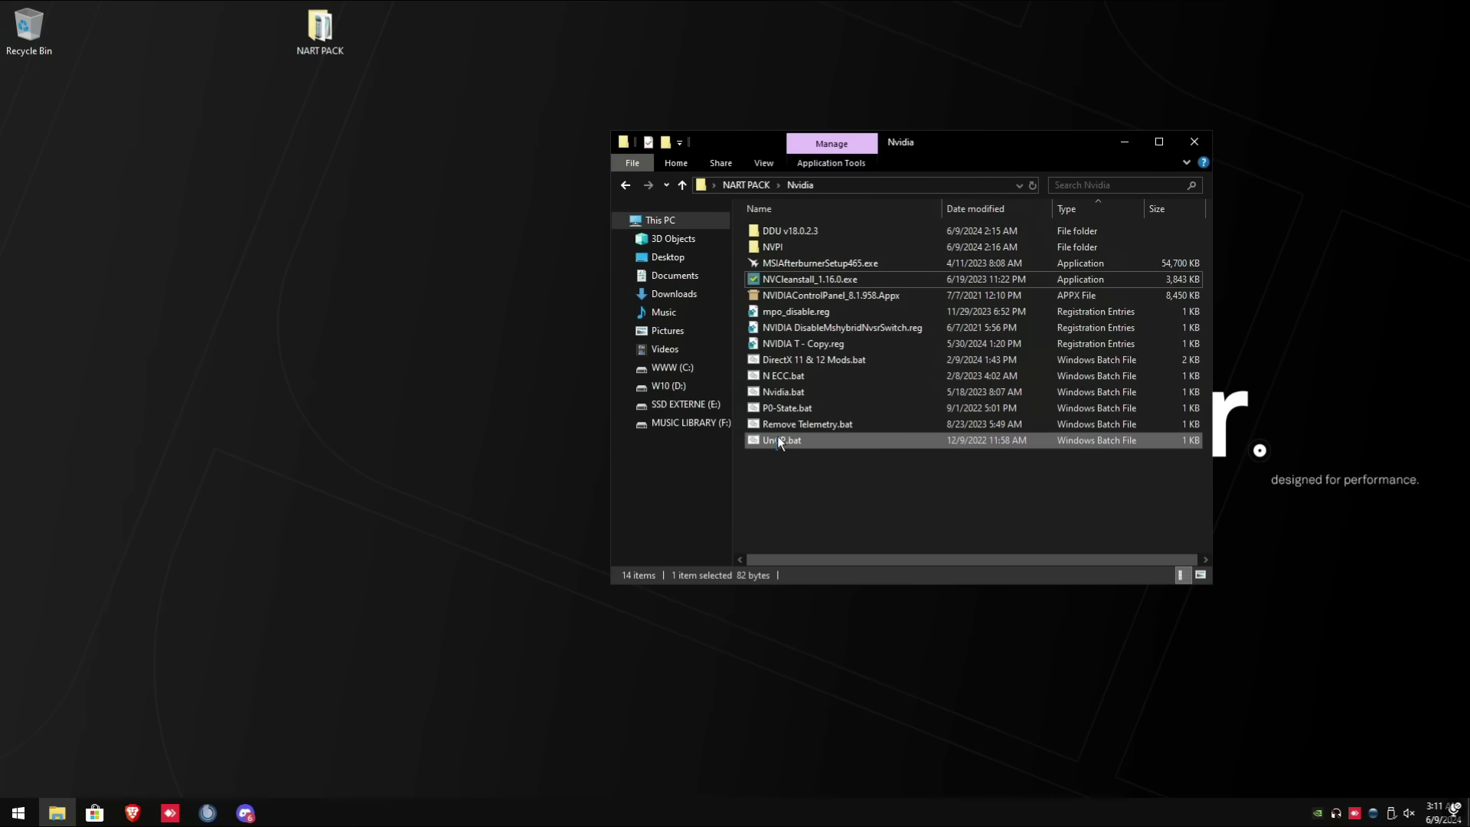
drag(778, 440, 787, 361)
right_click(786, 362)
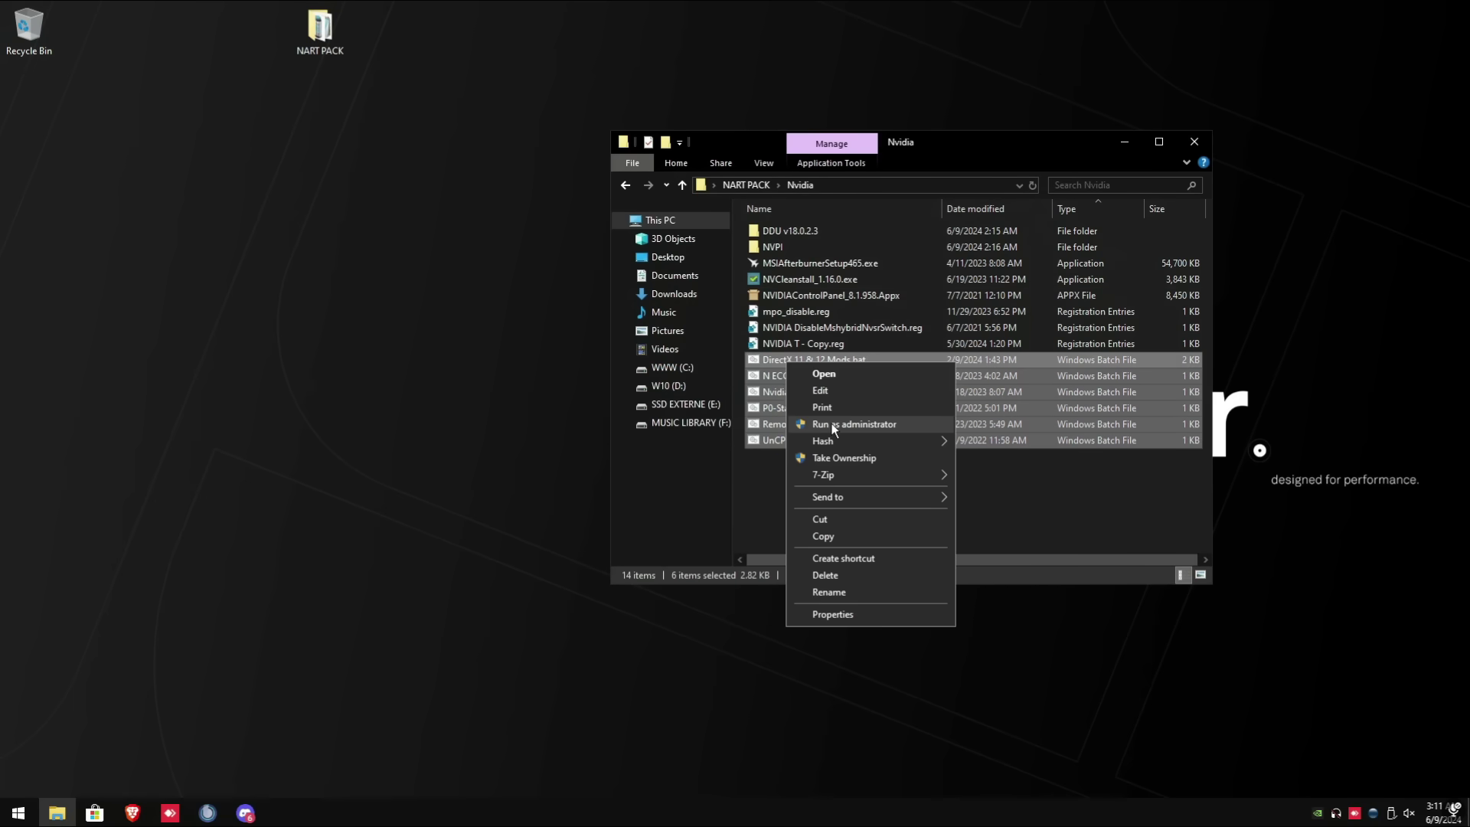
click(834, 426)
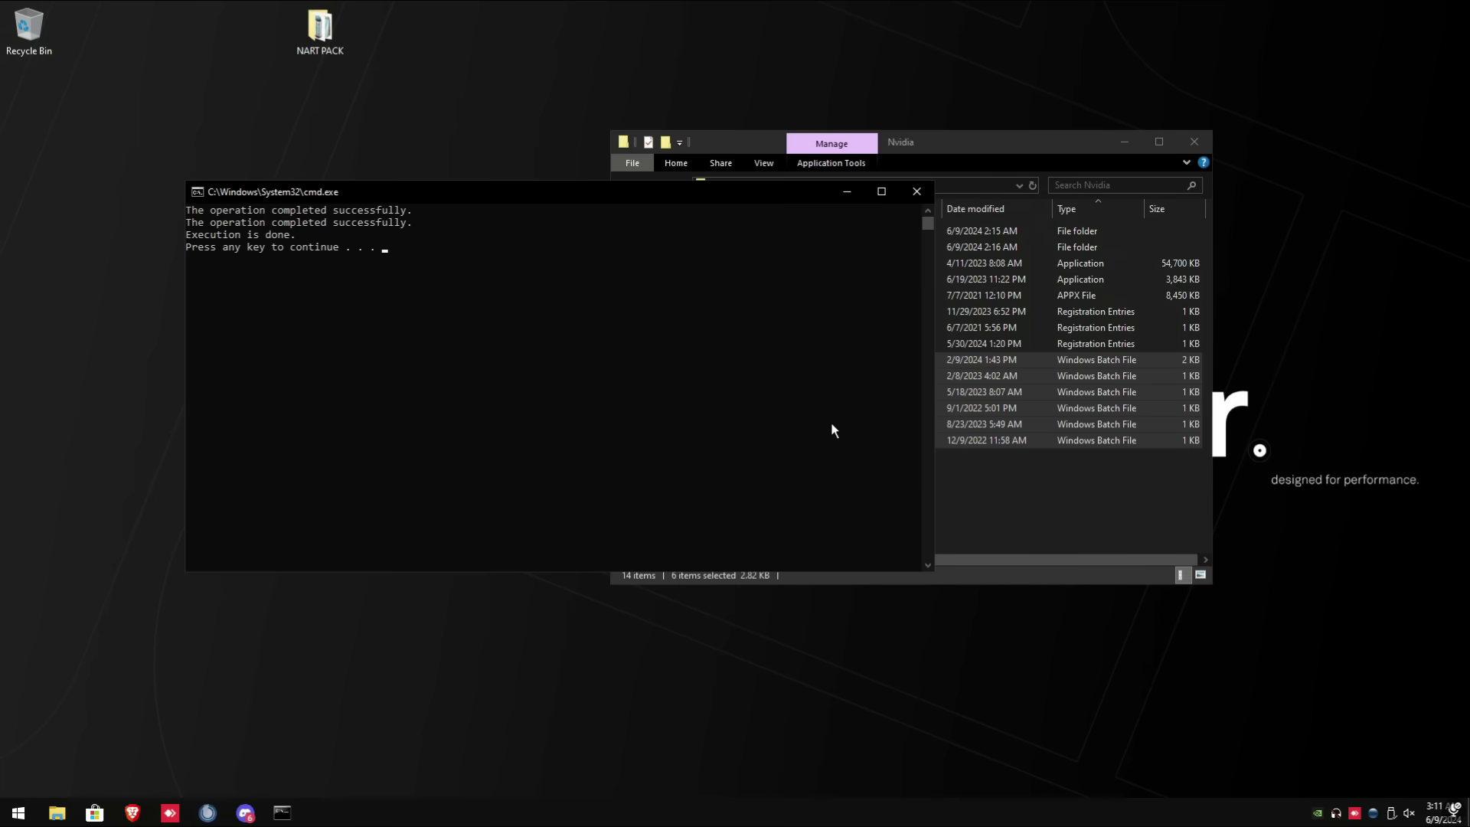
click(916, 191)
Merge the three registry files, including DisableMshybrid and mpo_disable, into the registry.
drag(741, 310, 765, 338)
right_click(765, 338)
click(784, 349)
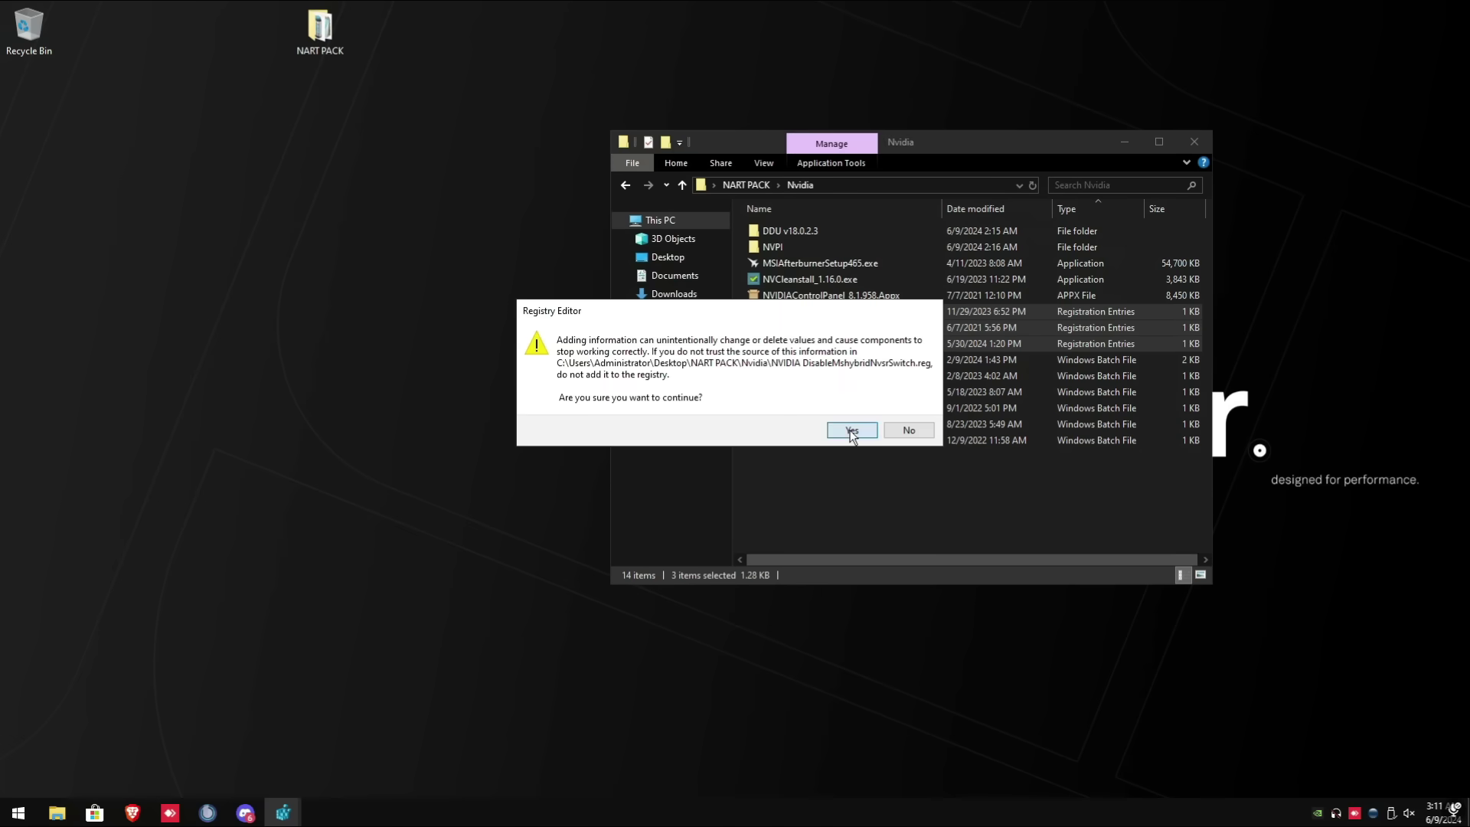
click(852, 430)
click(904, 408)
click(853, 431)
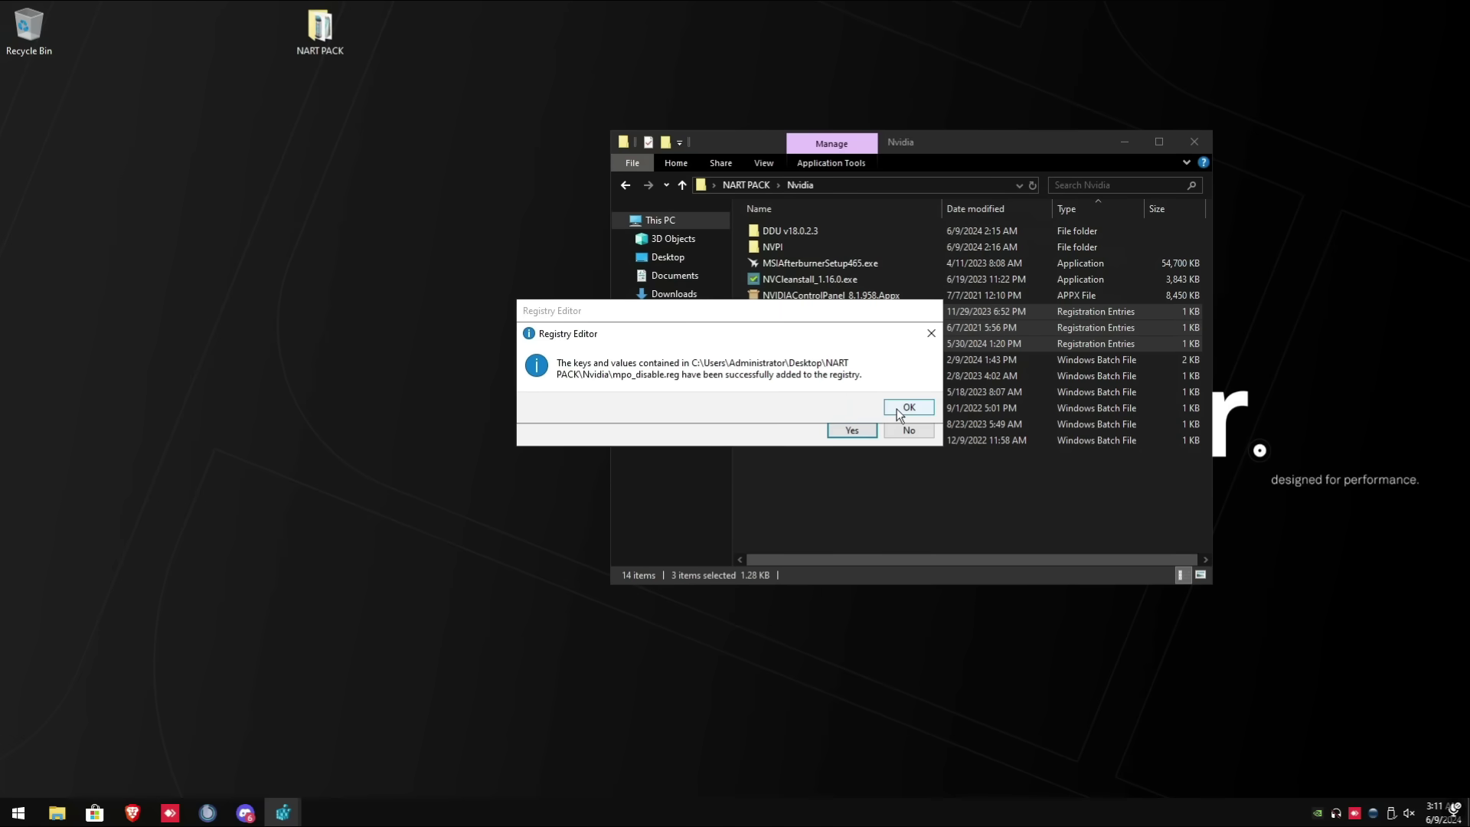
click(903, 407)
click(859, 429)
click(897, 404)
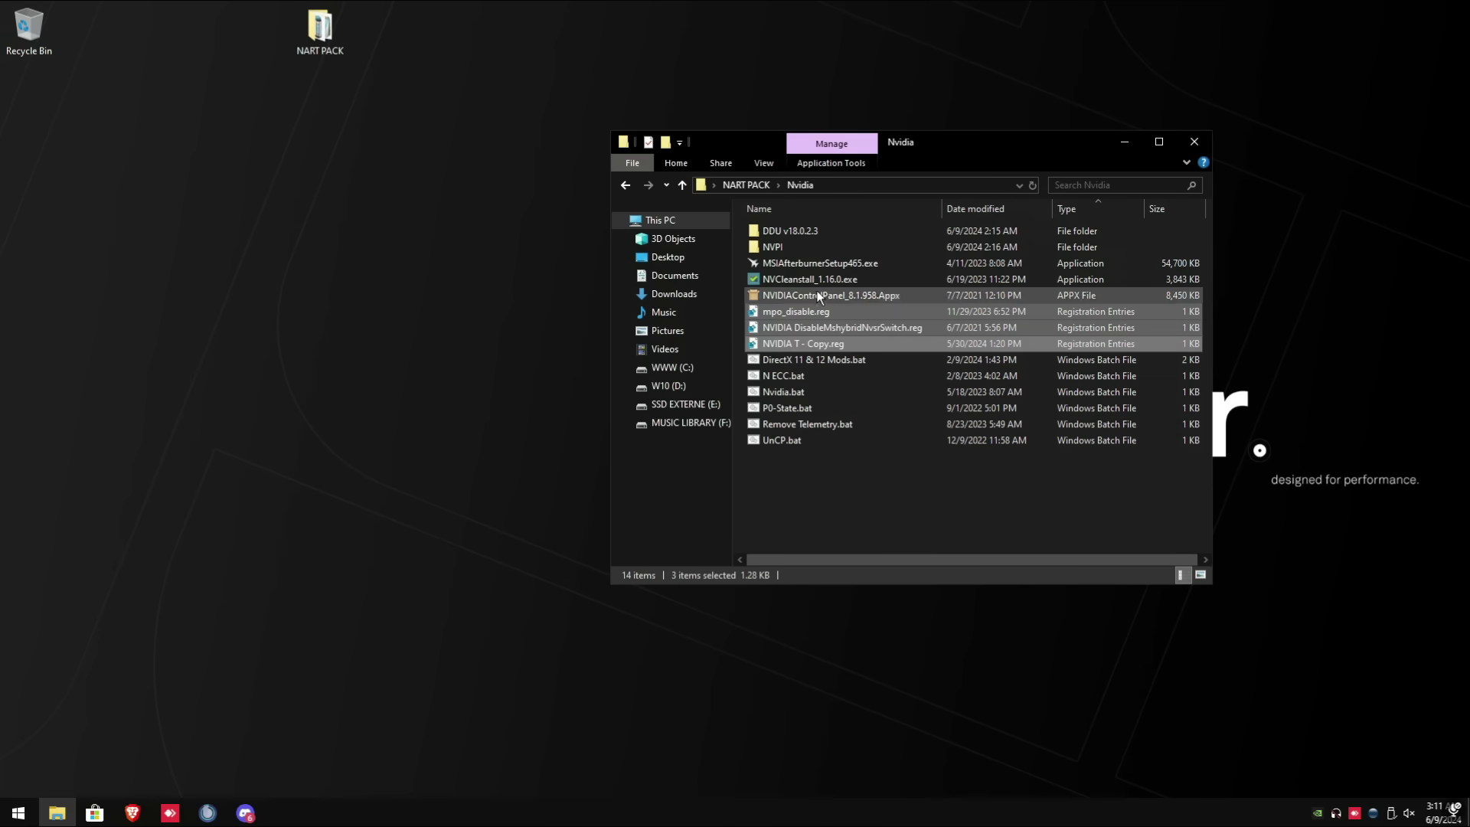
click(775, 249)
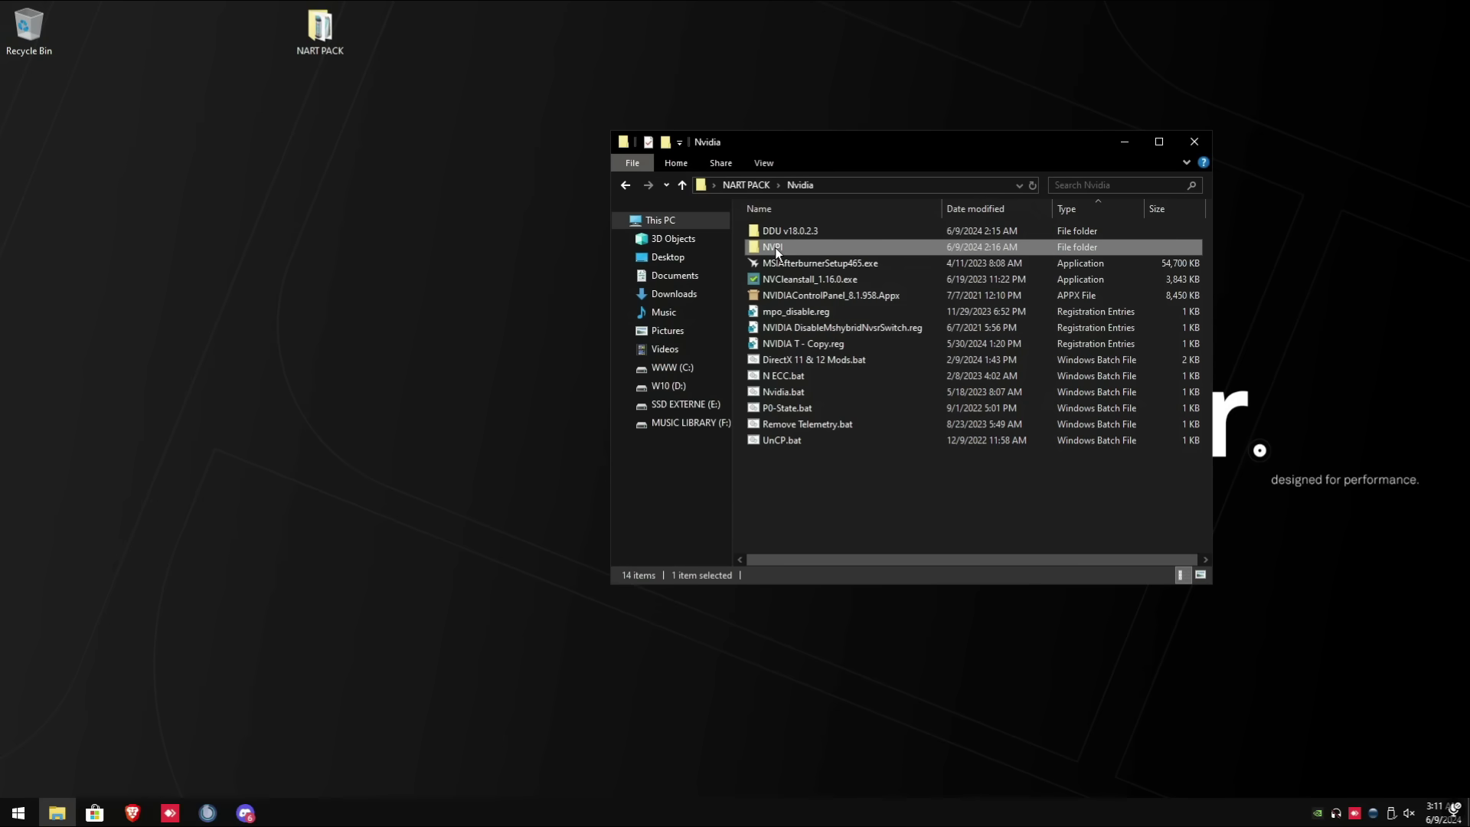
Launch NVIDIA Profile Inspector and import rtx 30 40.nip from NART PACK > Nvidia.
double_click(775, 247)
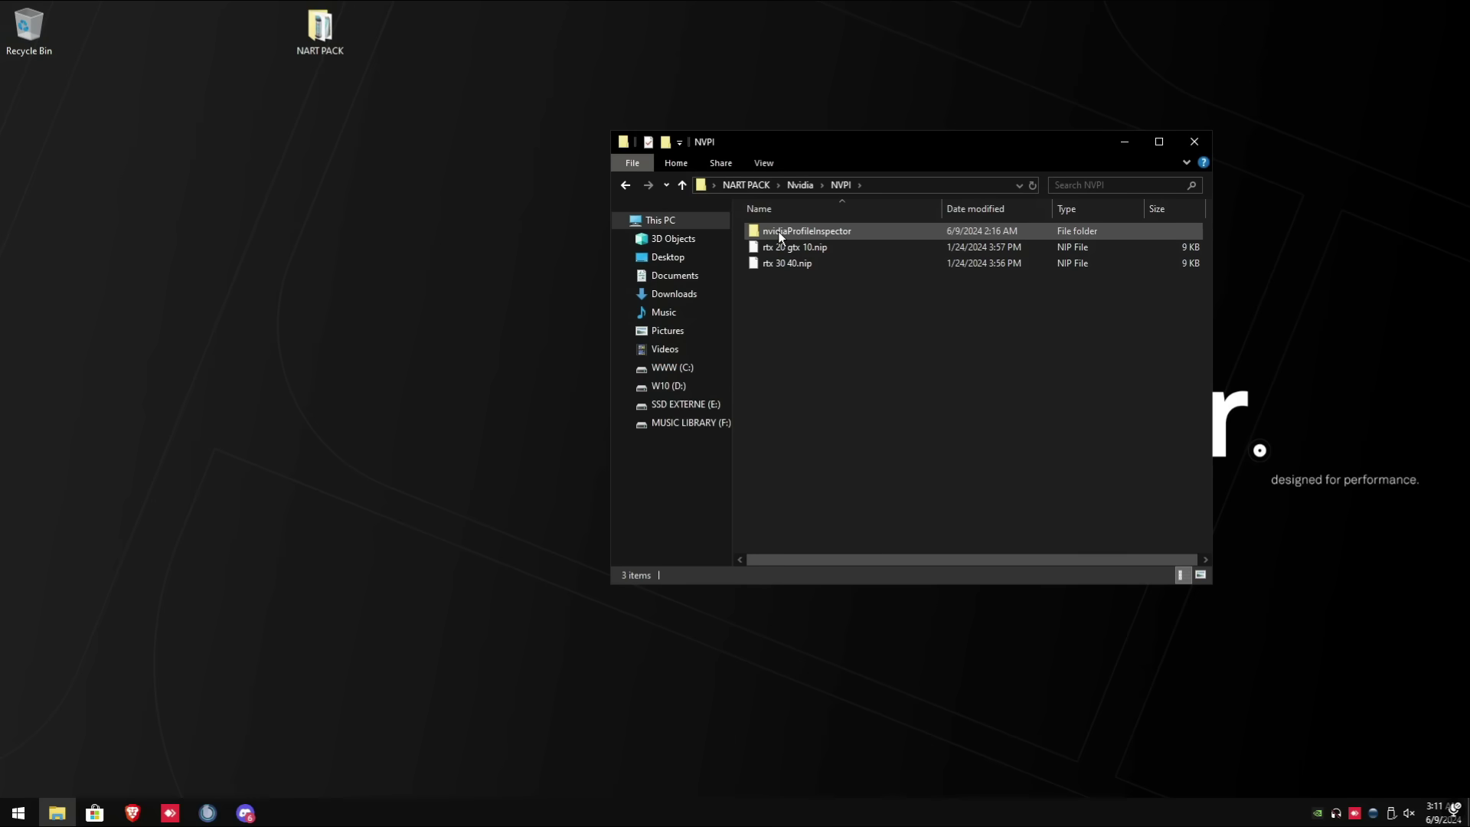
double_click(777, 231)
double_click(777, 231)
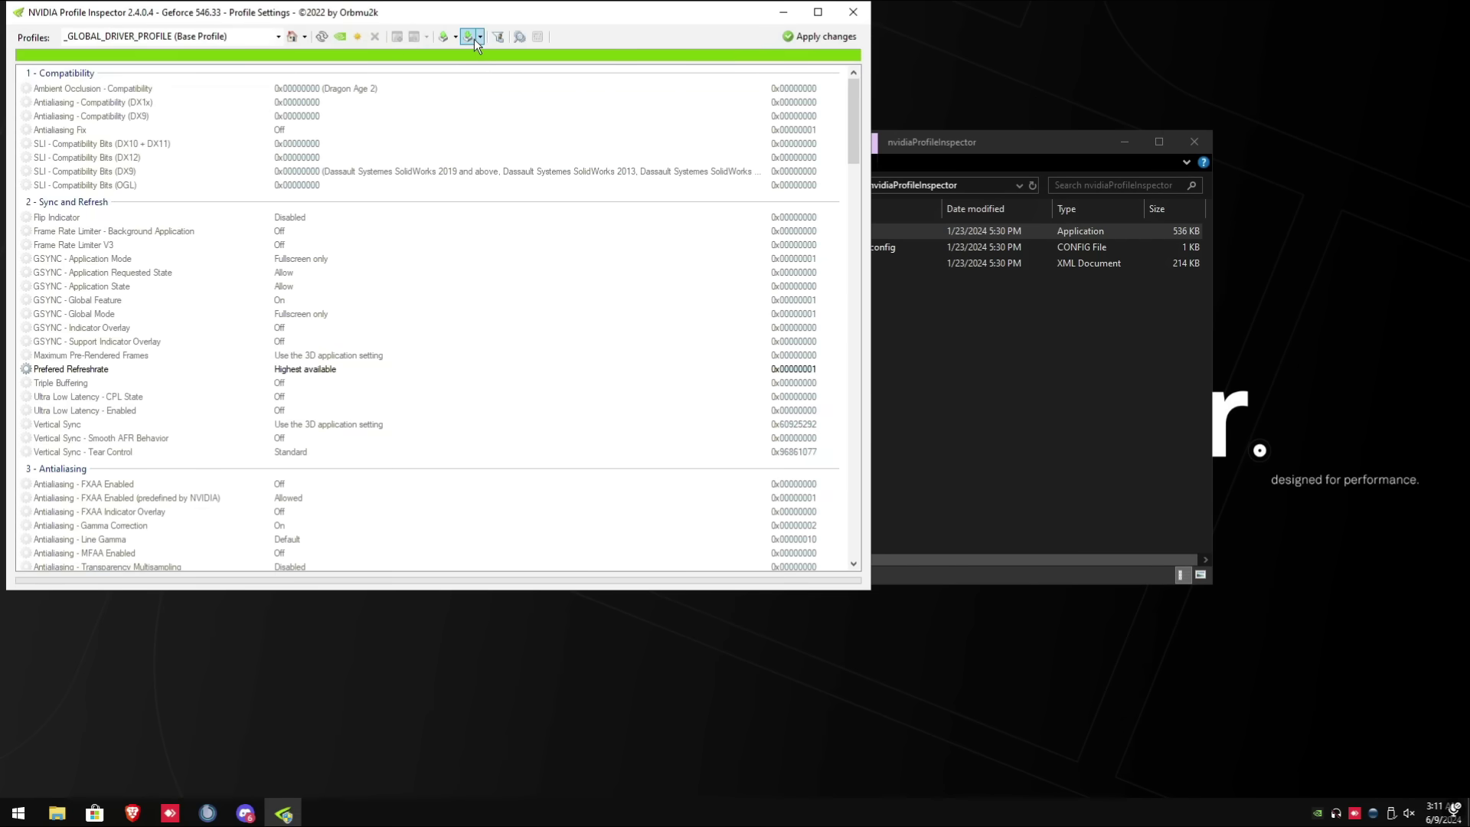
click(477, 40)
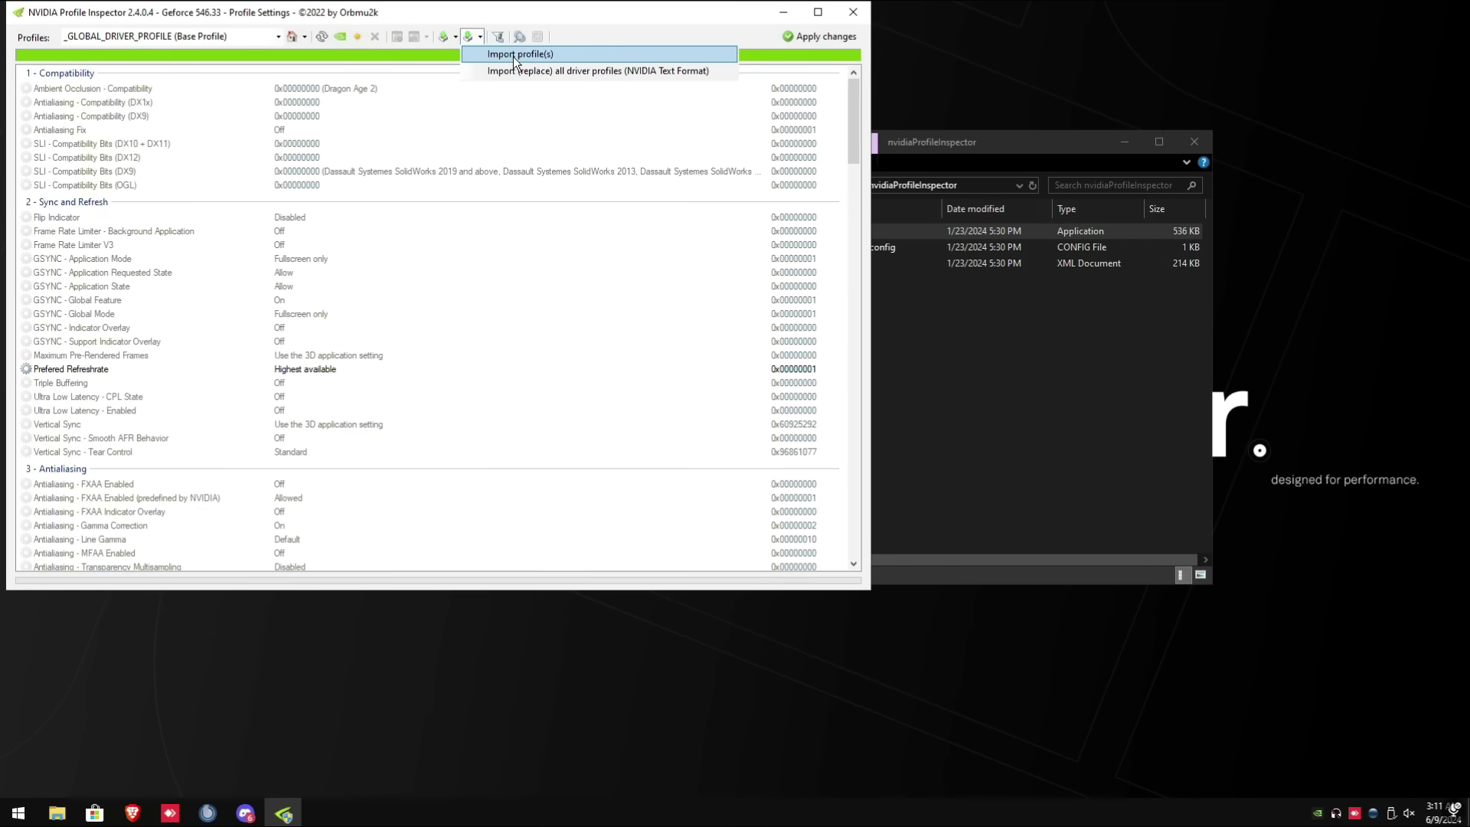
click(513, 55)
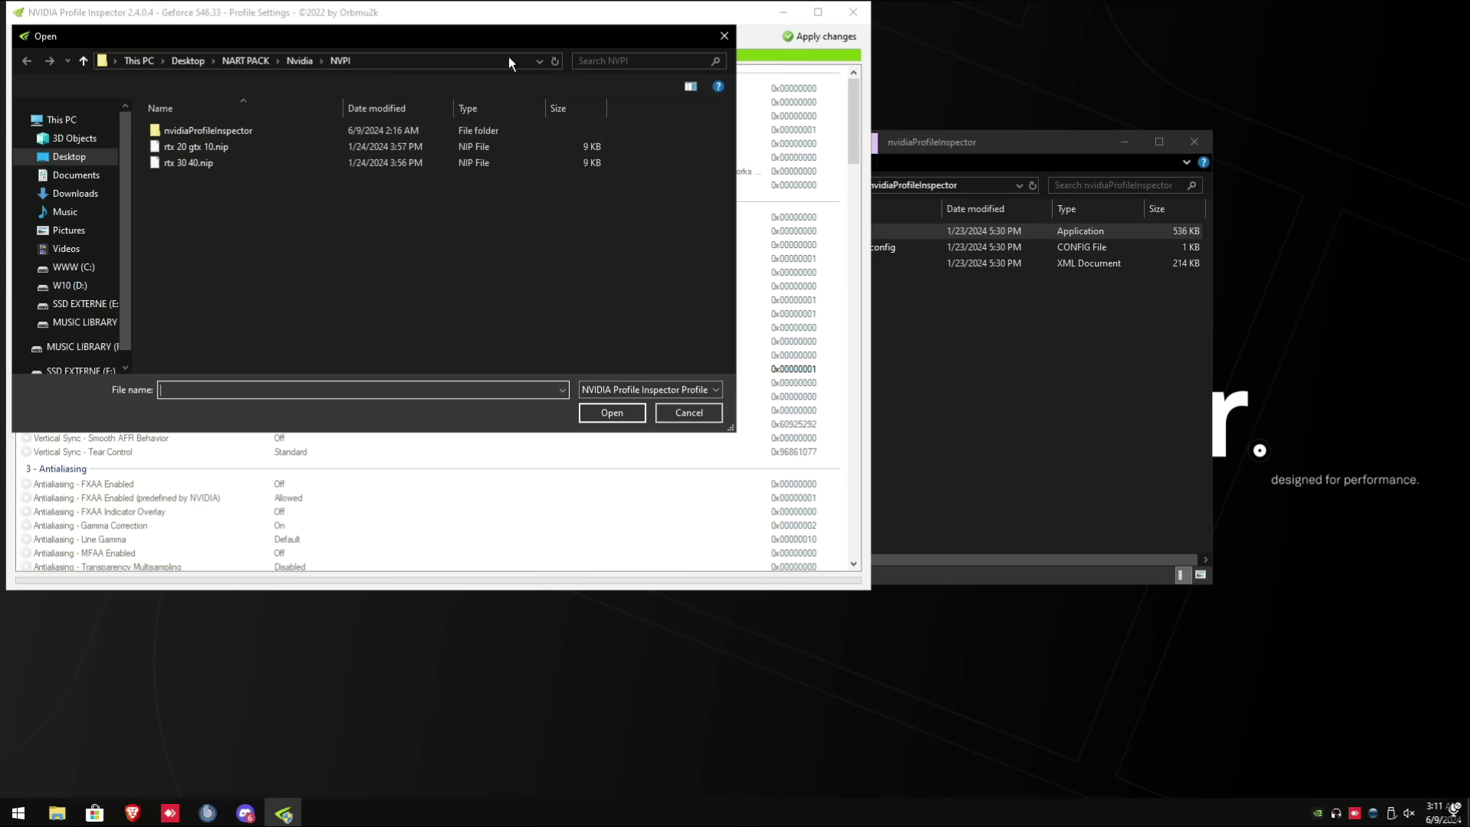
click(69, 157)
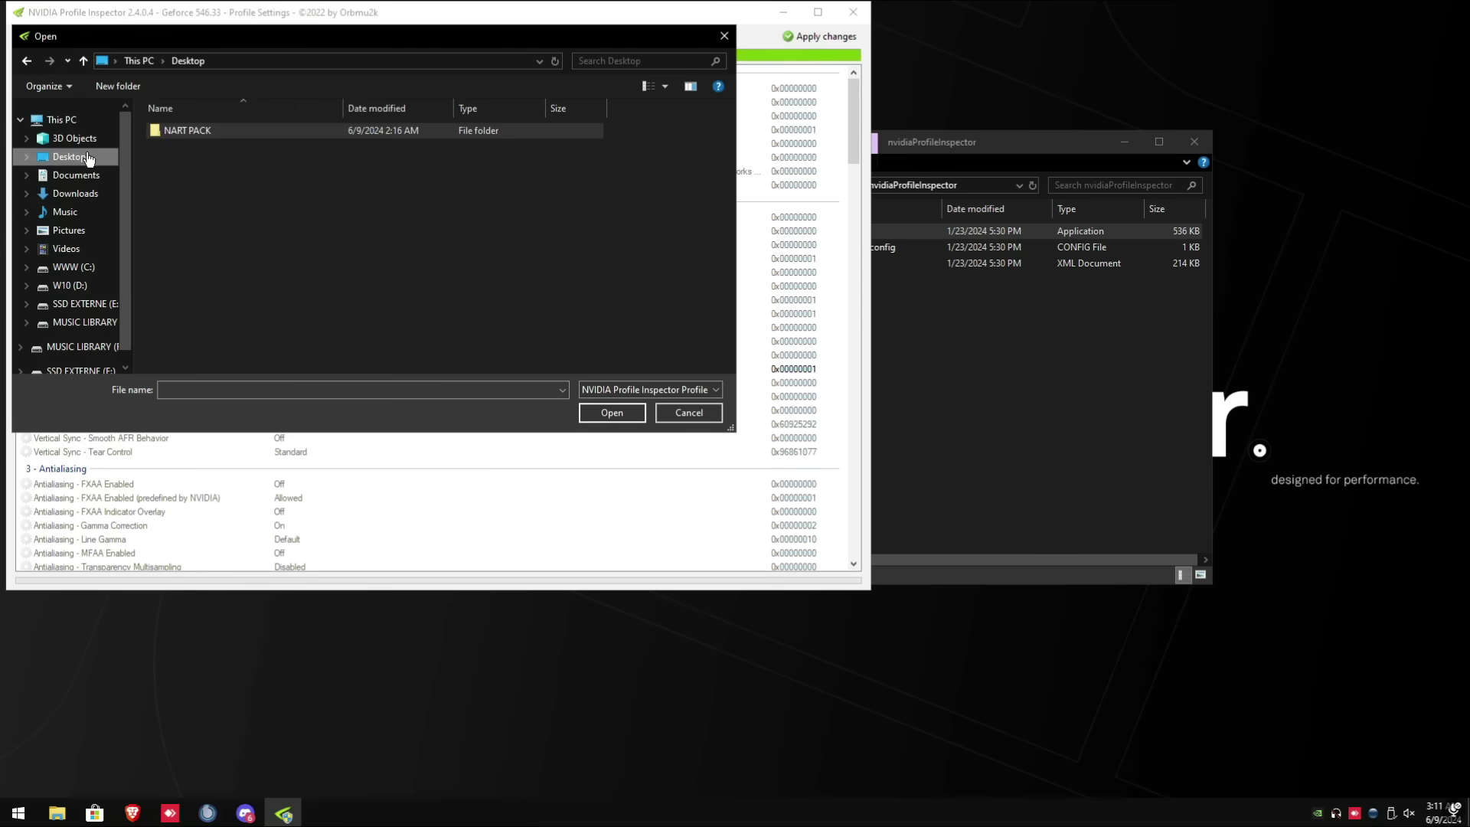
double_click(204, 132)
double_click(182, 195)
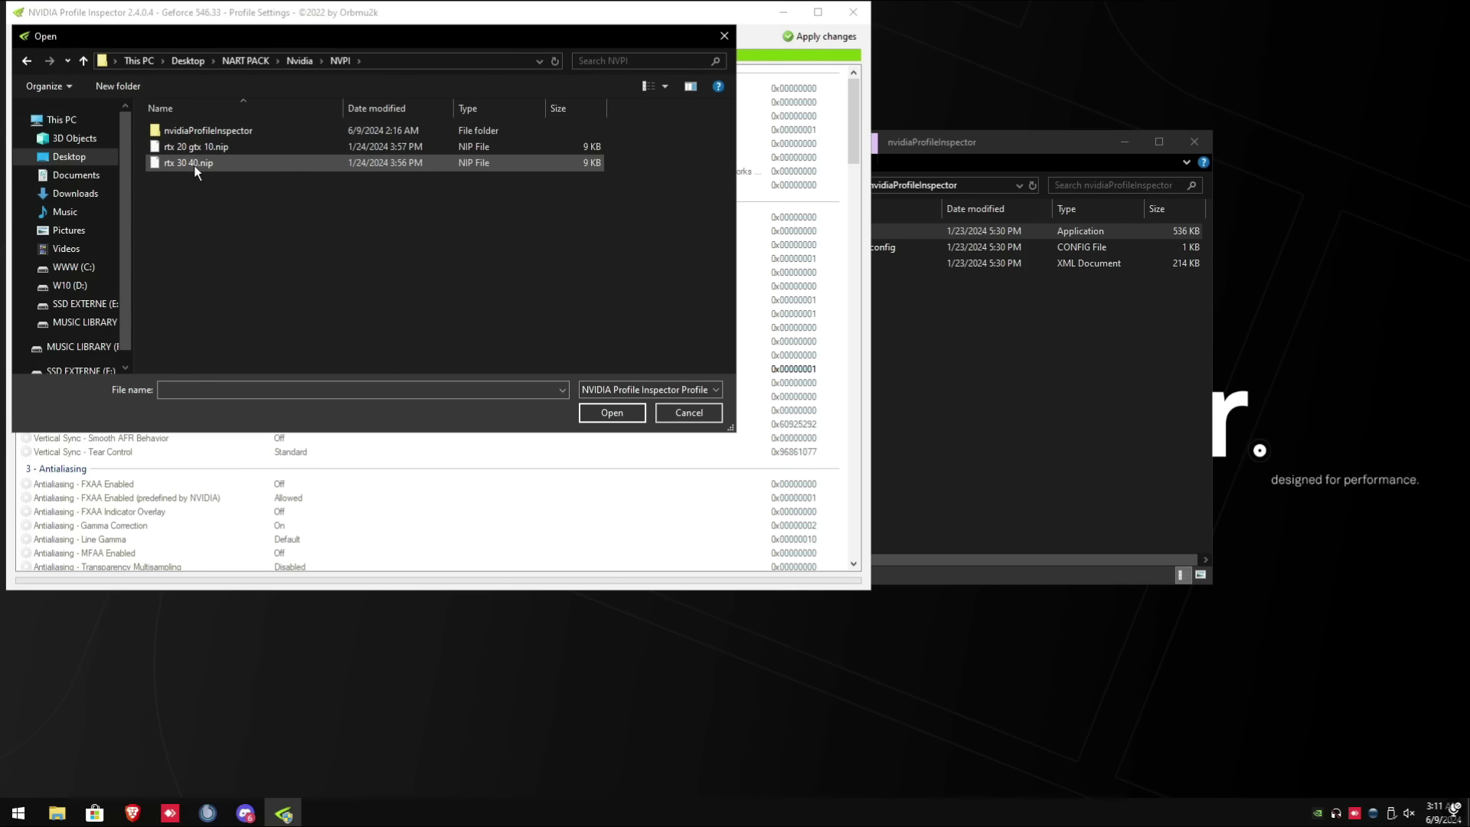
double_click(194, 166)
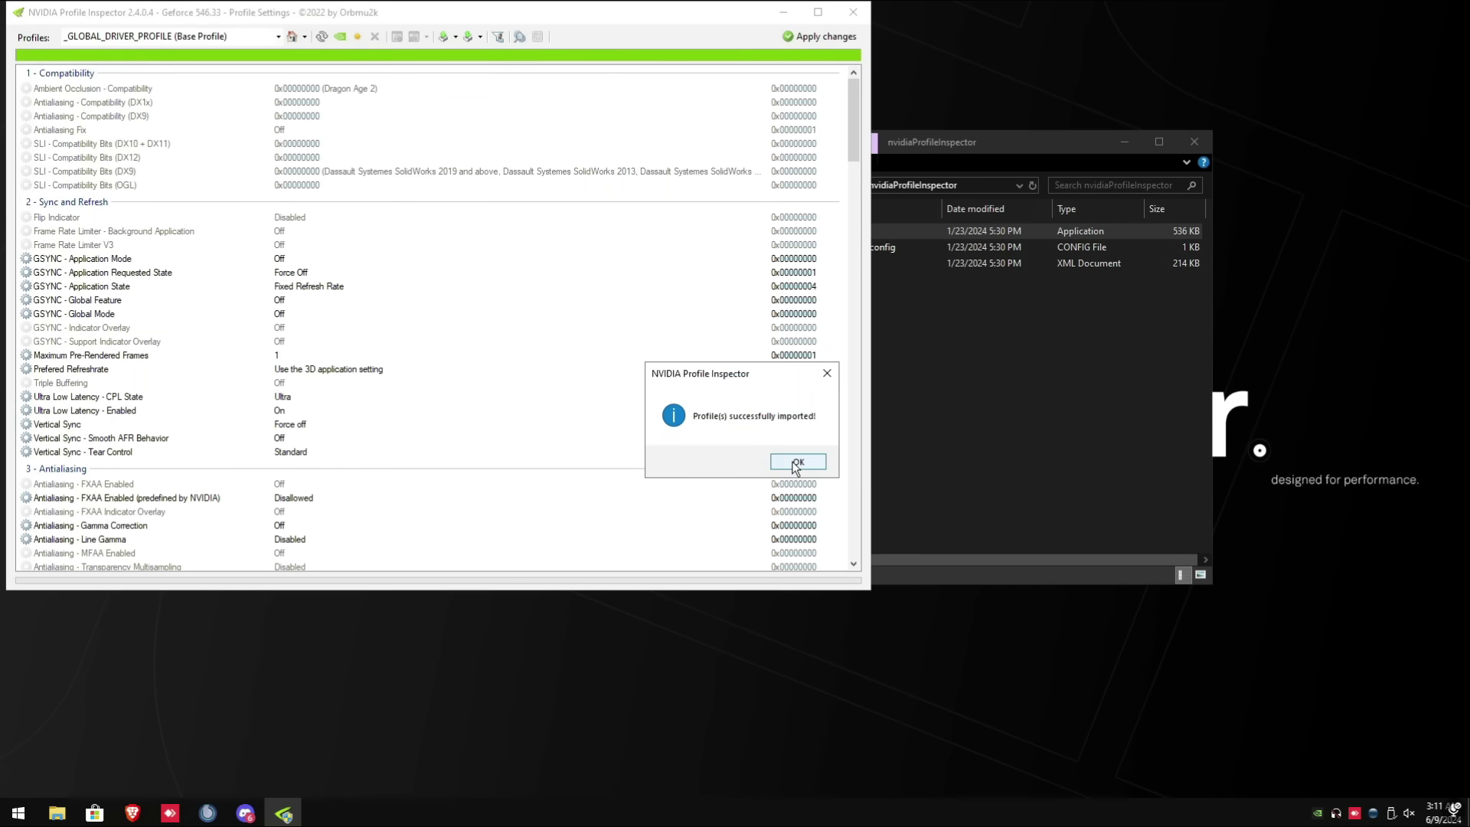
click(796, 463)
Apply the imported profile changes and close Profile Inspector.
scroll(483, 337, down, 8)
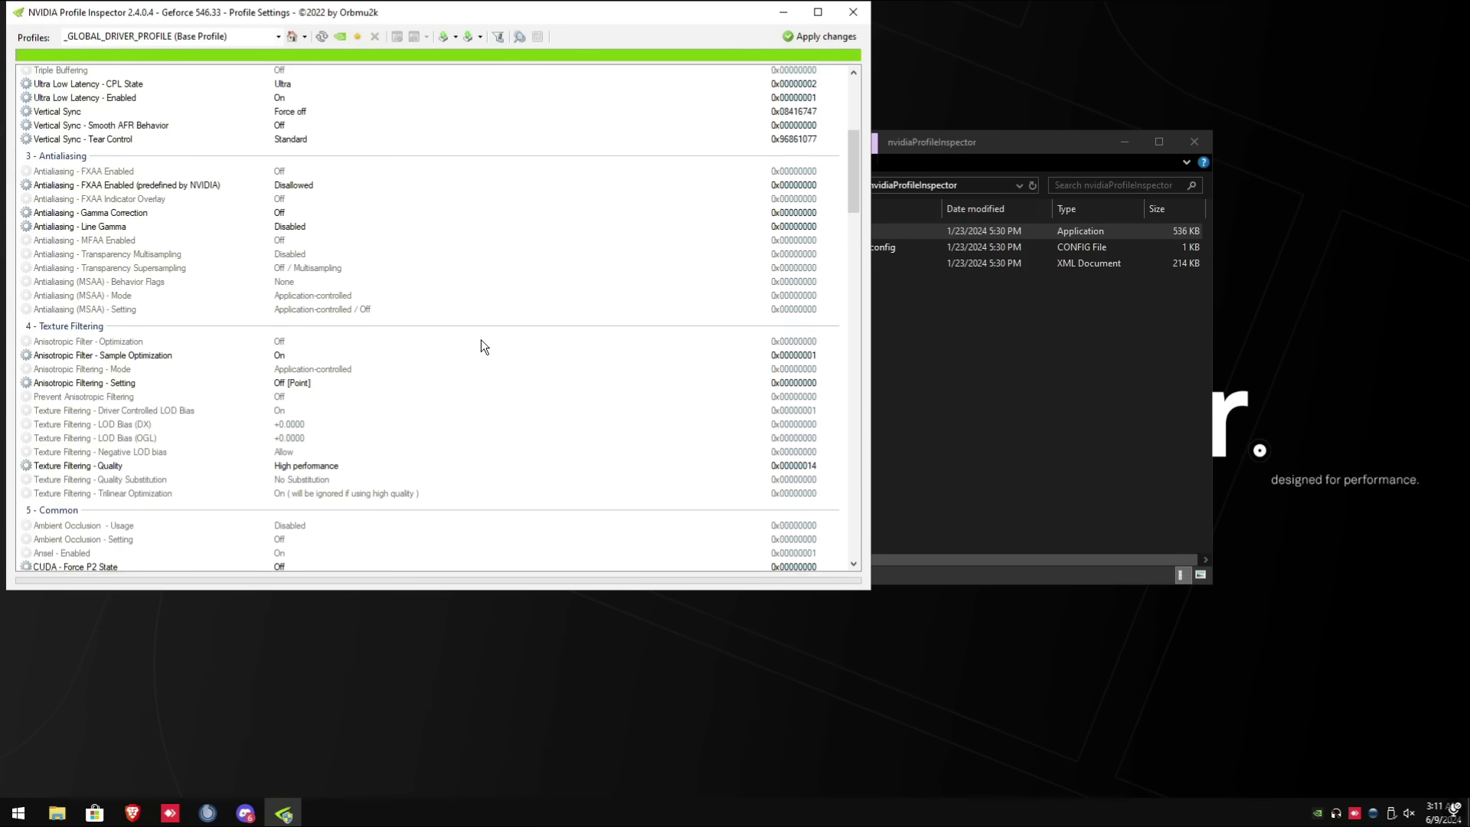
scroll(480, 339, down, 9)
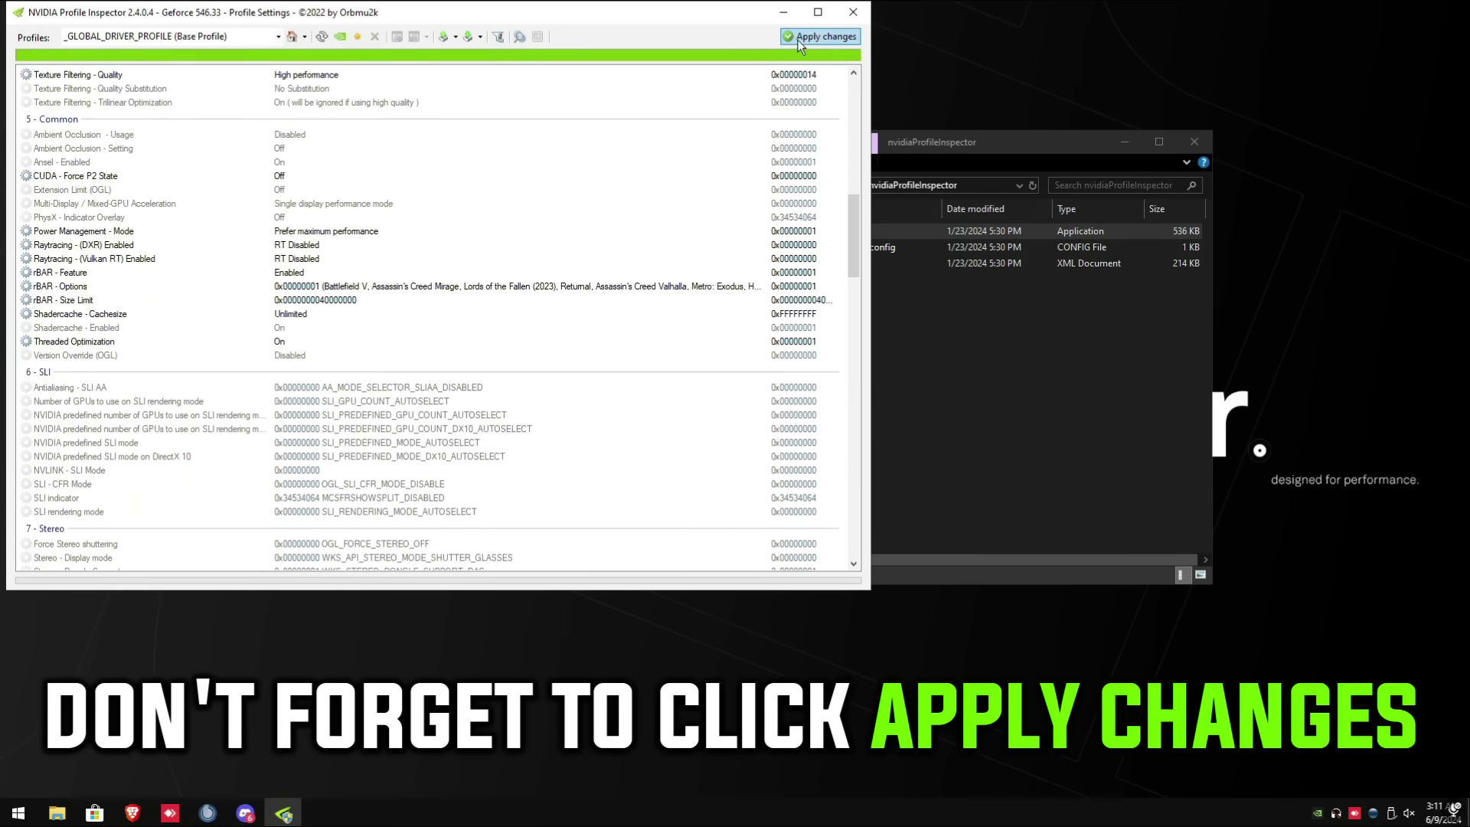
click(833, 40)
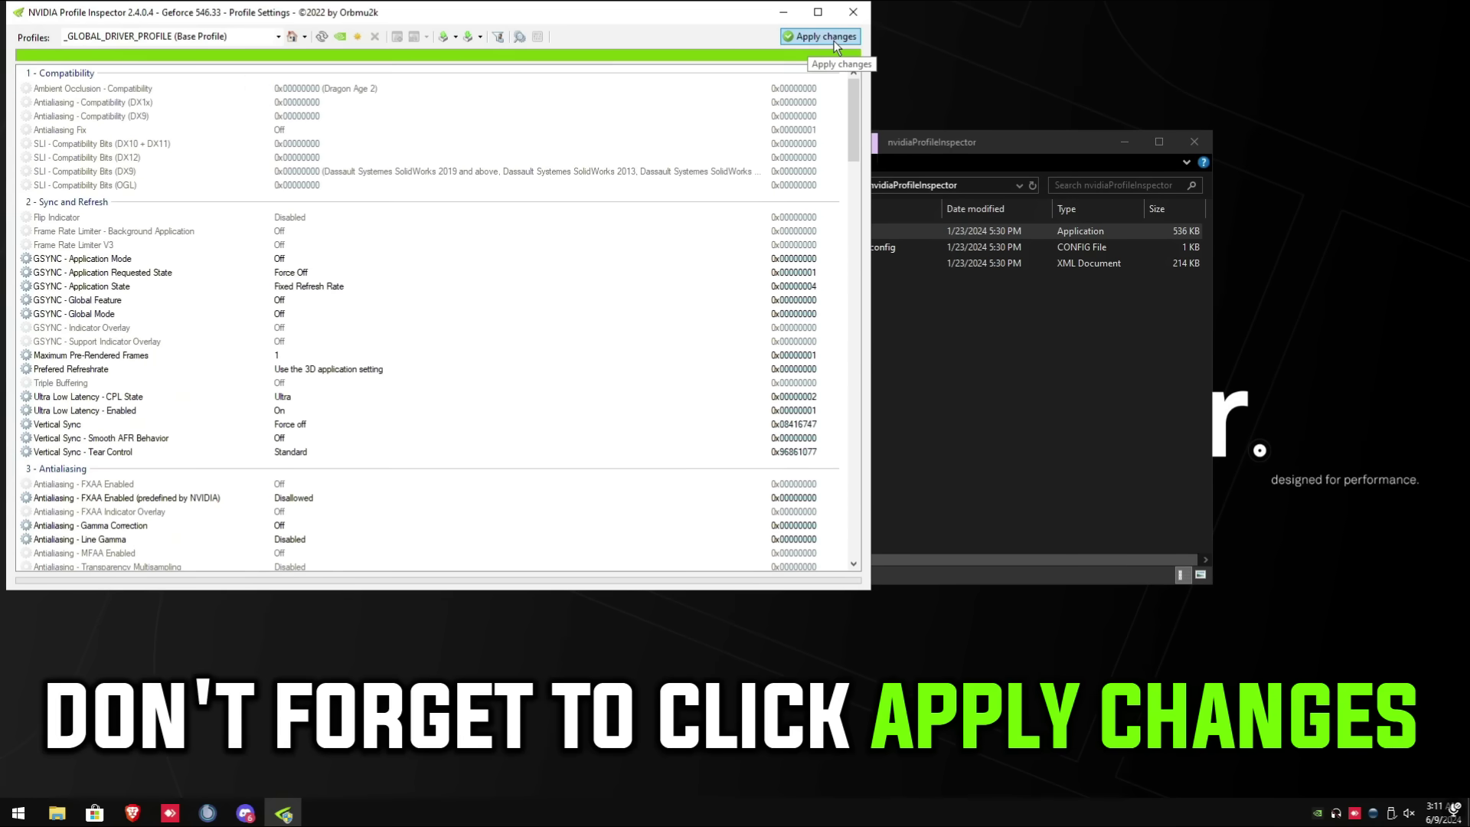
click(853, 12)
key(BackSpace)
key(BackSpace)
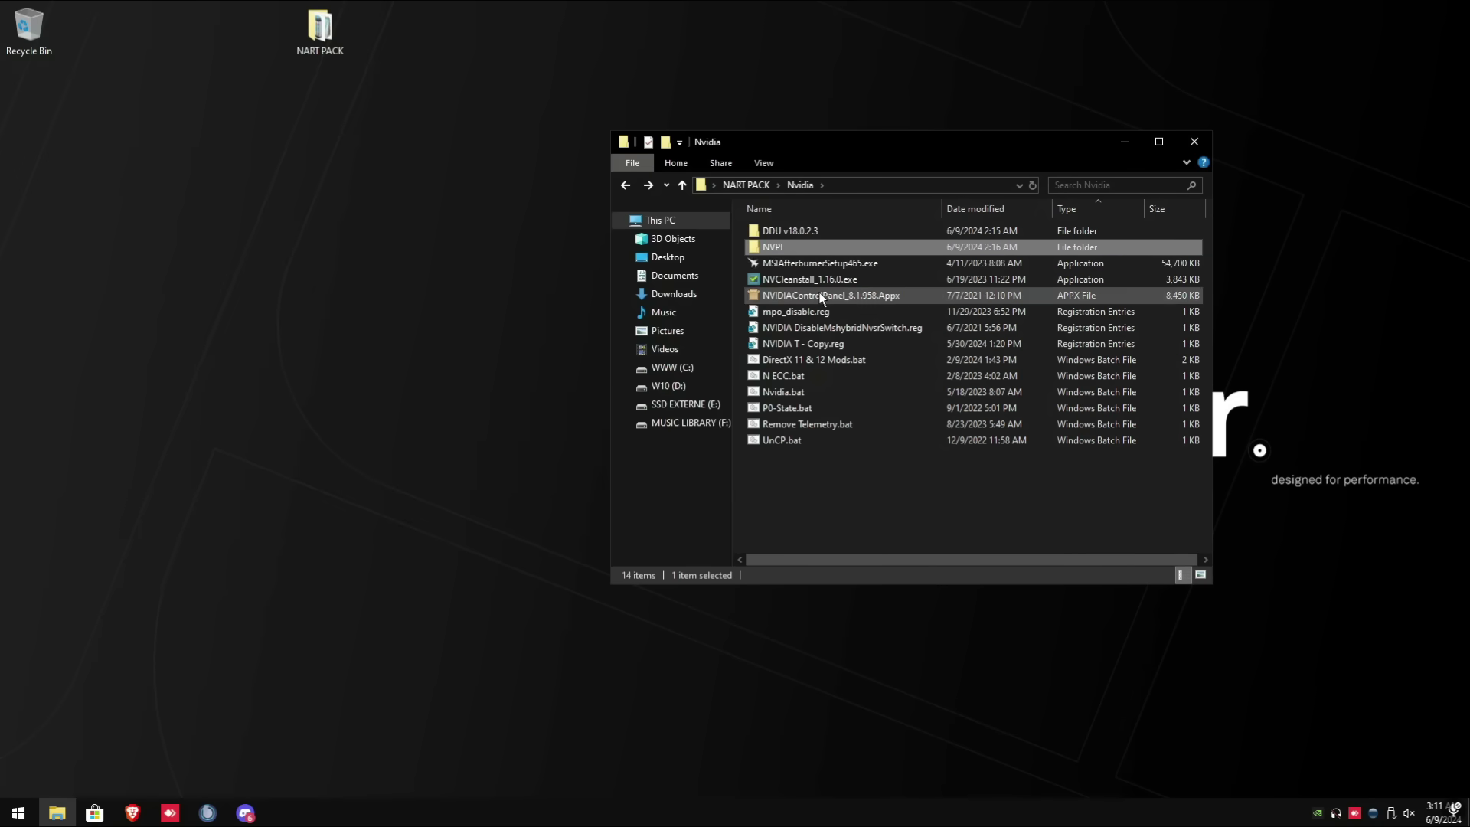
Install MSI Afterburner 4.6.5 in the default location without RivaTuner Statistics Server or readme.
click(793, 266)
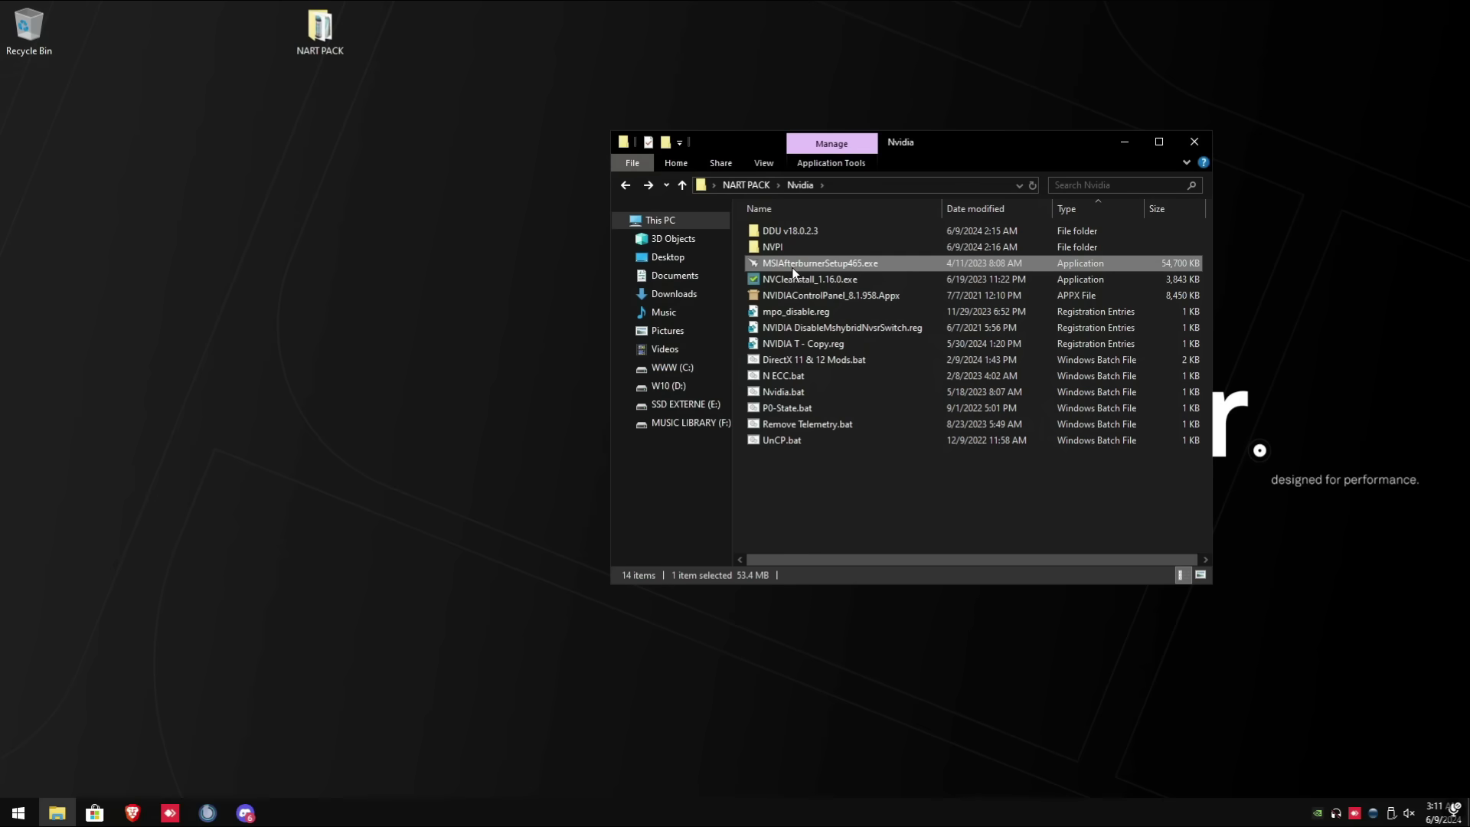
double_click(791, 264)
click(744, 439)
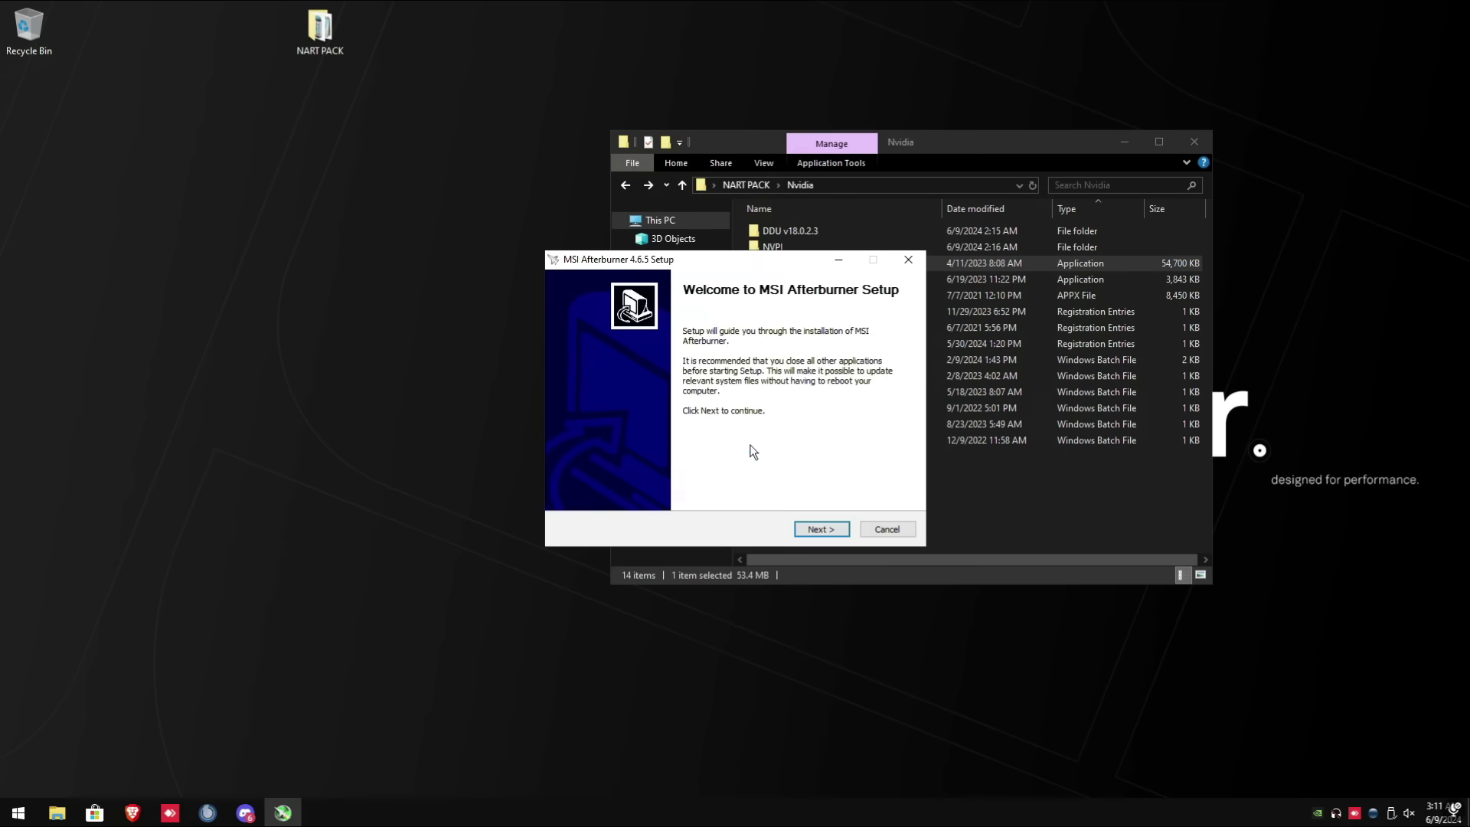
click(816, 530)
click(567, 481)
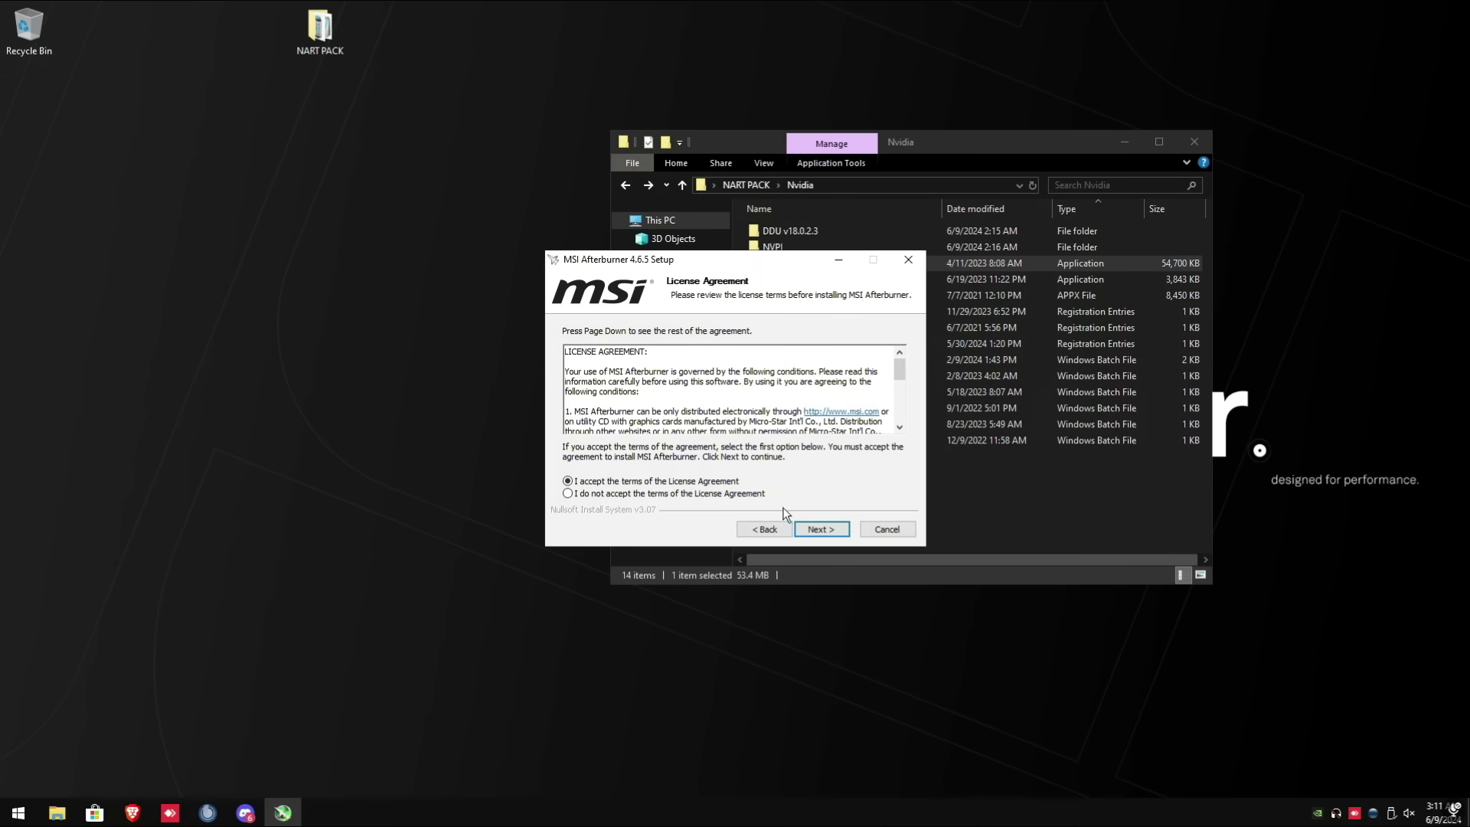
click(820, 529)
click(689, 395)
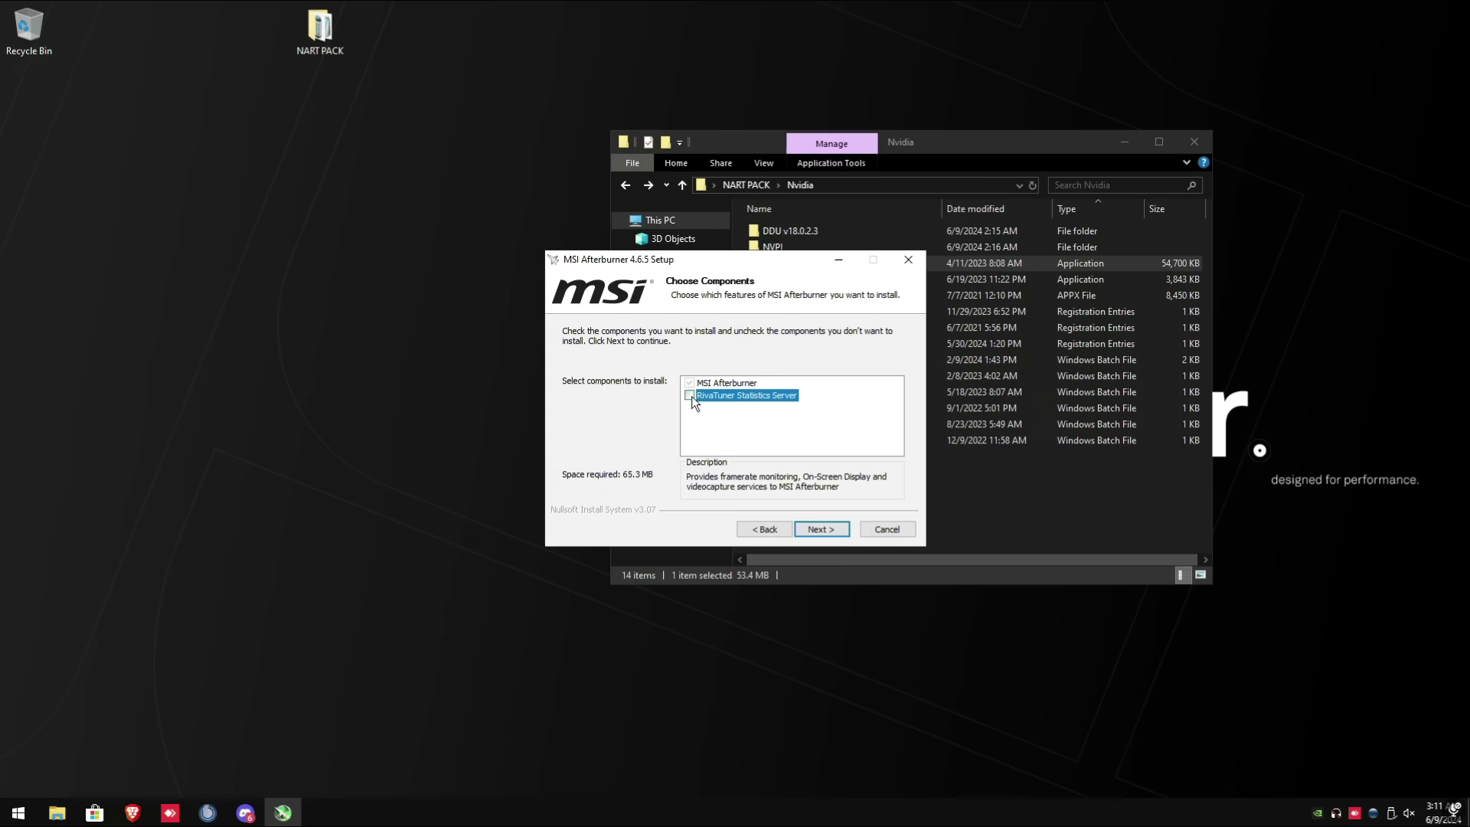
click(820, 529)
click(820, 530)
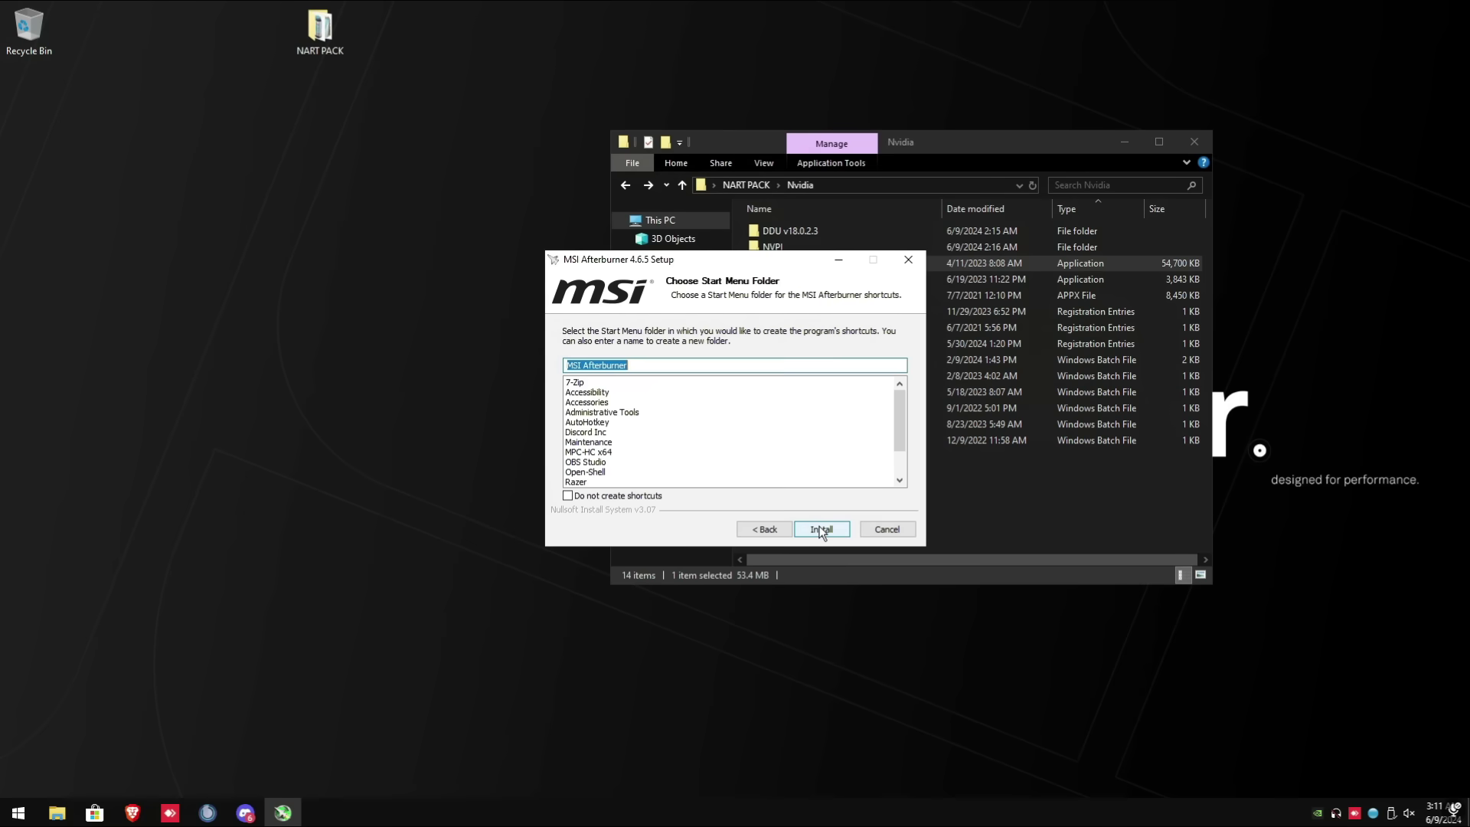
click(820, 530)
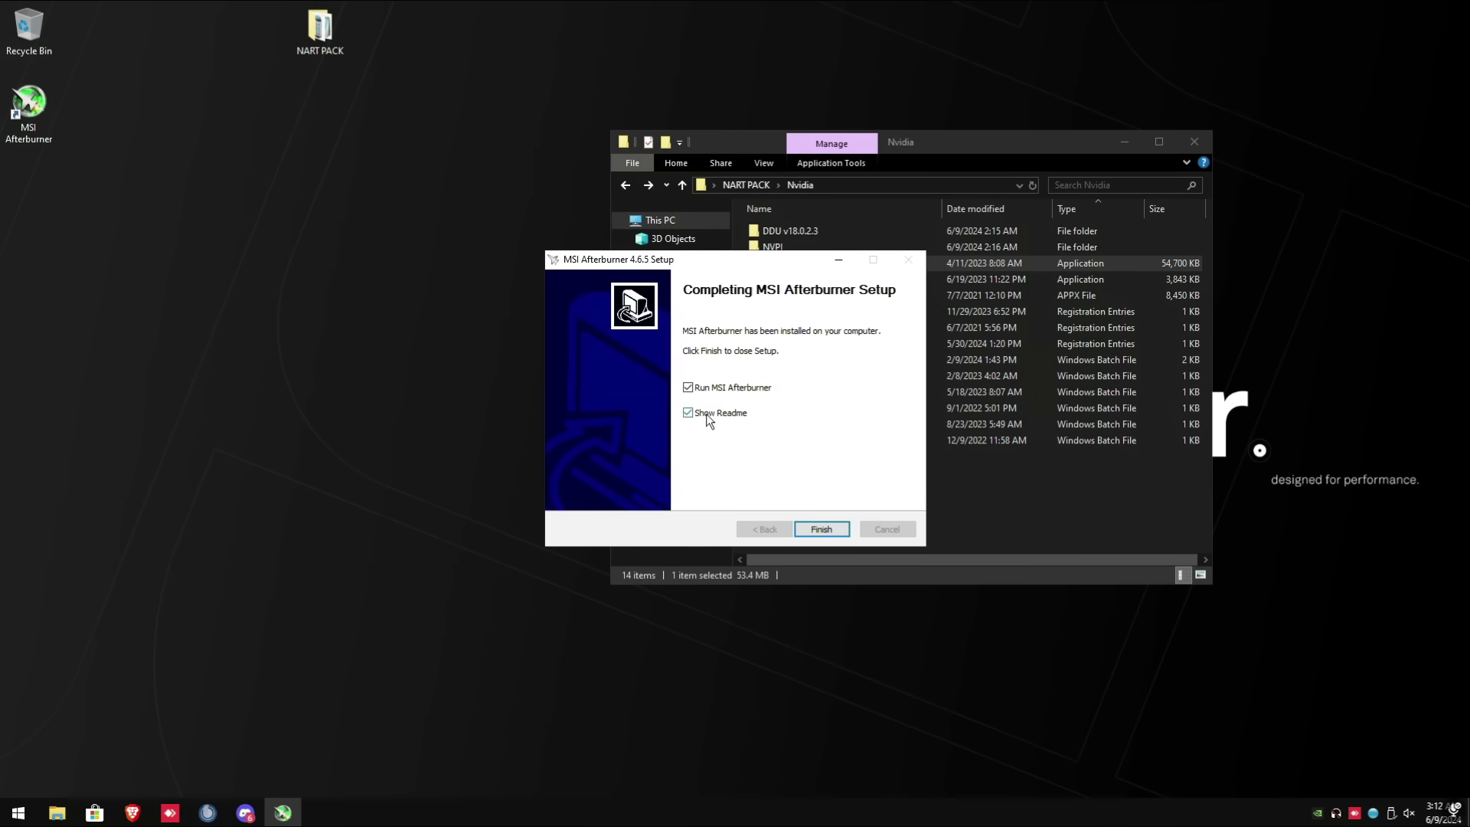
click(695, 415)
click(821, 529)
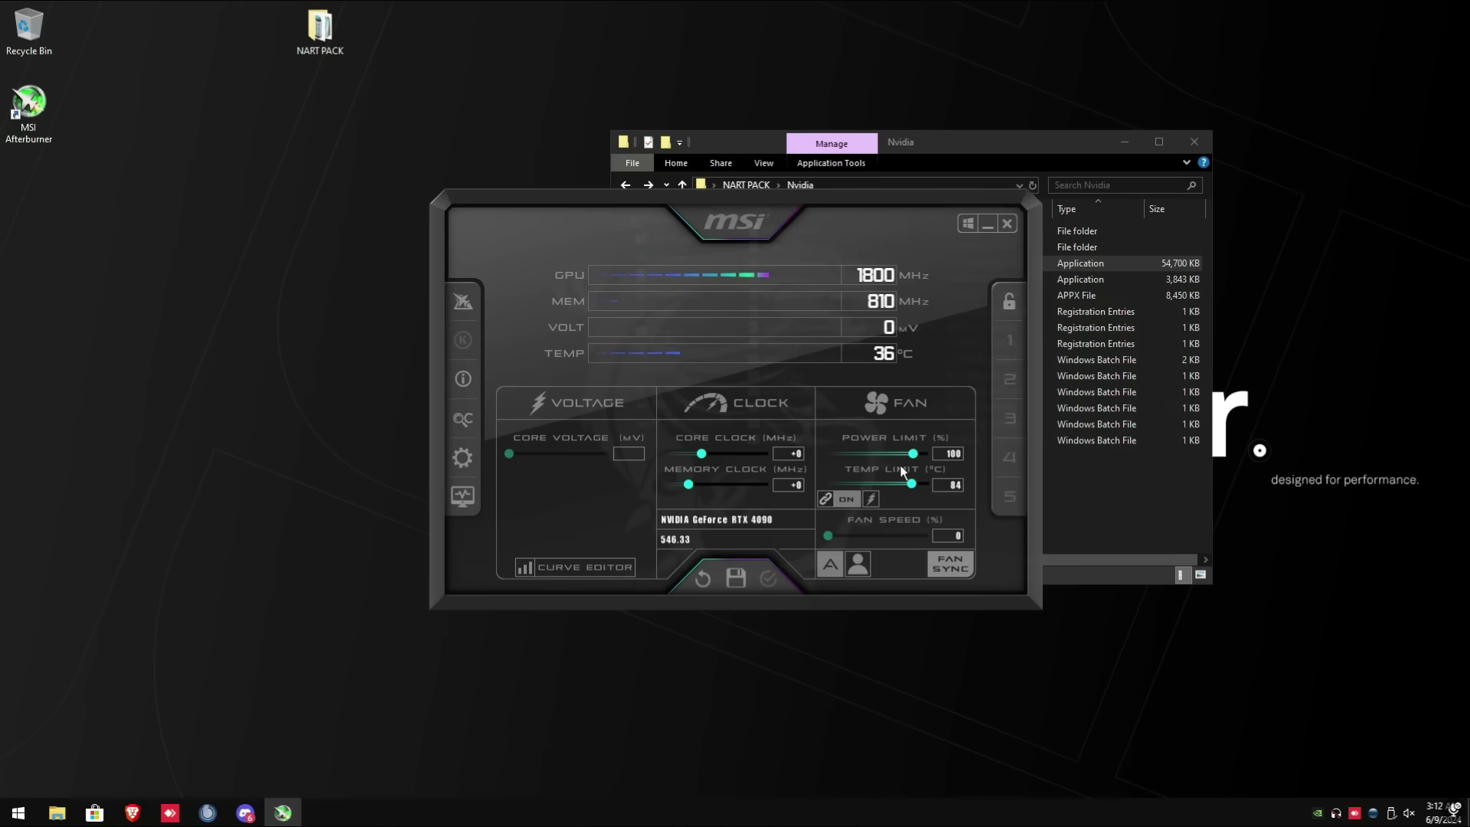
Raise the power limit to 103%, start Afterburner with Windows, and disable update checks.
drag(913, 454, 929, 456)
click(462, 458)
click(503, 359)
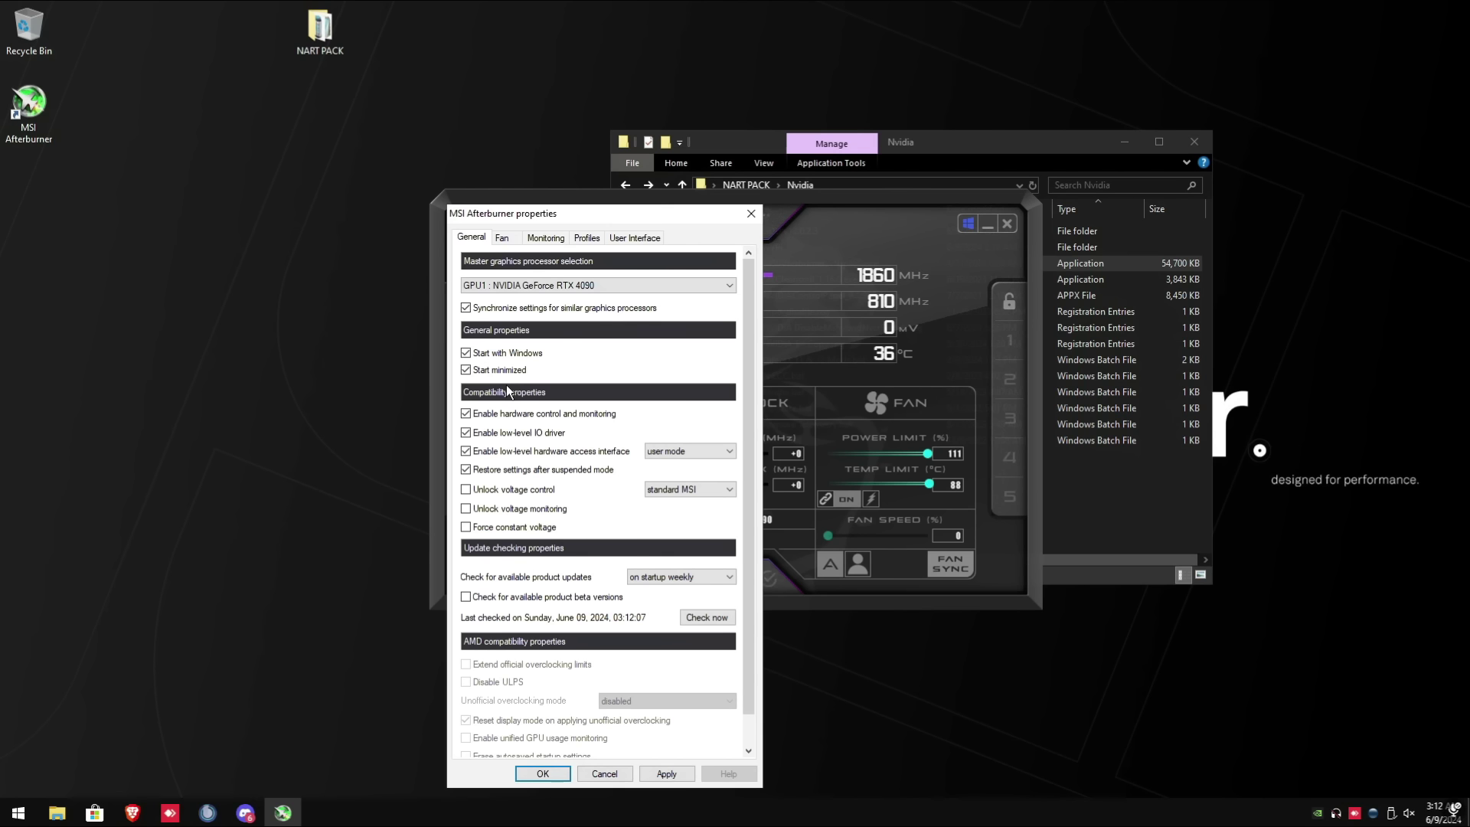
click(659, 576)
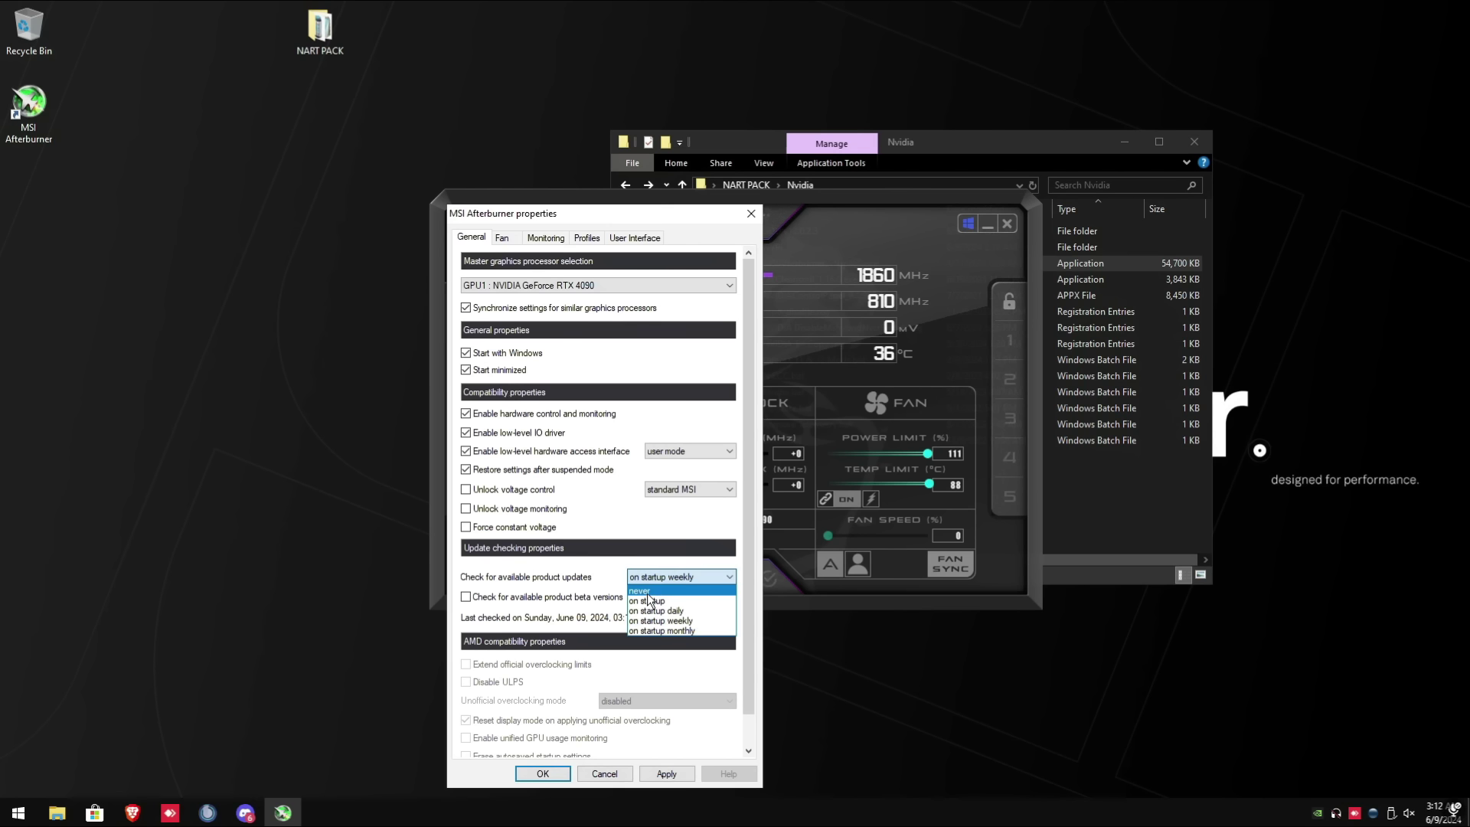
click(641, 591)
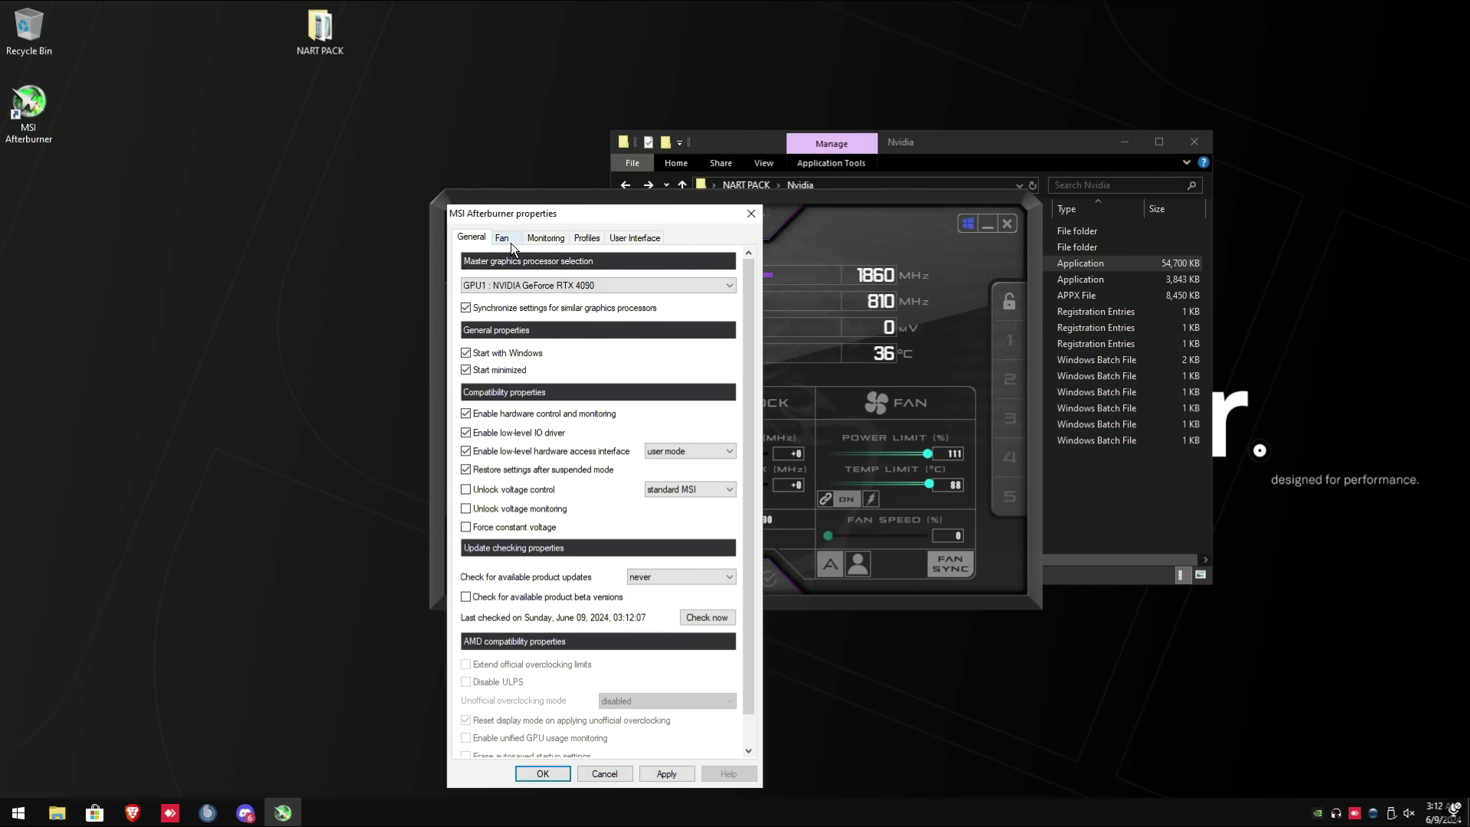
click(671, 777)
Apply a custom fan curve of 30% at 0 °C, 60% mid, 84% at 80 °C.
click(505, 238)
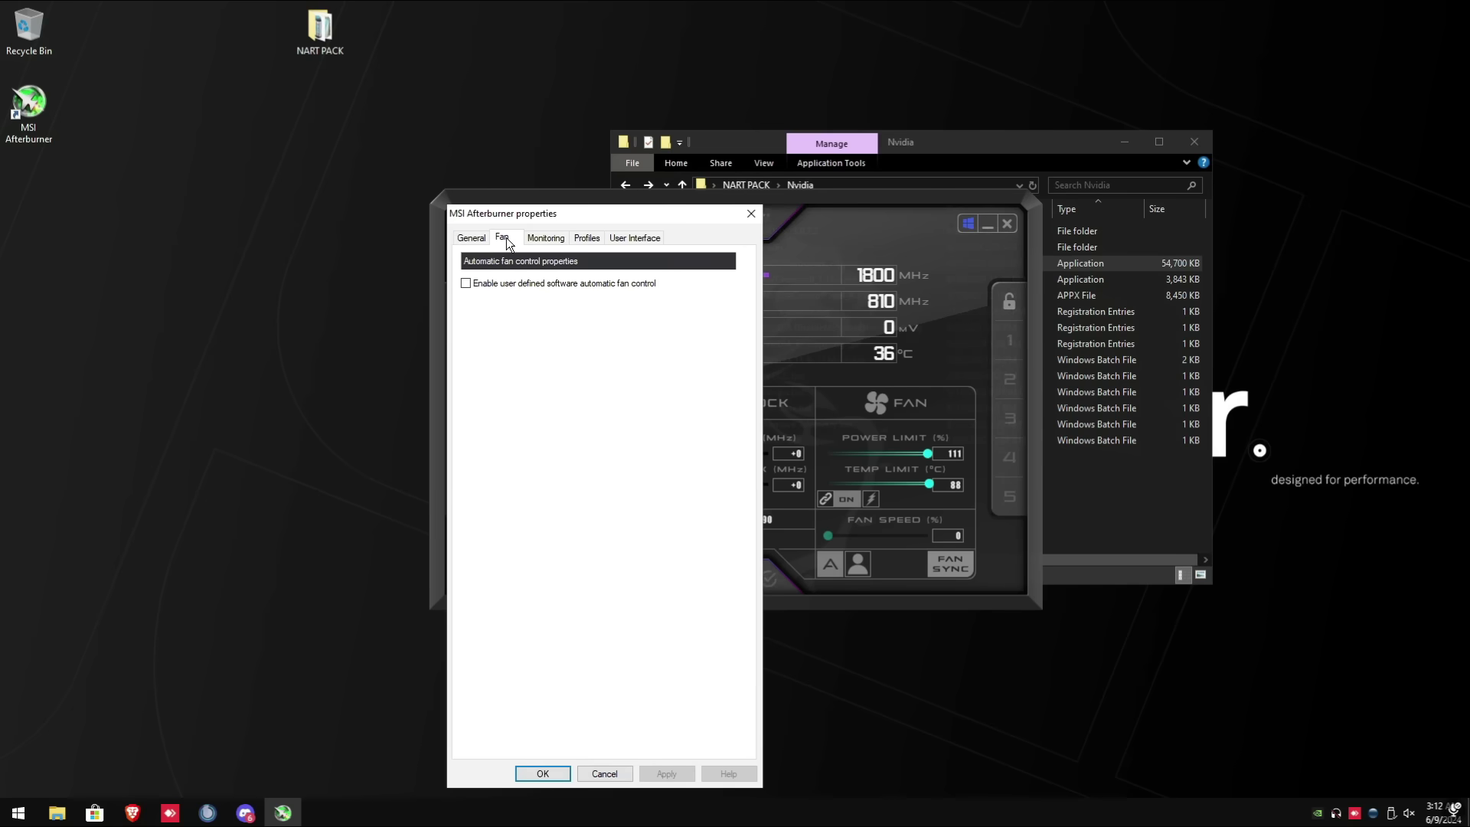
click(514, 285)
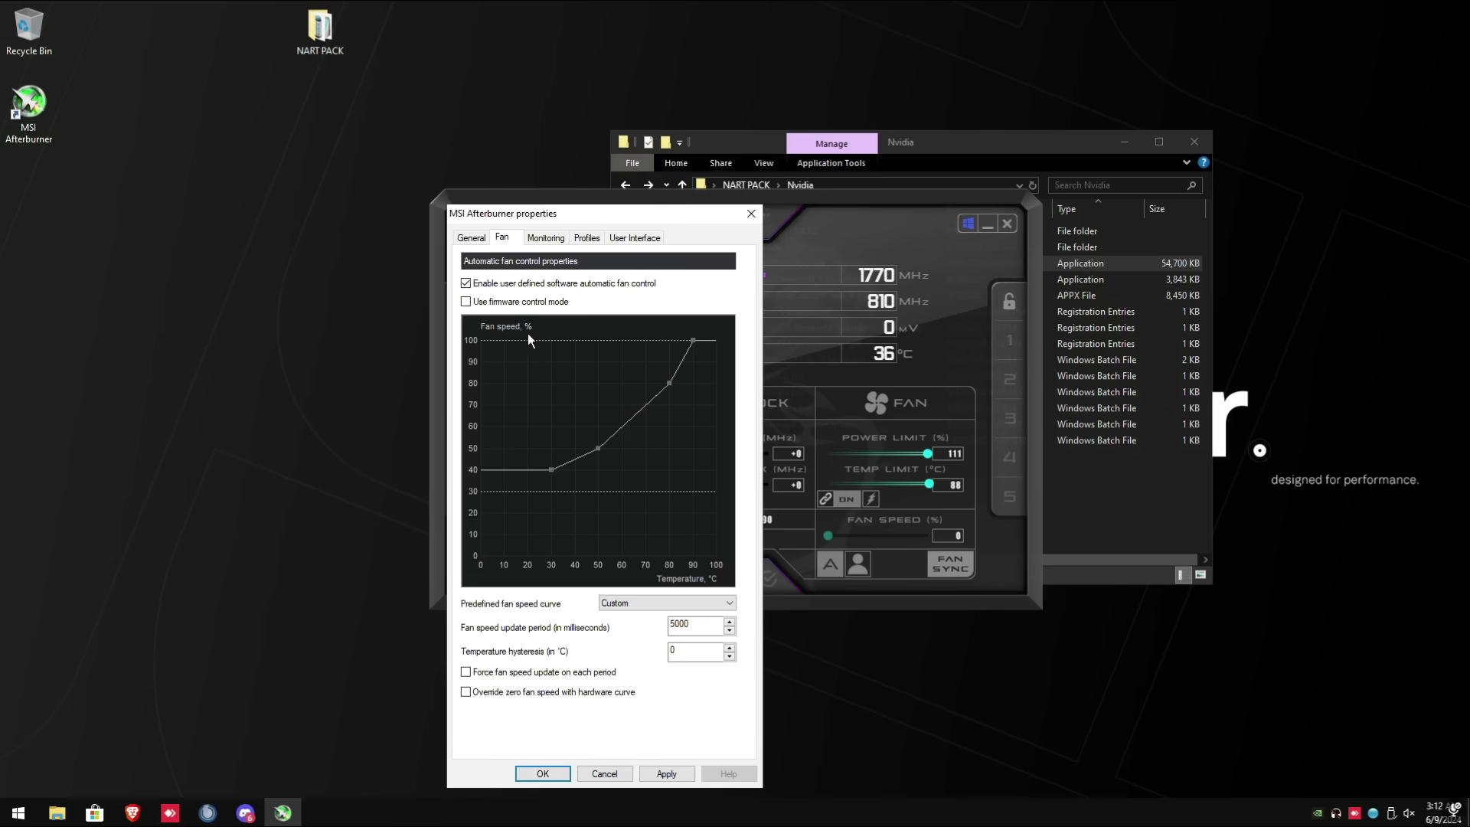
drag(549, 469, 480, 491)
drag(598, 449, 590, 424)
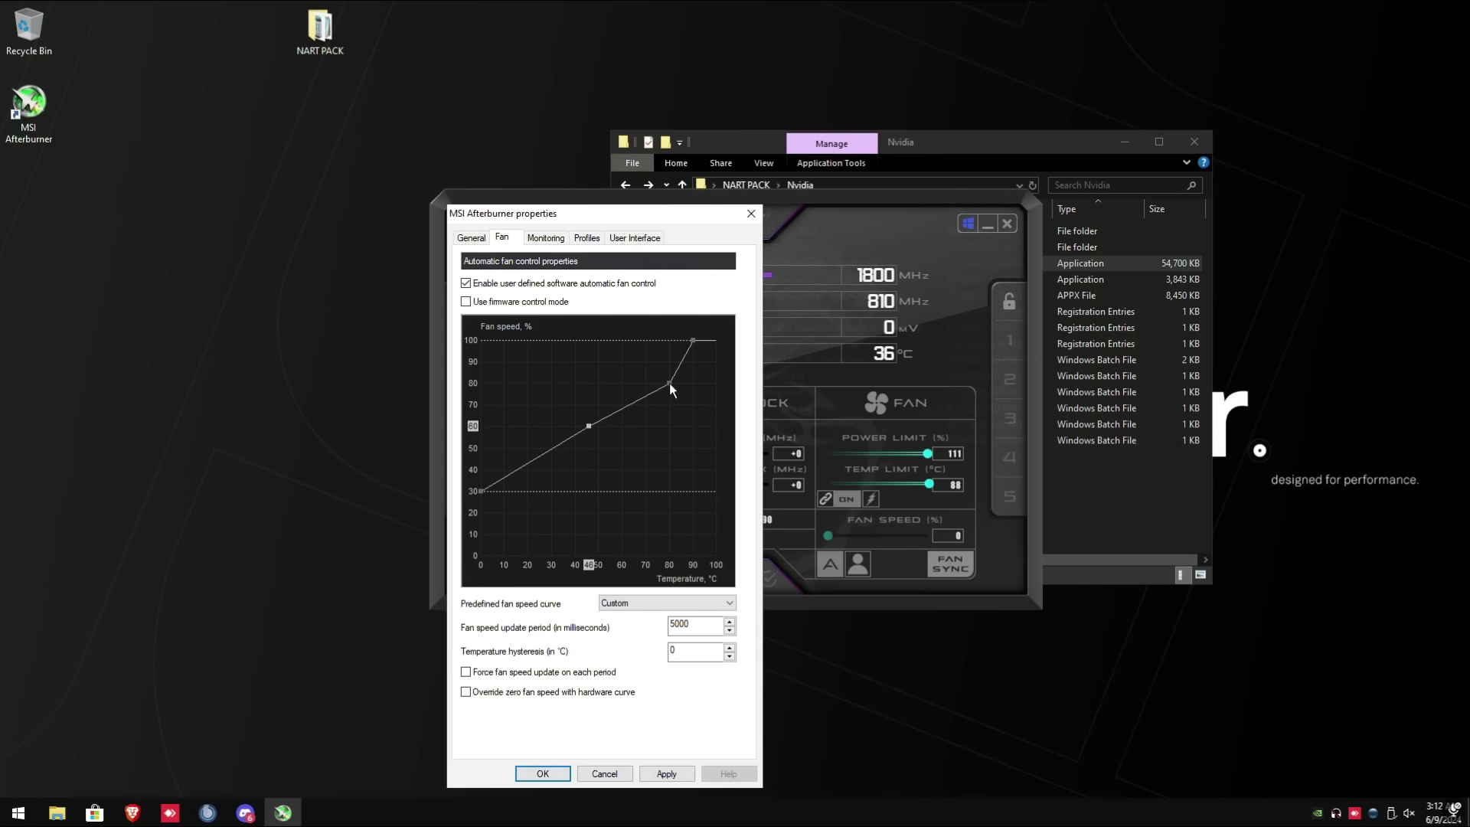
drag(669, 384, 716, 340)
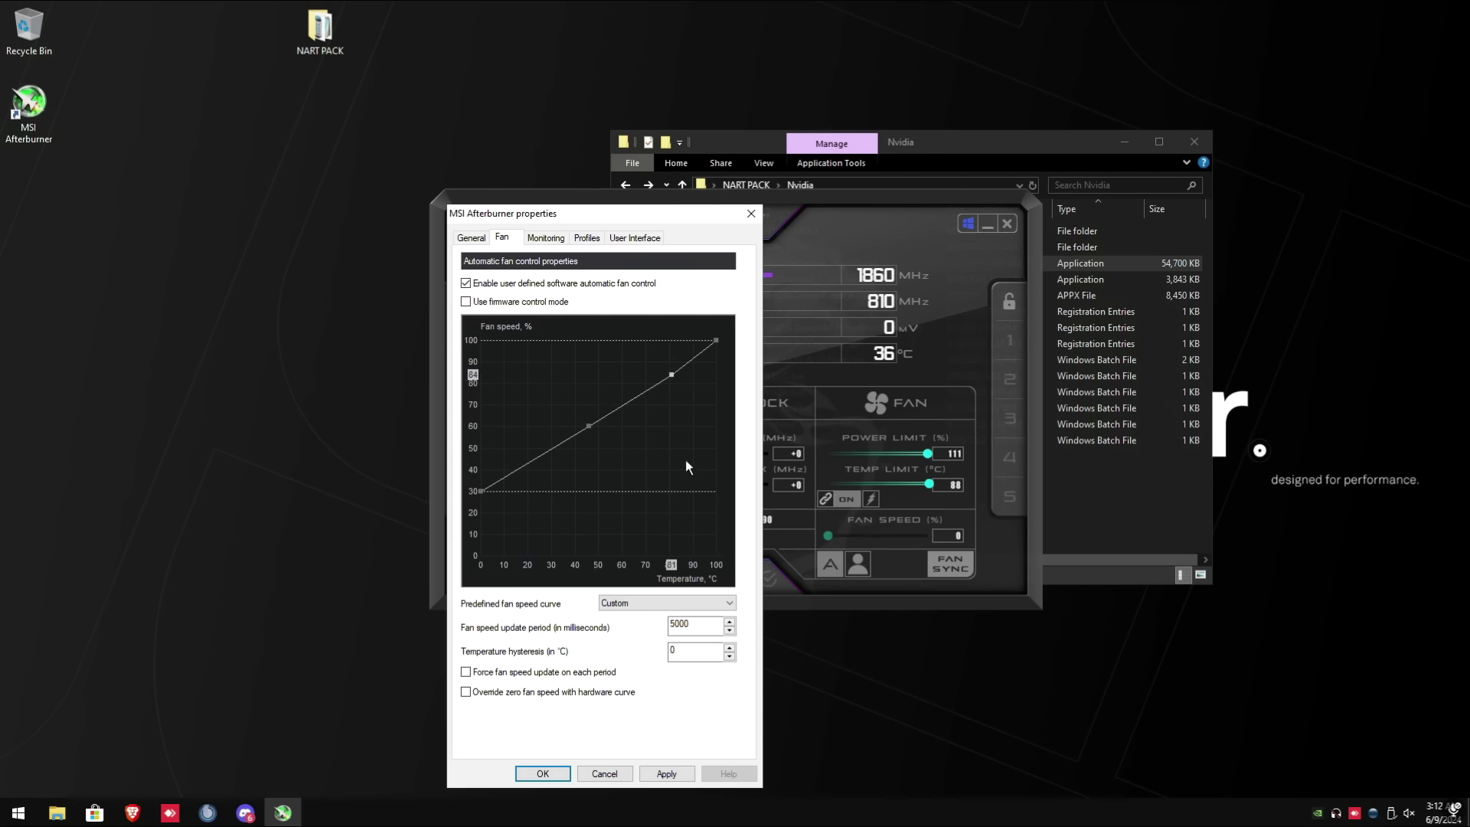
click(663, 773)
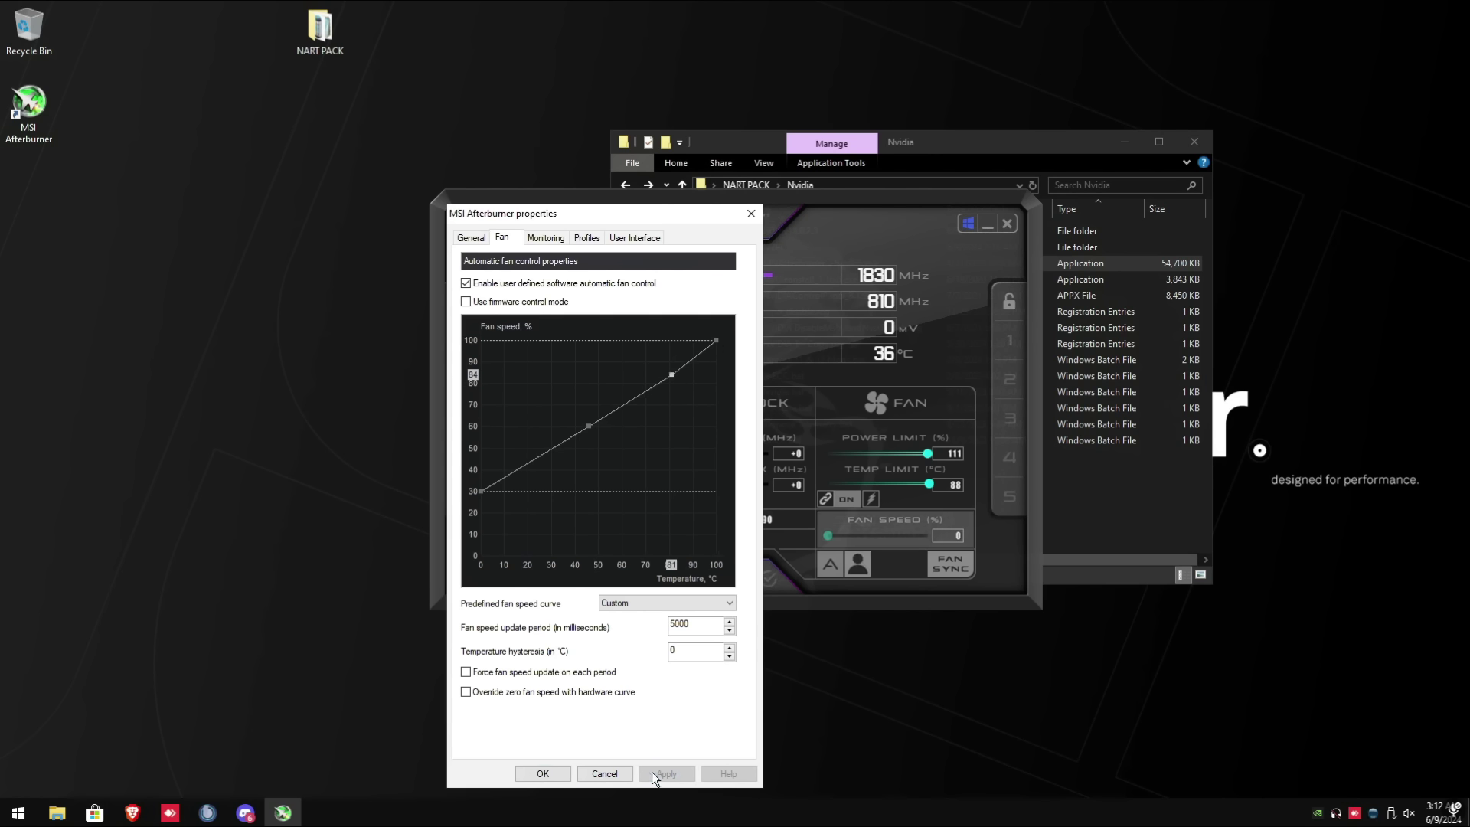
click(543, 773)
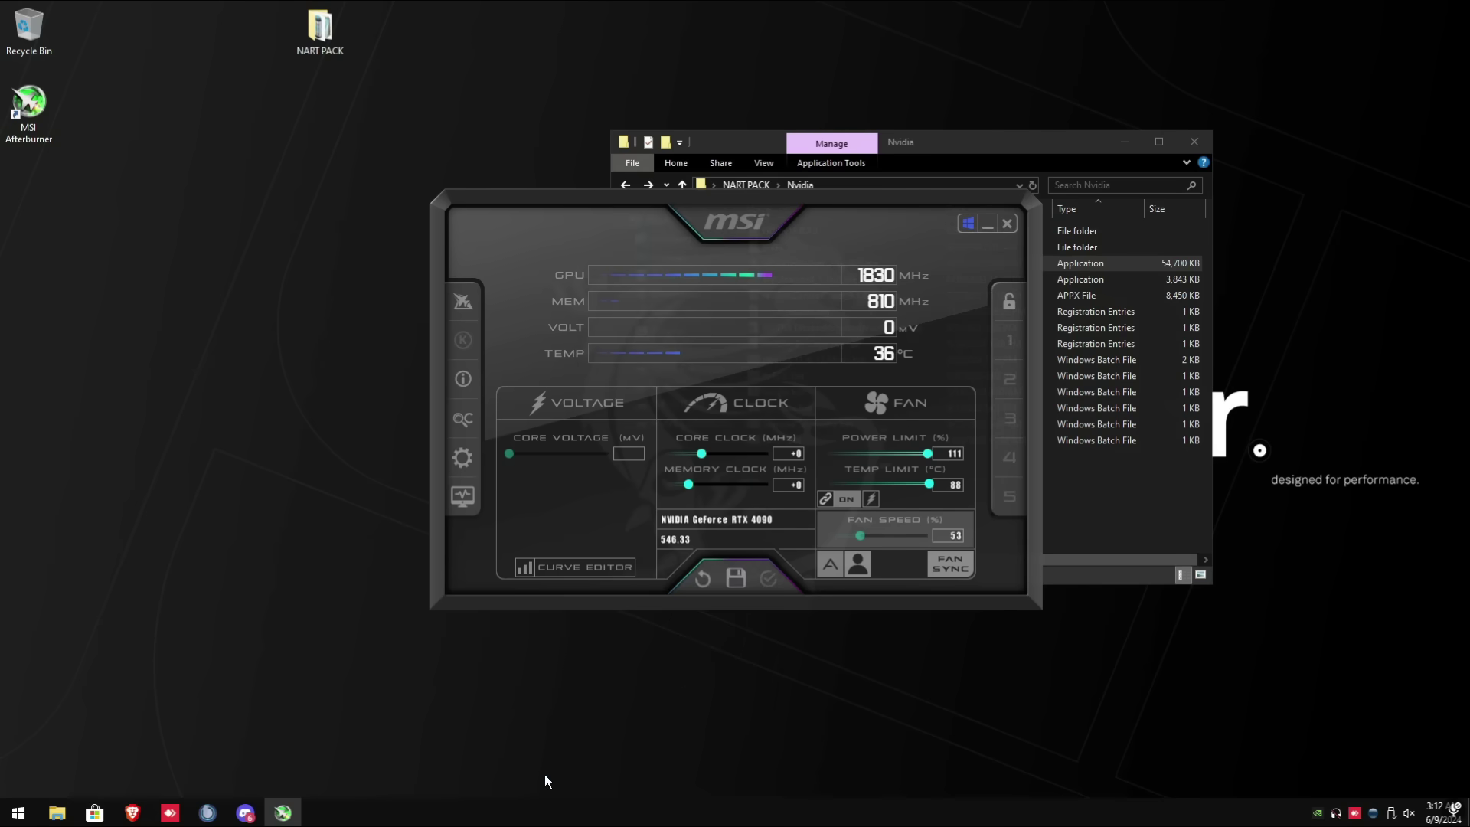
click(987, 223)
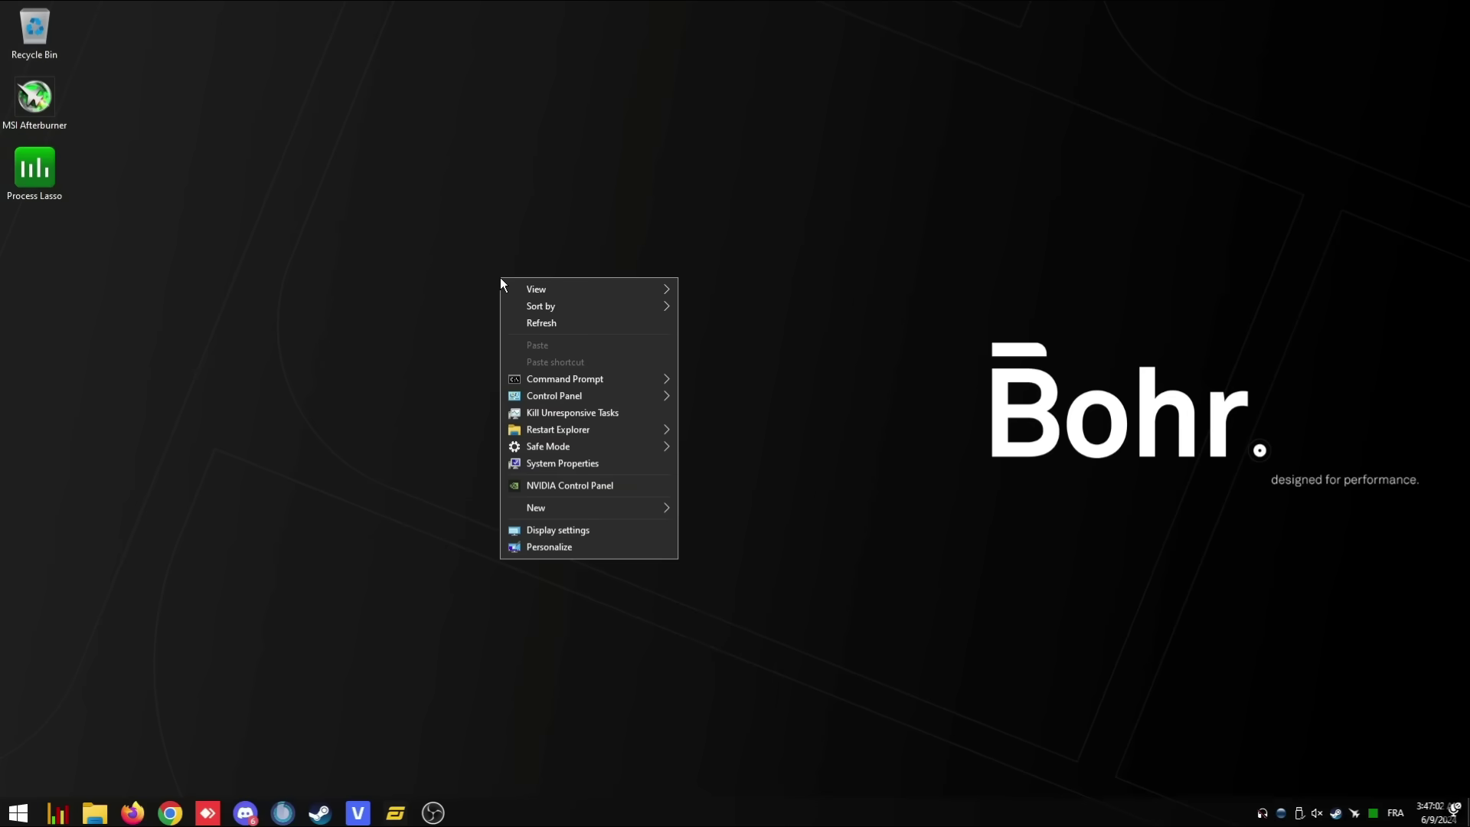
From the desktop, open NVIDIA Control Panel and apply the advanced 3D image settings.
click(515, 259)
right_click(516, 242)
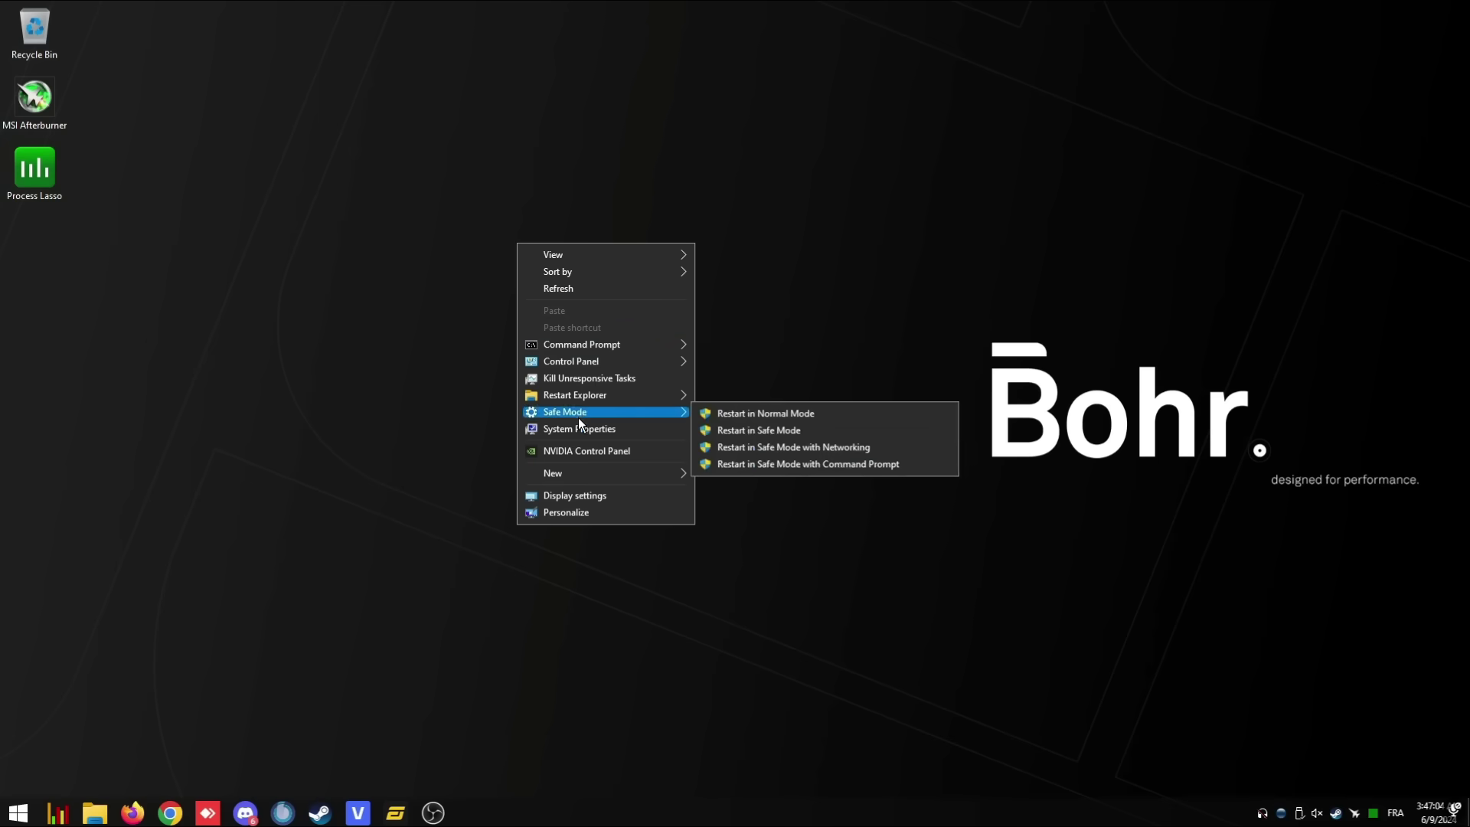
click(572, 449)
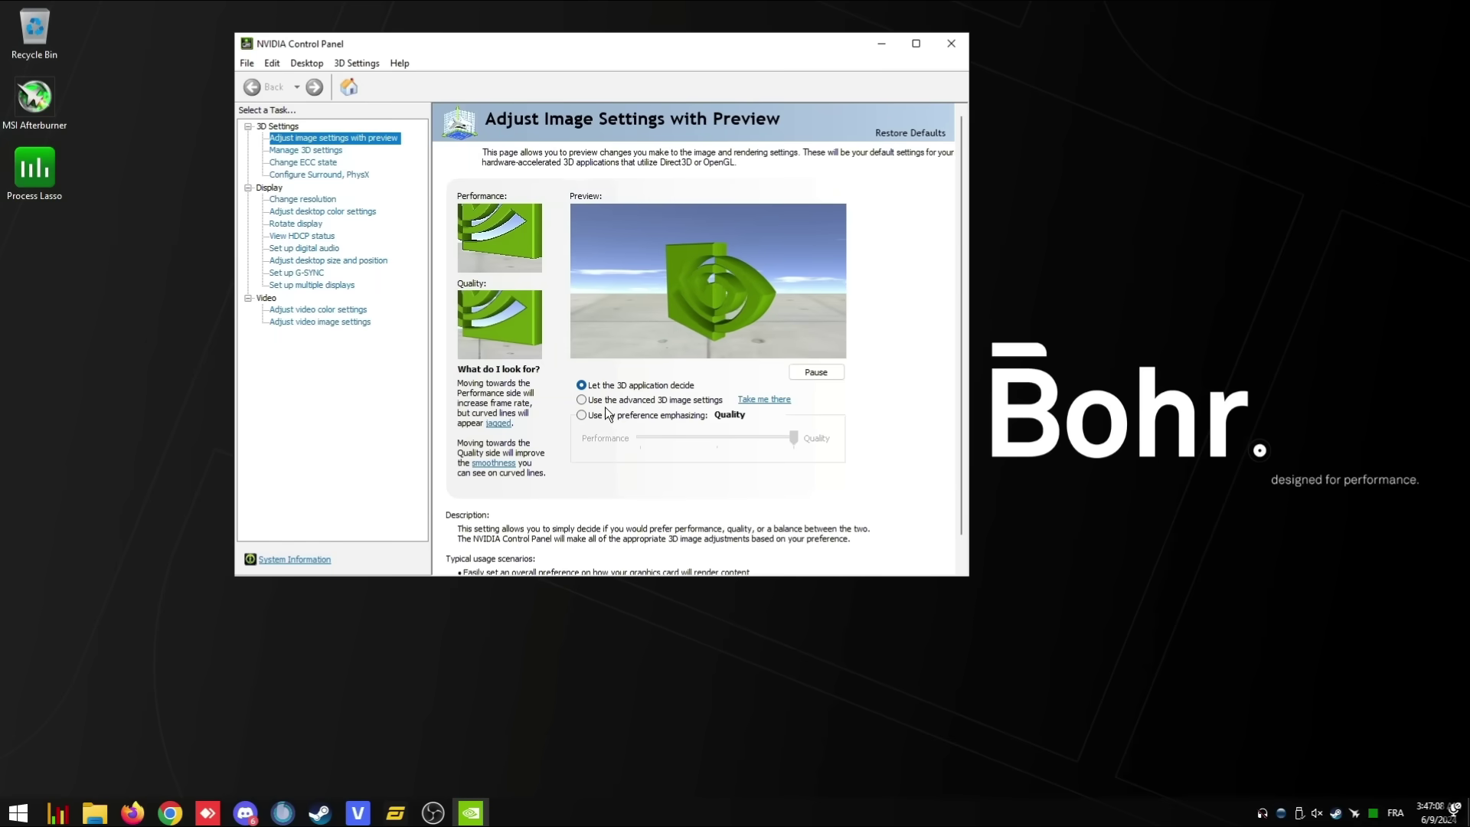
click(583, 400)
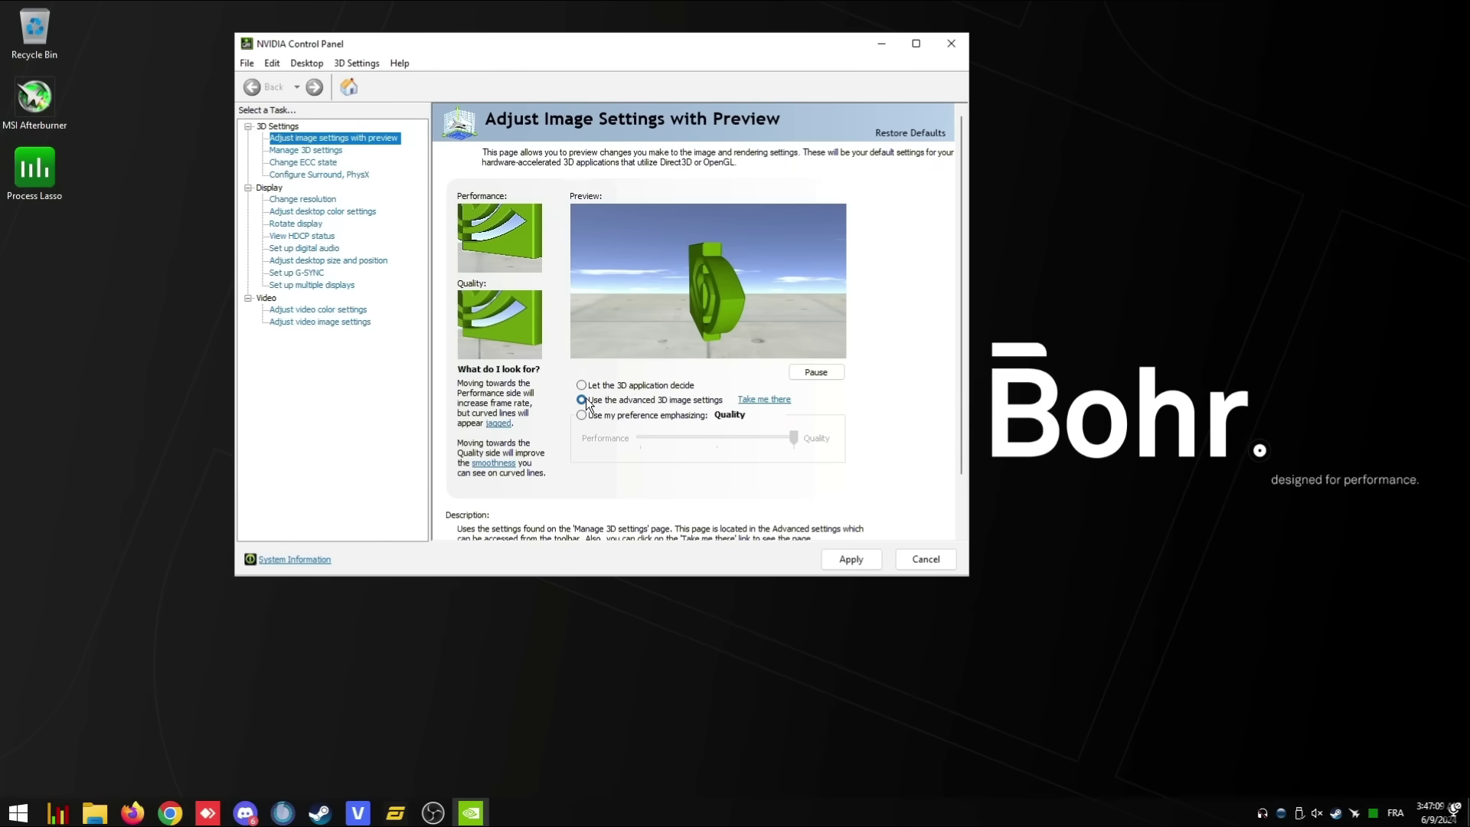
click(851, 560)
Set the PhysX processor to the GeForce RTX 4090 and apply.
click(305, 150)
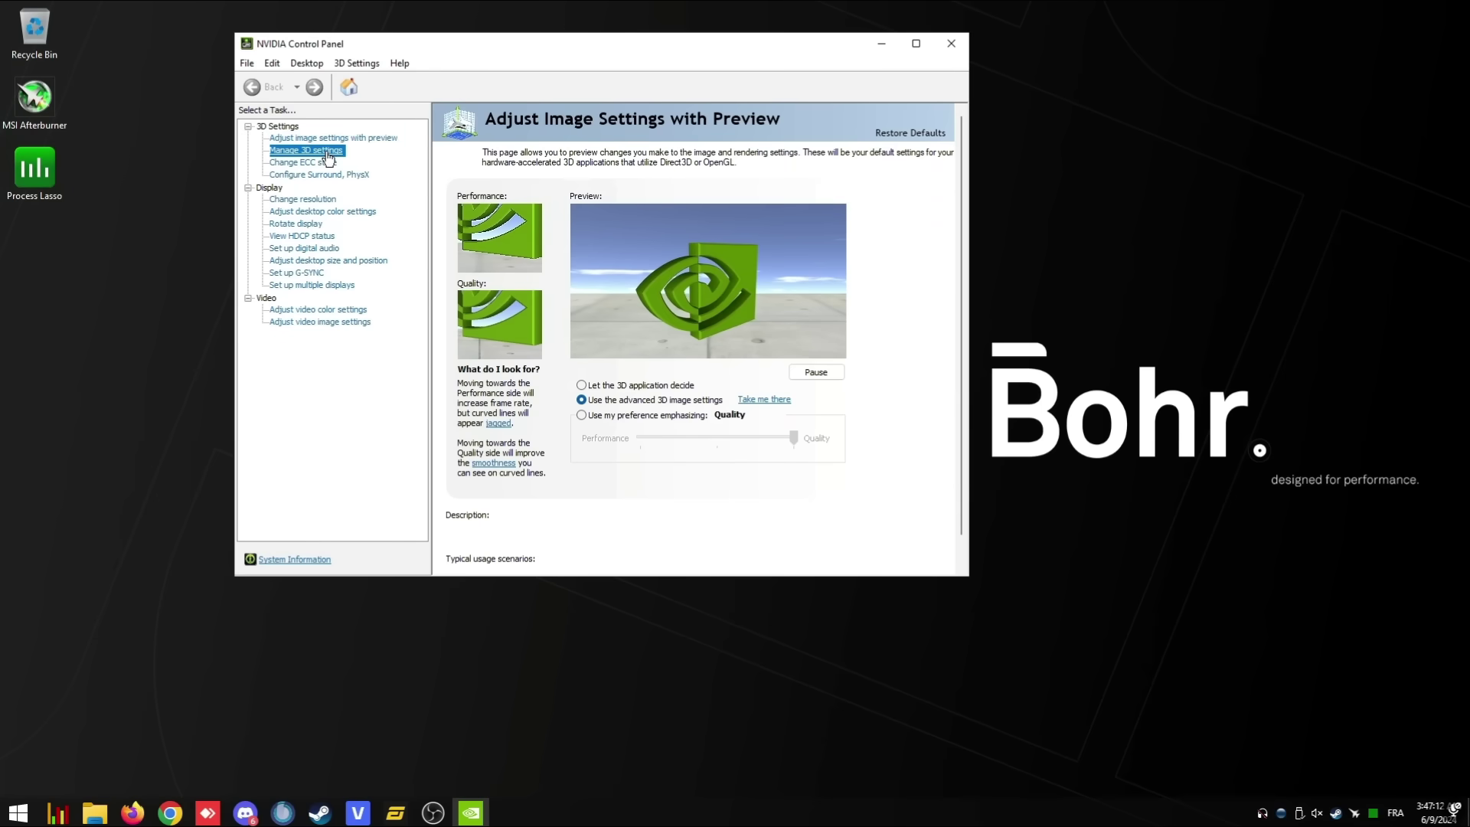
scroll(698, 315, up, 2)
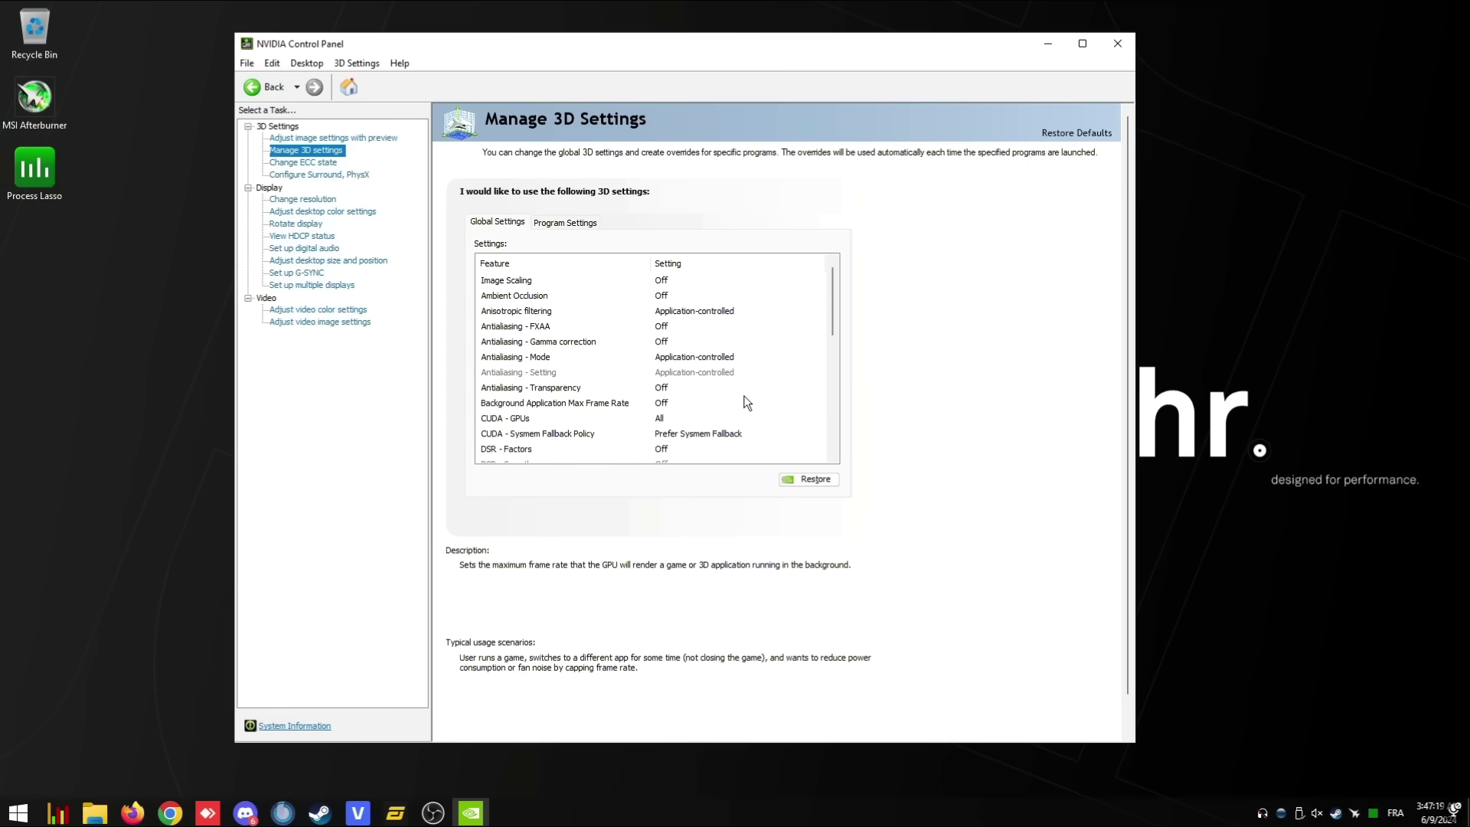
click(338, 174)
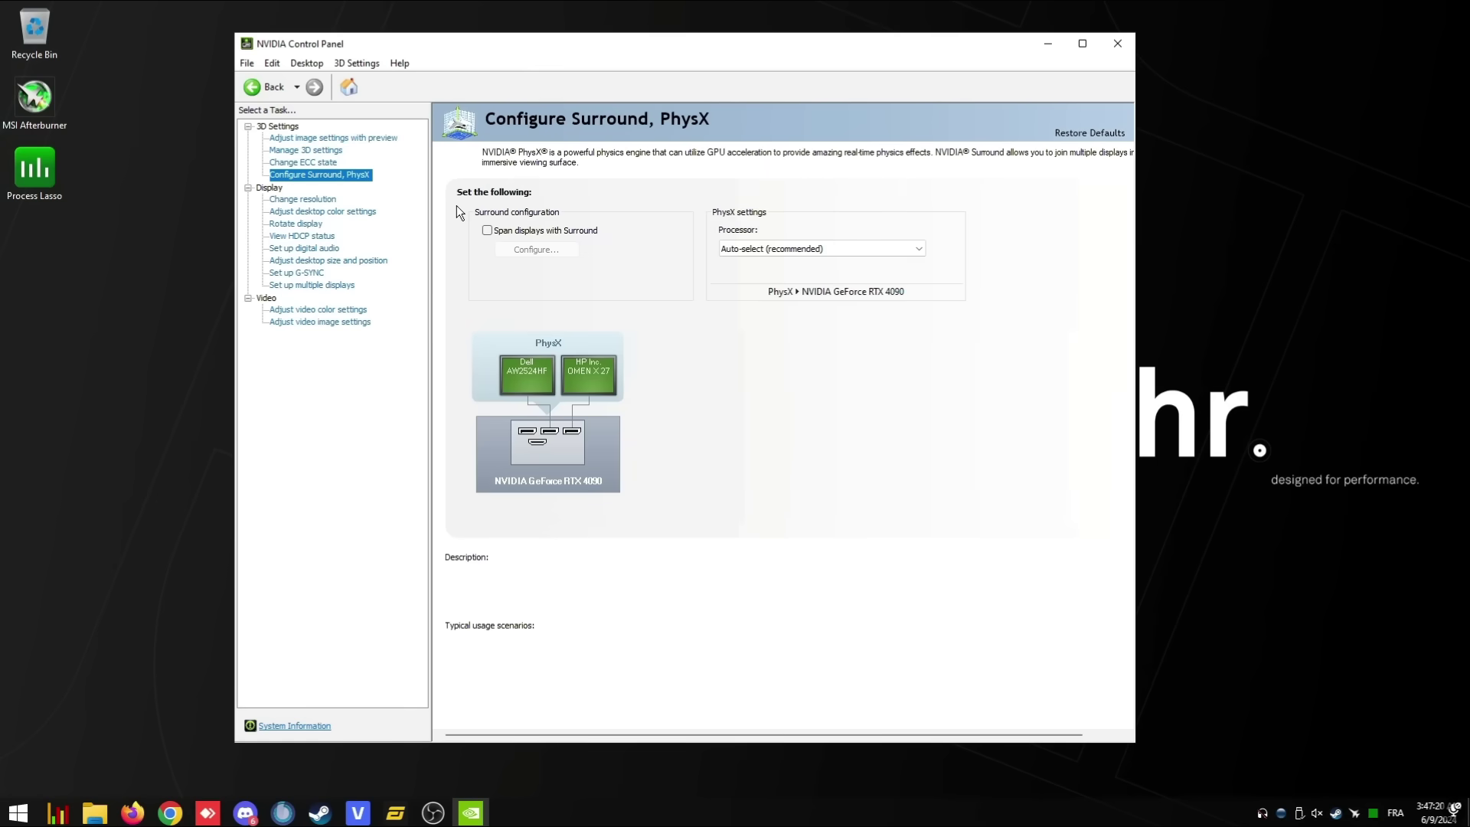
click(785, 248)
click(786, 277)
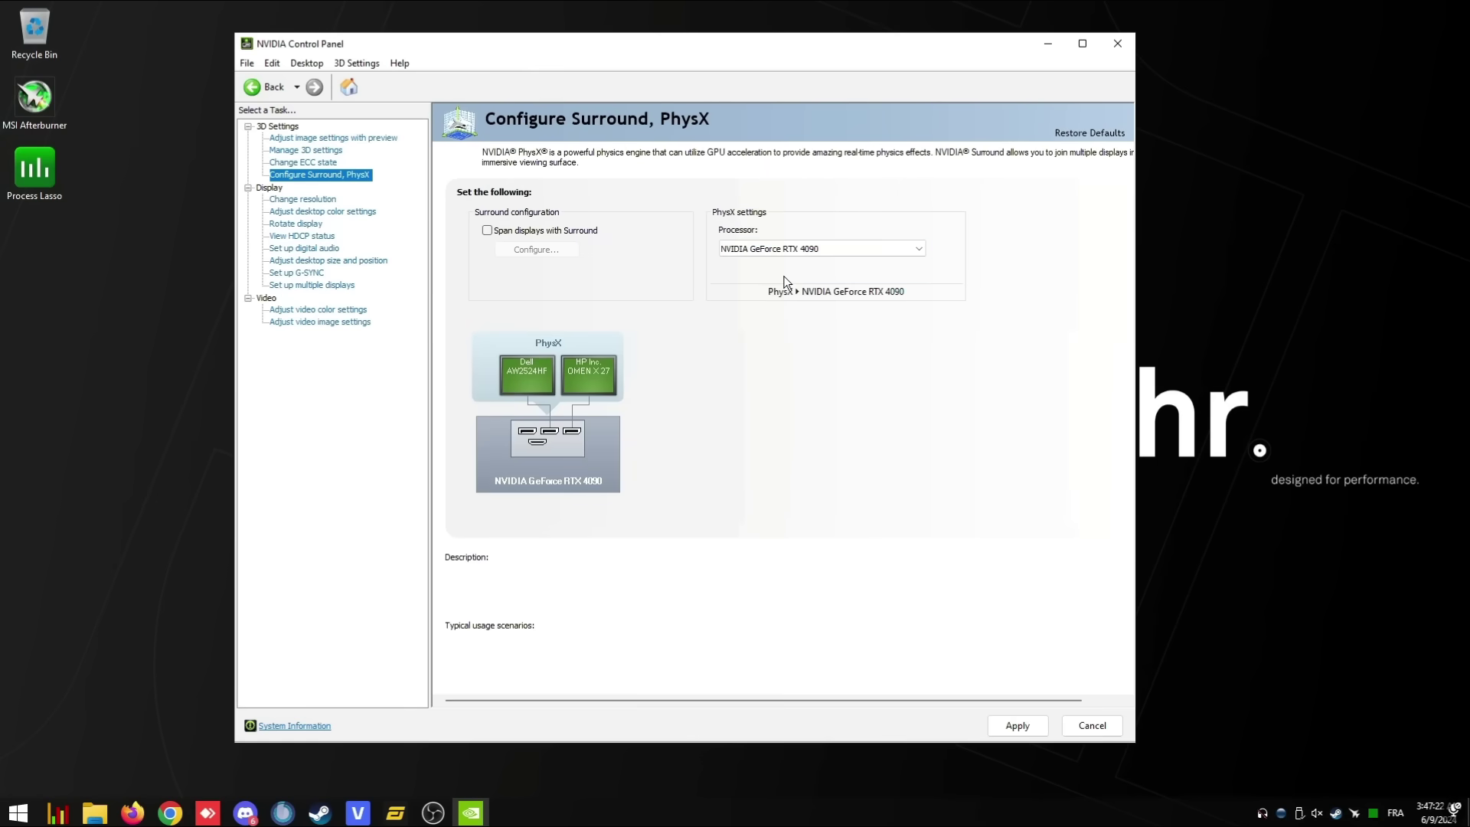
click(1015, 724)
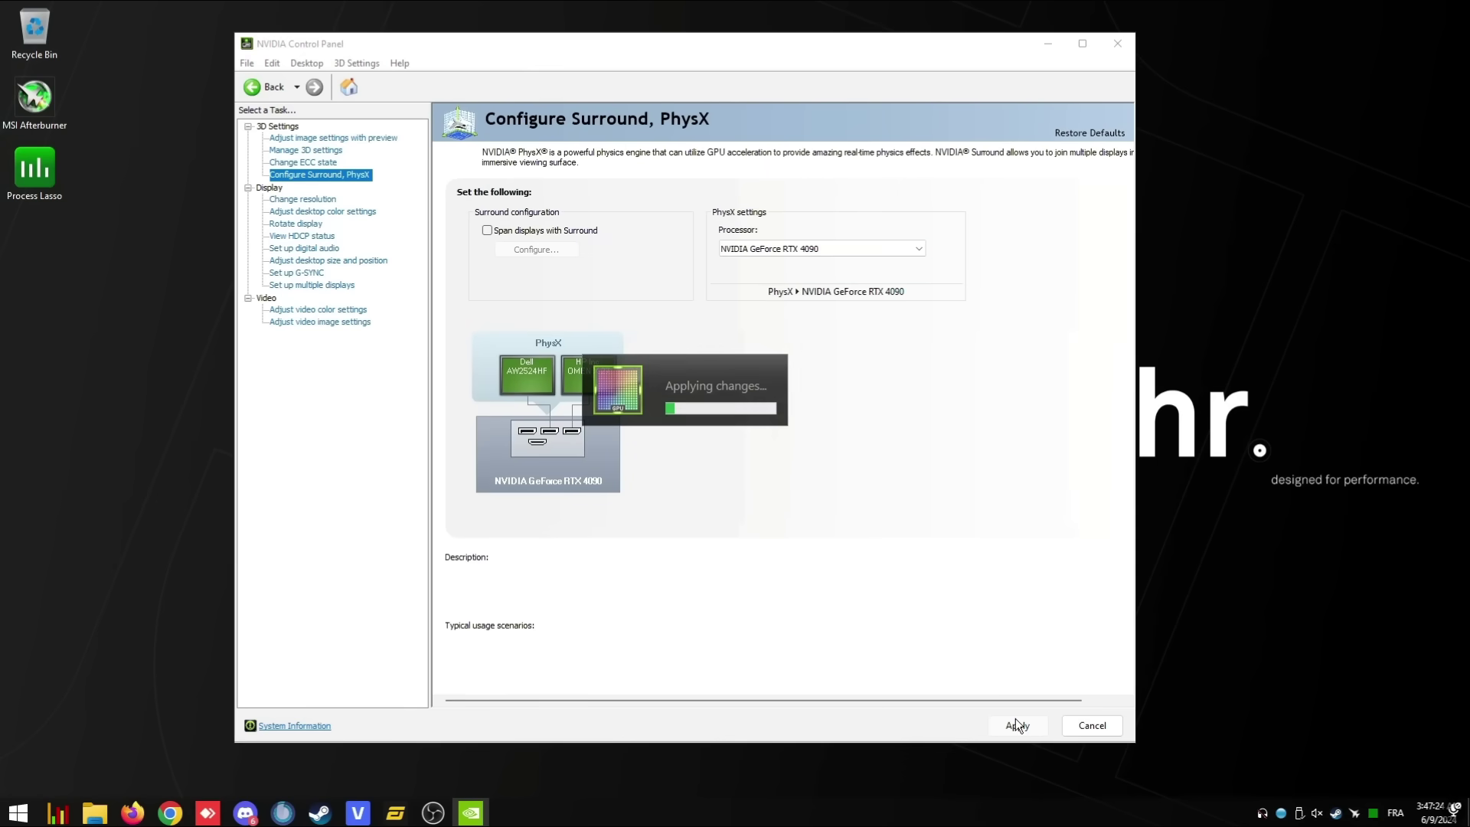
Apply No scaling on the display for the HP OMEN monitor's desktop size and confirm with Yes.
click(303, 199)
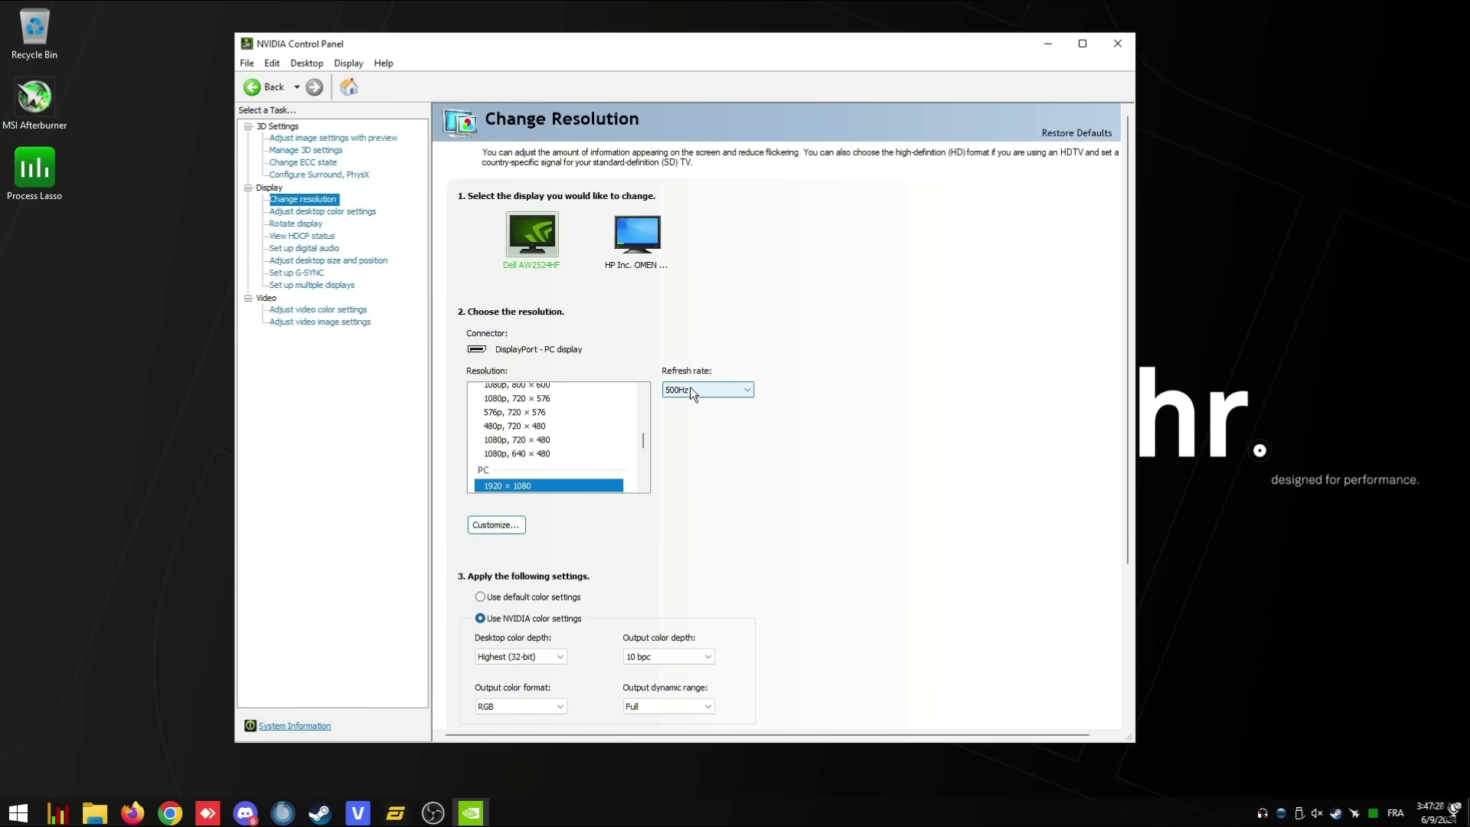
click(643, 239)
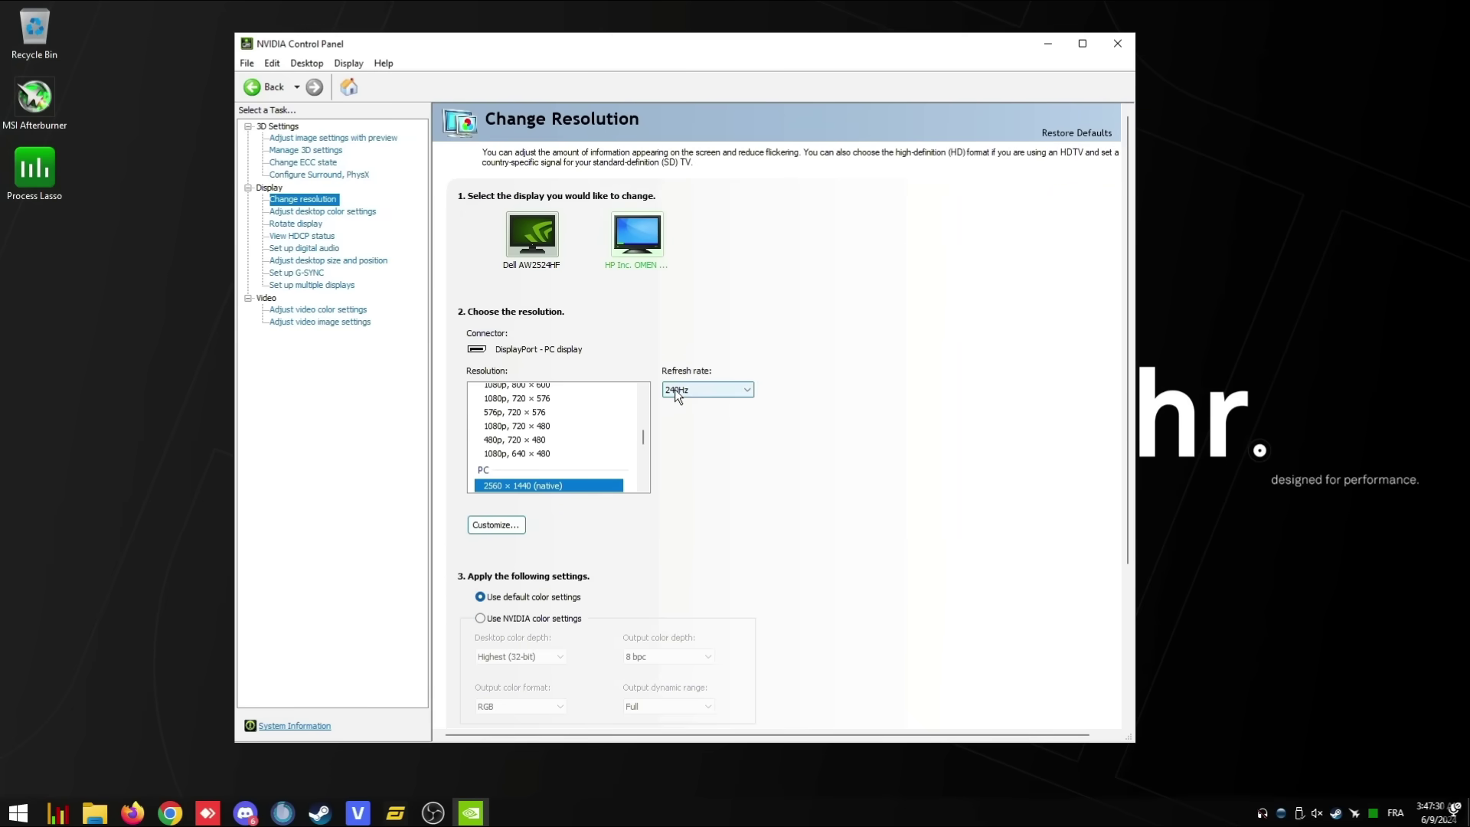
click(548, 220)
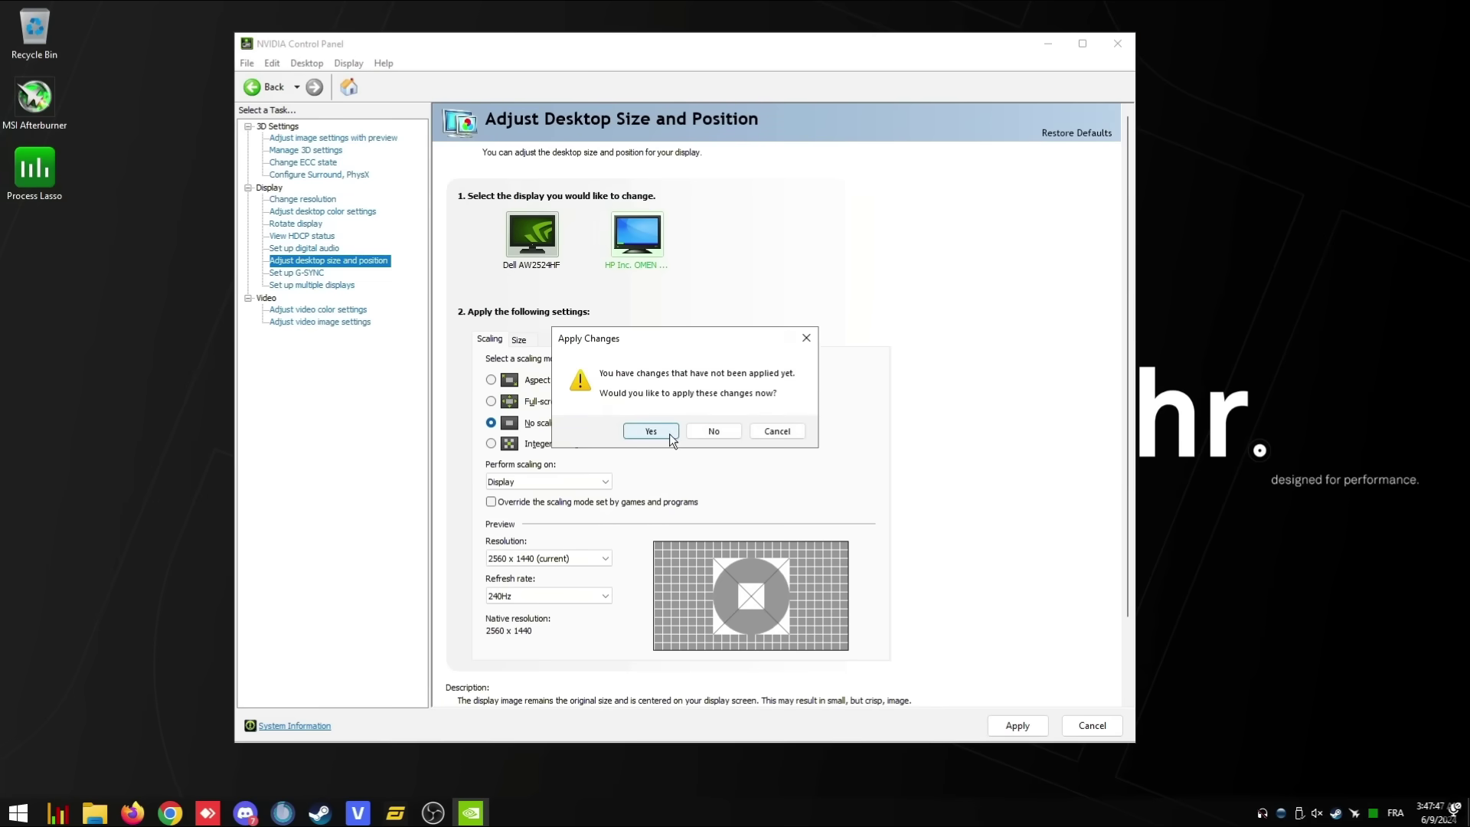
click(669, 432)
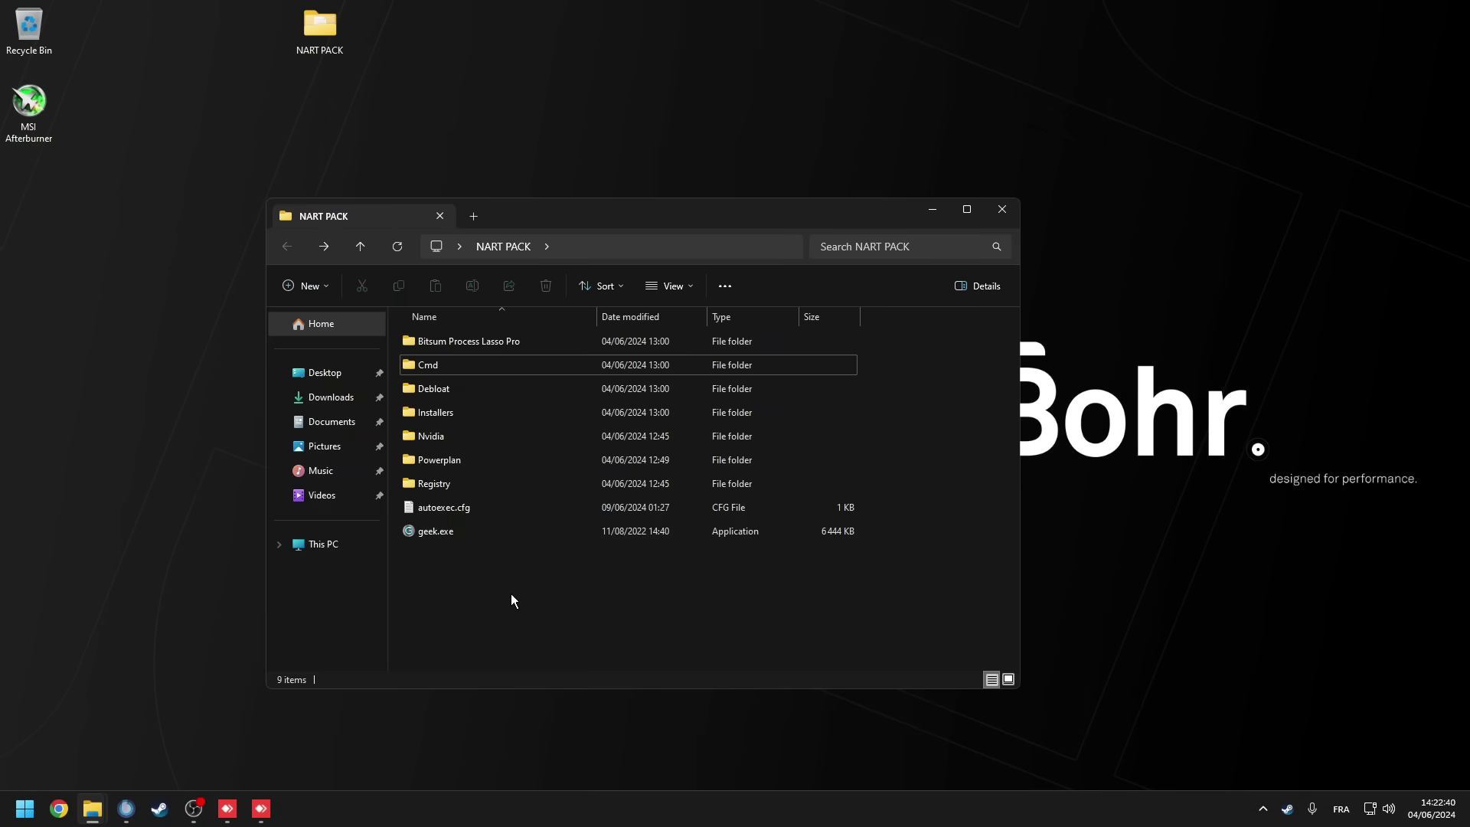
In the Cmd folder, run ALL Wi.bat and Disable USB Idle.bat as administrator.
double_click(435, 365)
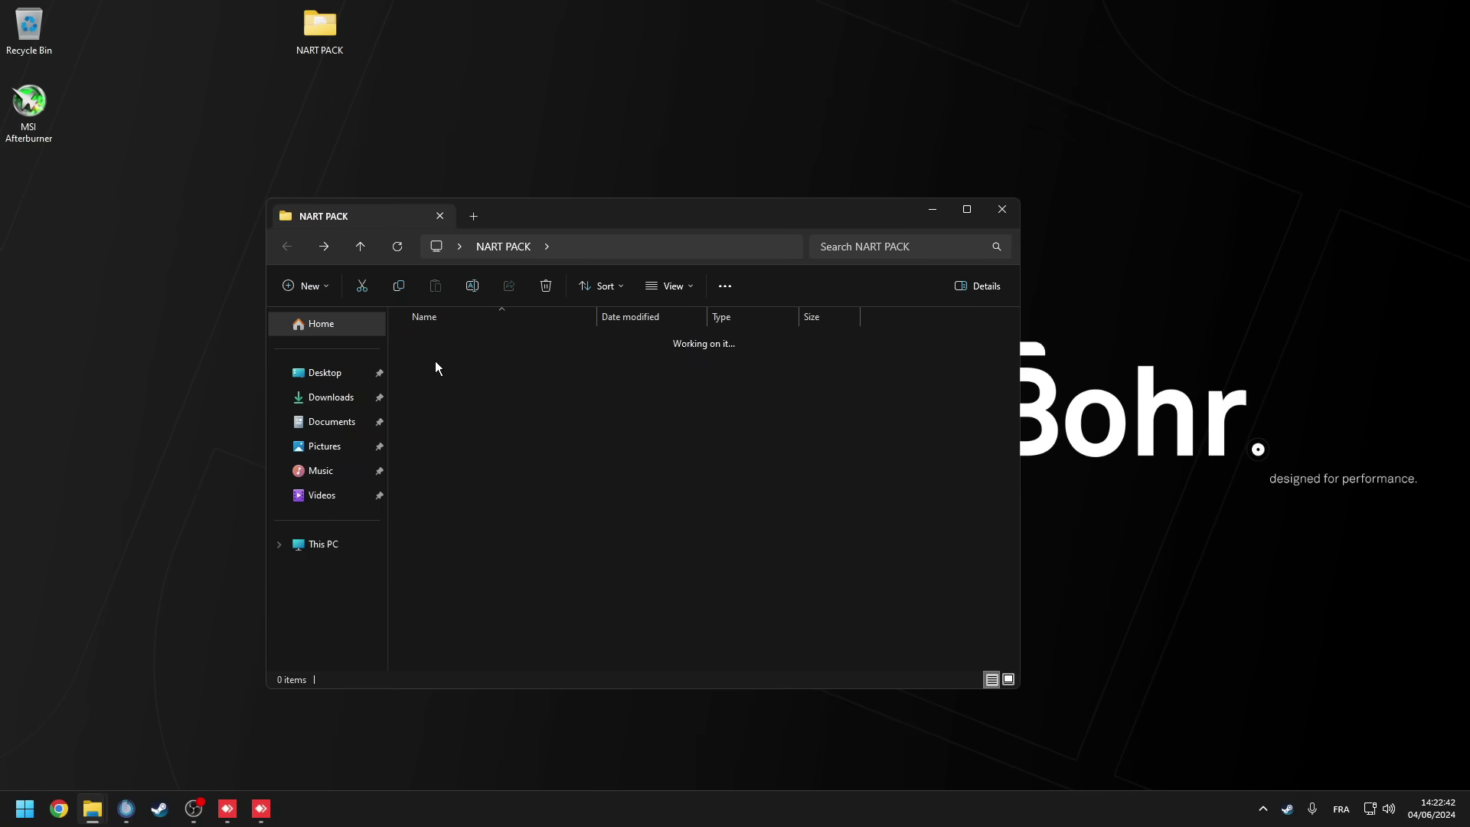
right_click(438, 341)
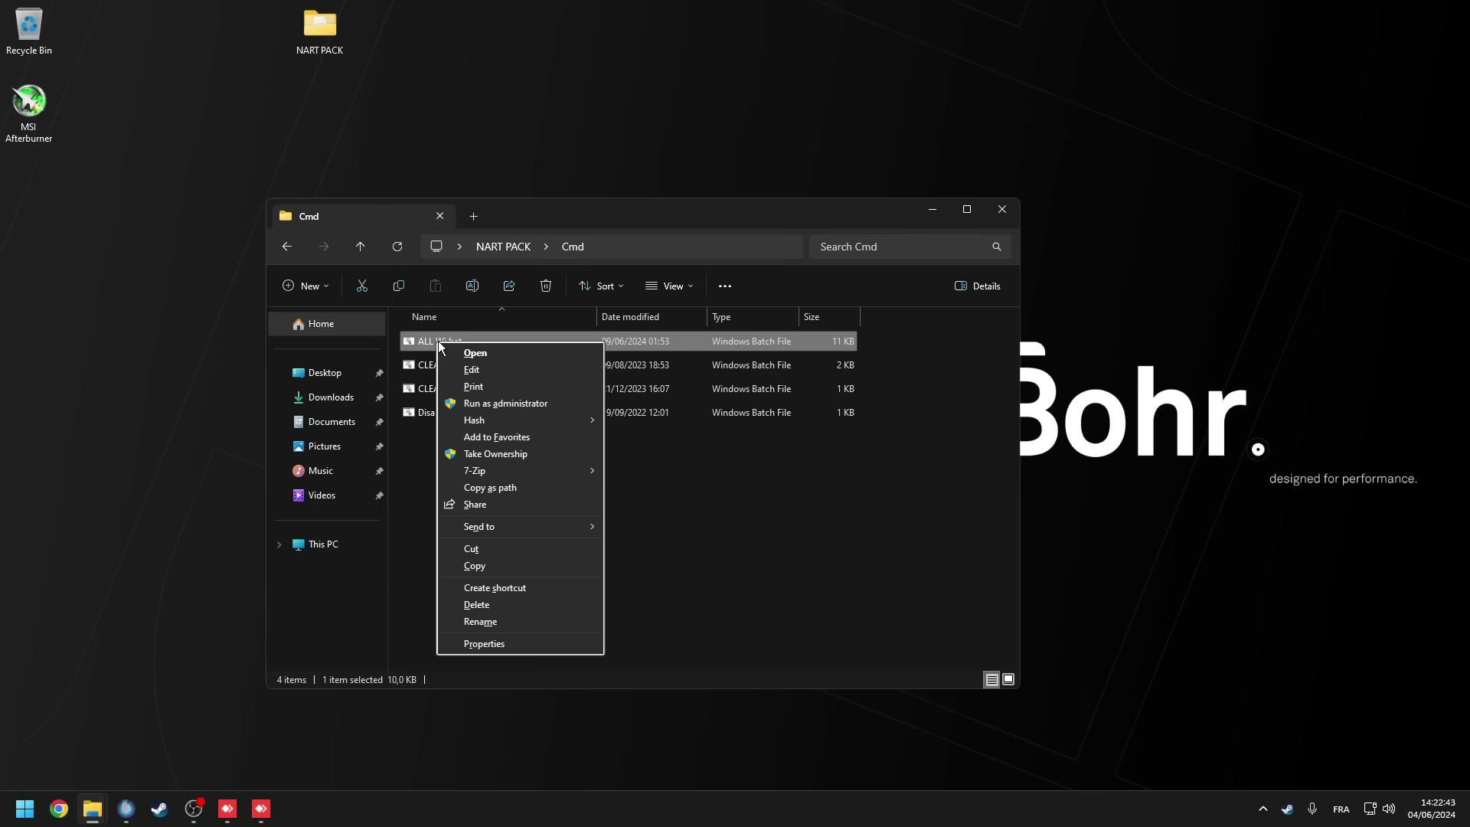
click(497, 403)
click(457, 413)
right_click(458, 417)
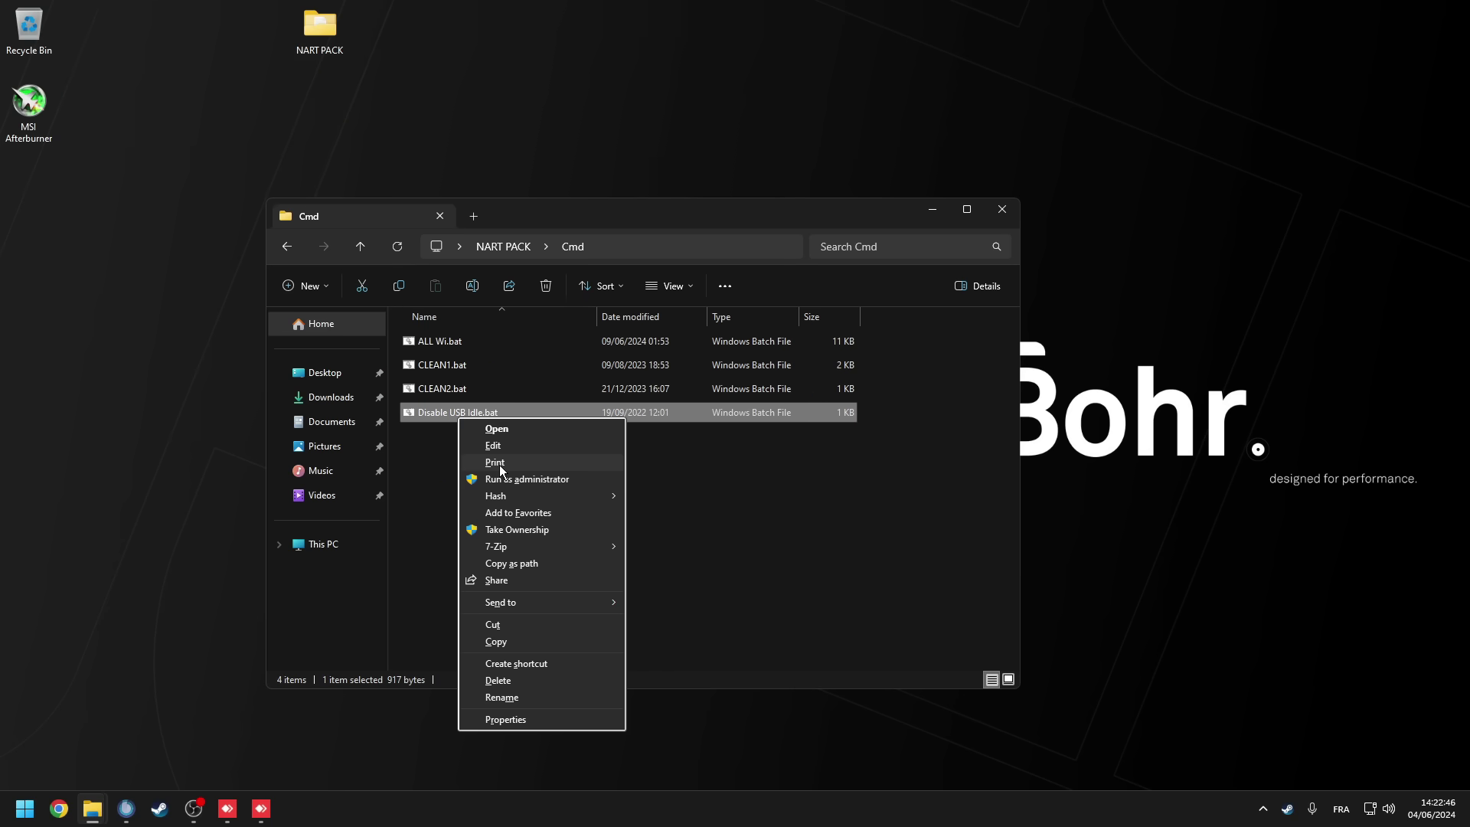
click(502, 478)
Run CLEAN1.bat and CLEAN2.bat together as administrator, then return to NART PACK.
drag(886, 360, 422, 387)
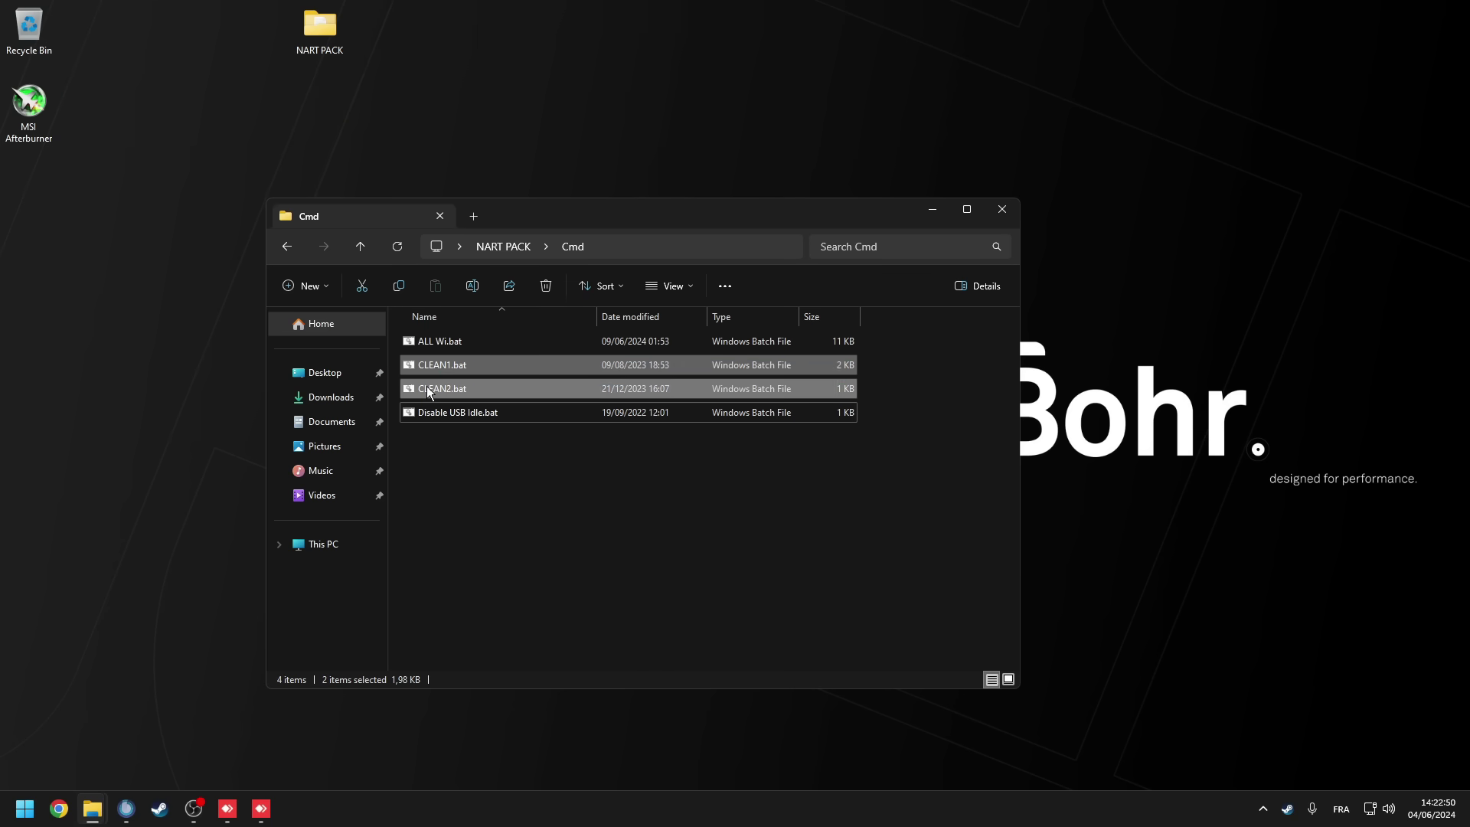
right_click(430, 387)
click(479, 446)
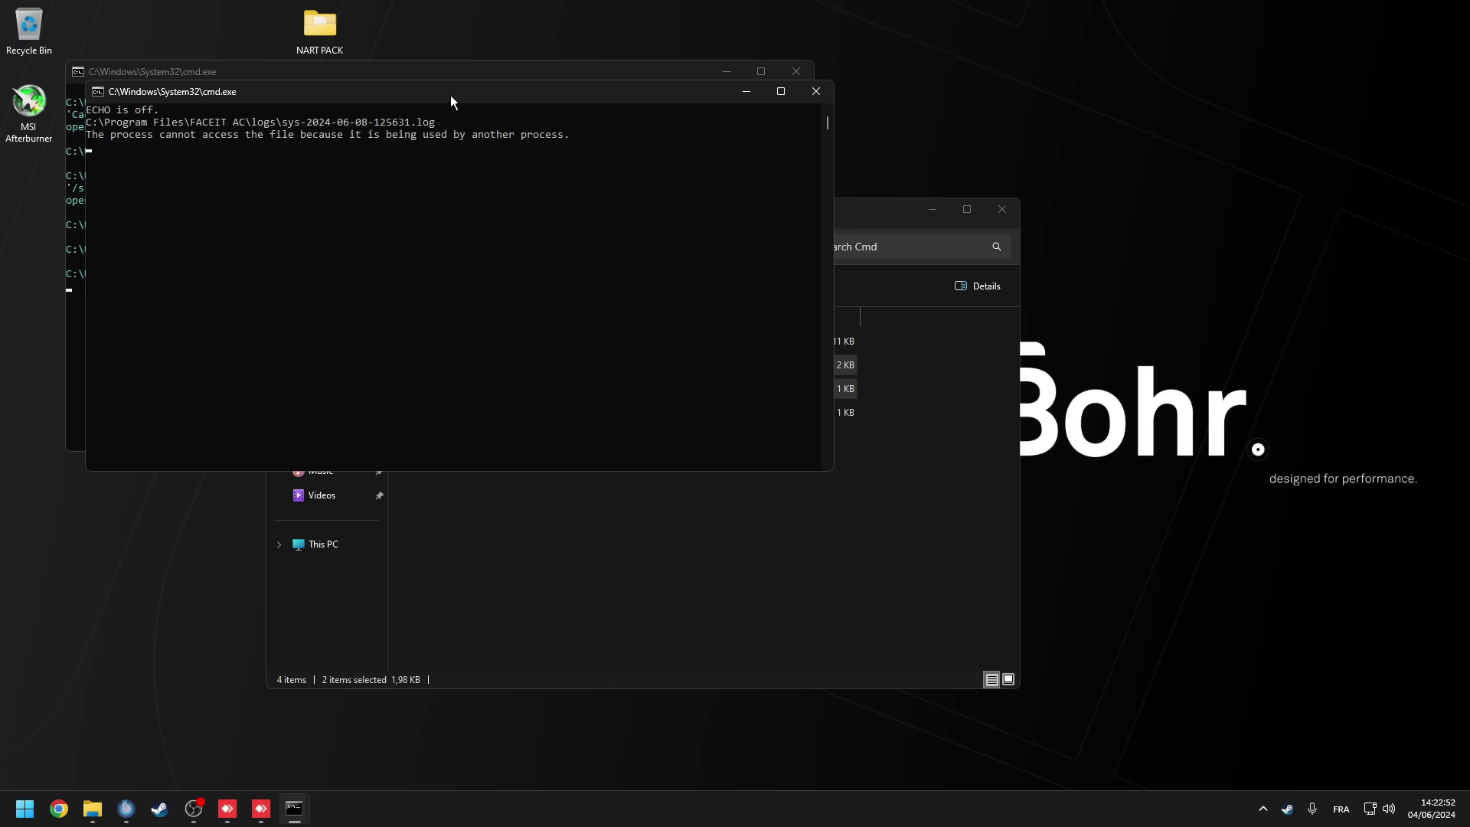
drag(450, 95, 1053, 78)
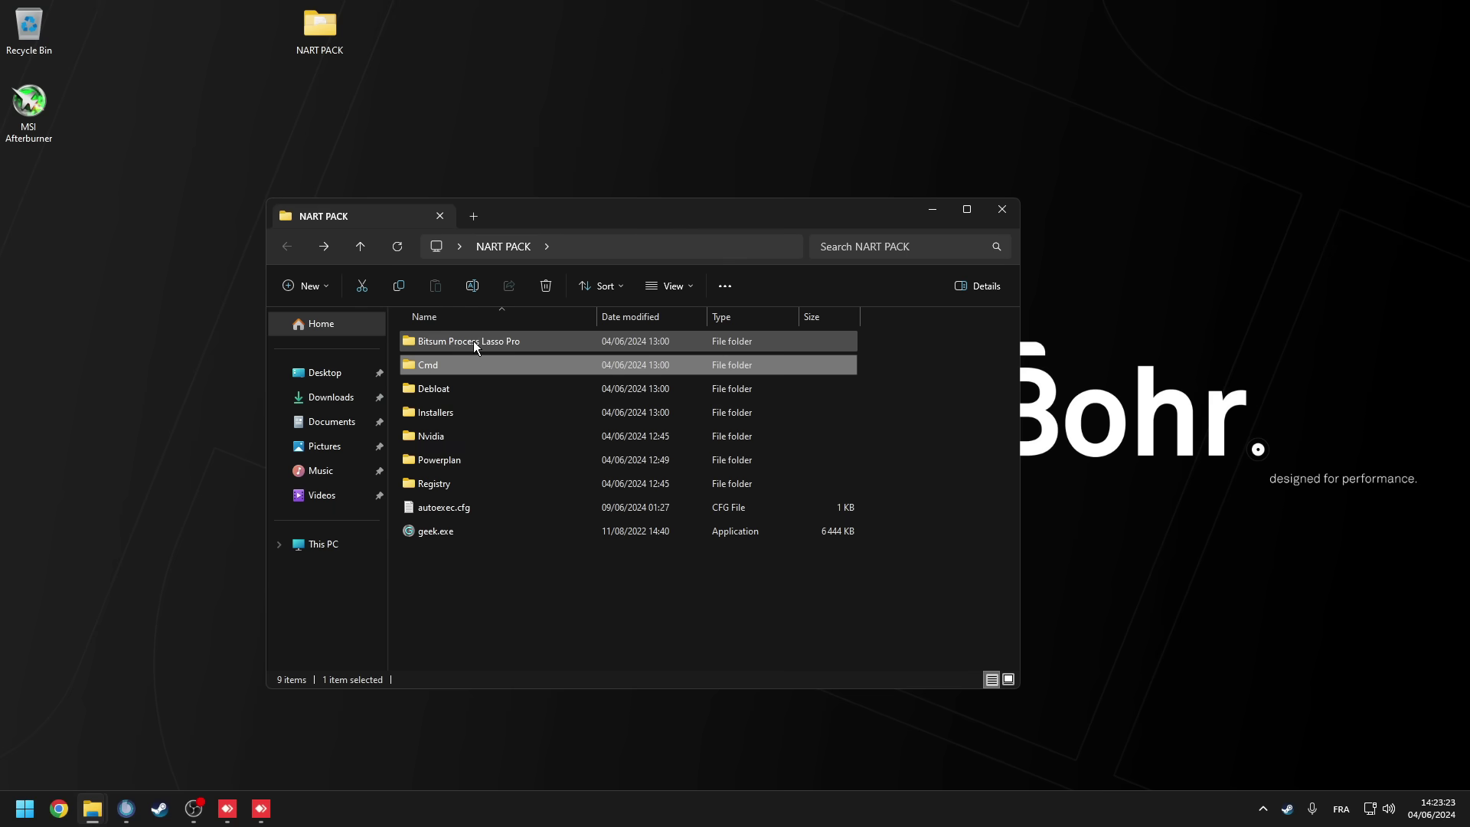
click(473, 342)
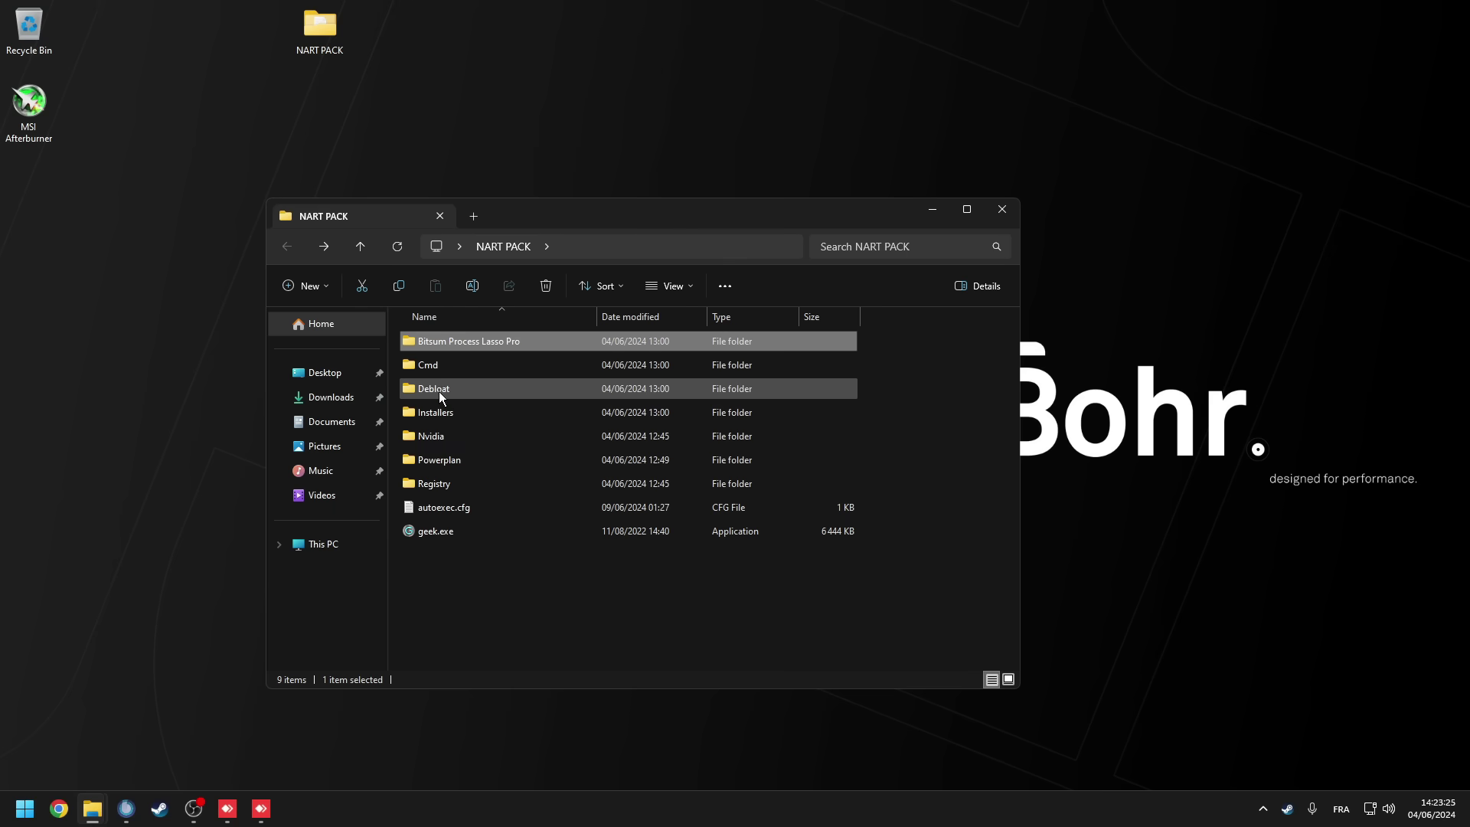
Install Process Lasso from the Bitsum folder with default options and set update checking to never.
double_click(460, 341)
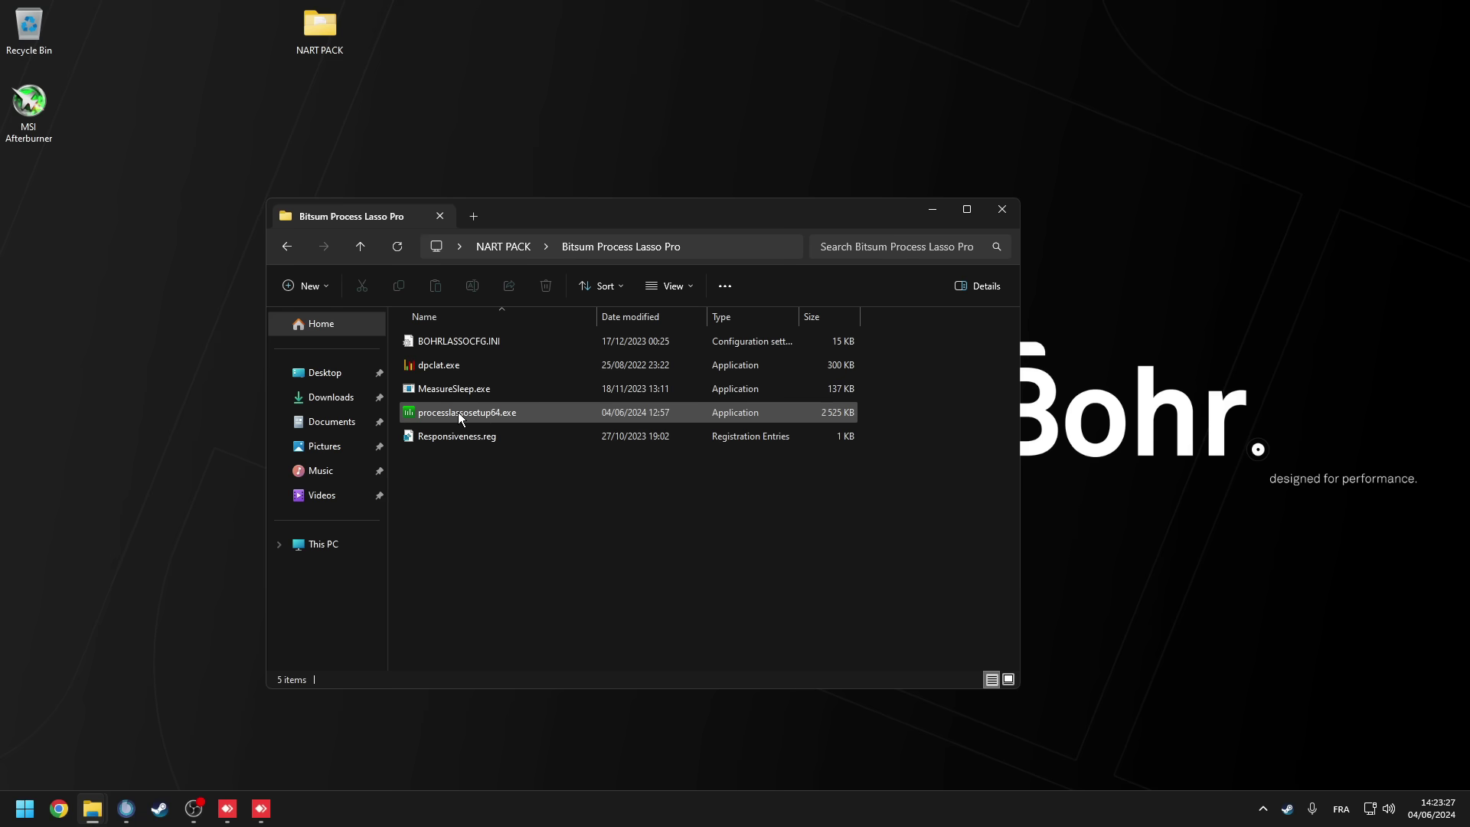
double_click(458, 412)
click(740, 438)
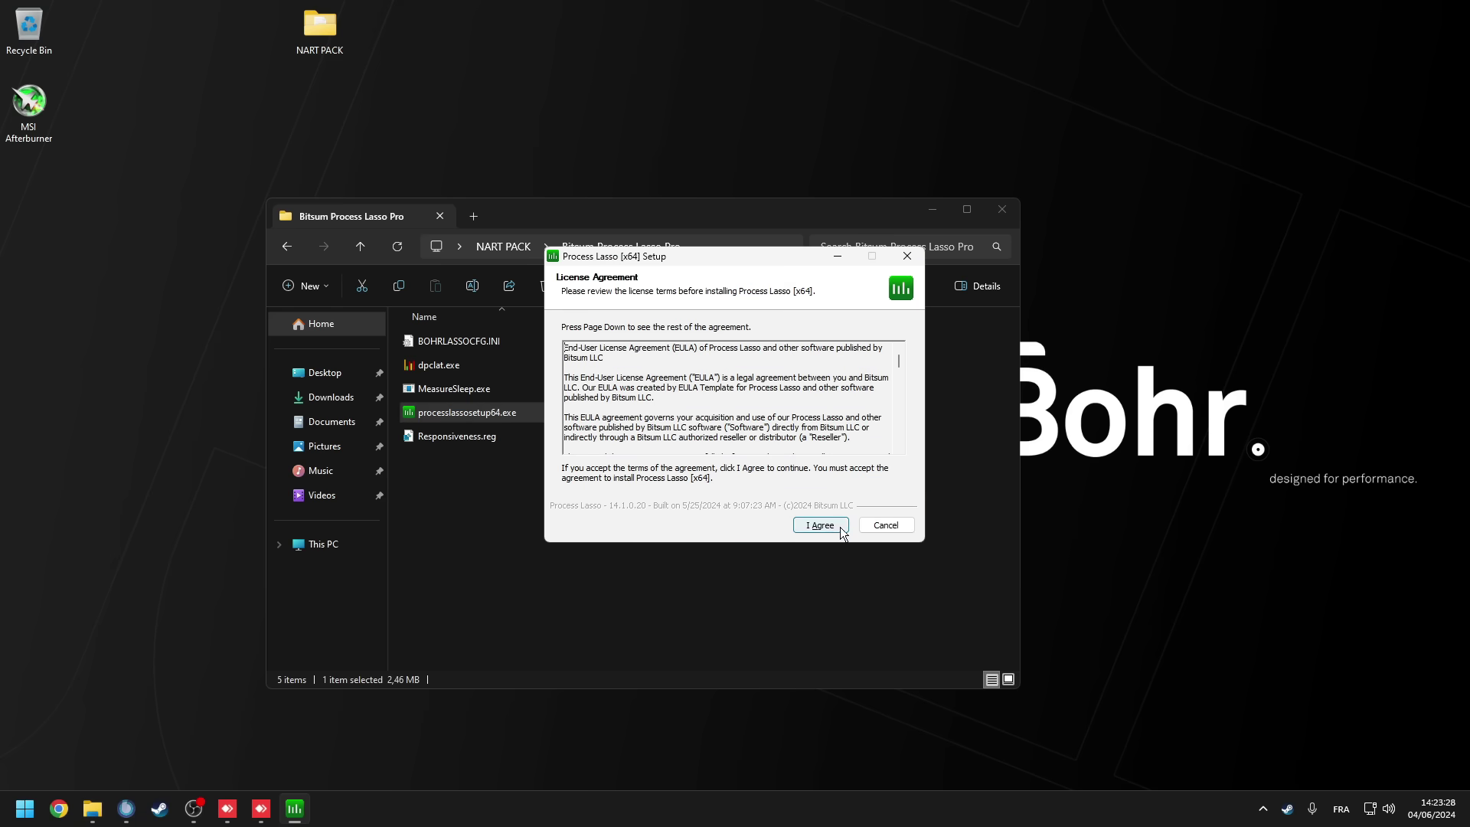
click(830, 525)
click(829, 526)
click(829, 525)
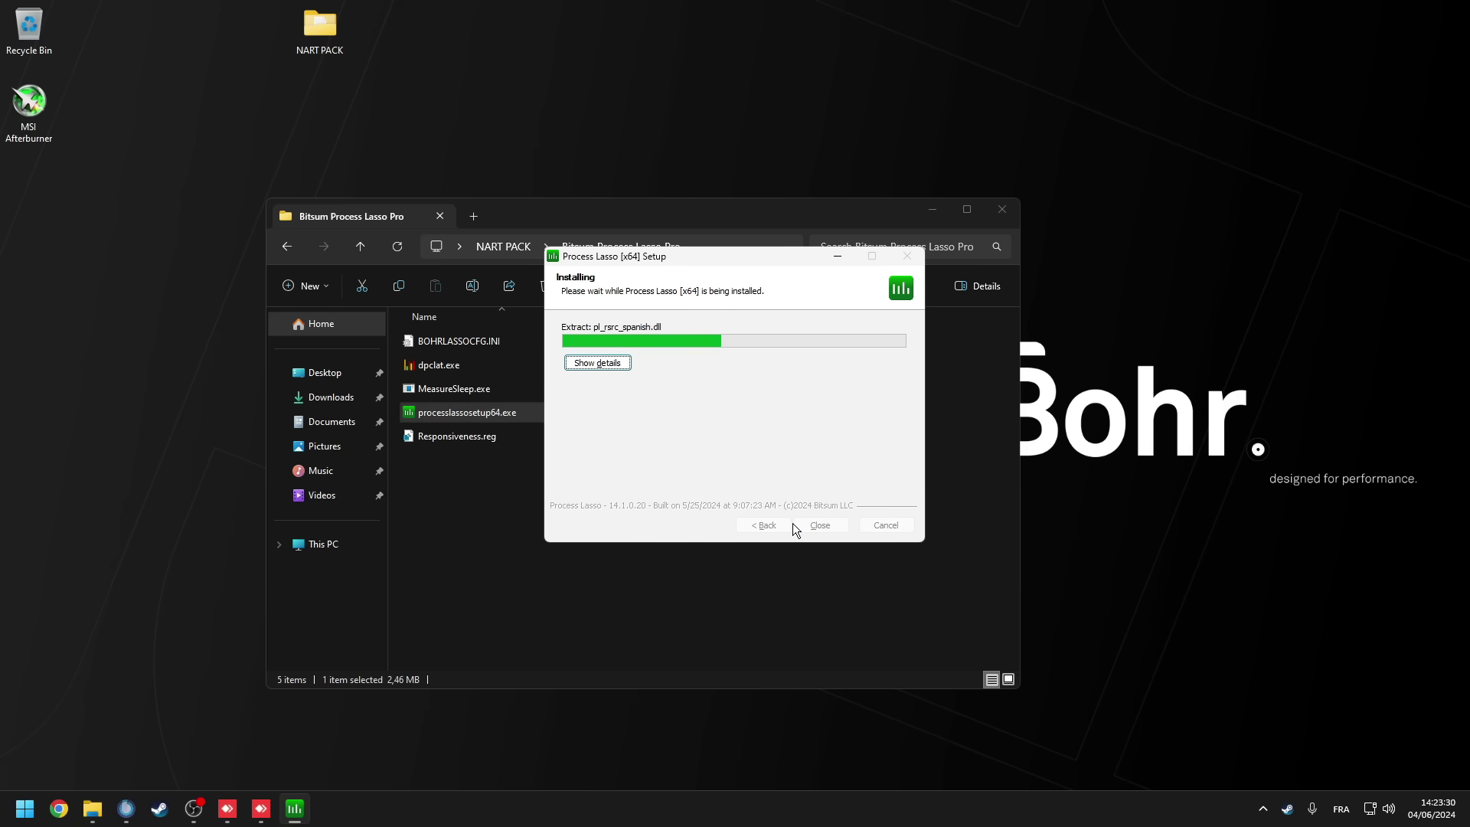
click(819, 525)
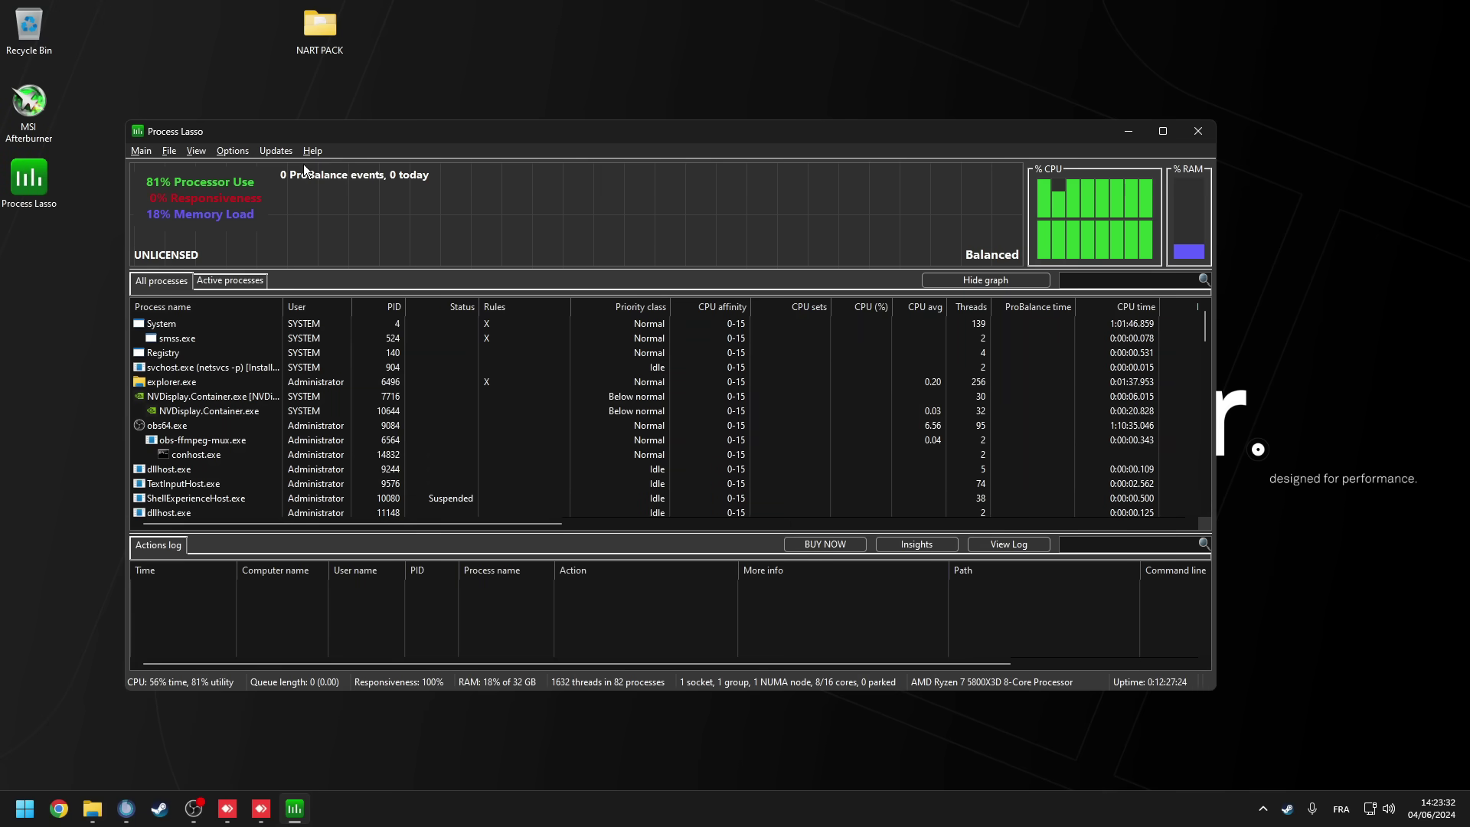
click(277, 150)
mouse_move(302, 191)
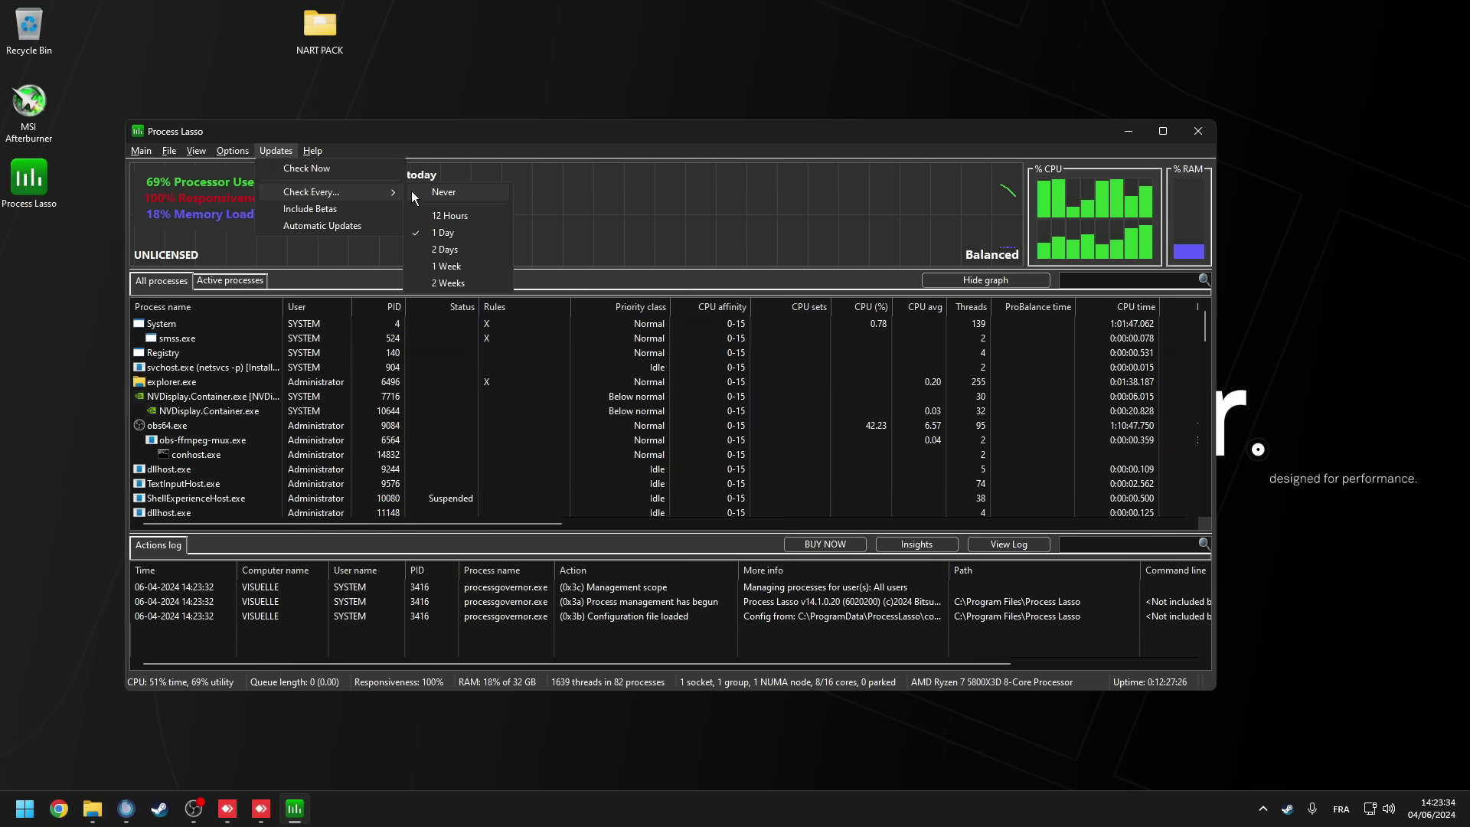
click(432, 191)
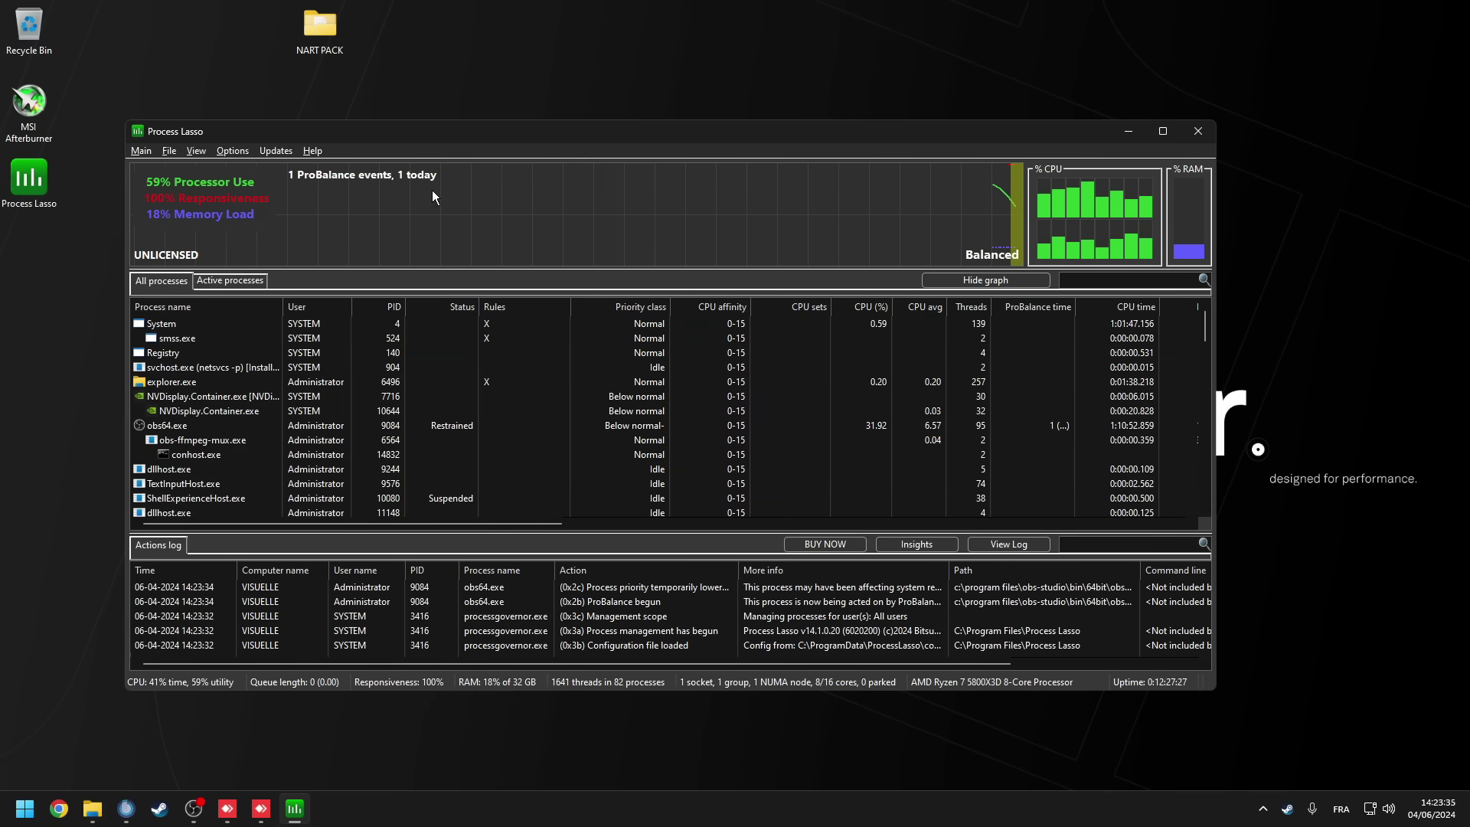
Import BOHRLASSOCFG.INI from Desktop > NART PACK > Bitsum Process Lasso Pro, ticking Do not show again.
click(181, 151)
click(196, 234)
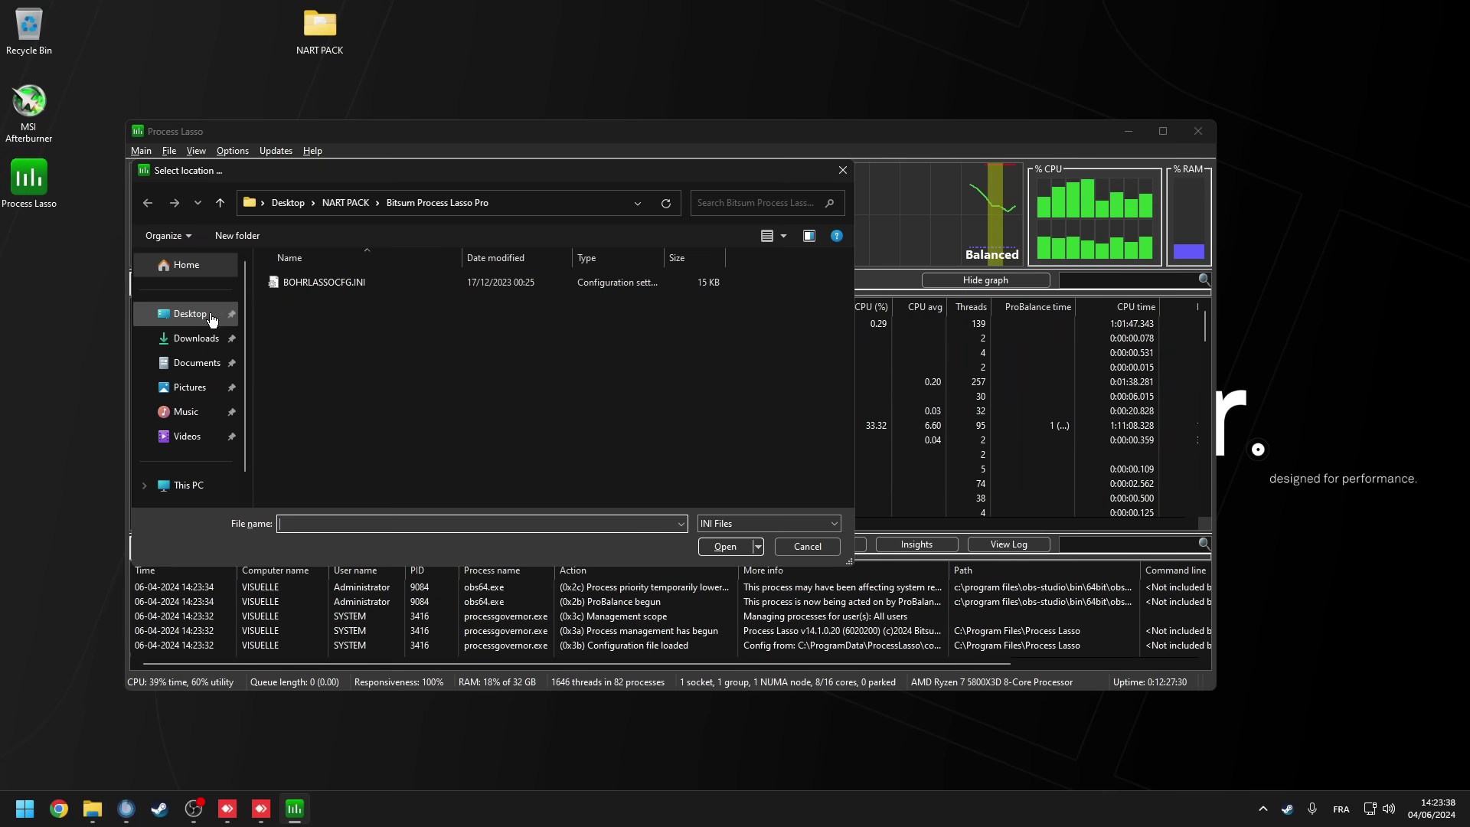
click(192, 314)
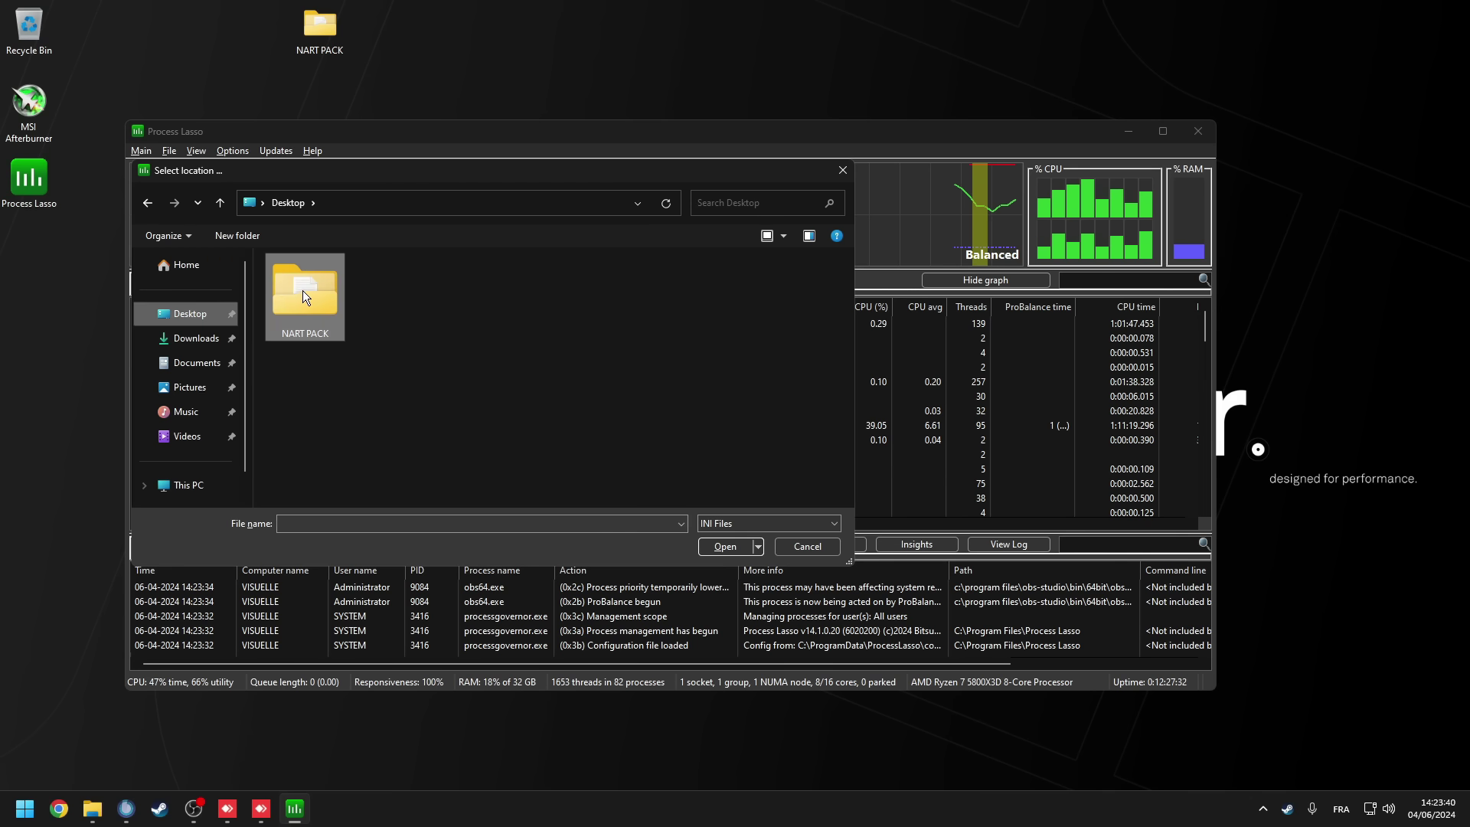
double_click(303, 291)
double_click(309, 282)
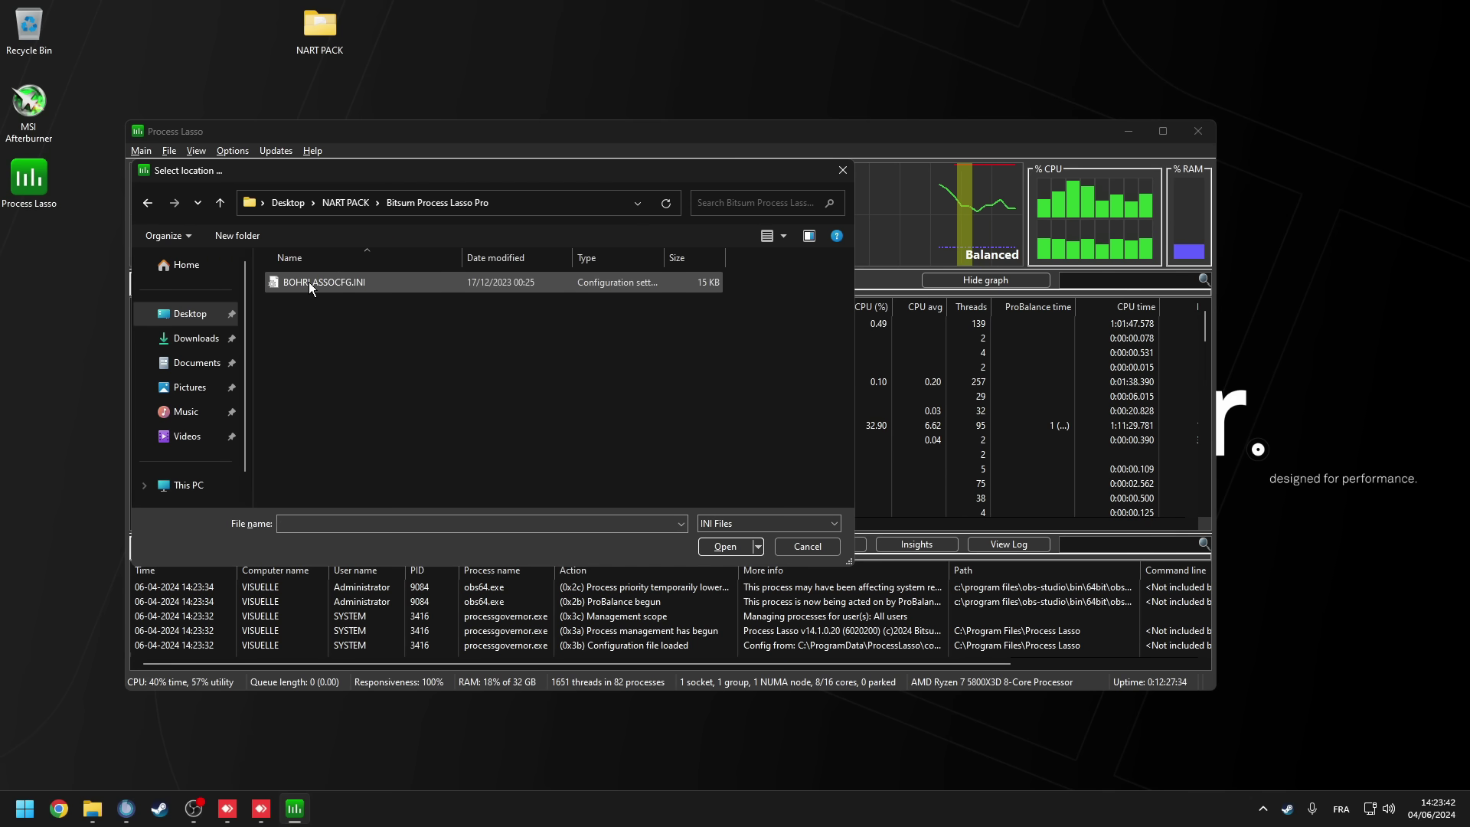
click(309, 282)
double_click(360, 282)
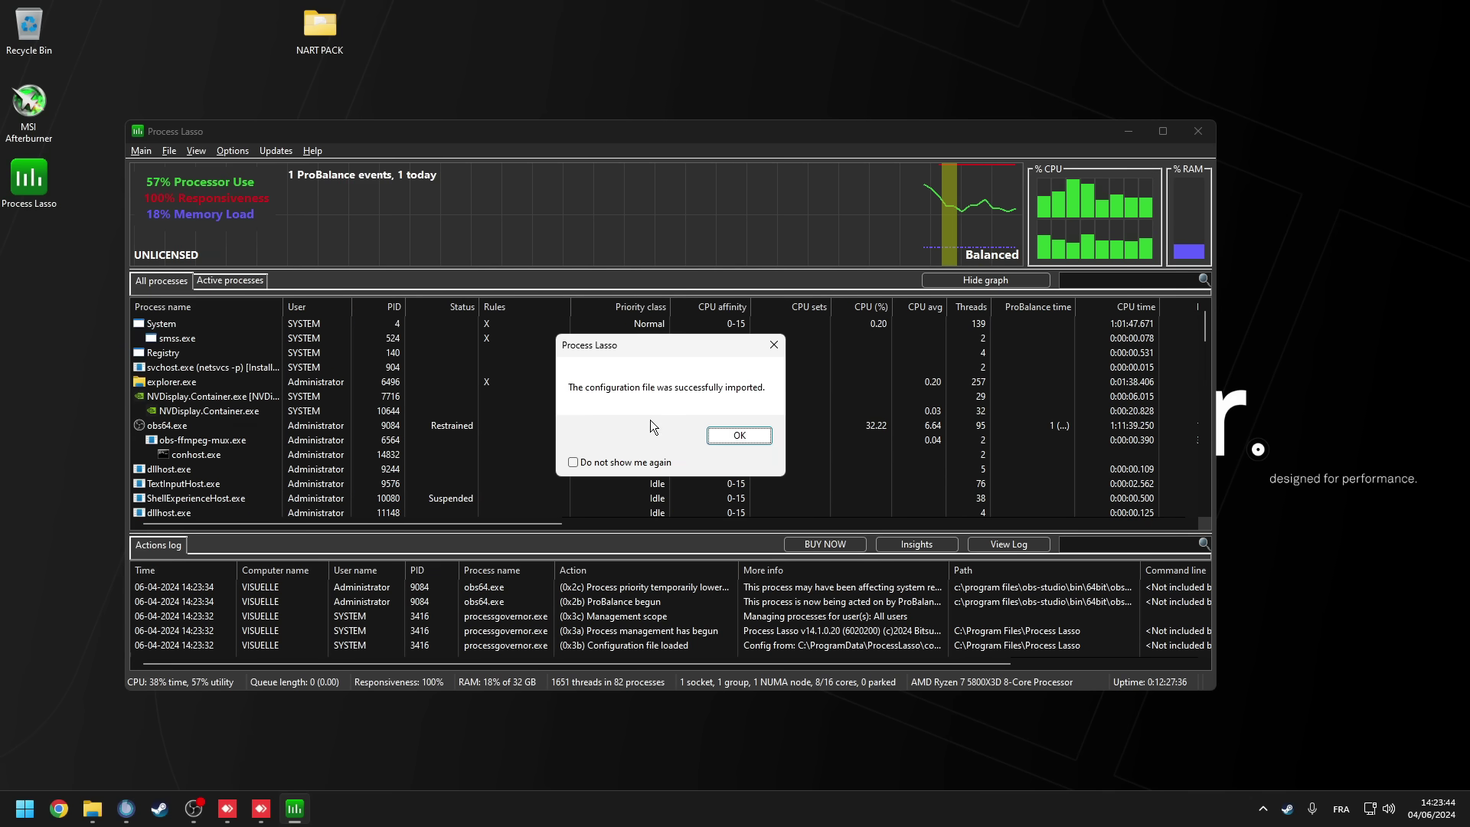
click(574, 462)
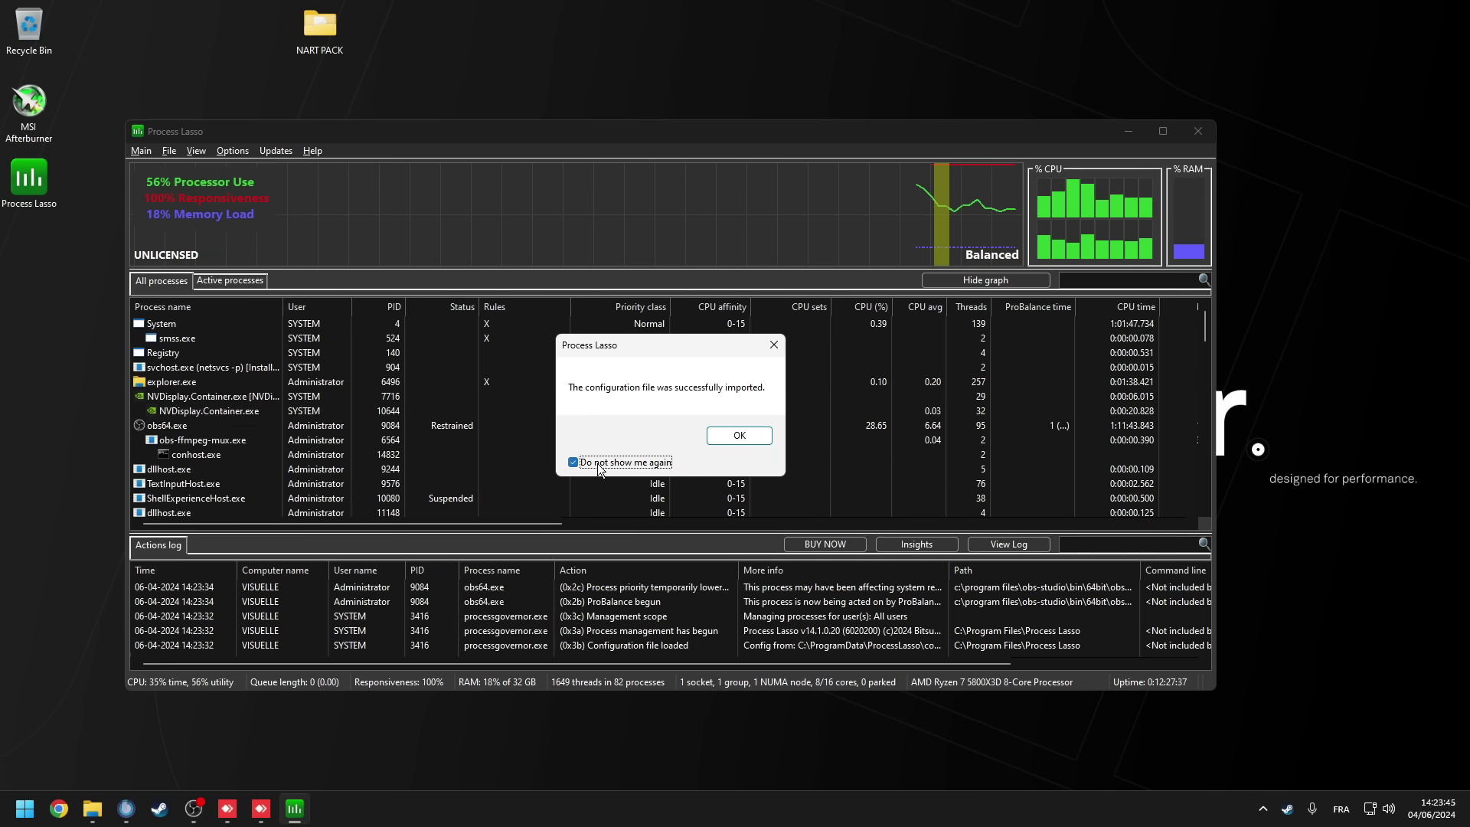
click(739, 434)
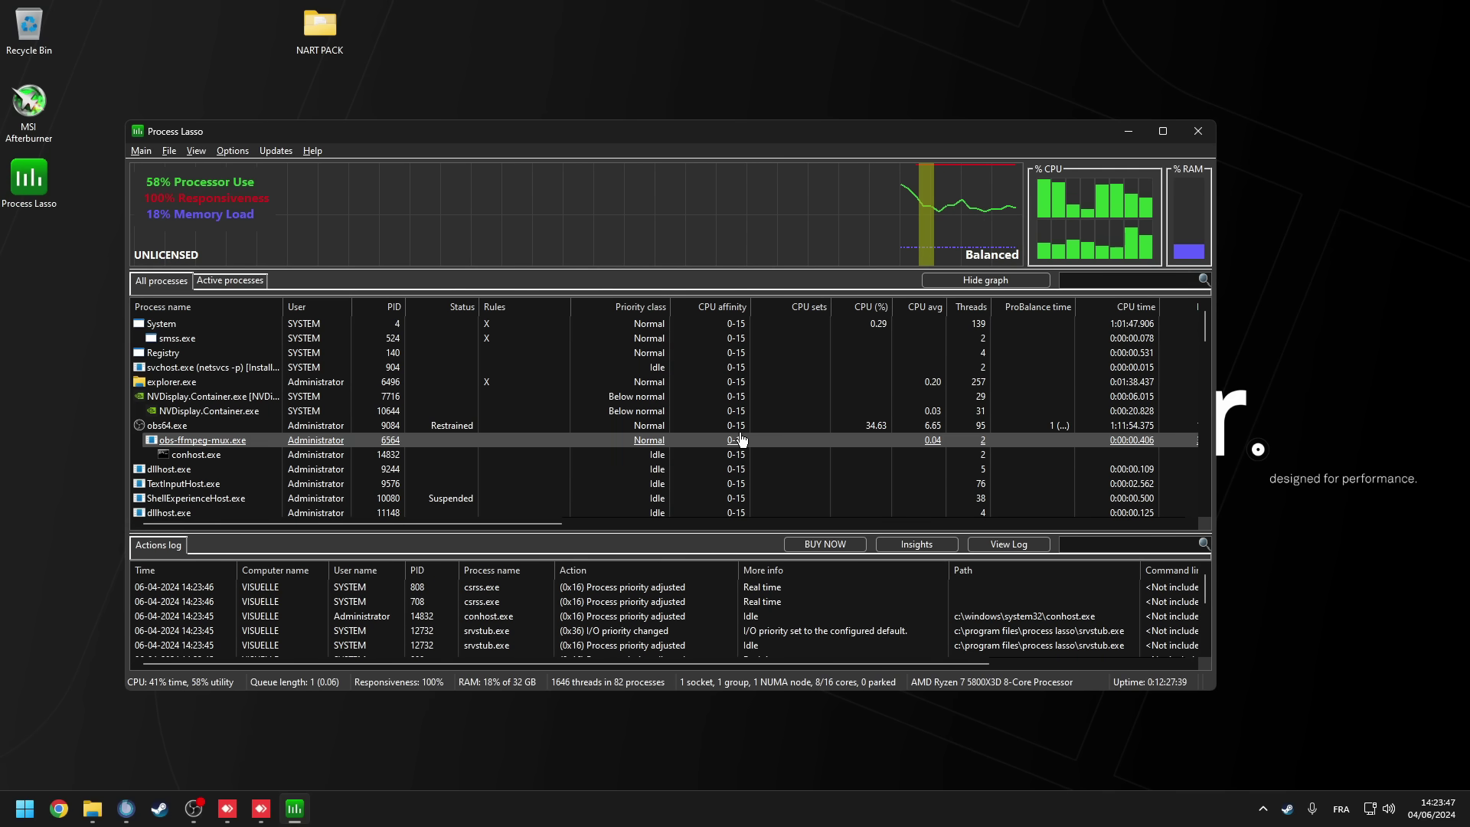
Enter 0.507 ms as the value in System Timer Resolution.
click(236, 152)
mouse_move(266, 299)
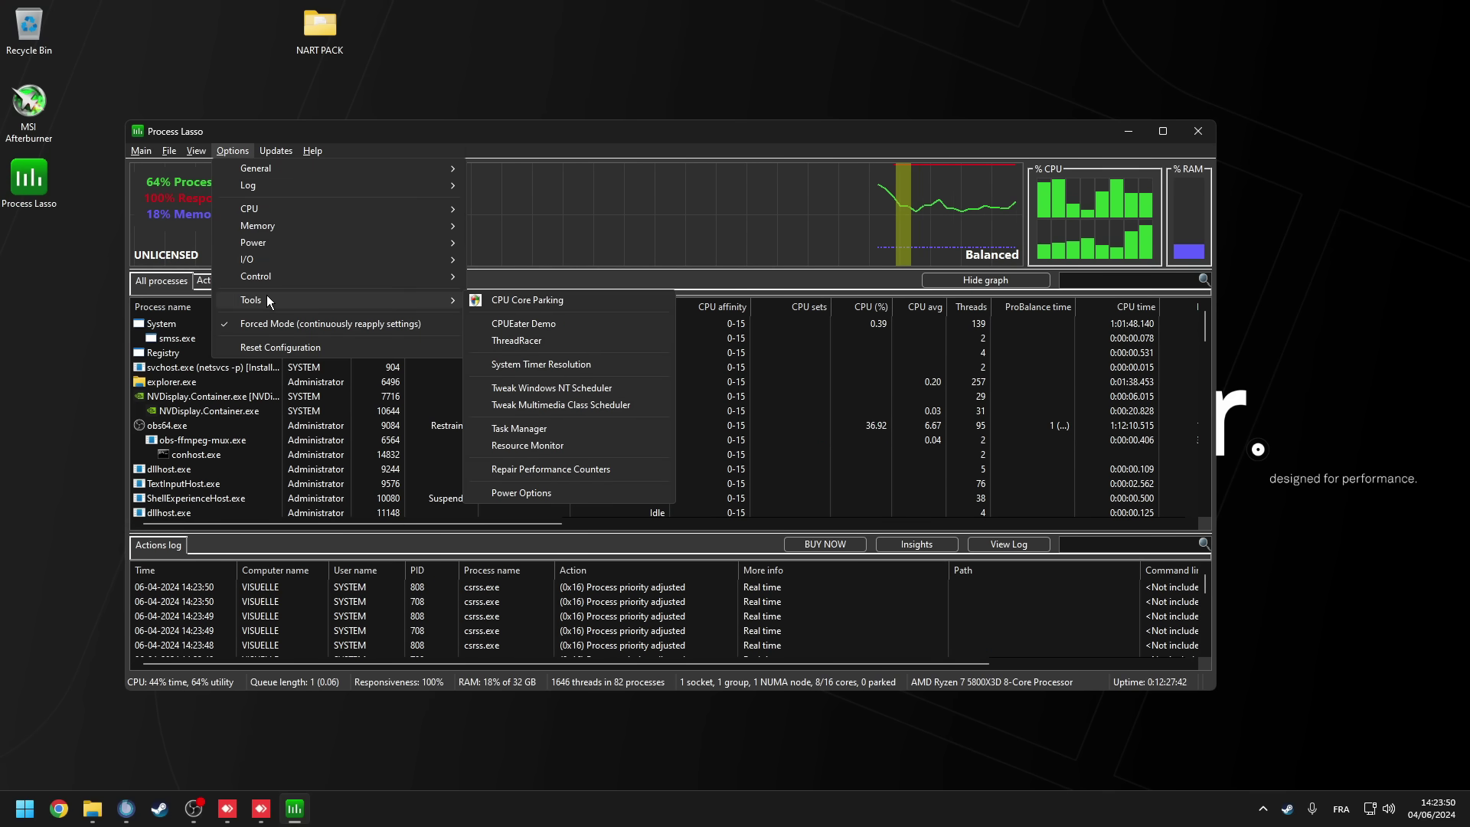
click(545, 364)
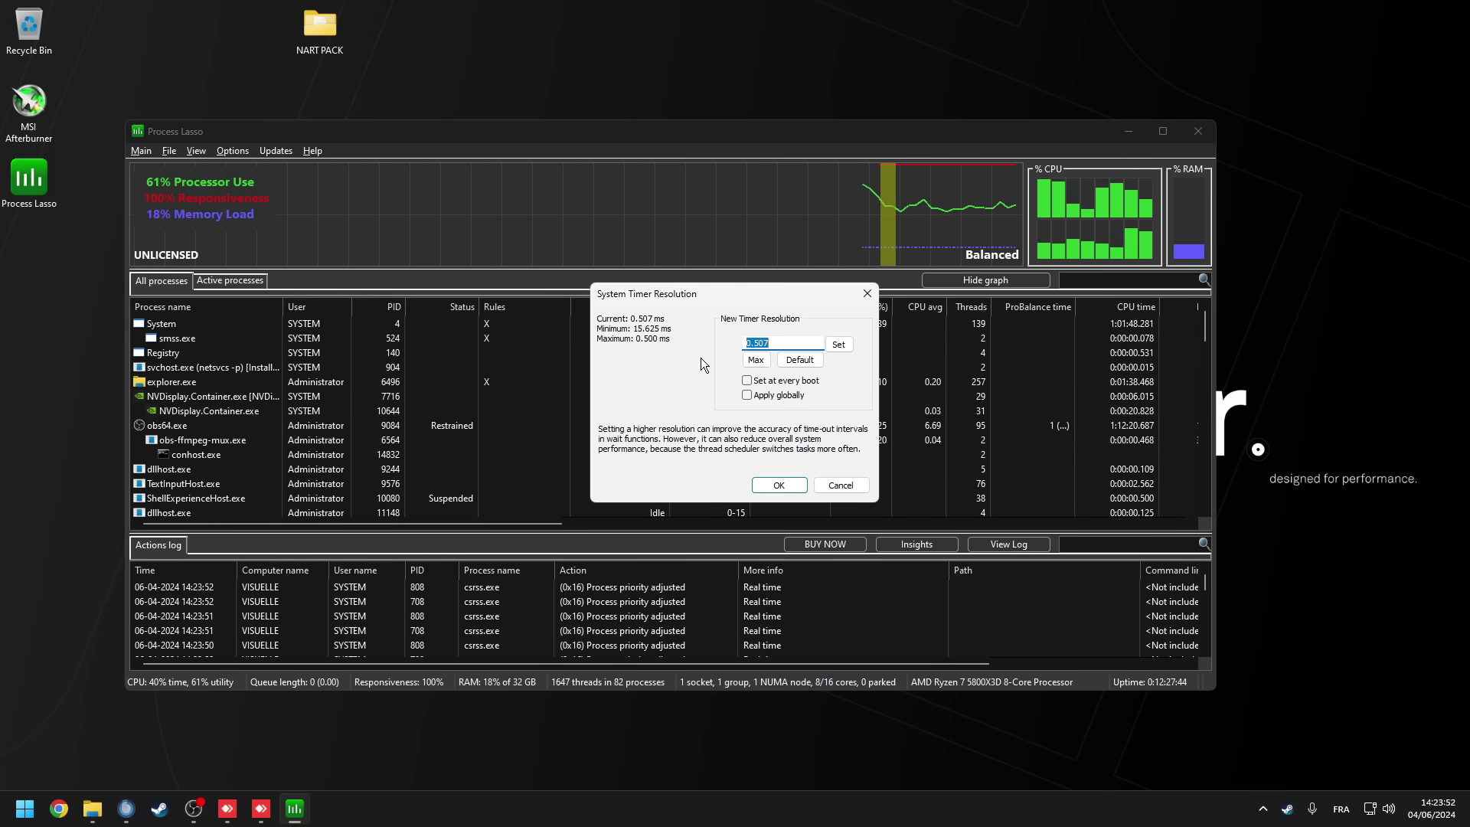
text(0.504)
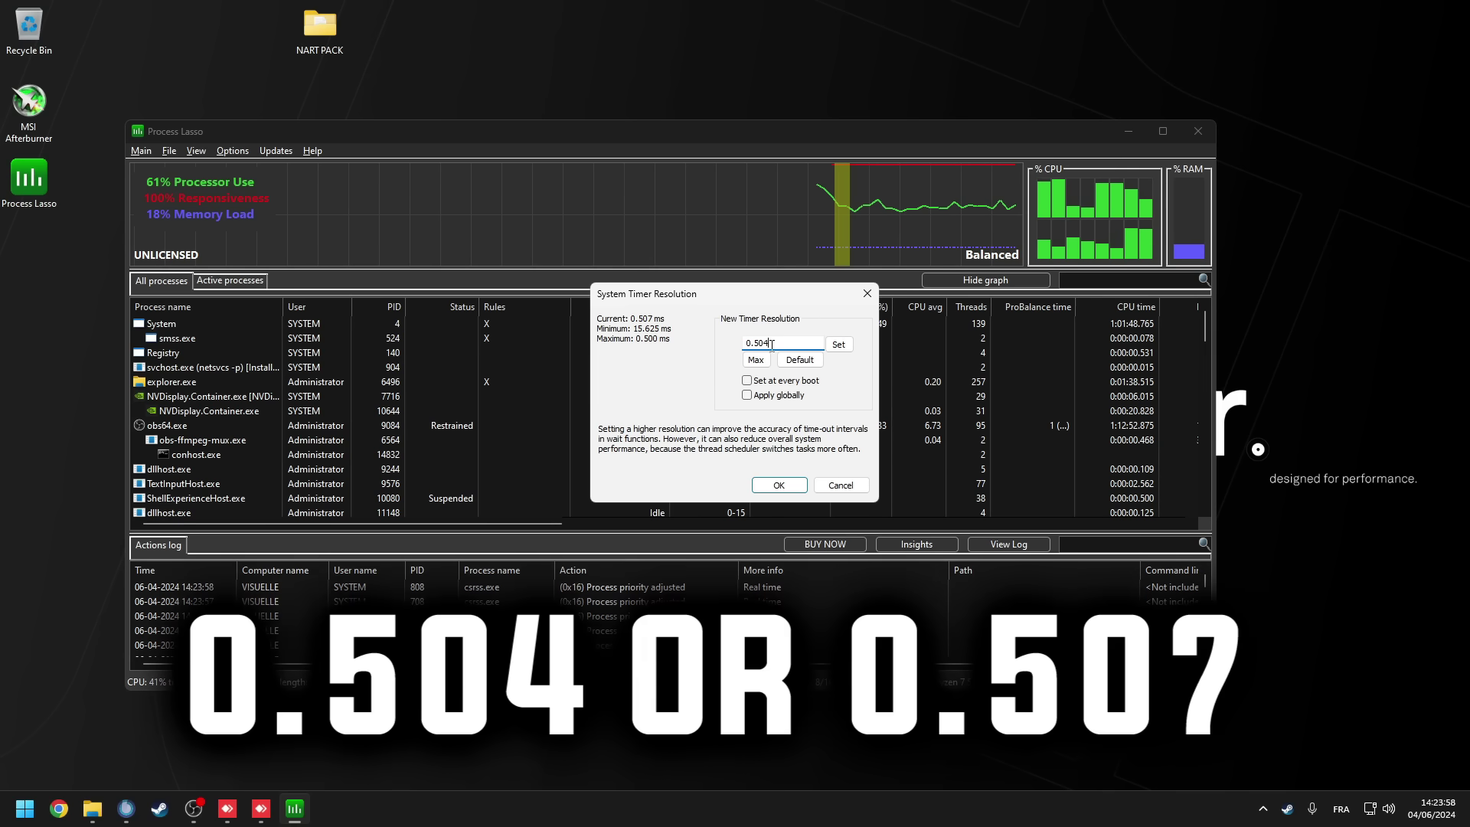
drag(772, 345, 764, 344)
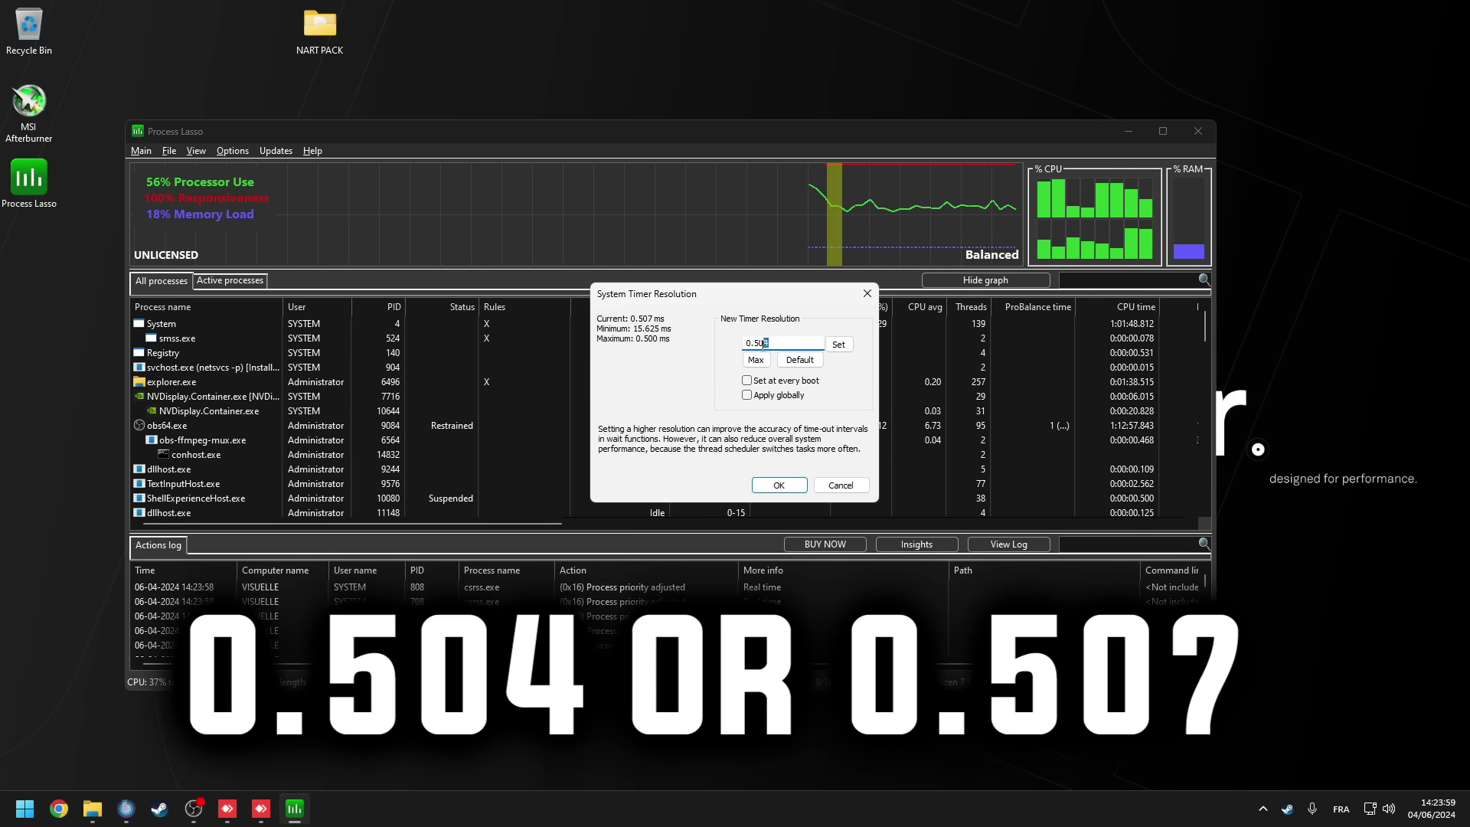
text(7)
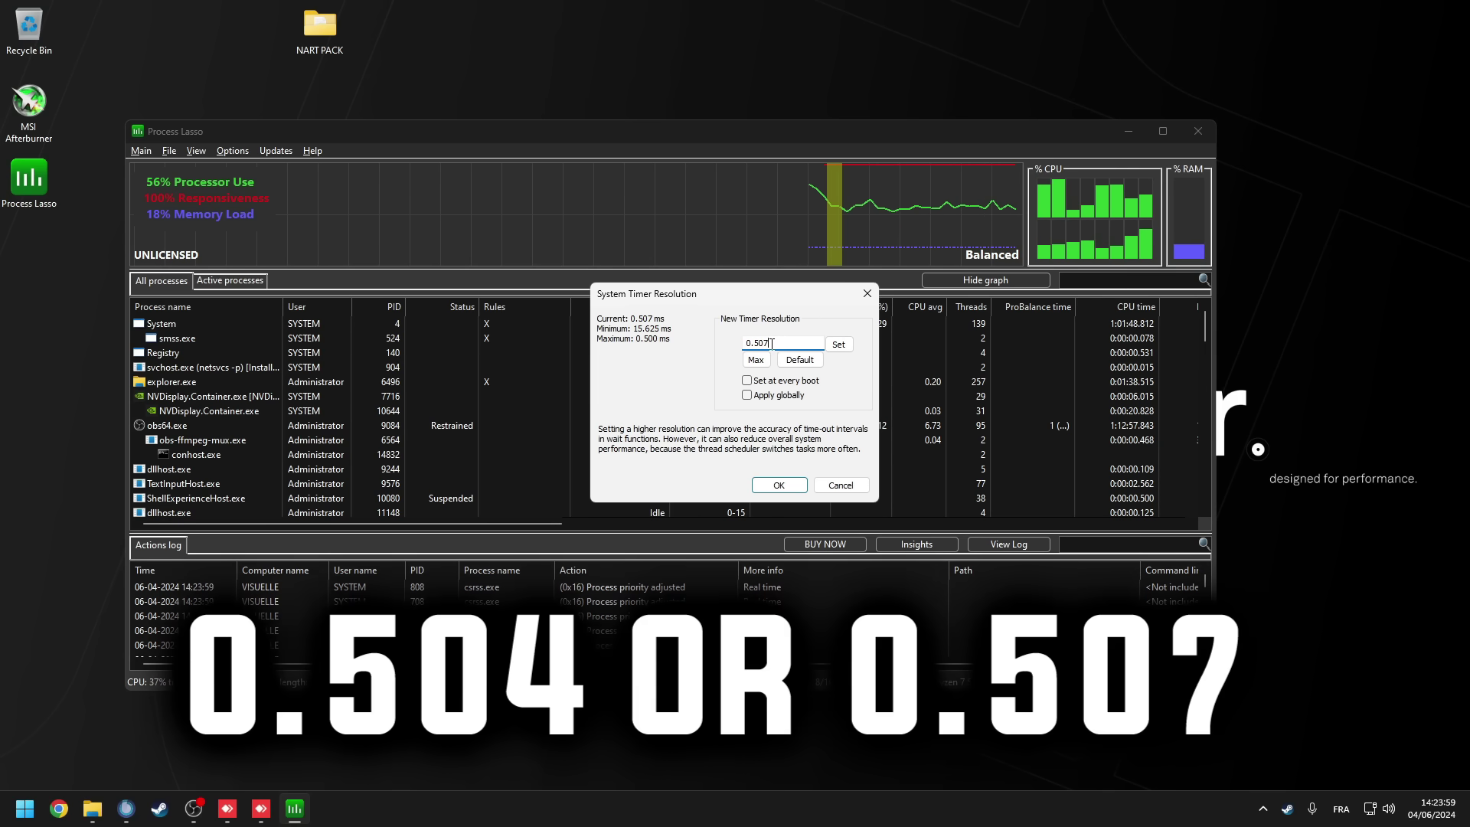
drag(772, 344, 765, 344)
text(4)
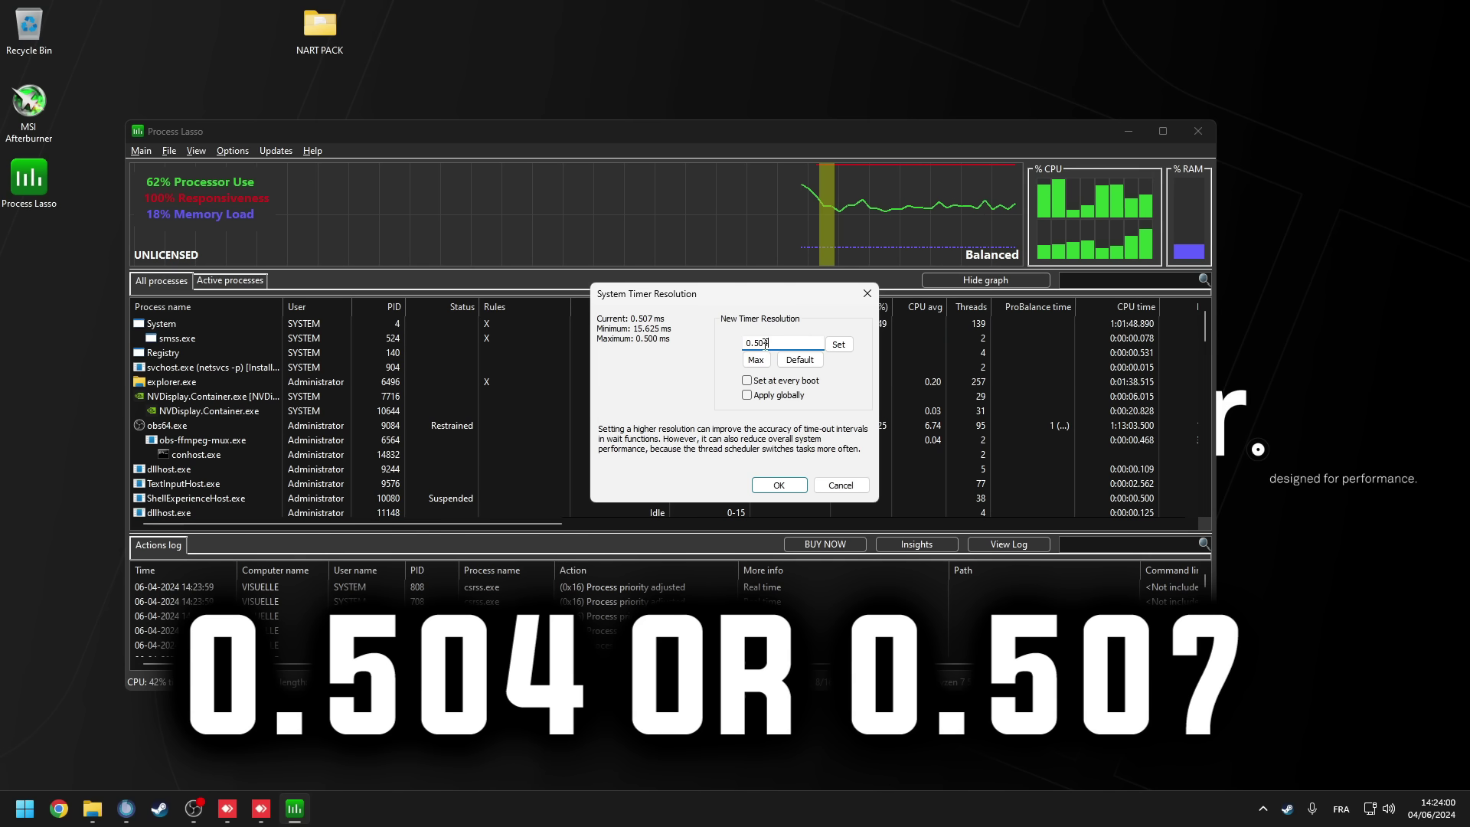
drag(771, 343, 765, 343)
text(7)
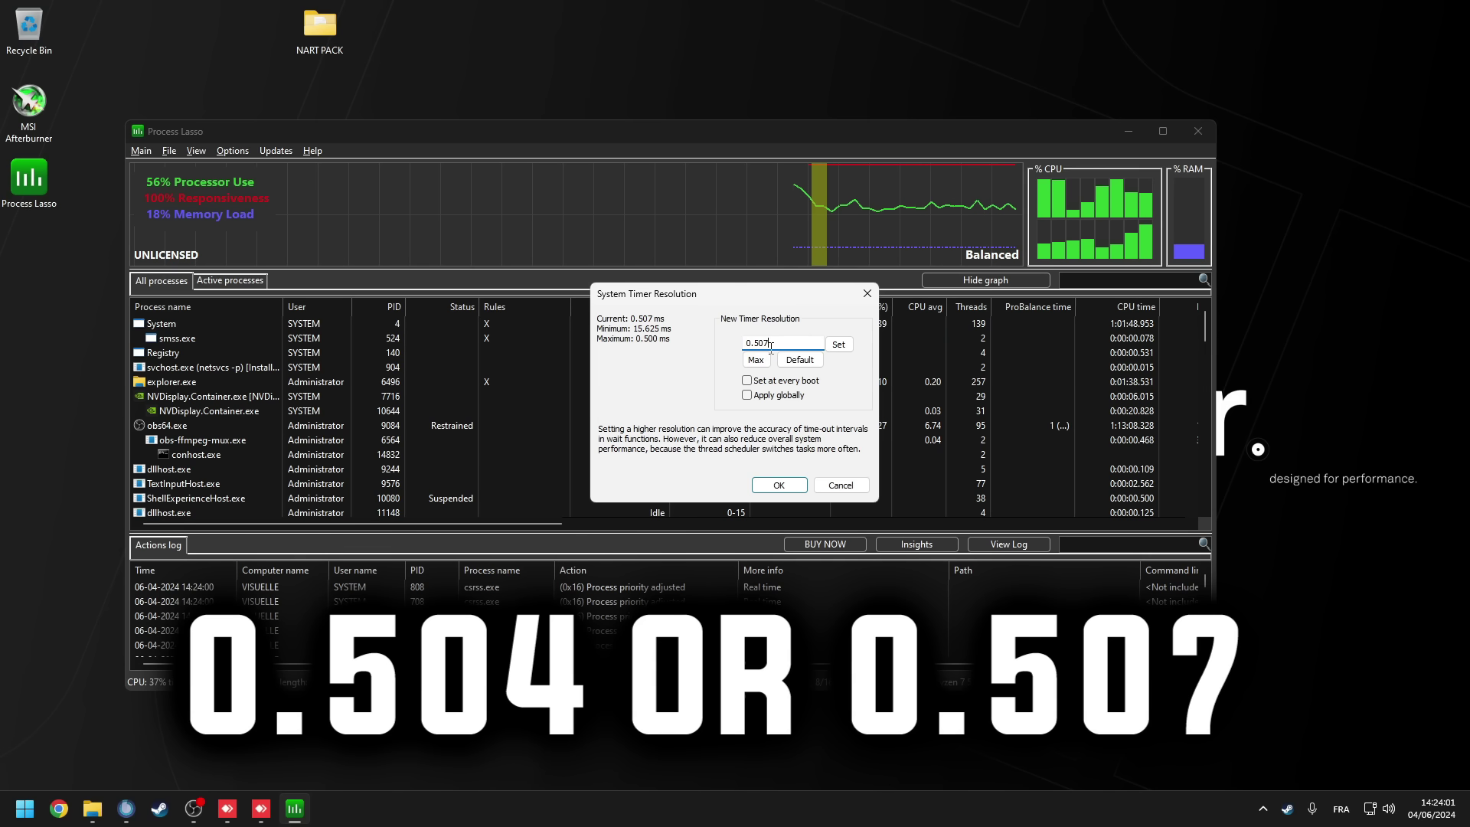
Enable Set at every boot and Apply globally, accept the warning, and set the resolution.
click(771, 383)
click(774, 396)
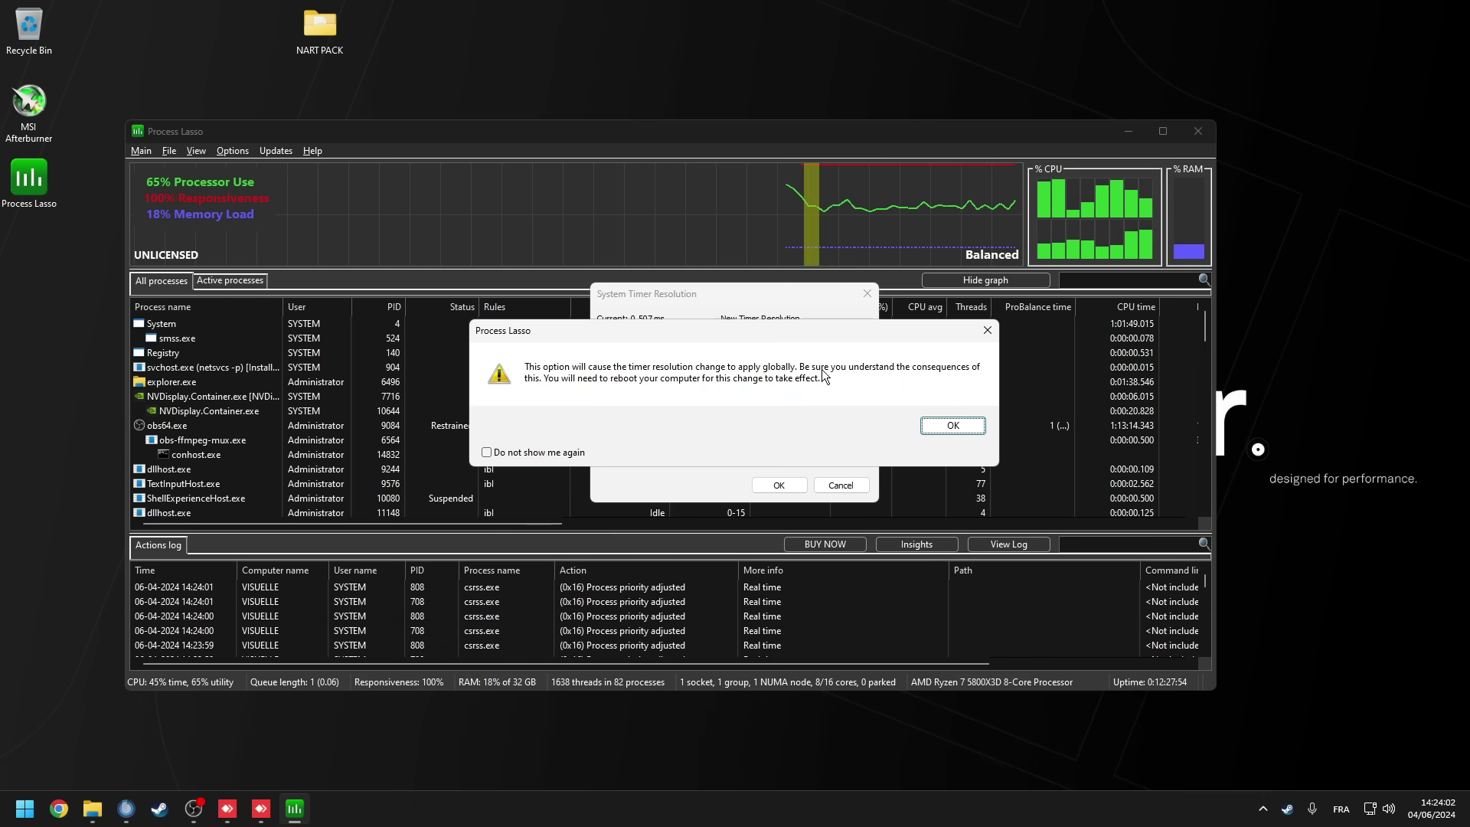
click(938, 429)
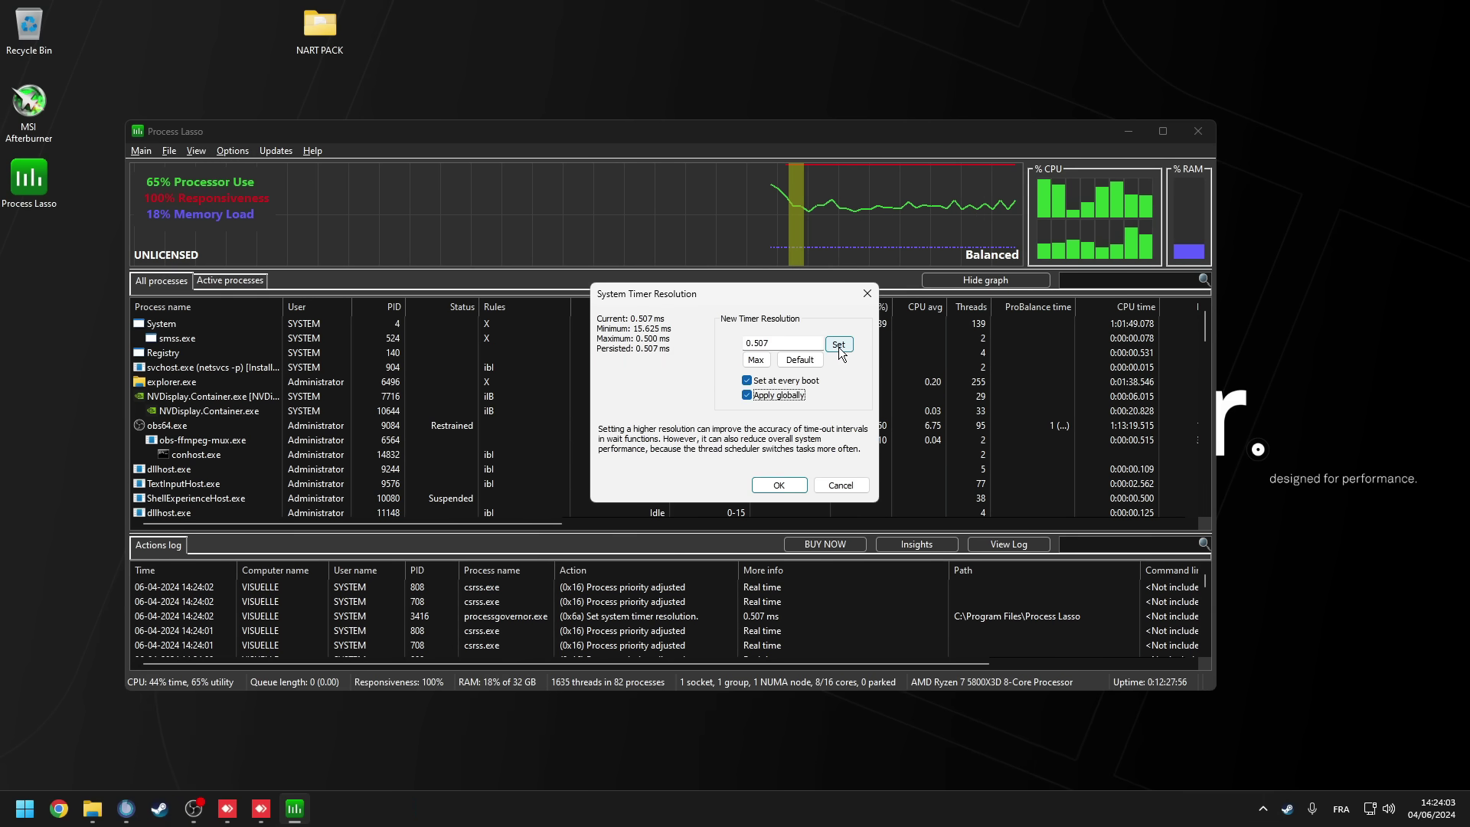
click(838, 347)
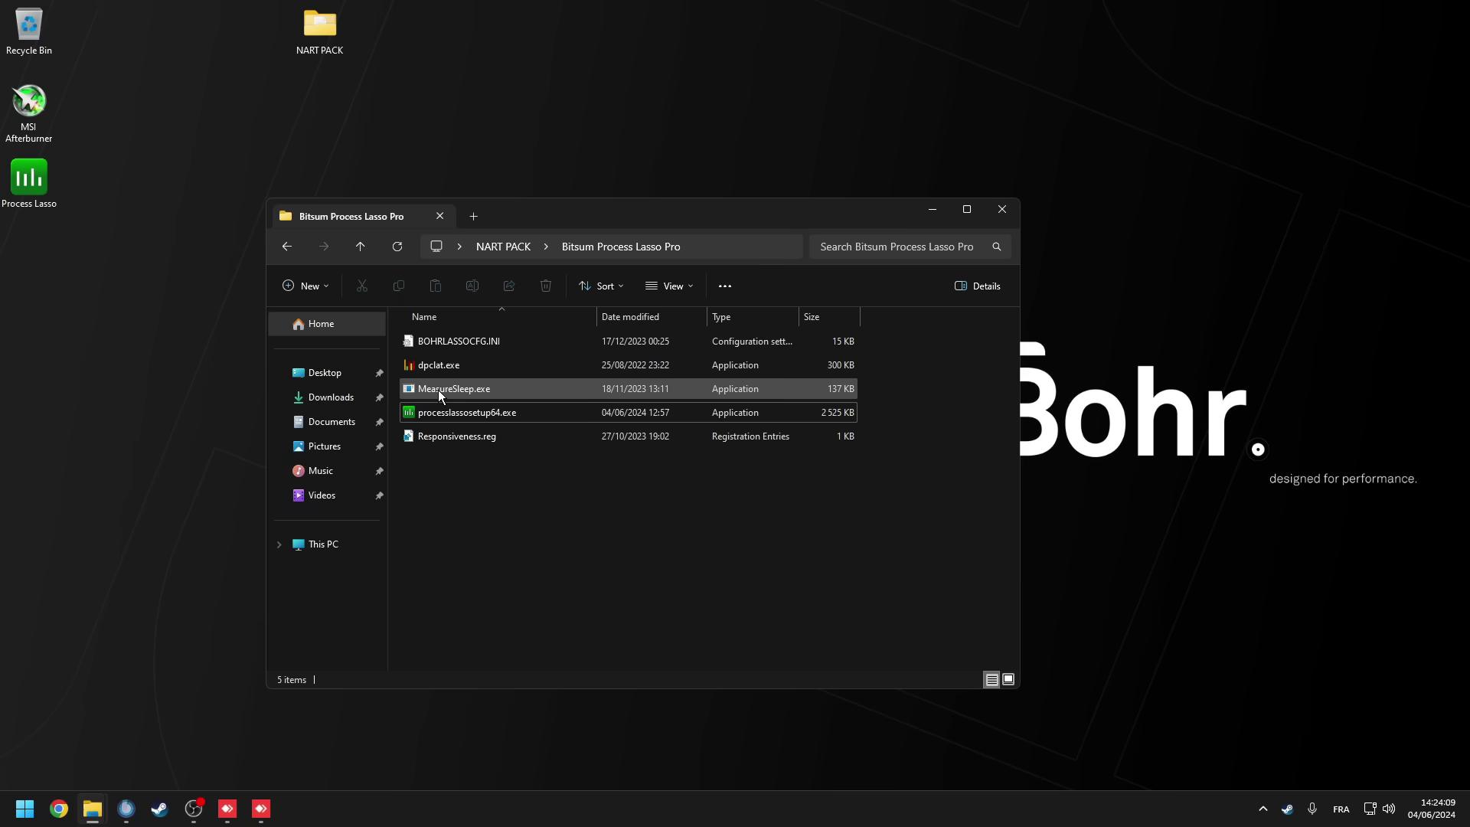
Merge Responsiveness.reg into the registry, confirming the Registry Editor prompts.
click(444, 442)
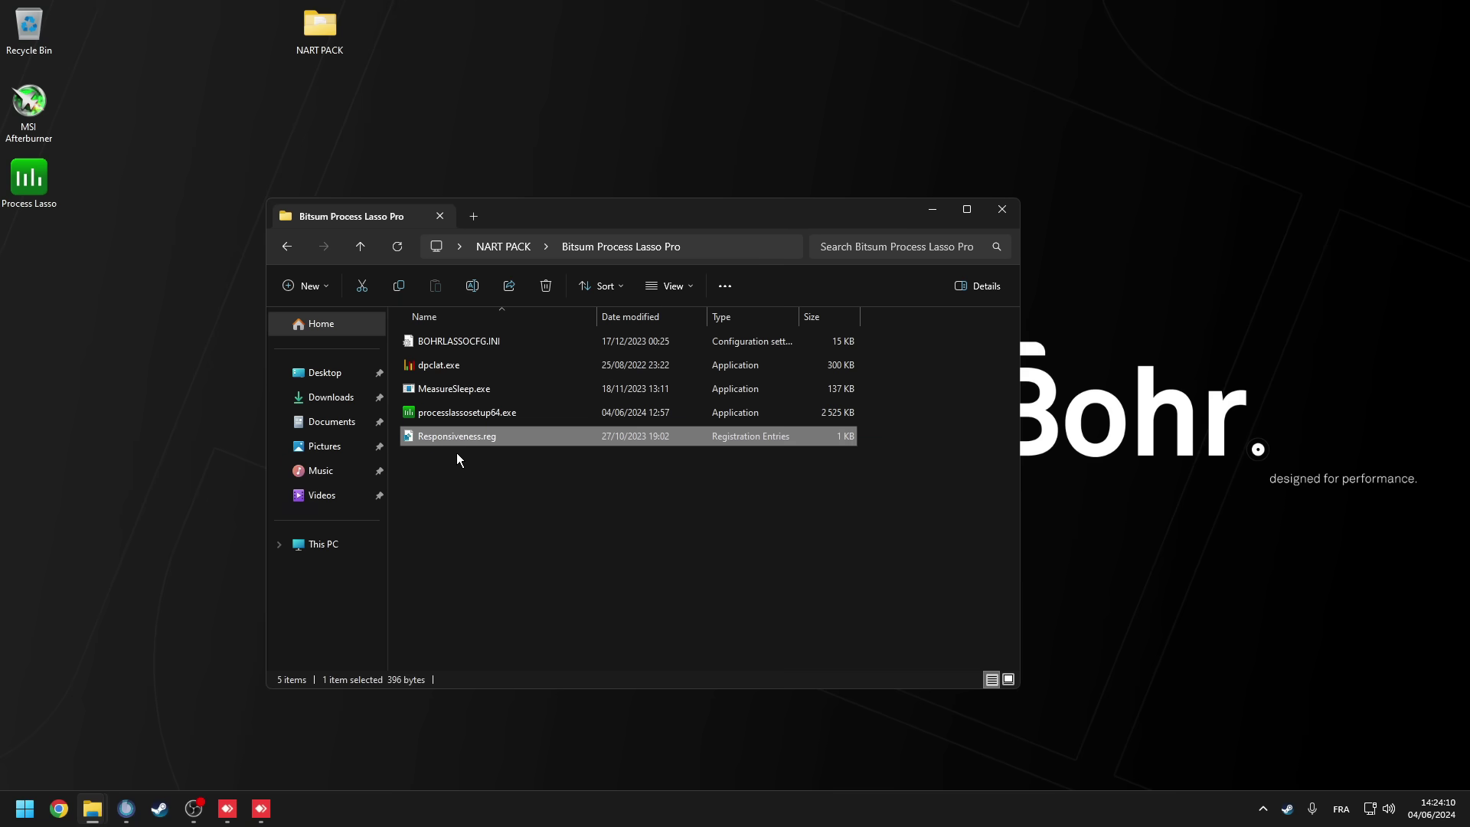
double_click(458, 438)
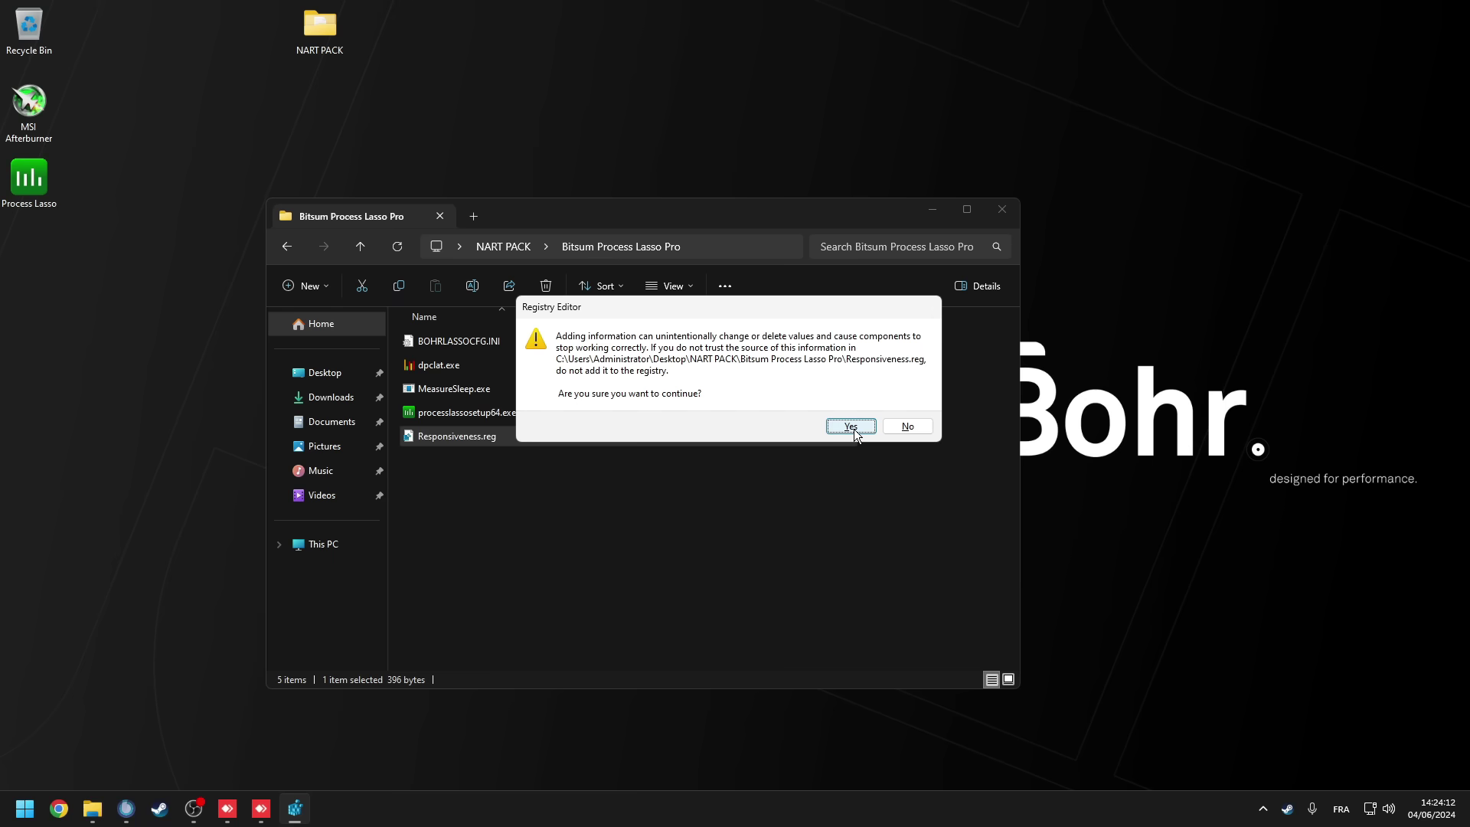
click(865, 425)
click(893, 405)
click(500, 540)
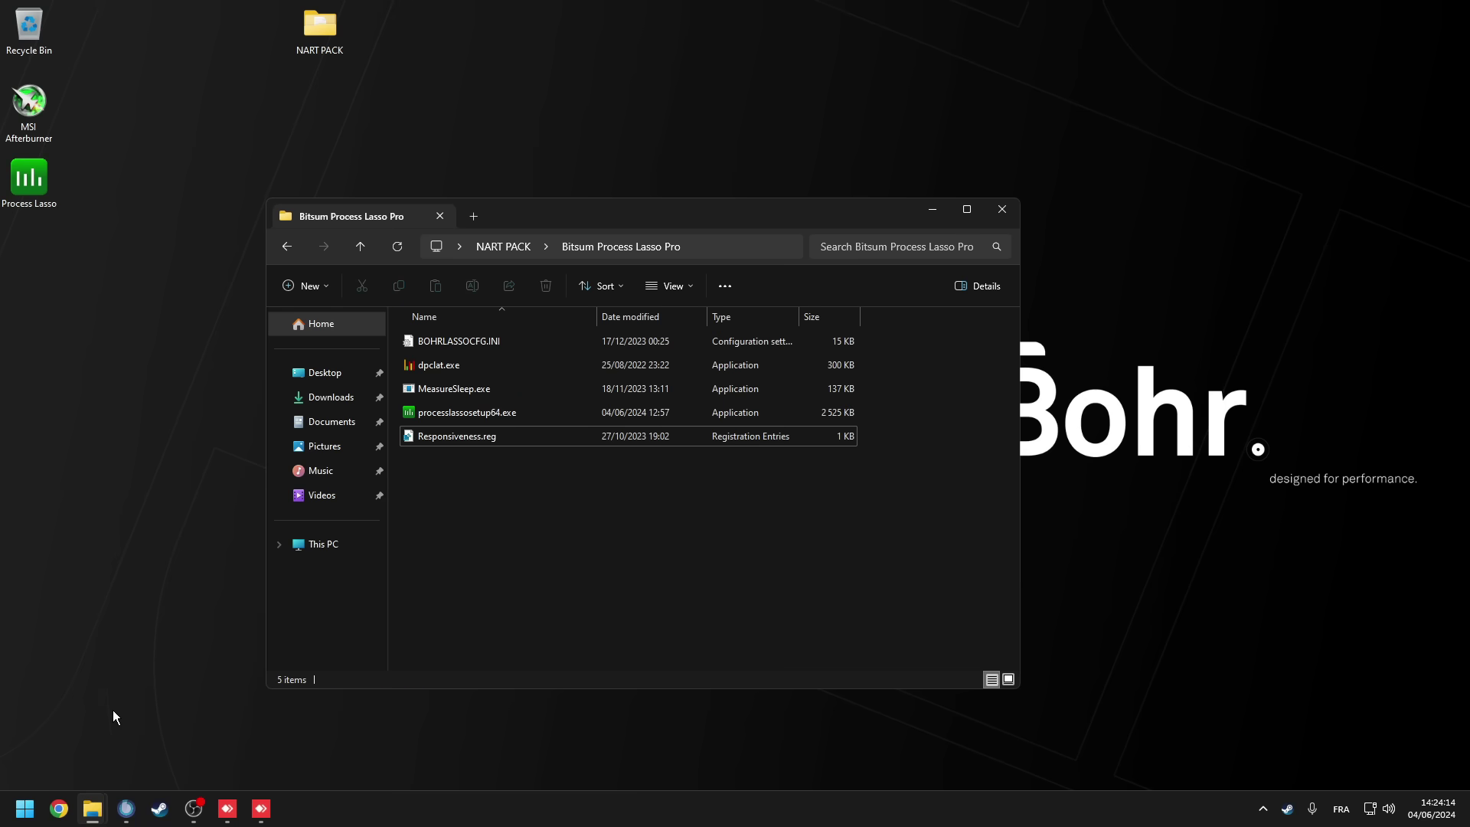
Restart the computer from the Start button's power menu.
right_click(26, 808)
mouse_move(124, 741)
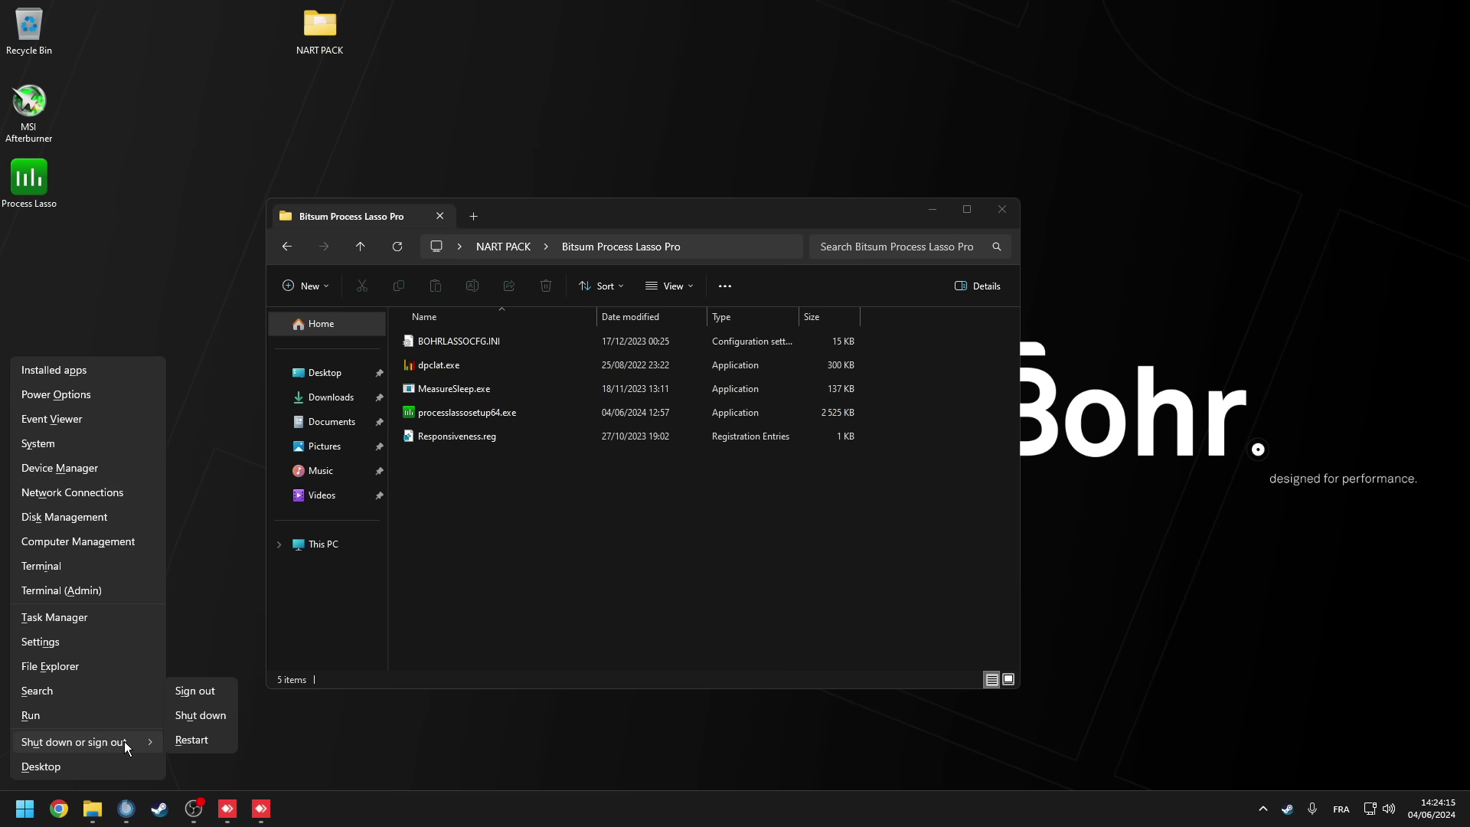
click(184, 740)
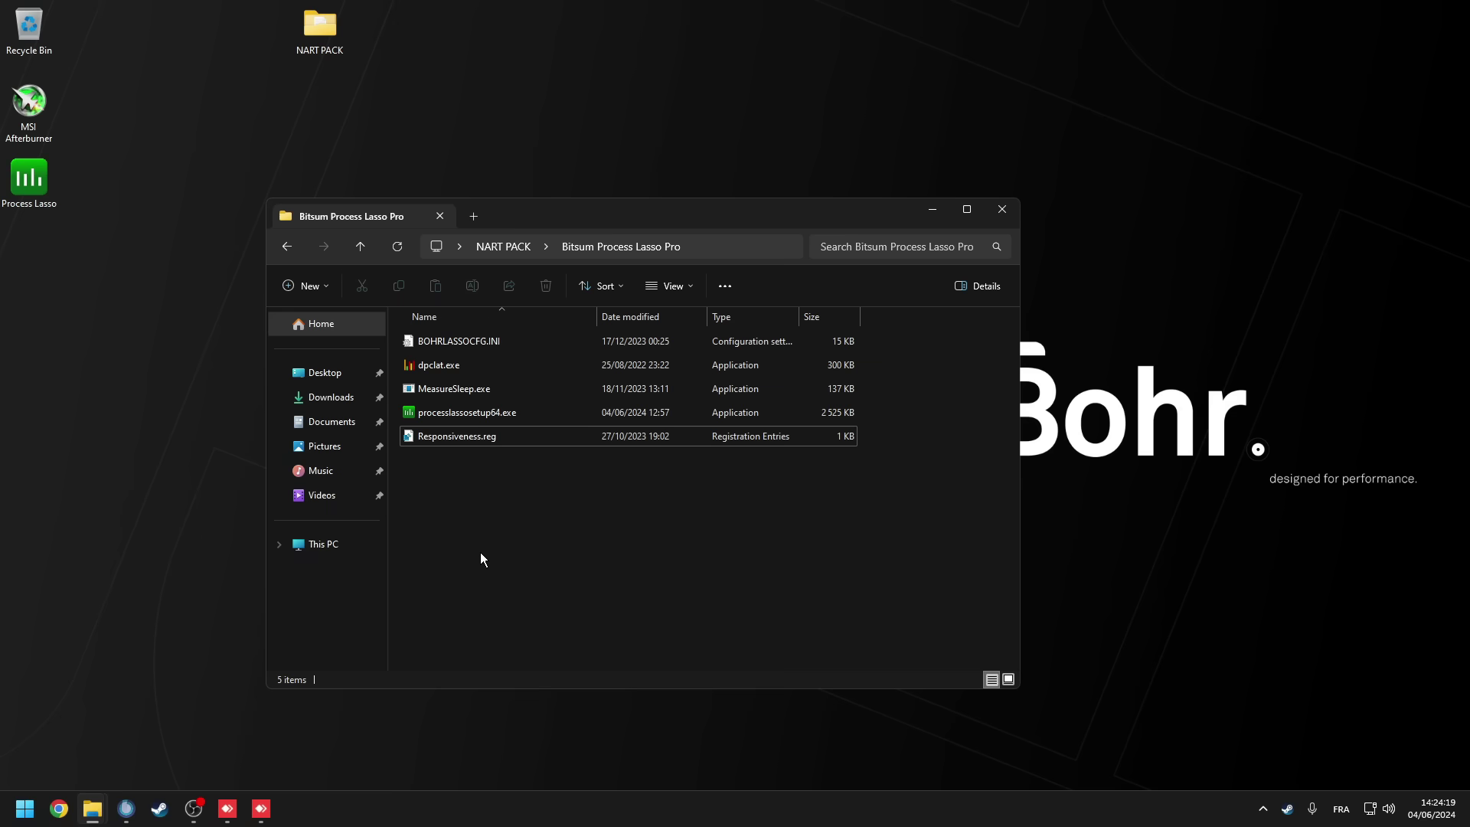
click(458, 388)
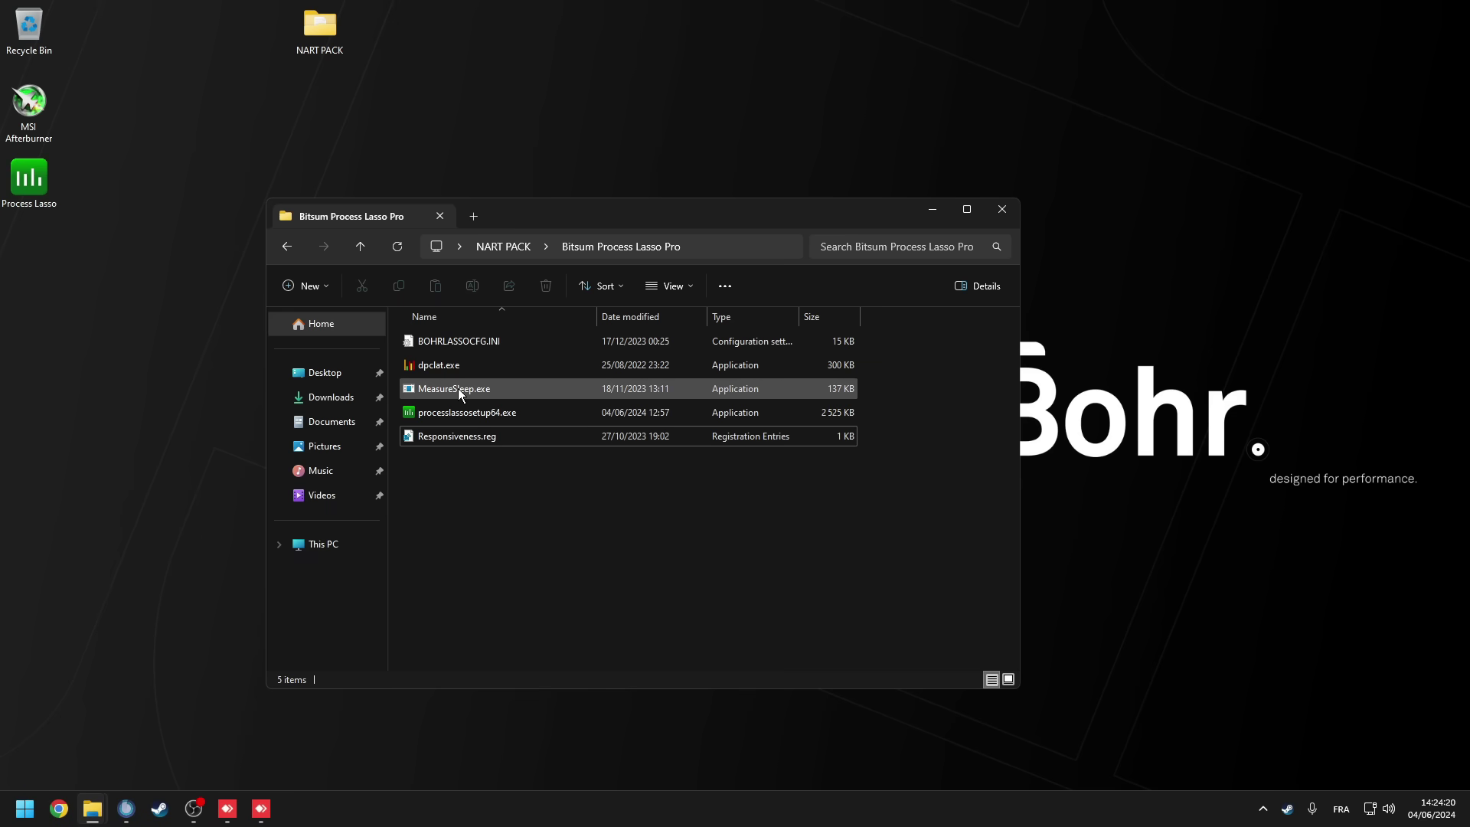
Run MeasureSleep.exe to confirm a 0.5068 ms timer resolution, then close it.
double_click(465, 391)
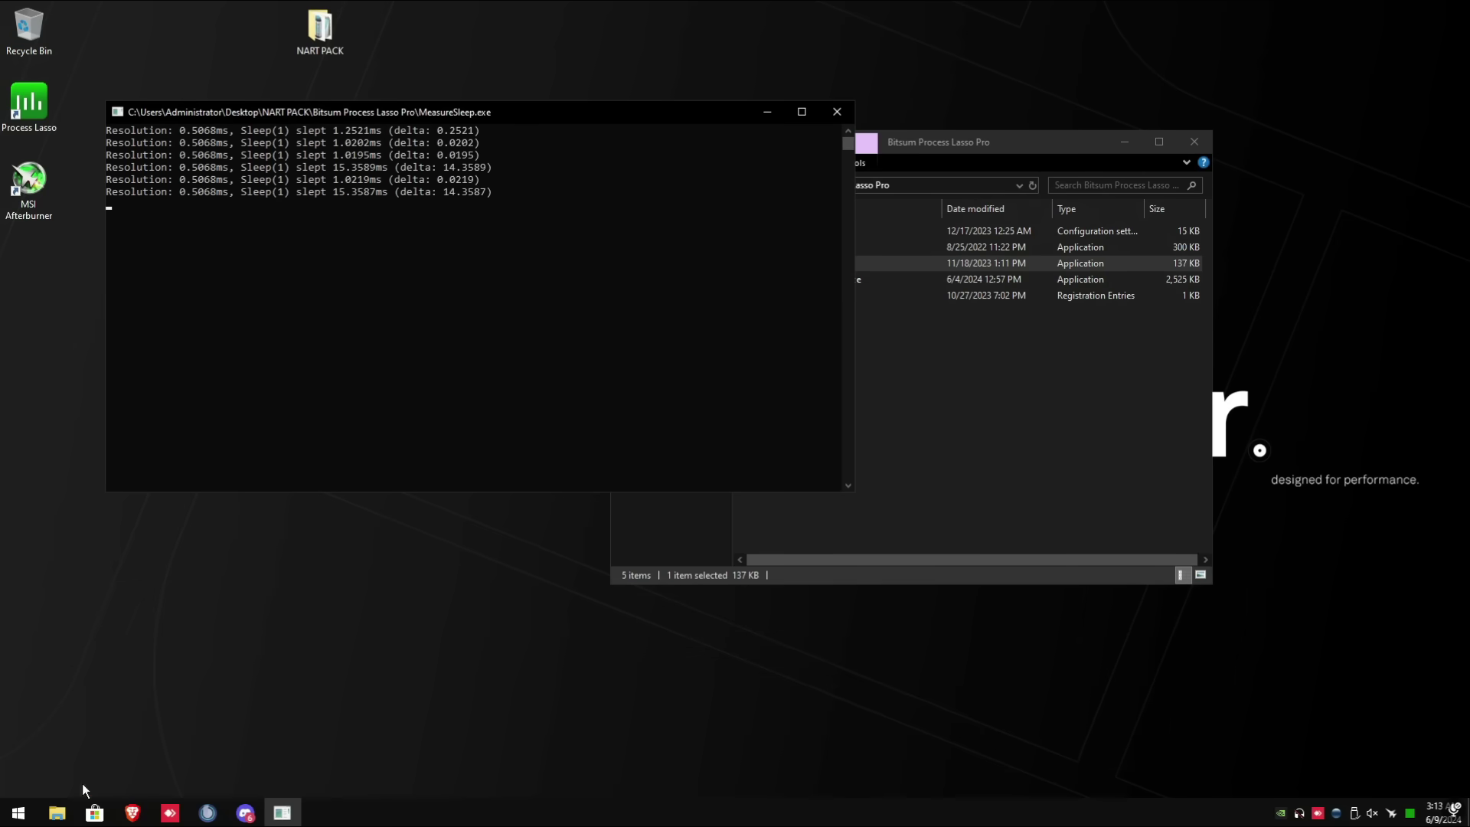
right_click(133, 812)
click(126, 784)
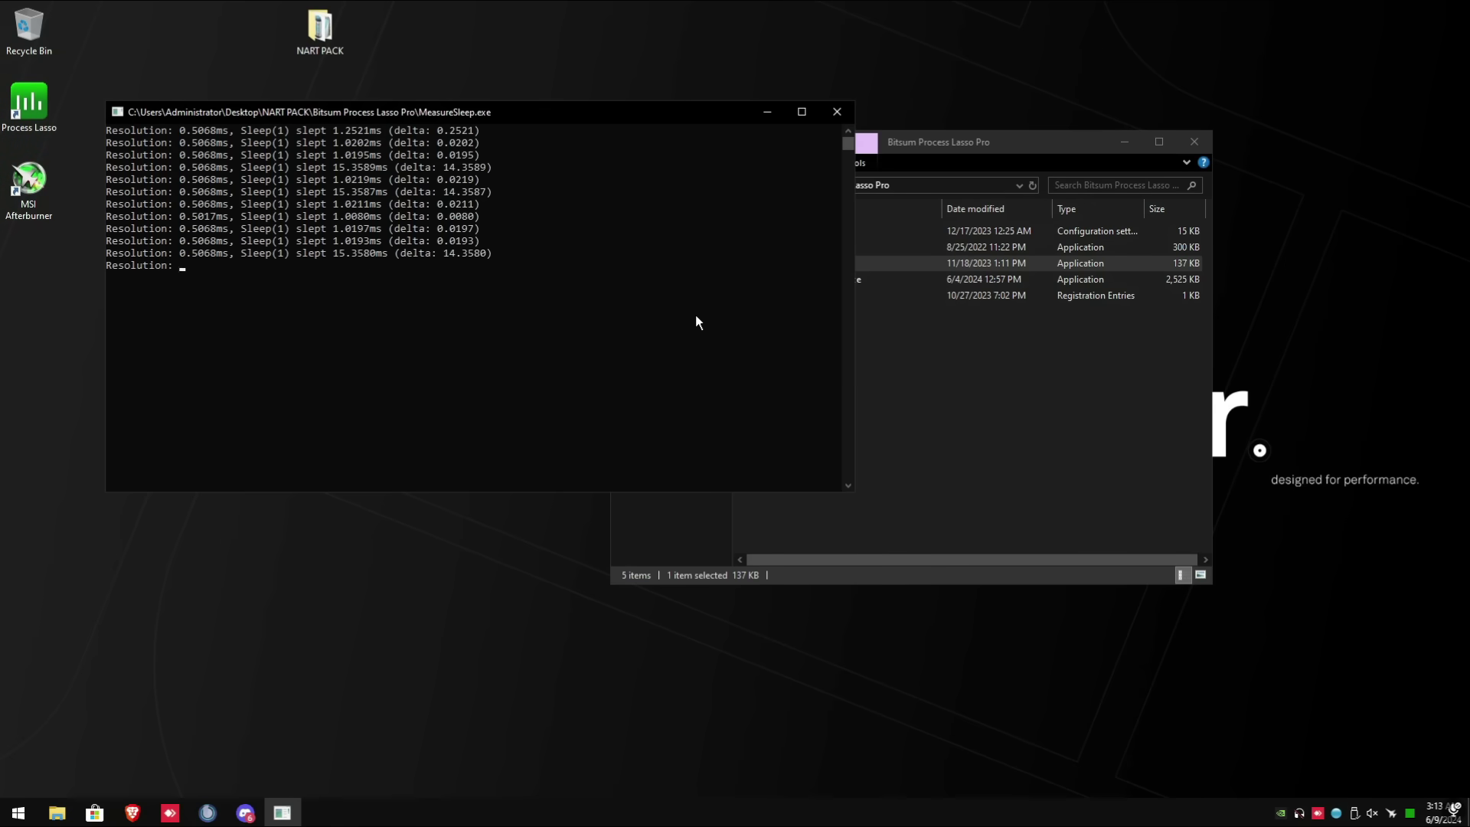
Run DPC Latency Checker to measure about 512 µs latency, then stop and minimize it.
click(837, 112)
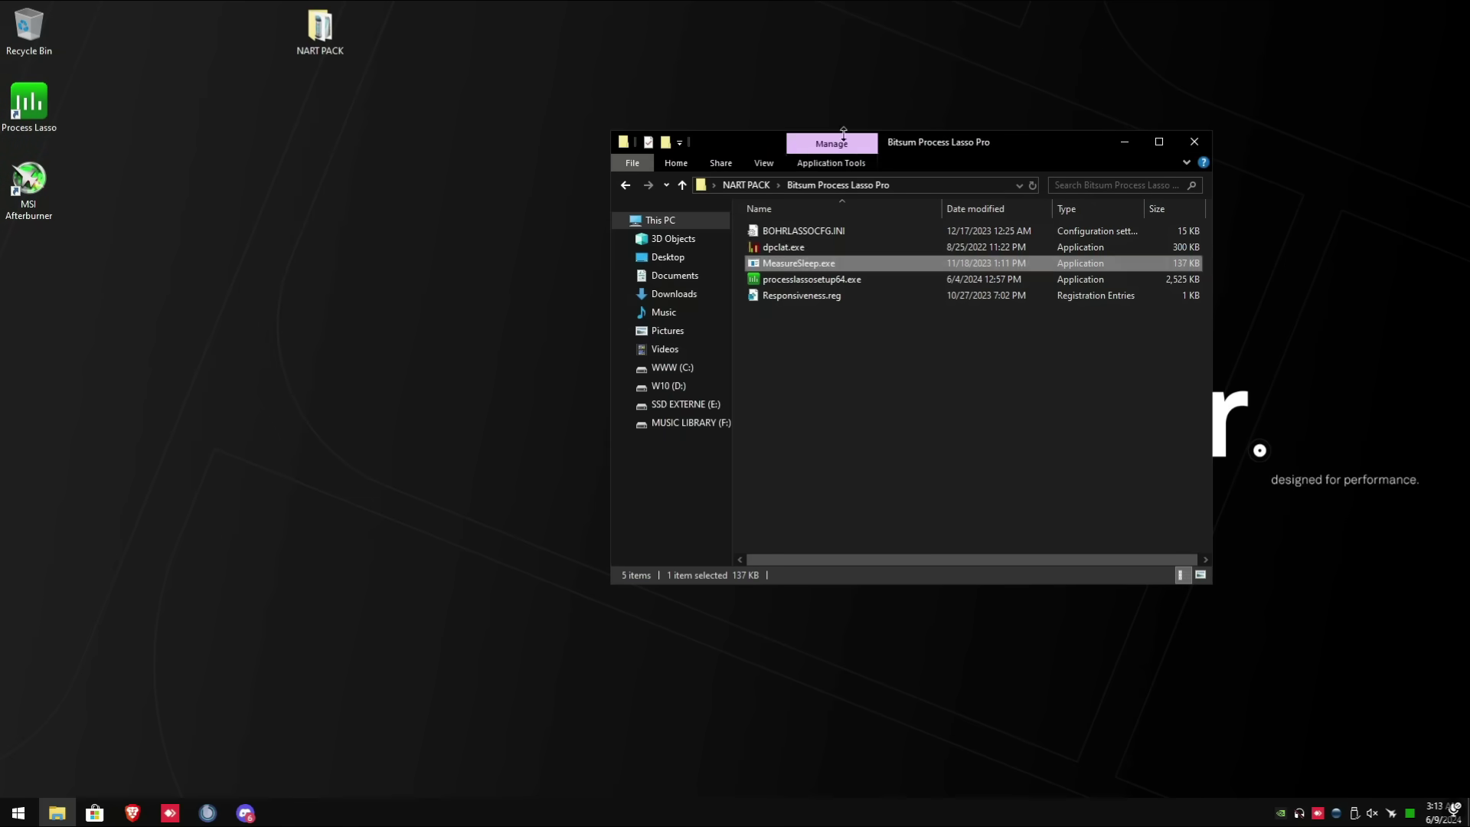
double_click(784, 246)
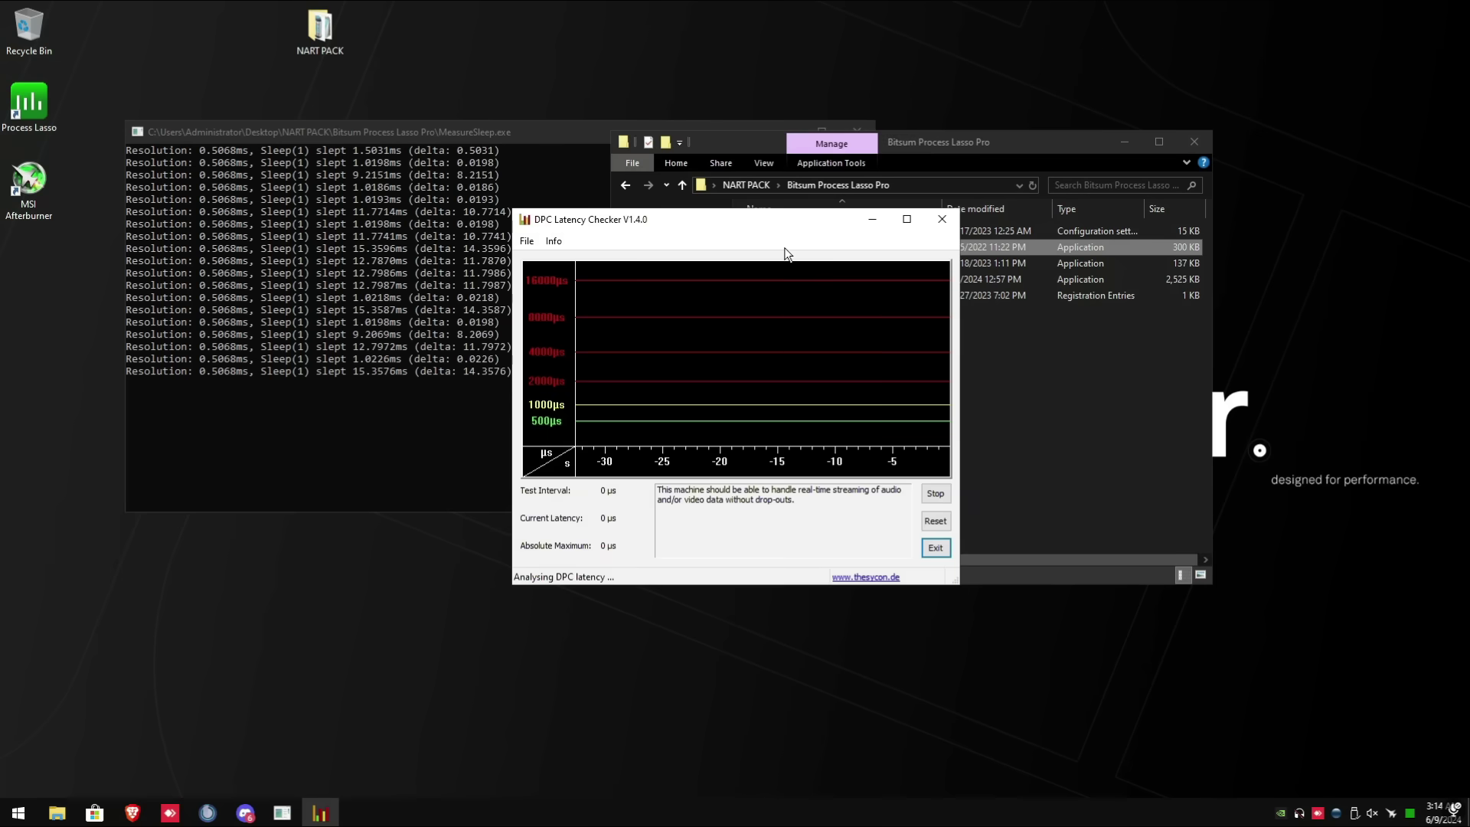
click(932, 497)
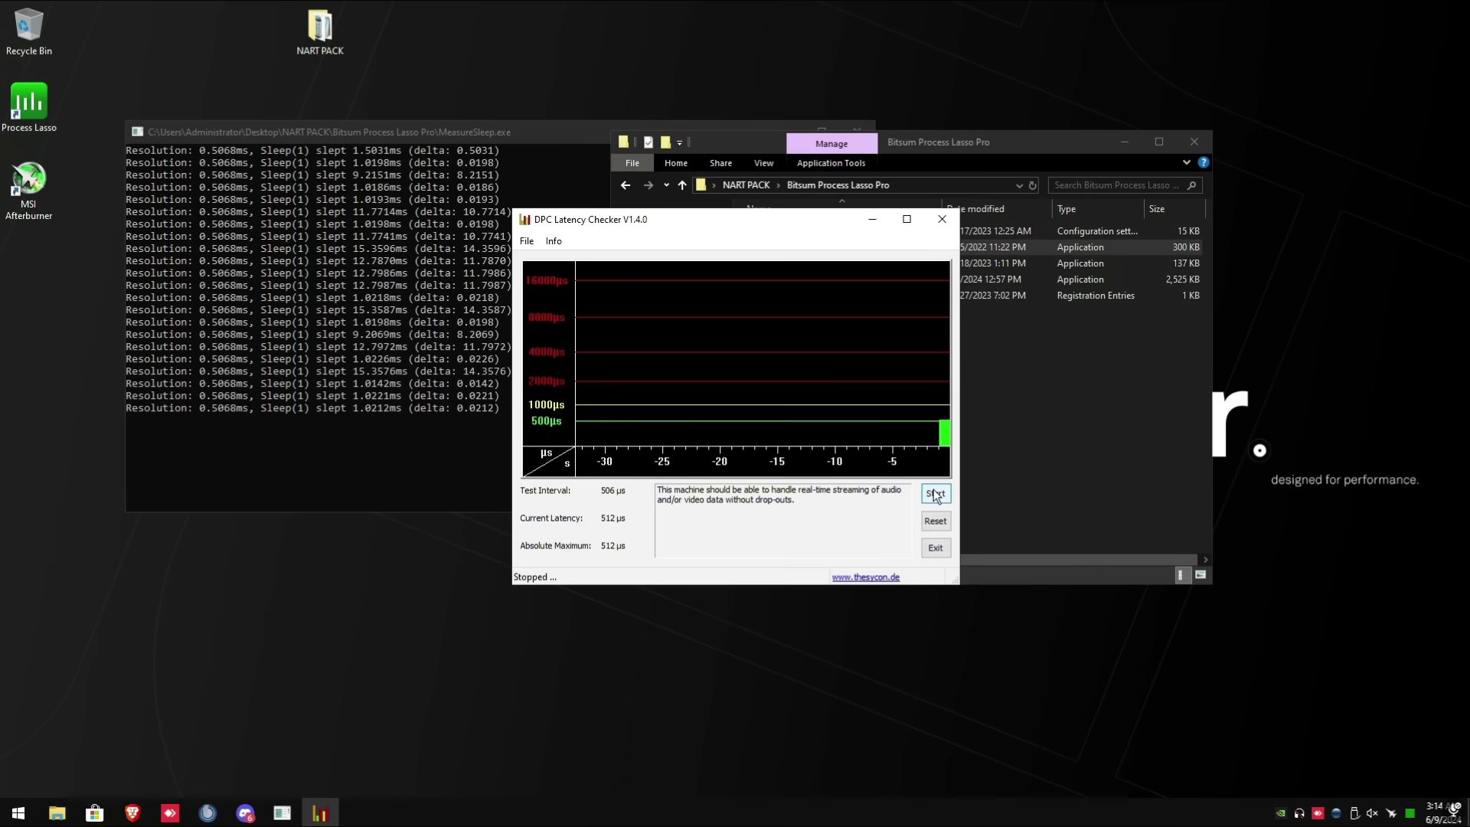
click(873, 221)
Close the MeasureSleep console and go back to the NART PACK folder.
click(387, 459)
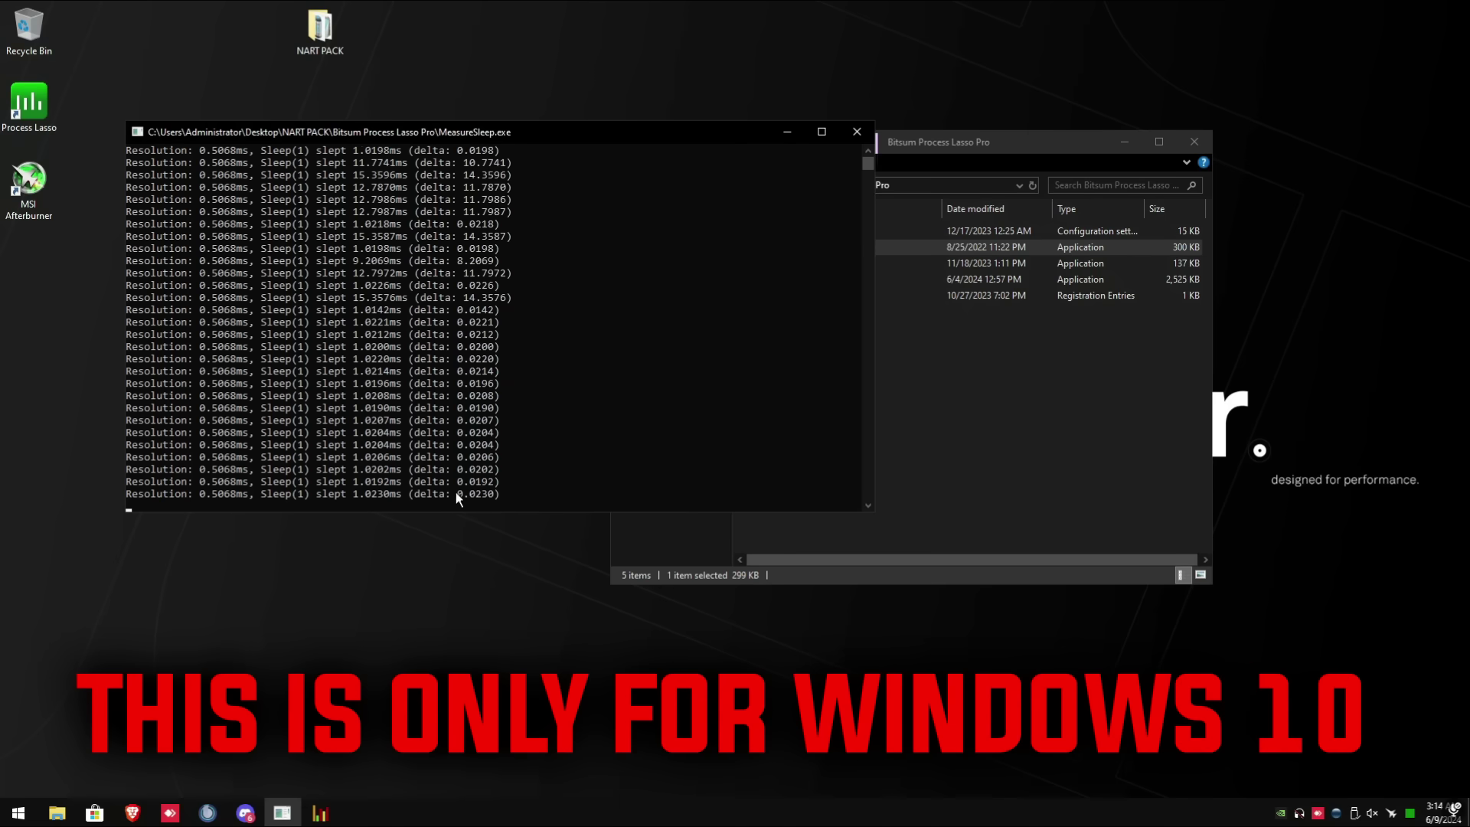
click(855, 133)
click(826, 398)
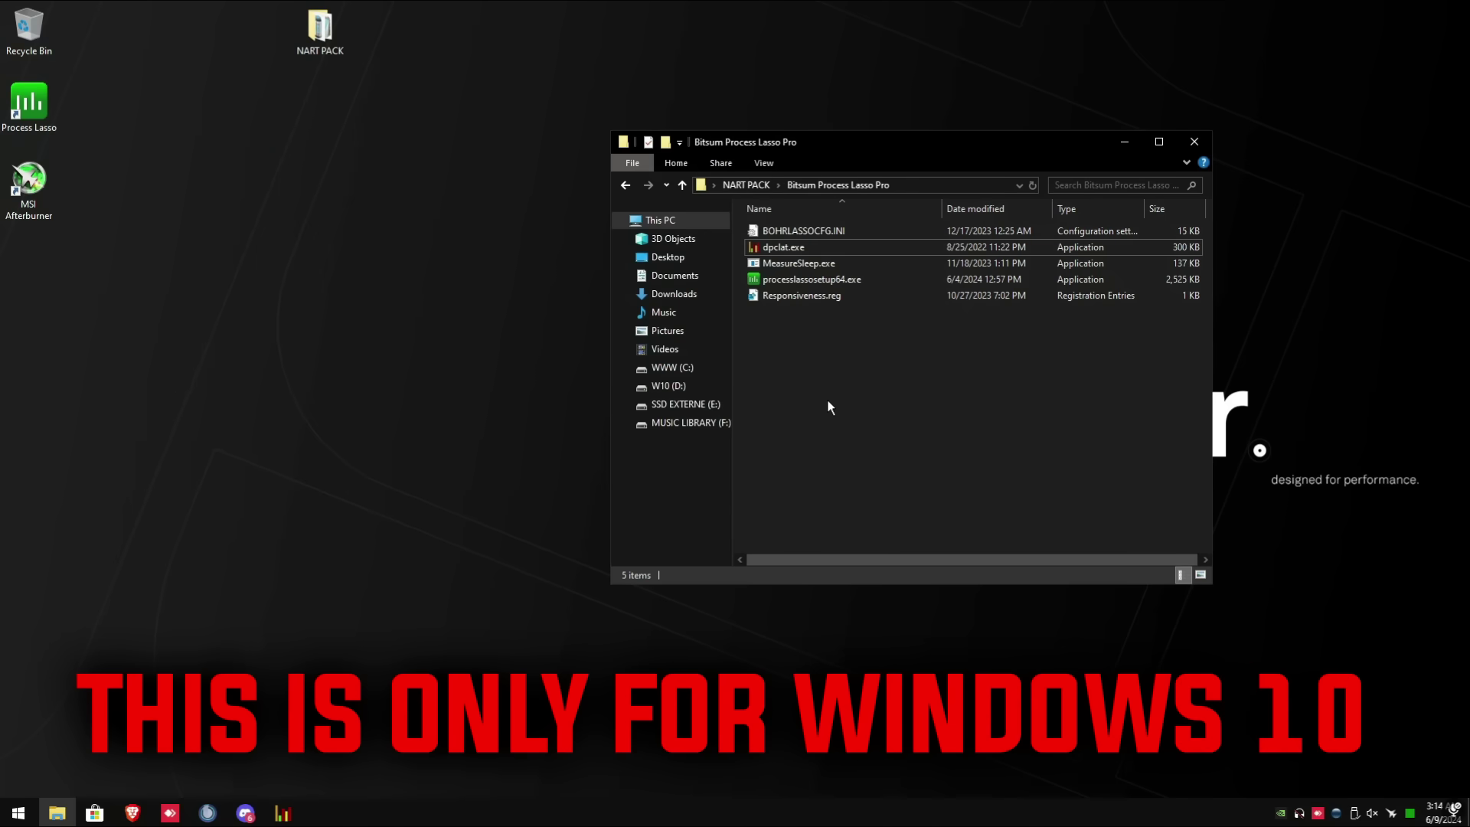
key(BackSpace)
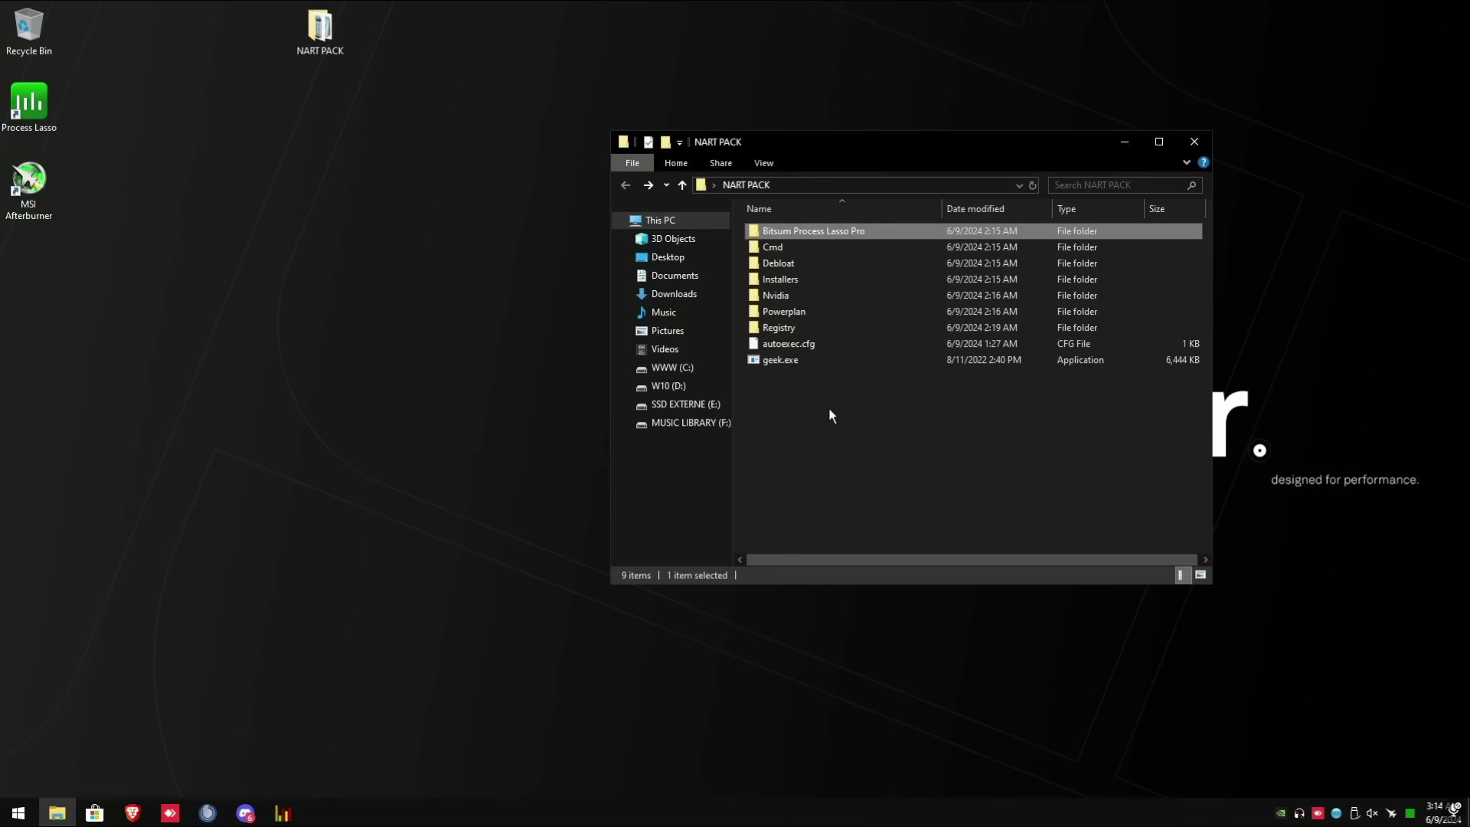
Run Windows10DebloaterGUI.ps1 from Debloat > Windows 10 Debloater > Windows10Debloater-master with PowerShell.
click(785, 264)
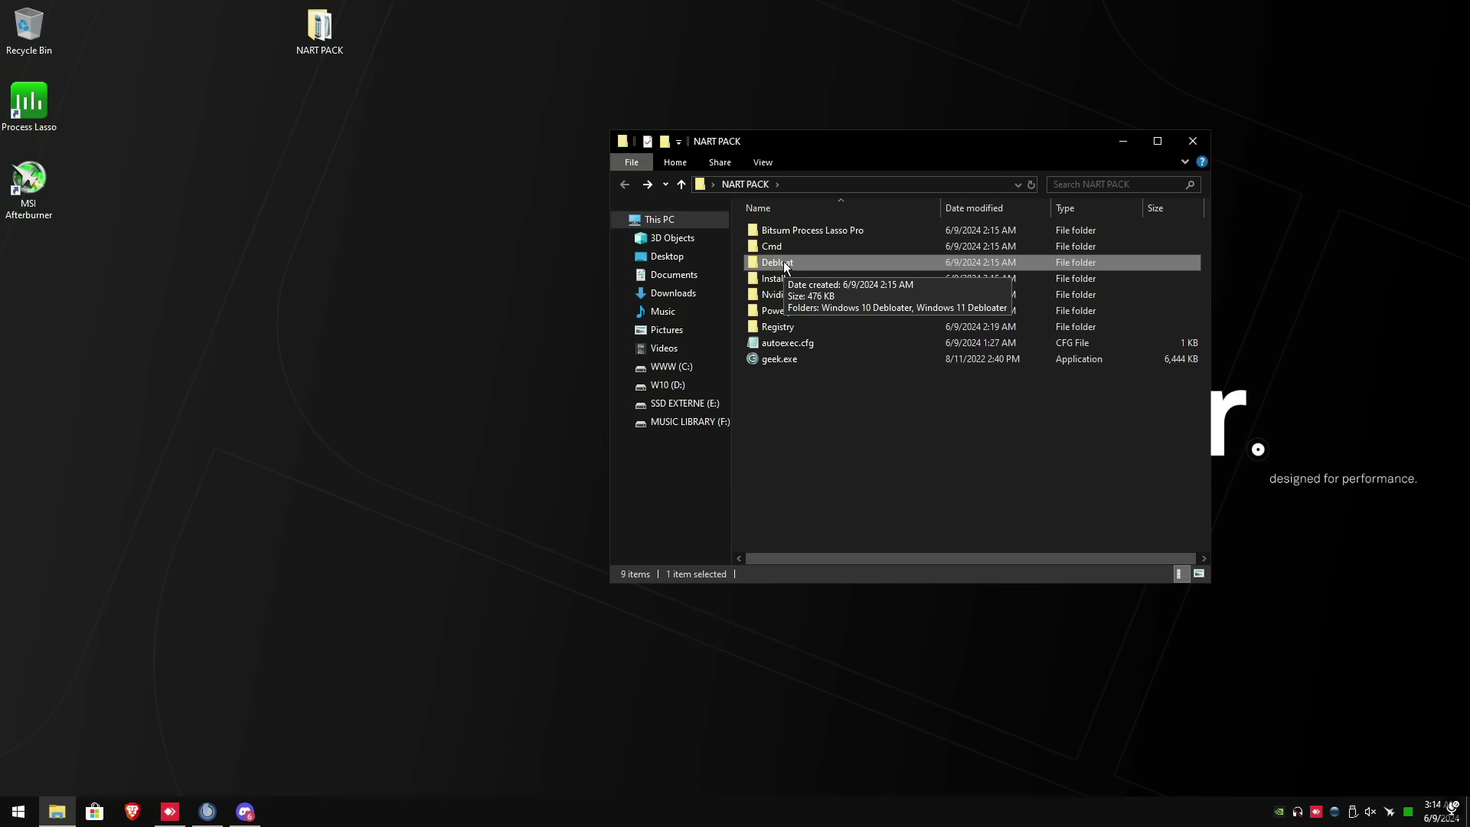
double_click(785, 264)
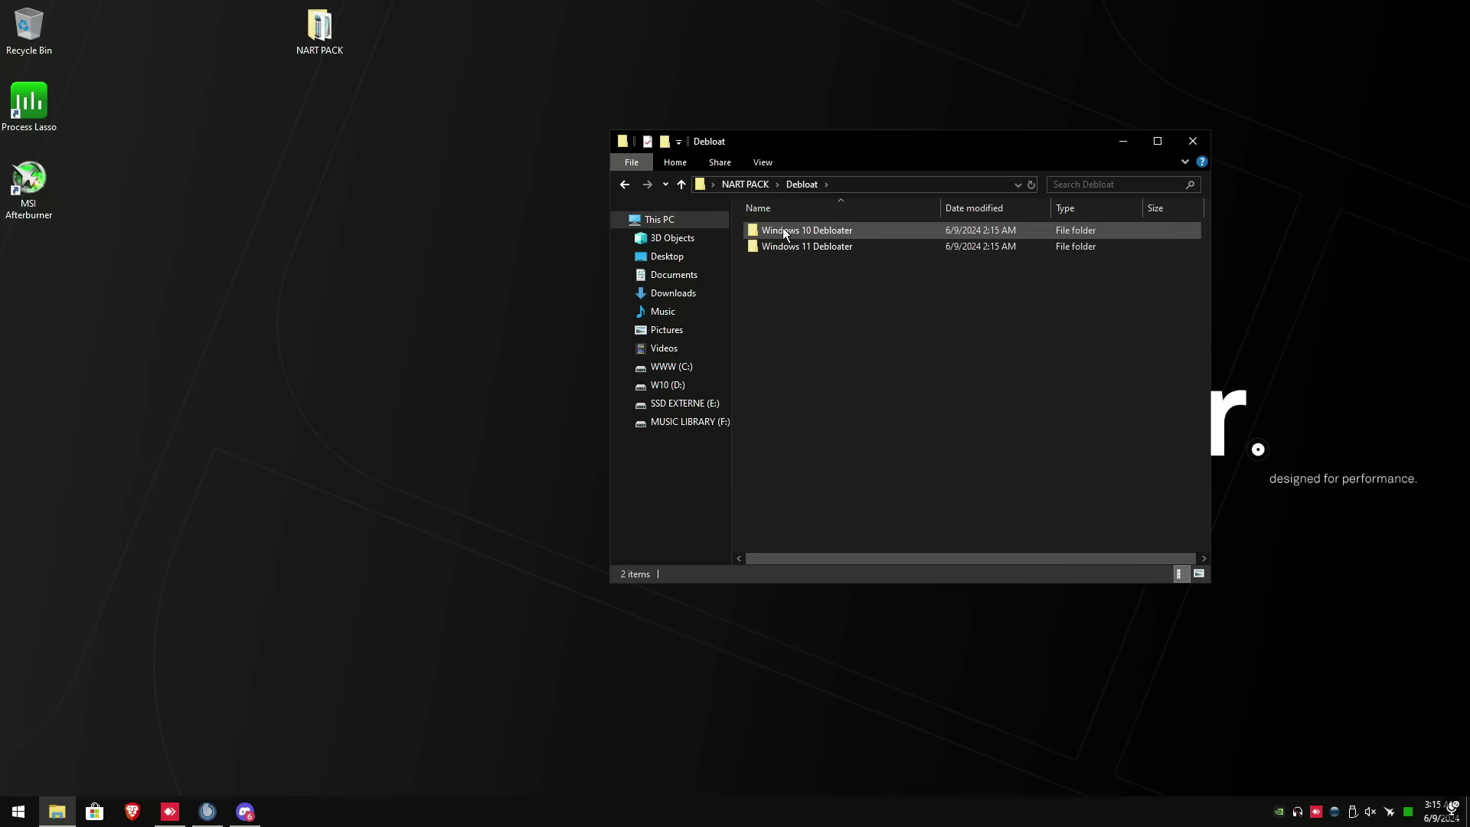
double_click(783, 230)
double_click(783, 230)
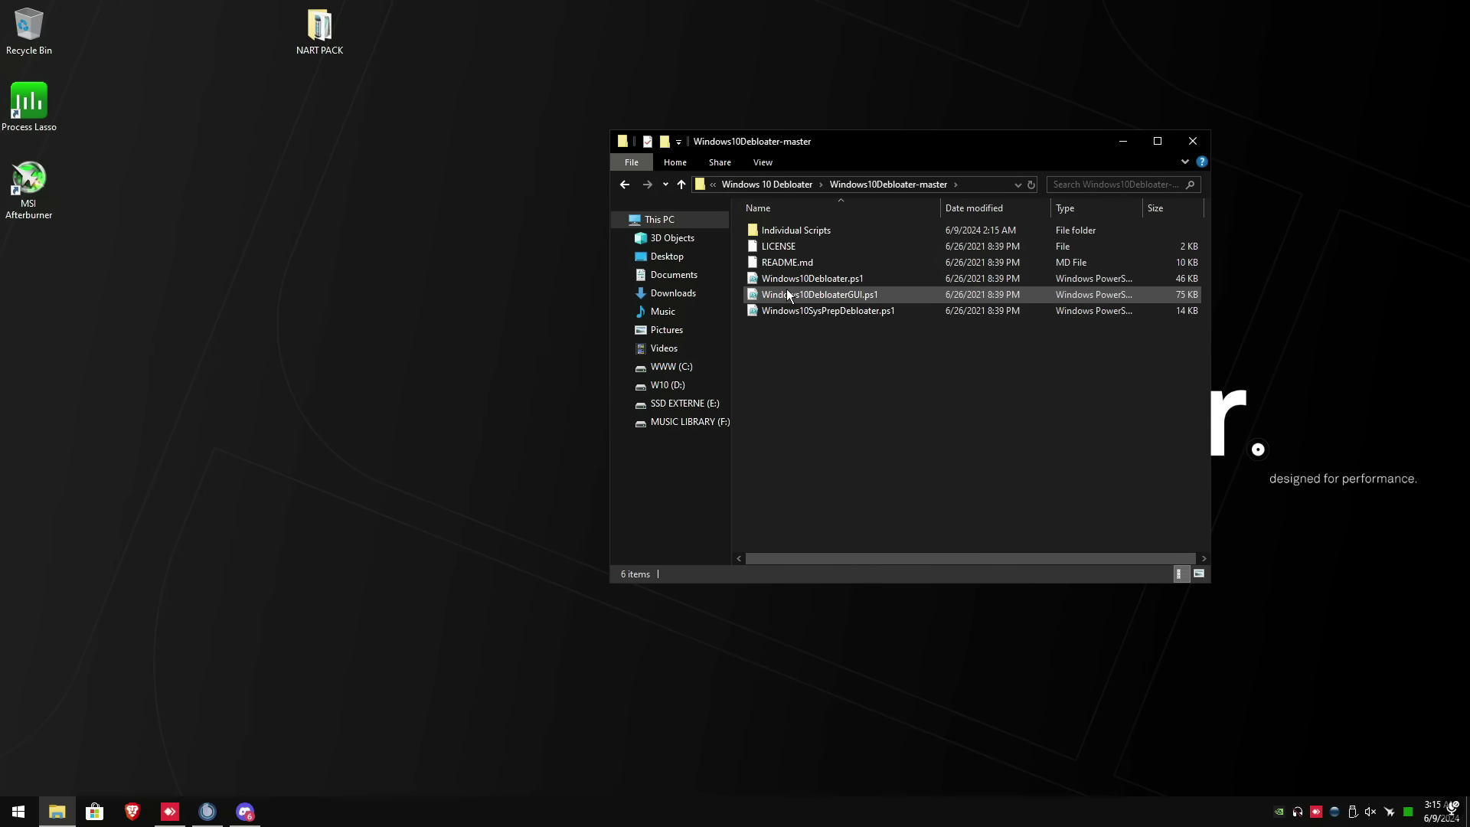
right_click(787, 292)
click(820, 315)
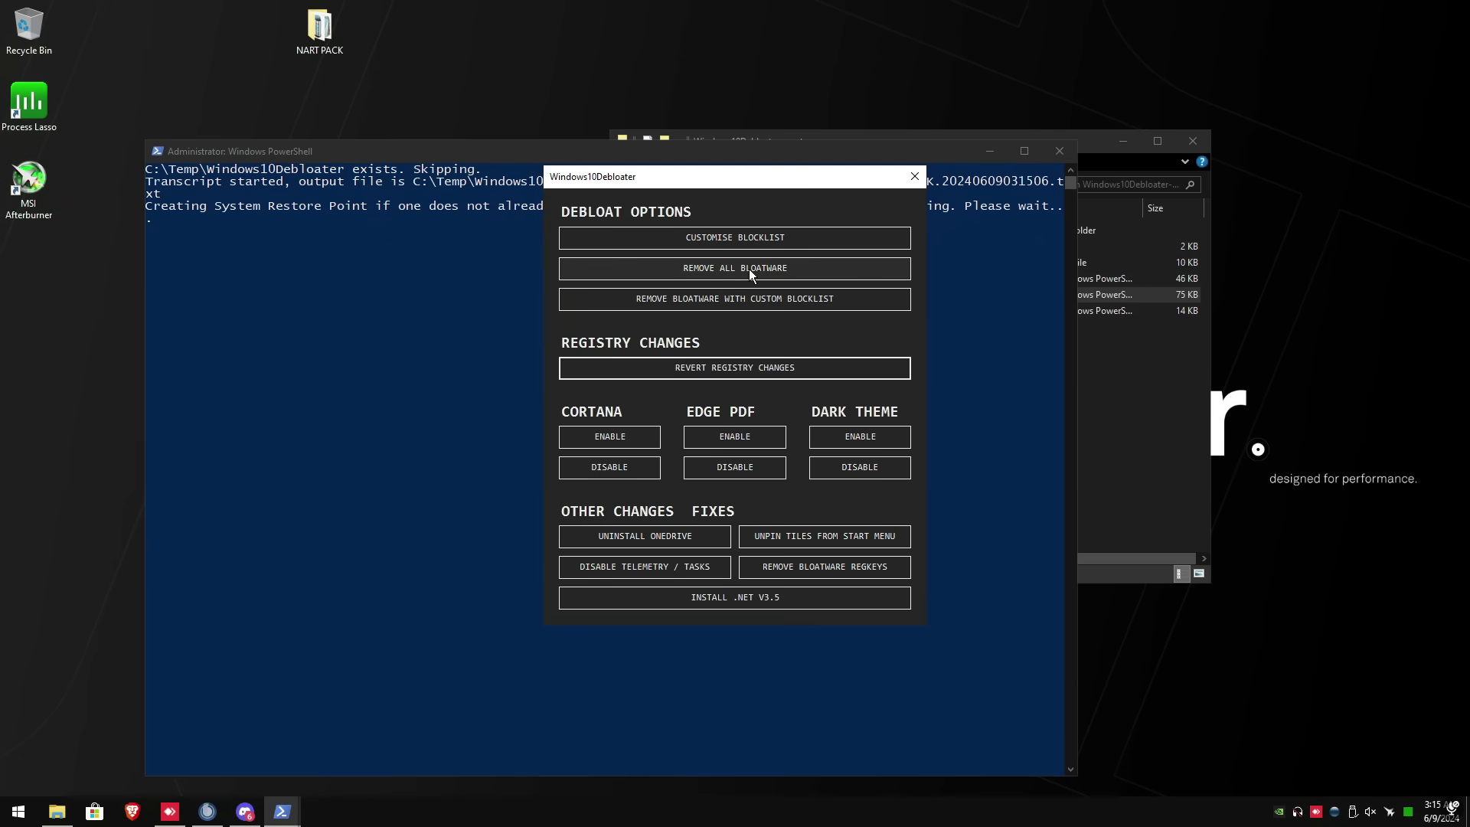
Review the custom blocklist, then remove all bloatware and the bloatware on the custom blocklist.
click(730, 238)
scroll(738, 311, down, 8)
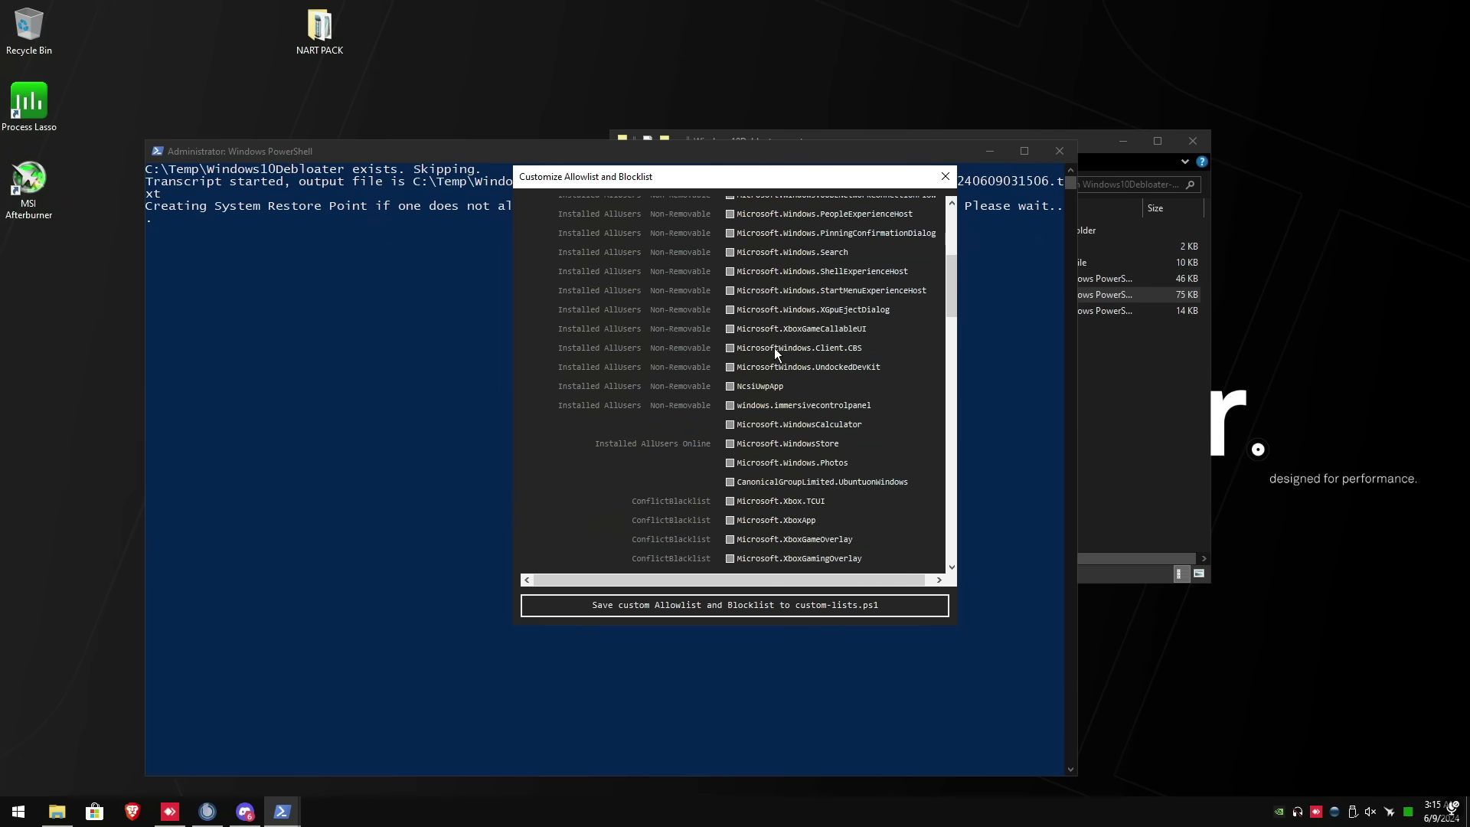
scroll(952, 447, down, 15)
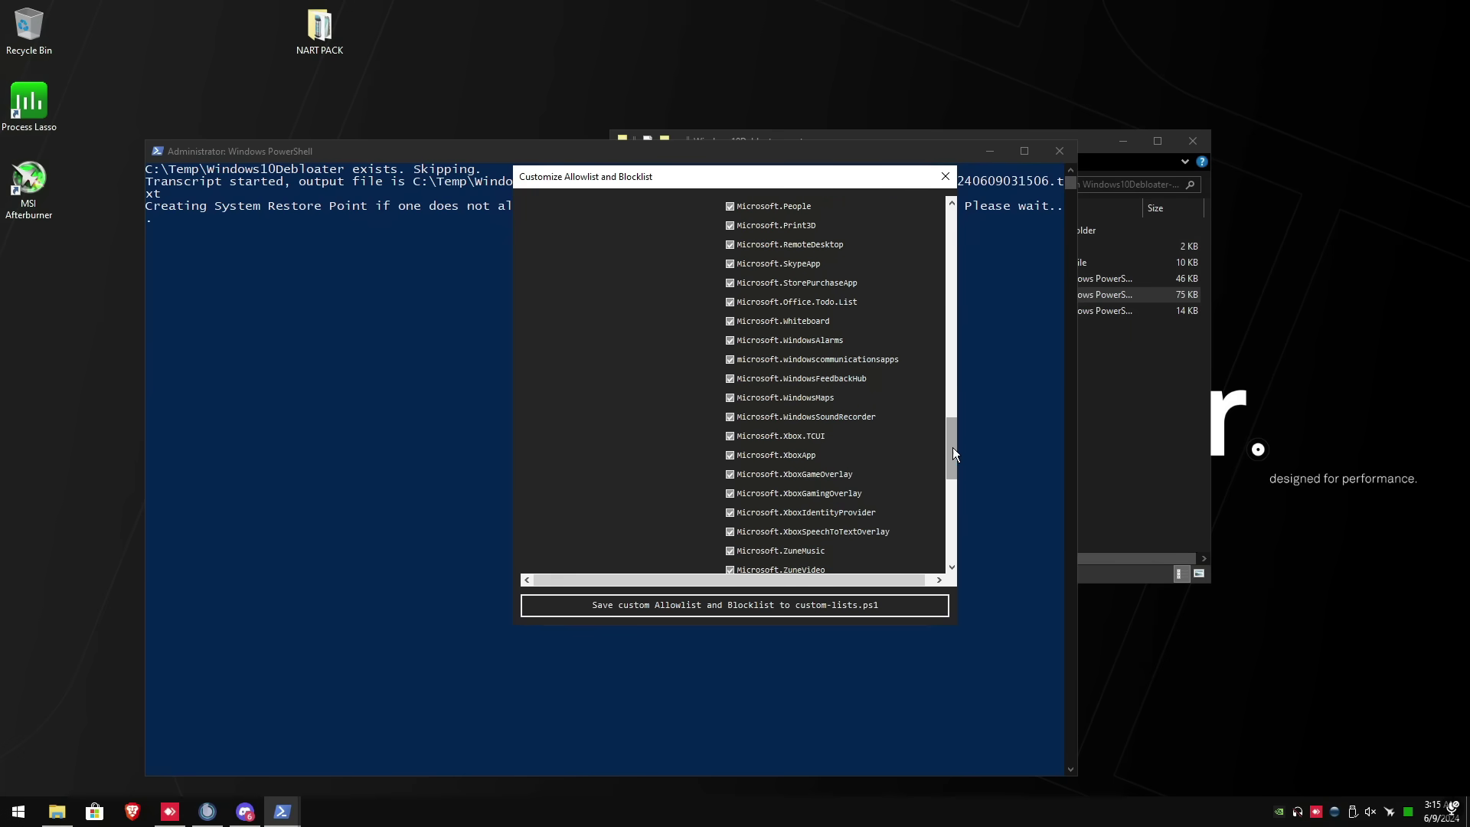
scroll(945, 470, down, 3)
scroll(943, 472, up, 12)
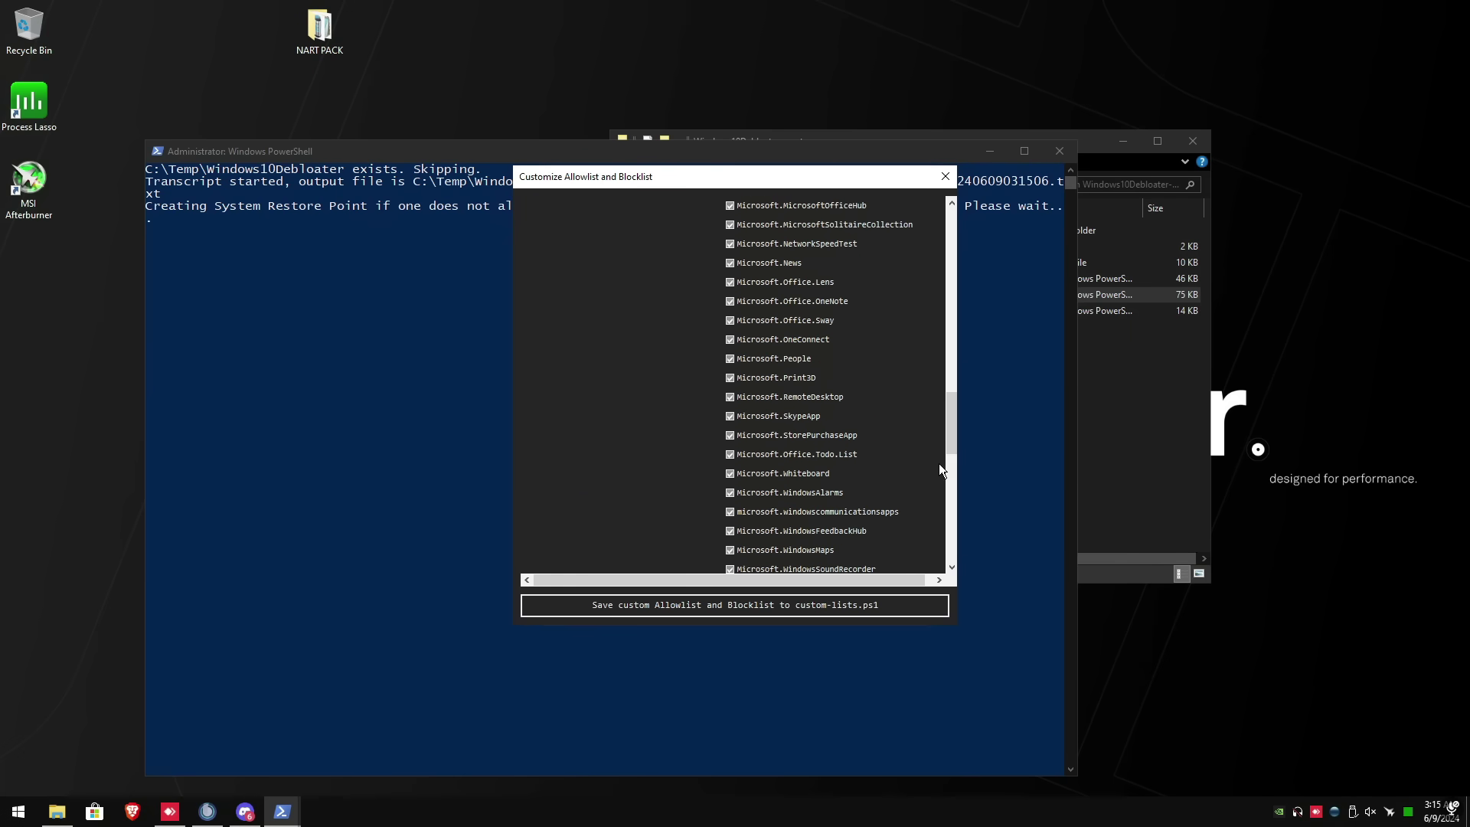
scroll(926, 344, up, 10)
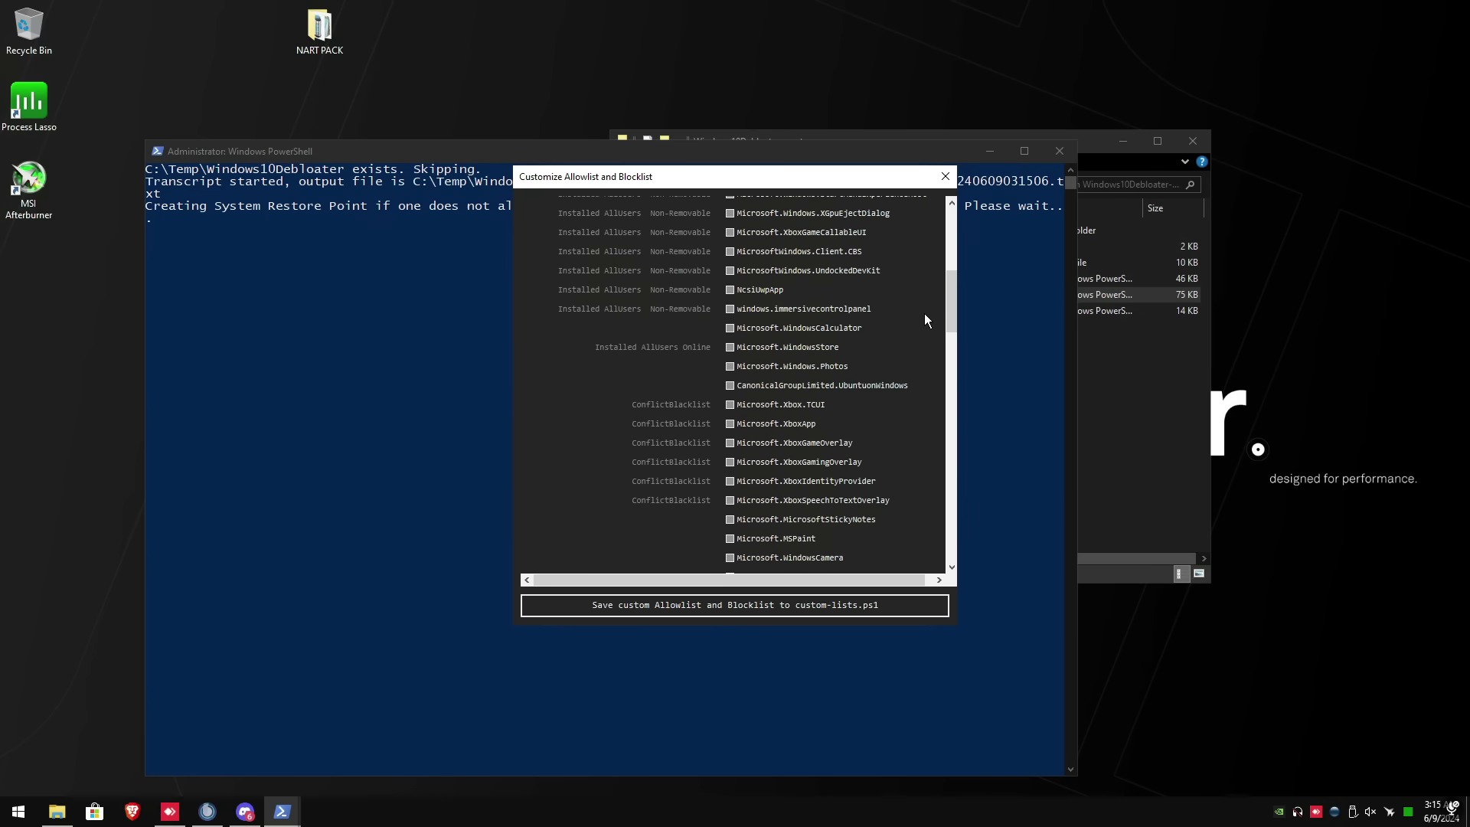
click(944, 177)
click(735, 270)
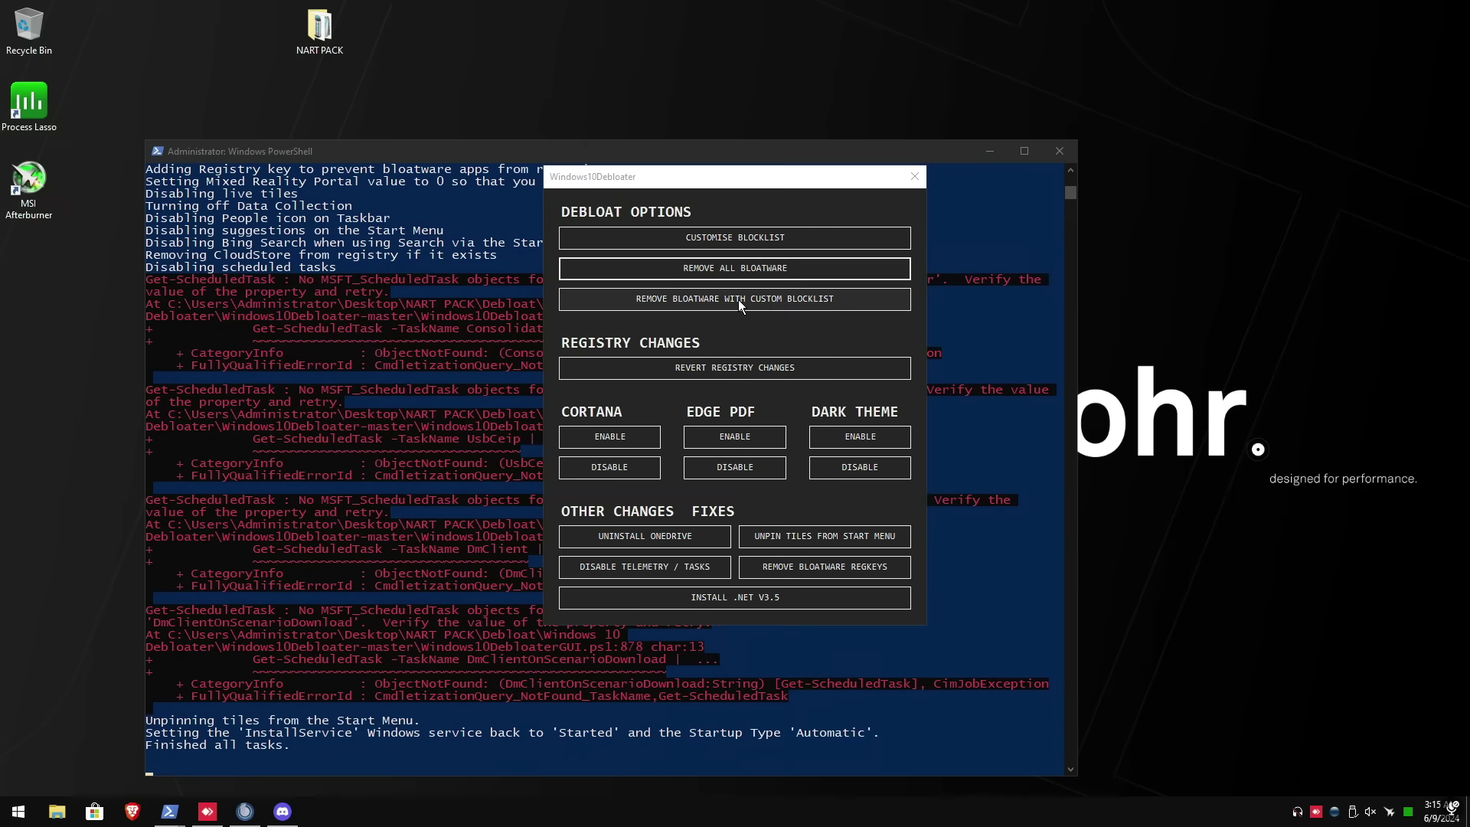
click(738, 300)
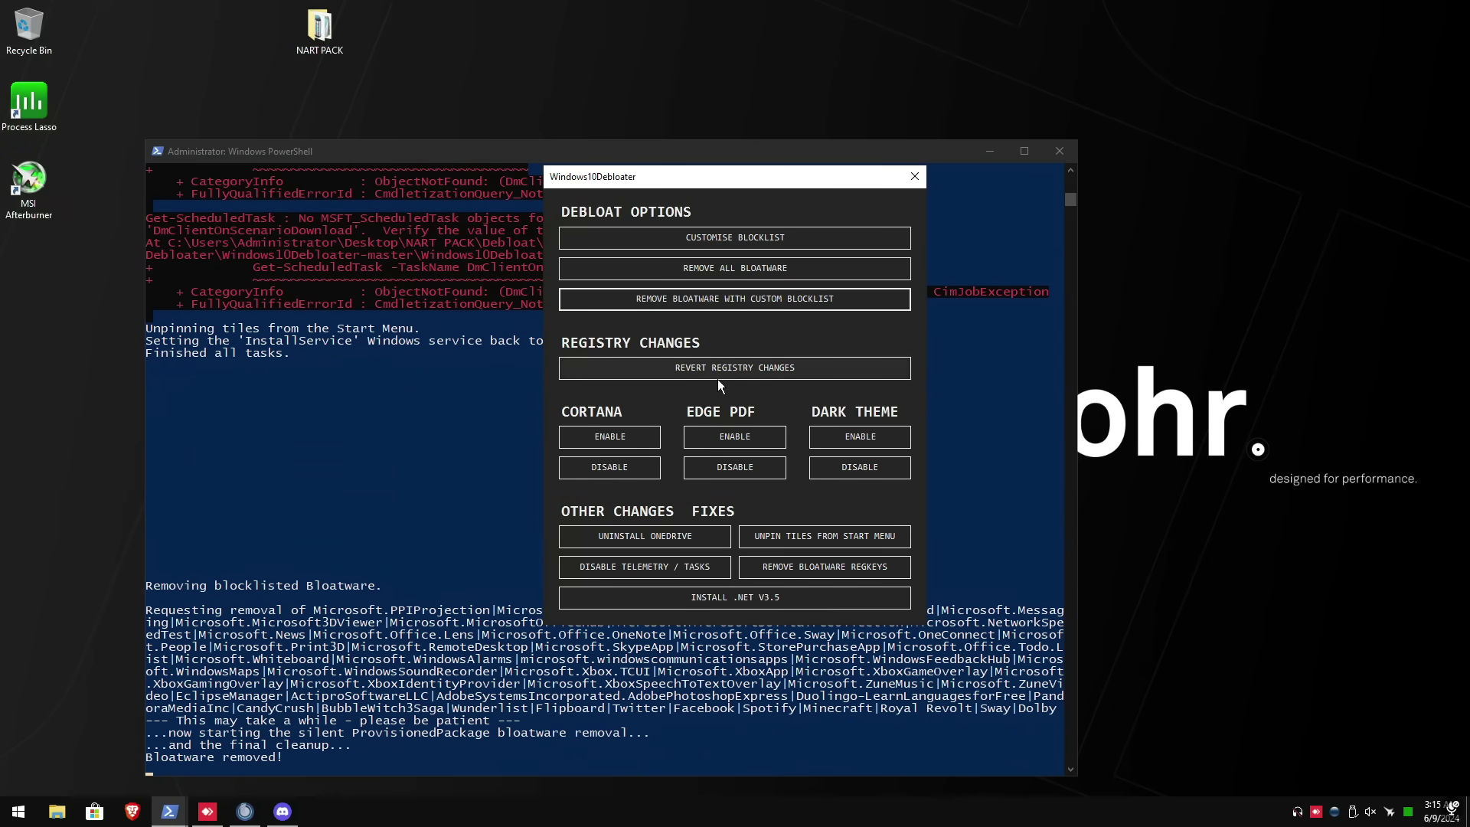
Disable Cortana and telemetry, enable dark theme, uninstall OneDrive, and remove bloatware registry keys.
click(614, 469)
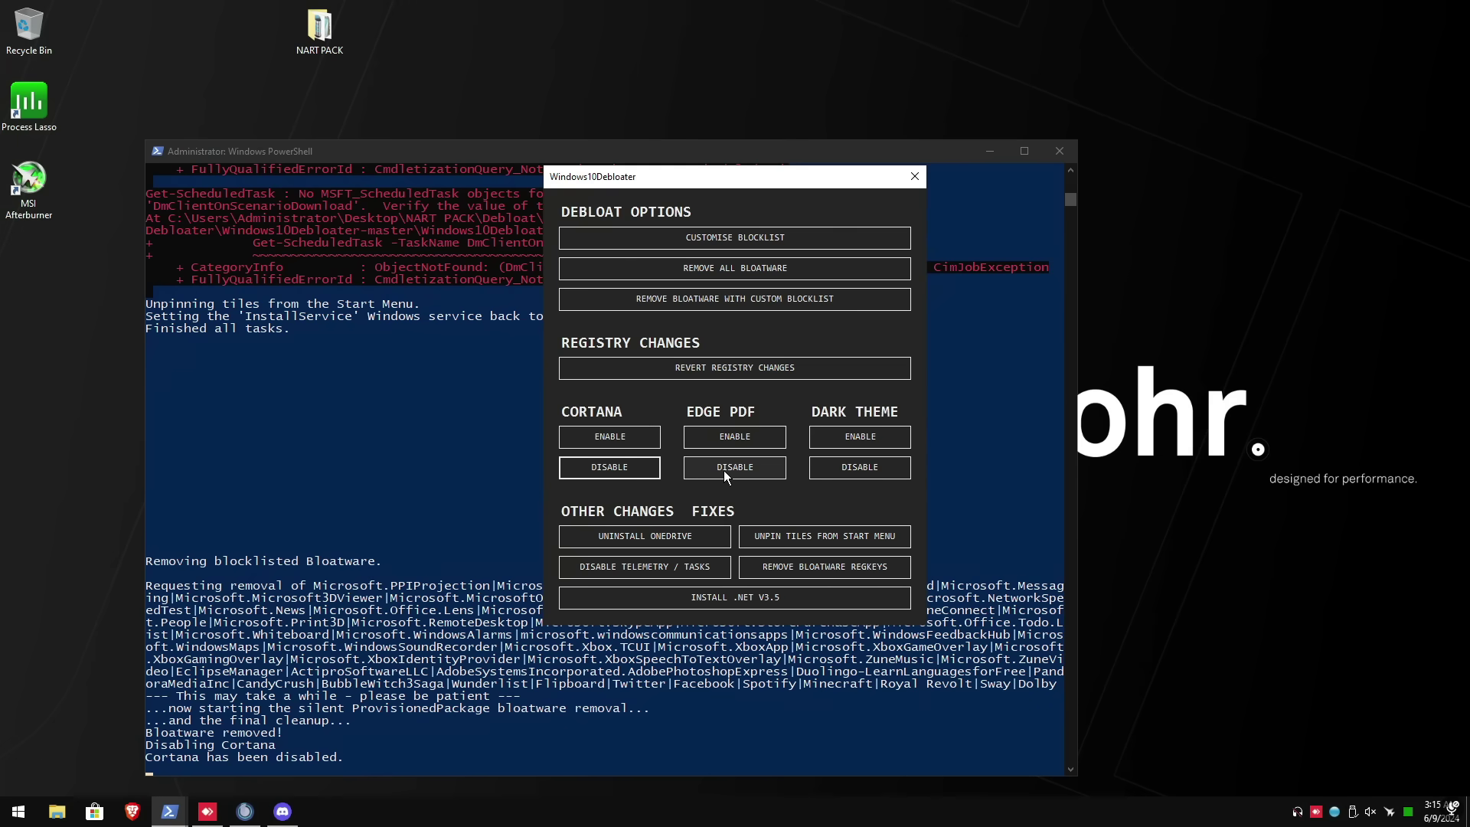
click(845, 434)
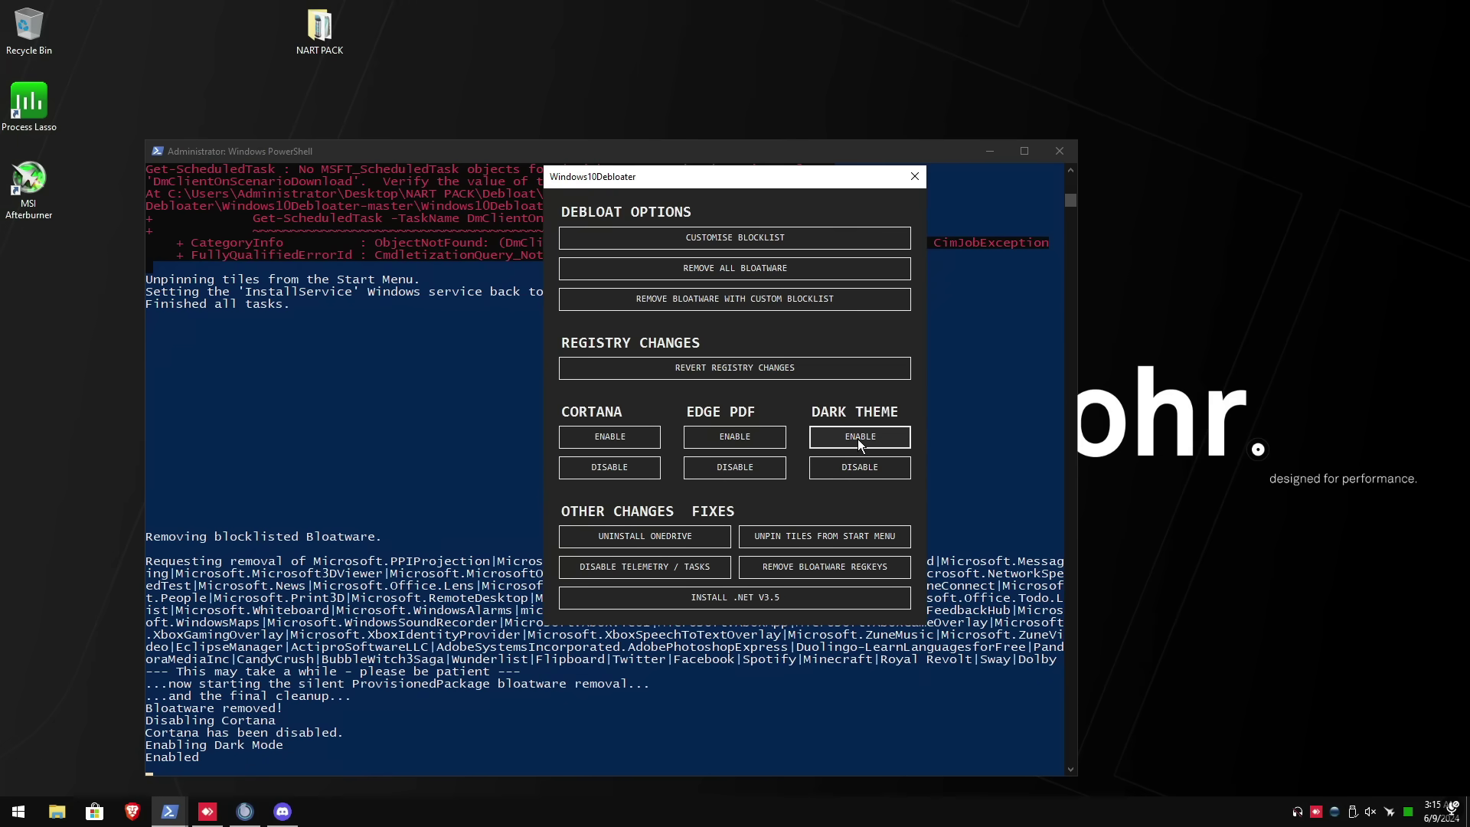
click(683, 531)
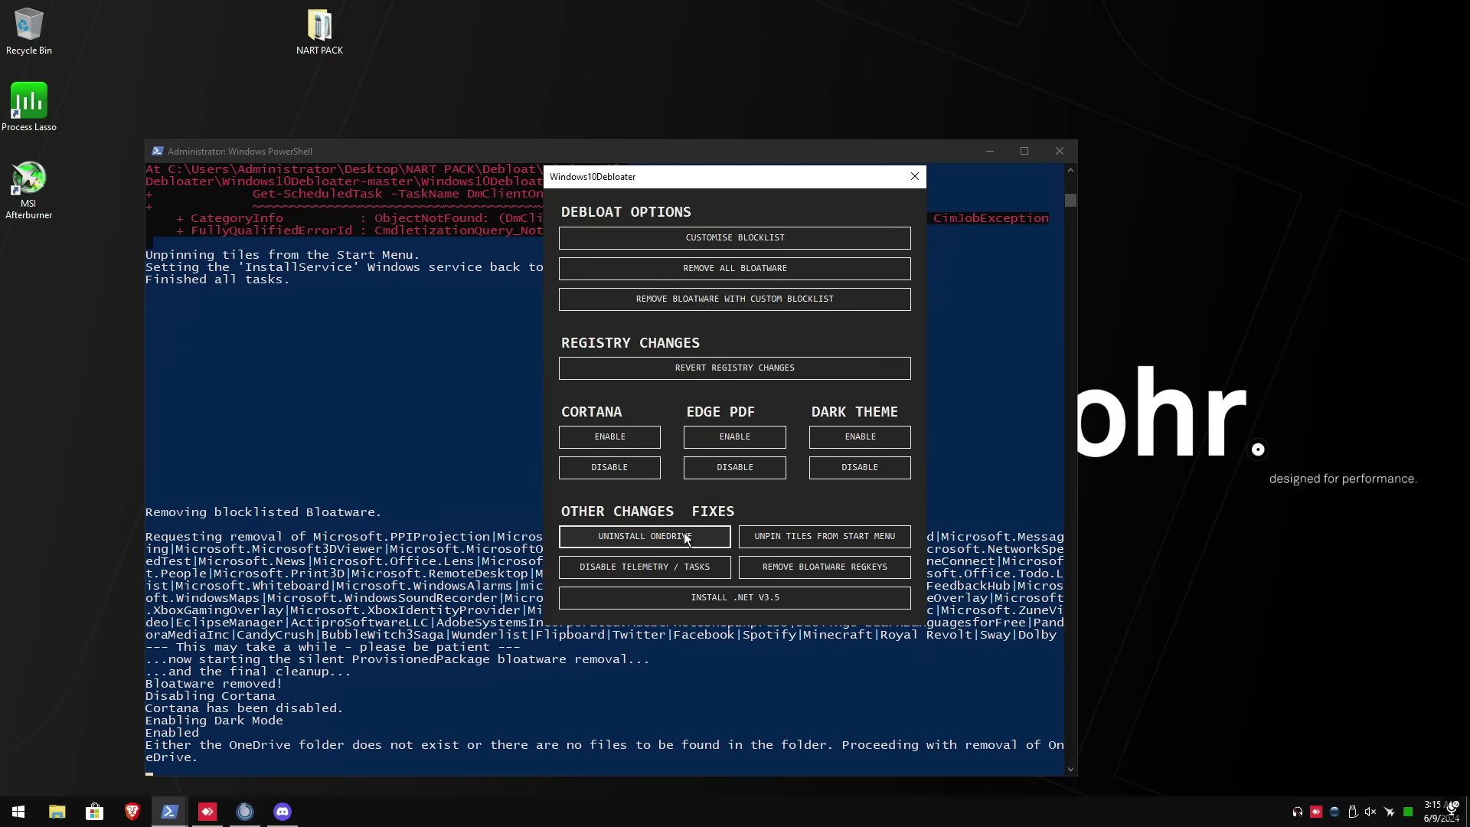
click(681, 567)
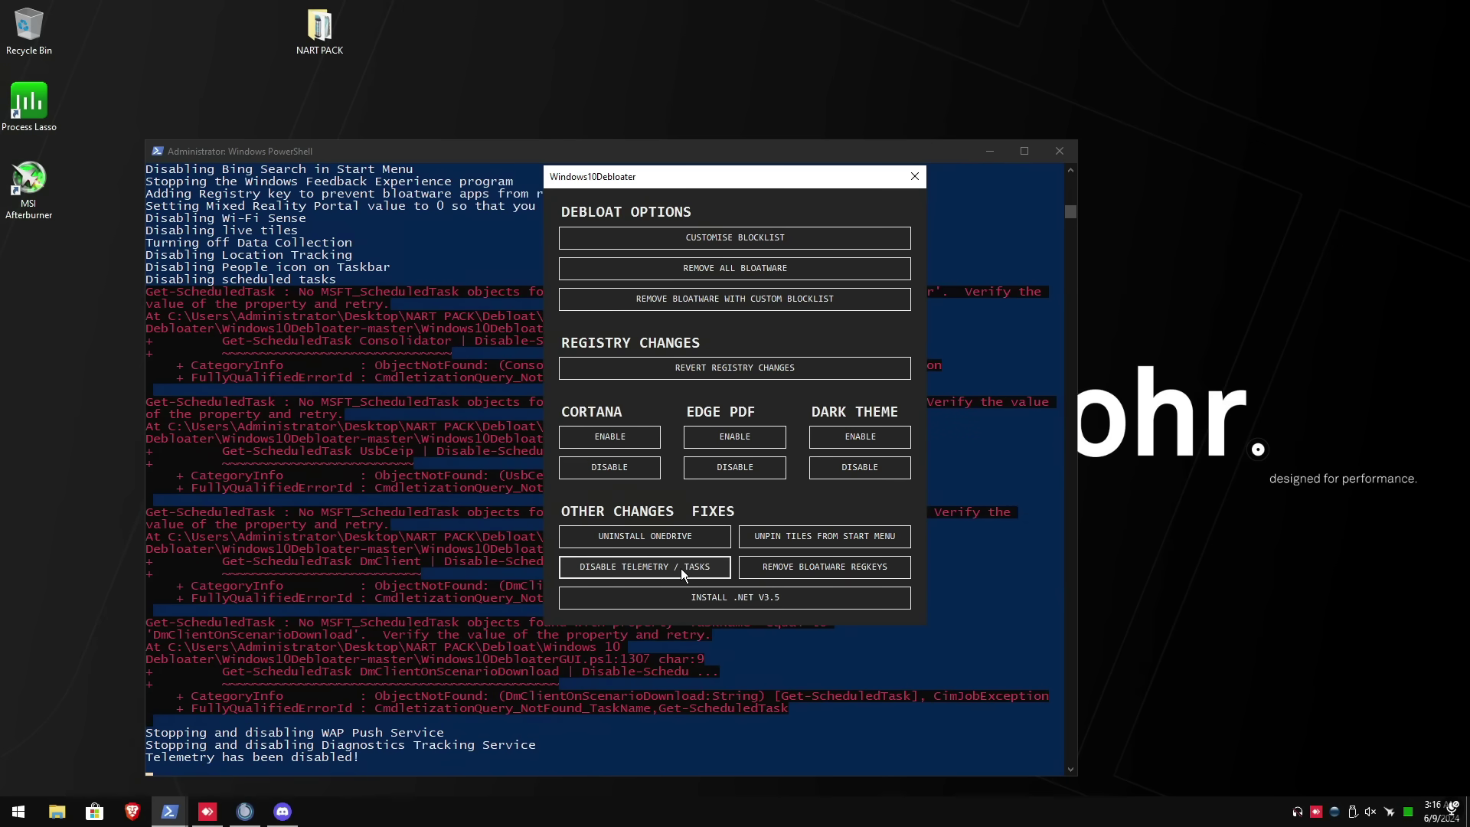
click(808, 568)
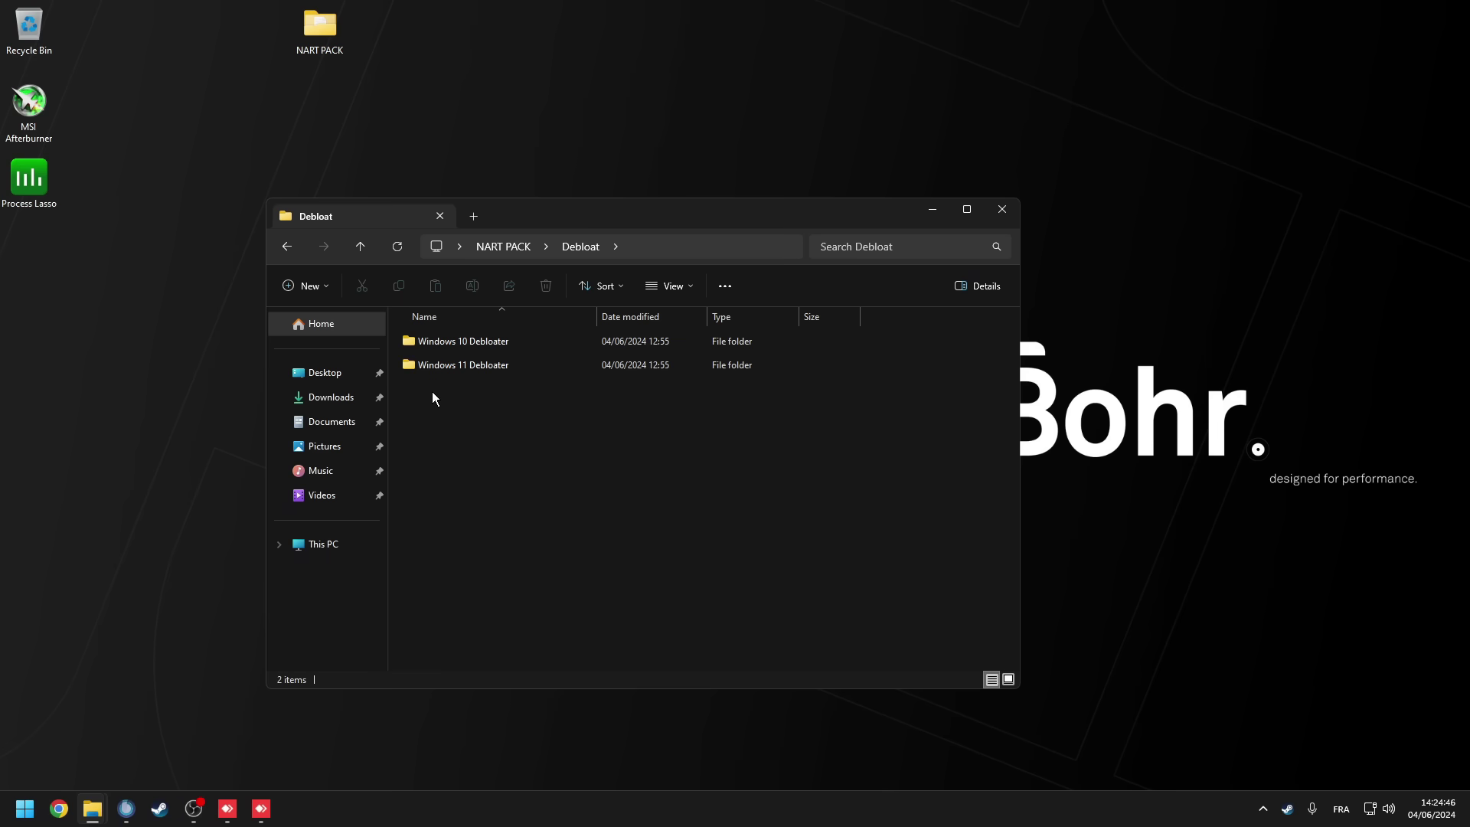
Run Launch.bat from the Windows 11 Debloater folder as administrator.
double_click(454, 366)
right_click(438, 413)
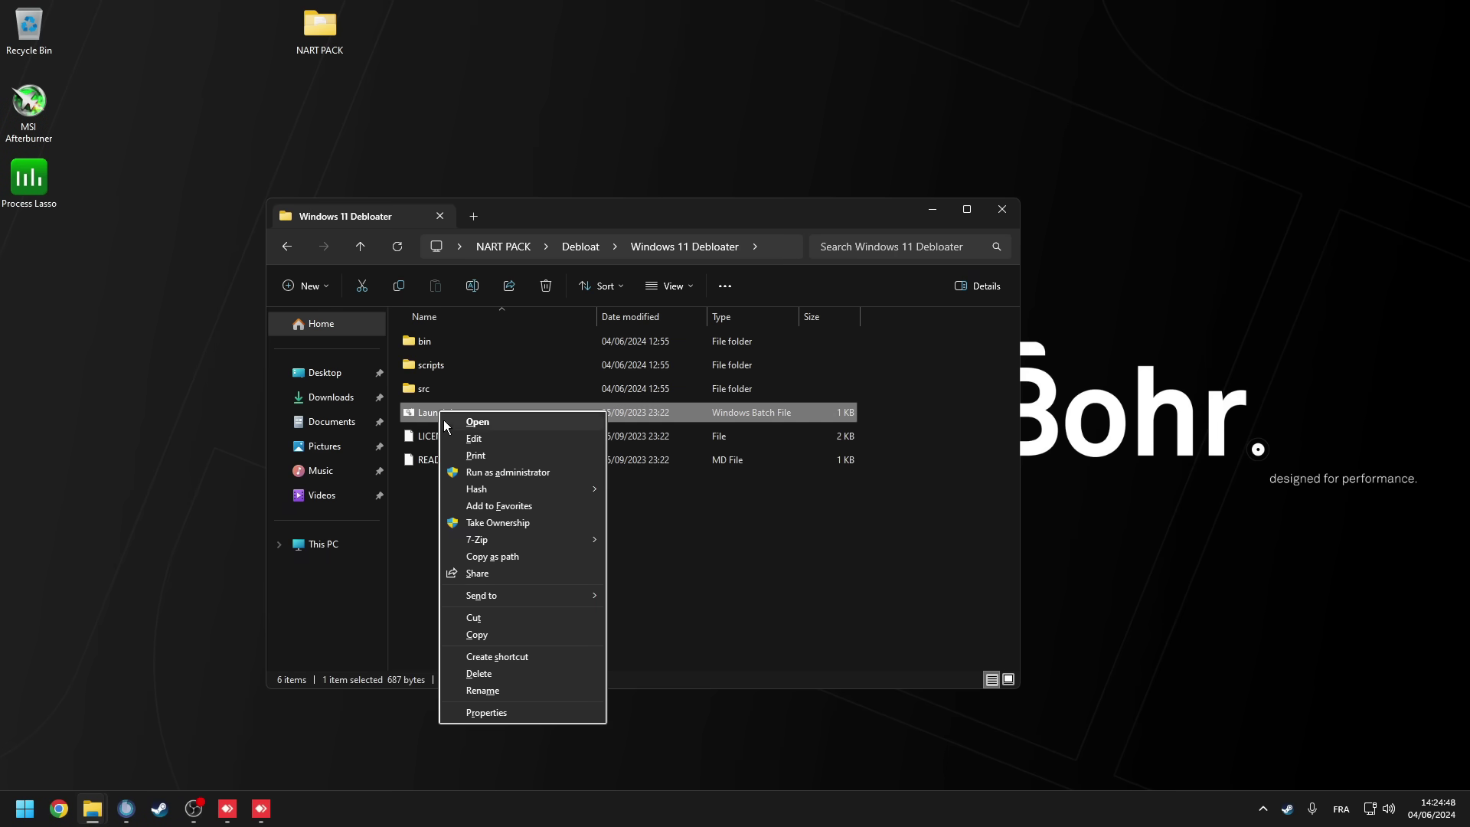
click(486, 473)
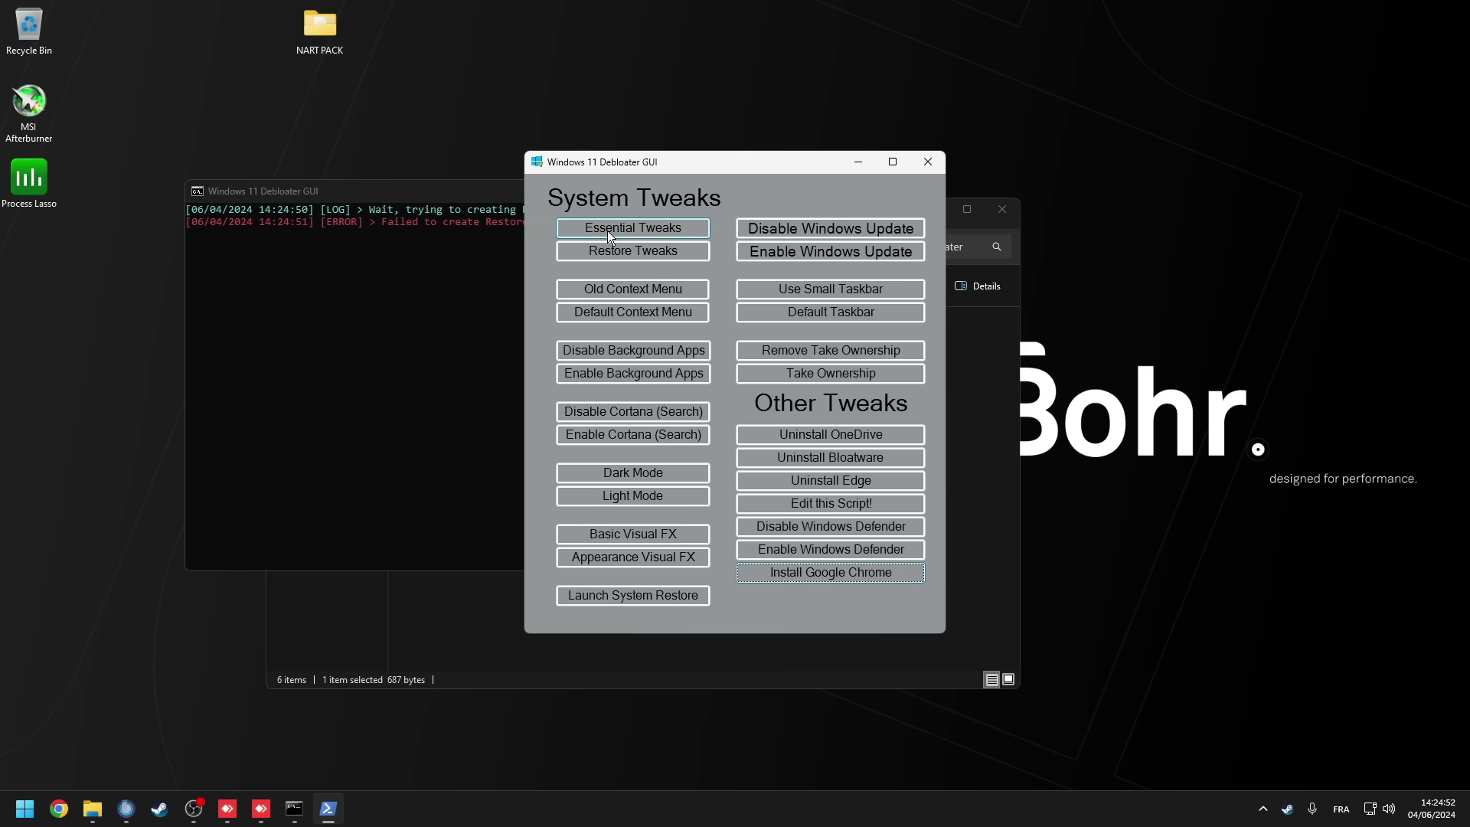
Apply Essential Tweaks, Old Context Menu, Dark Mode; disable background apps and Cortana; uninstall OneDrive and bloatware.
click(608, 231)
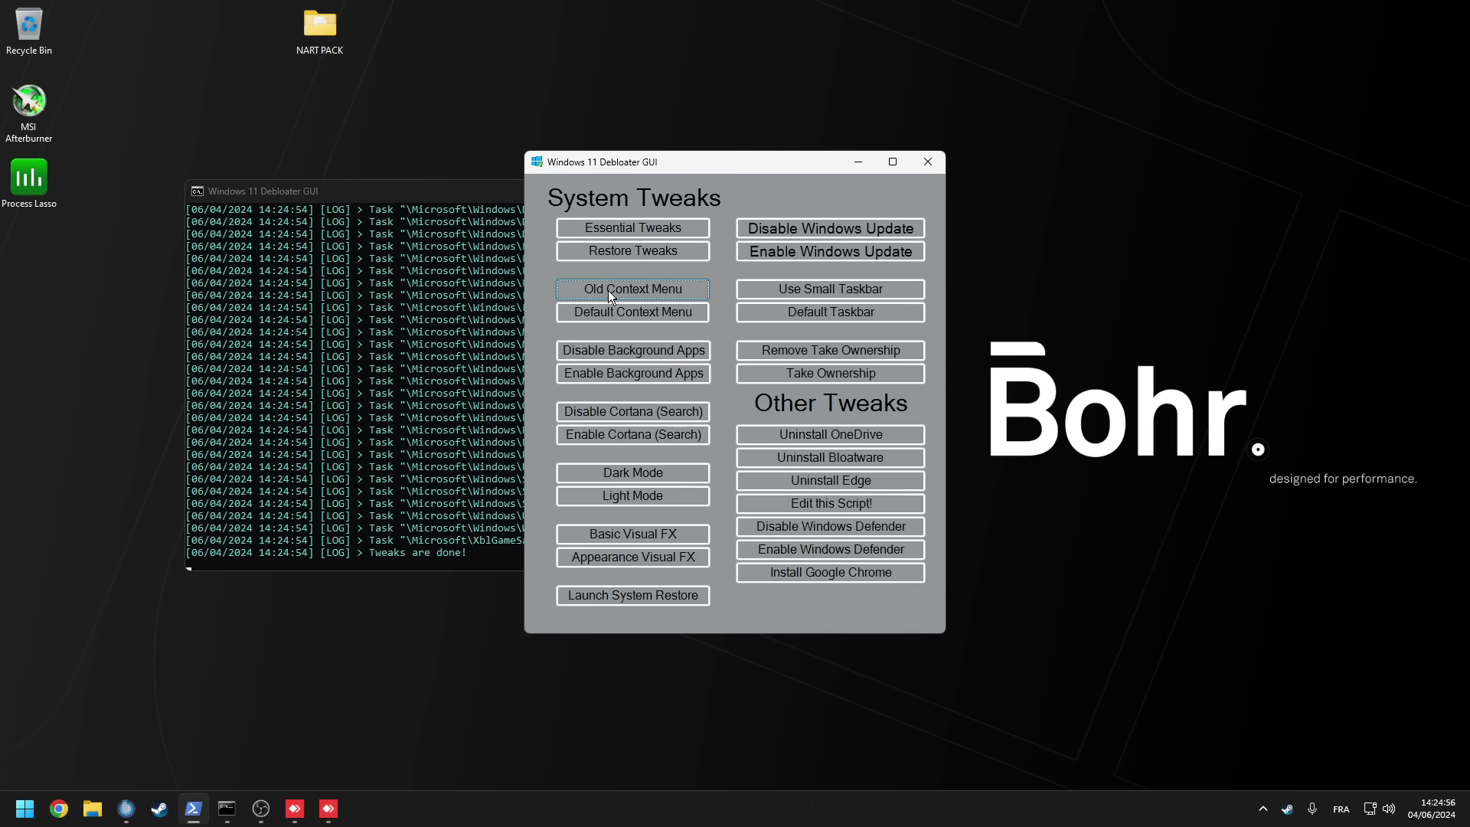
click(608, 291)
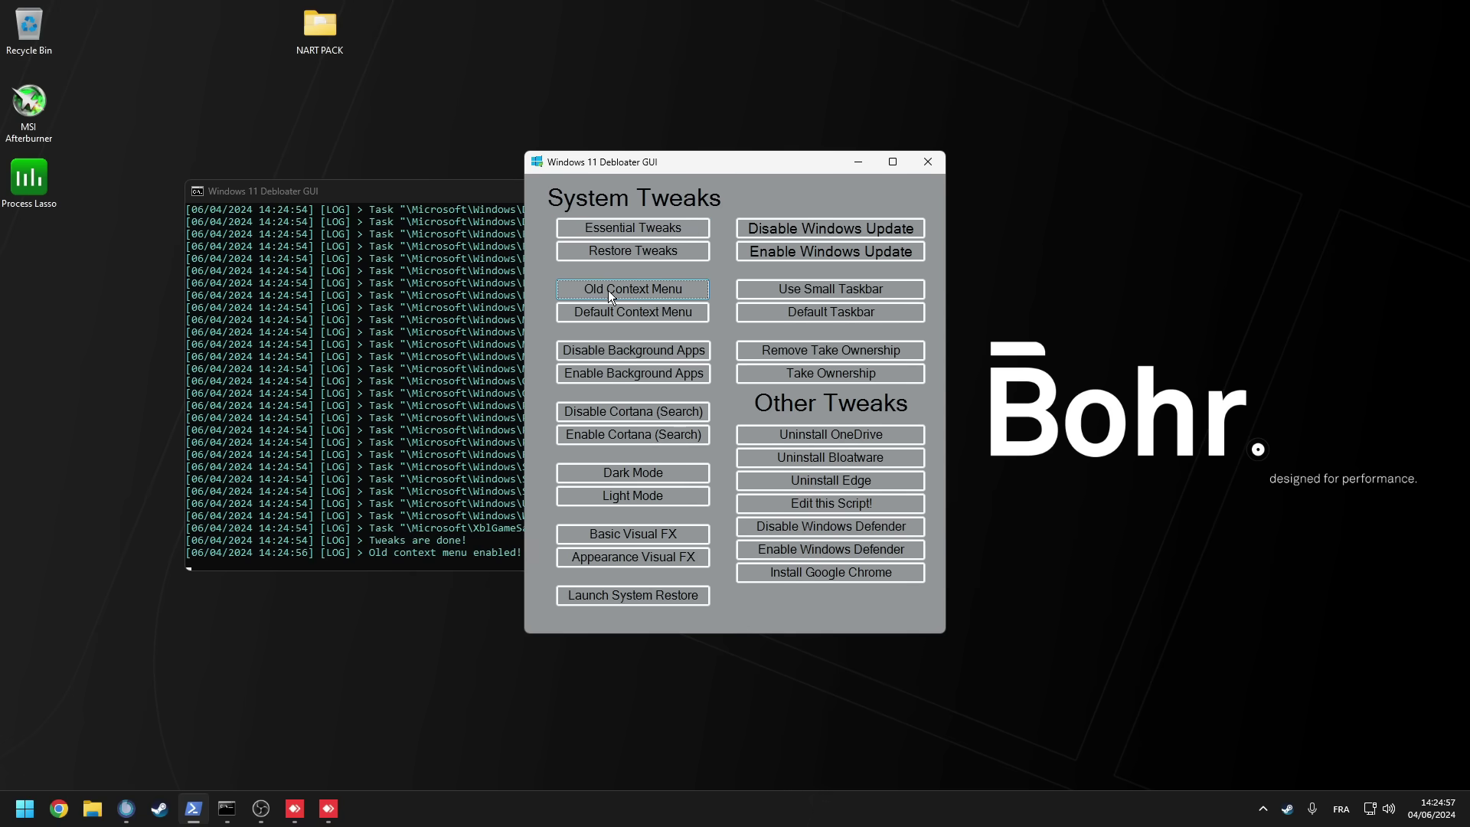
click(598, 352)
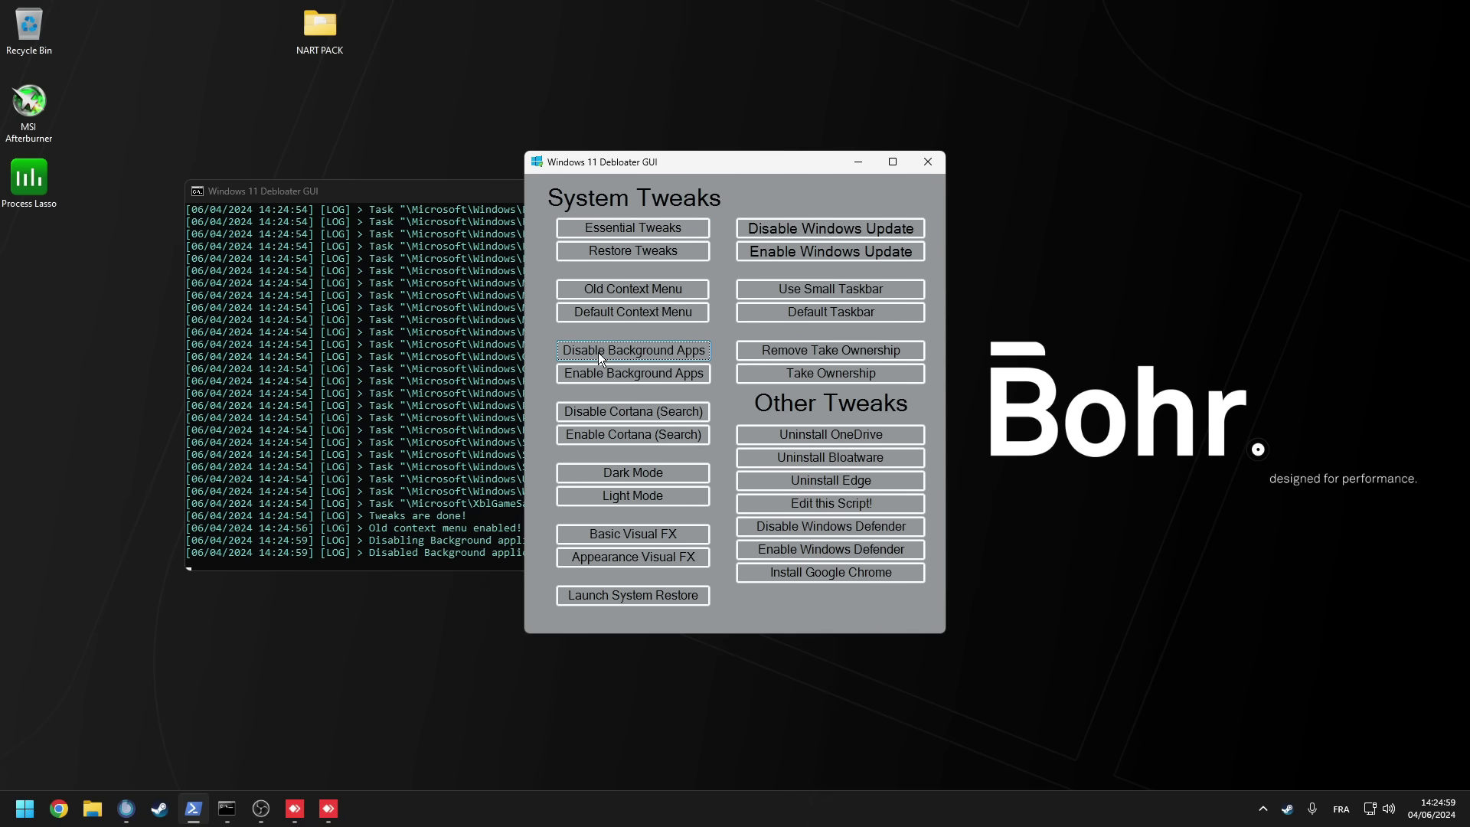
click(591, 415)
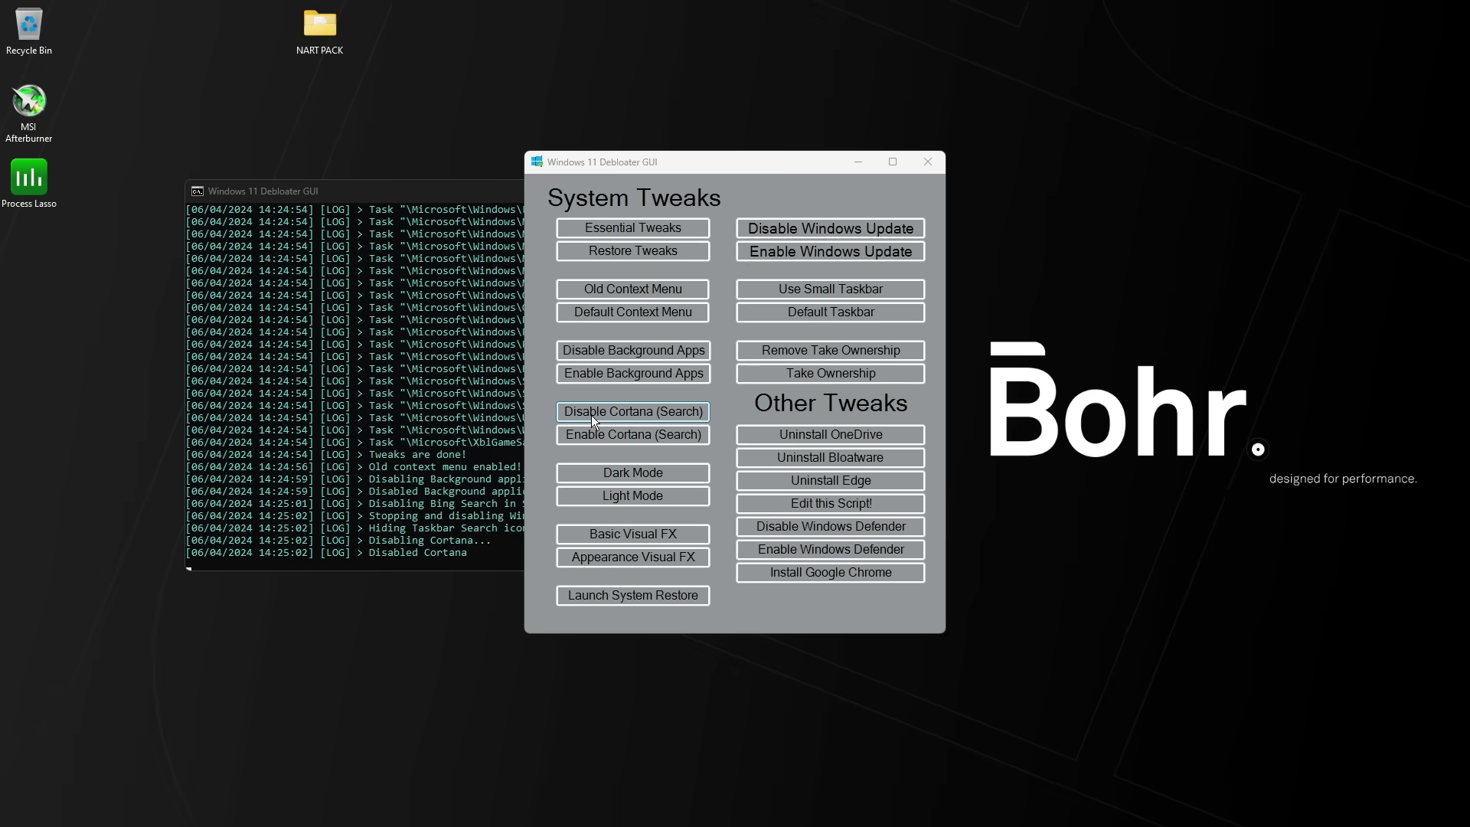
click(617, 473)
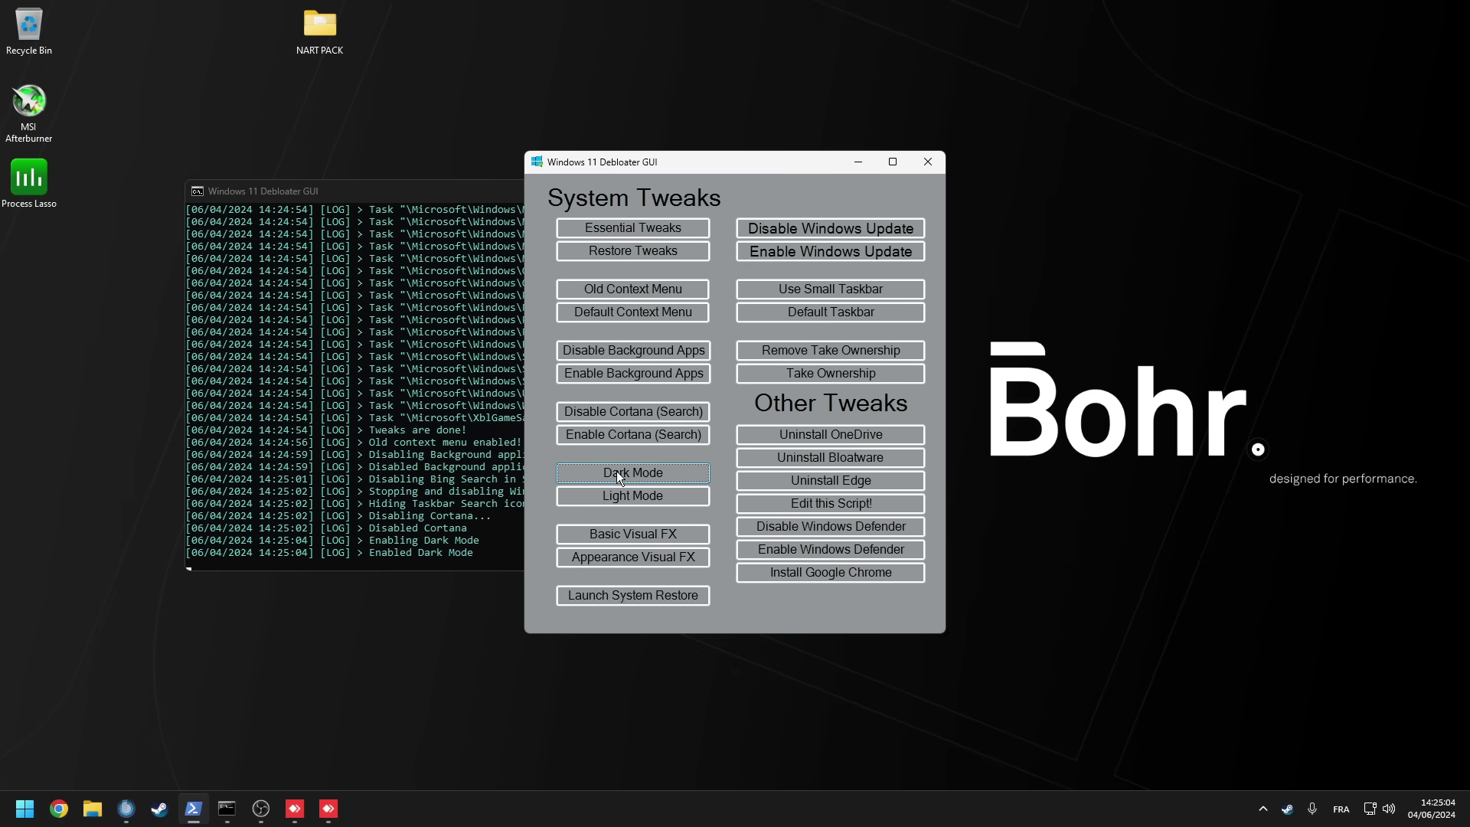
click(801, 433)
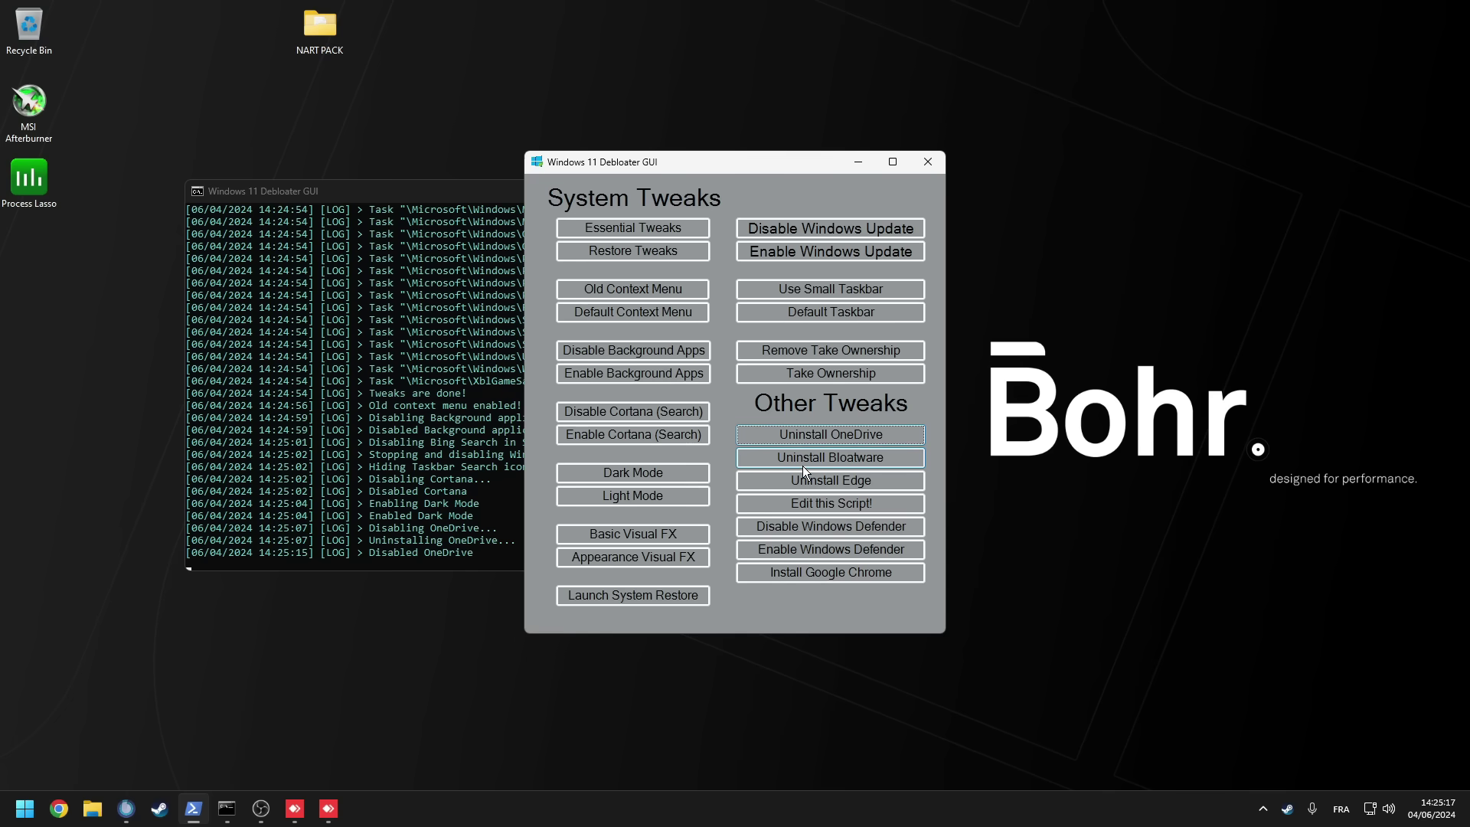
click(802, 464)
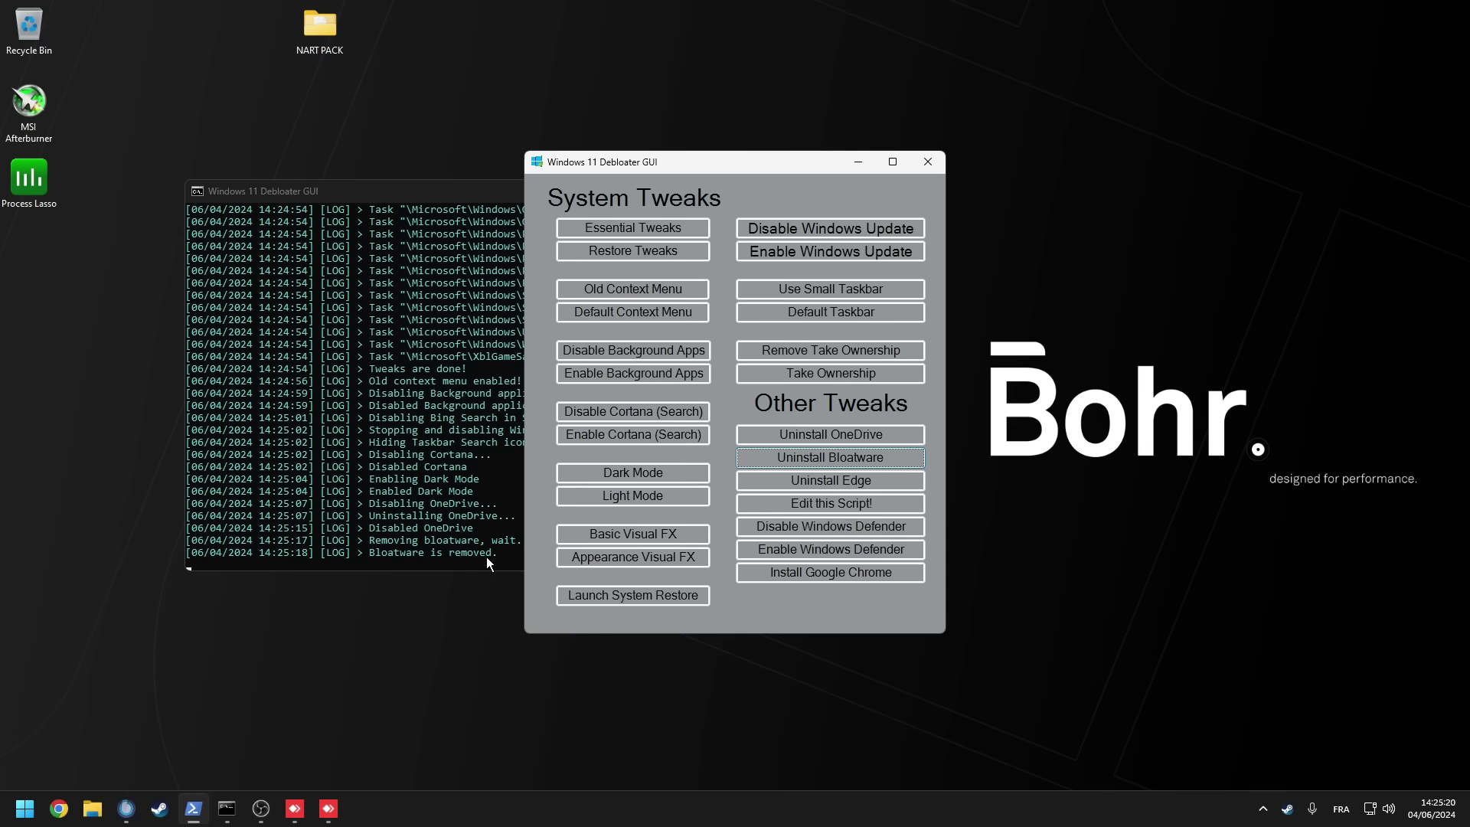
Close the debloater and open the Installers folder inside NART PACK.
click(925, 160)
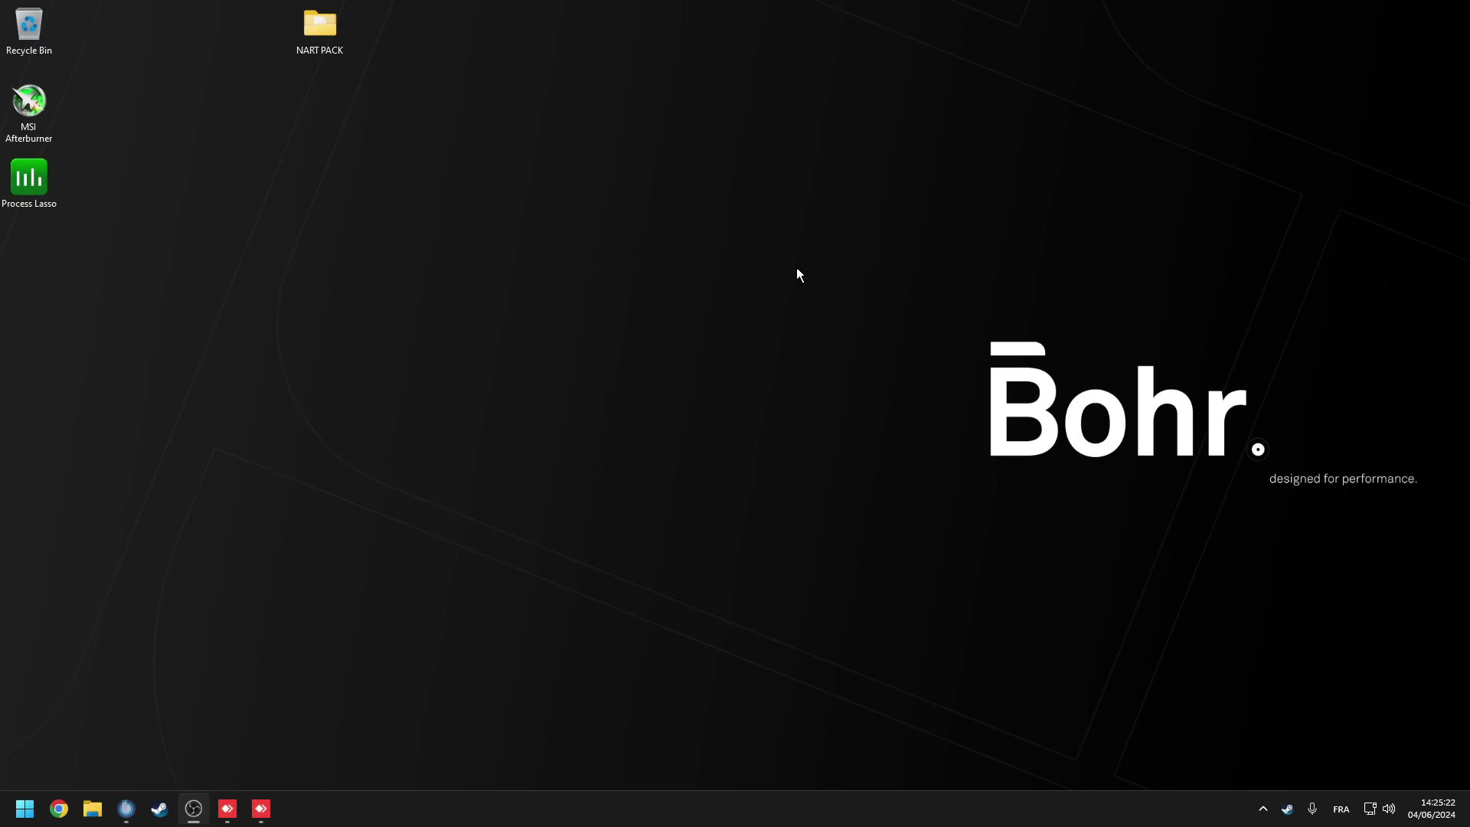
double_click(330, 29)
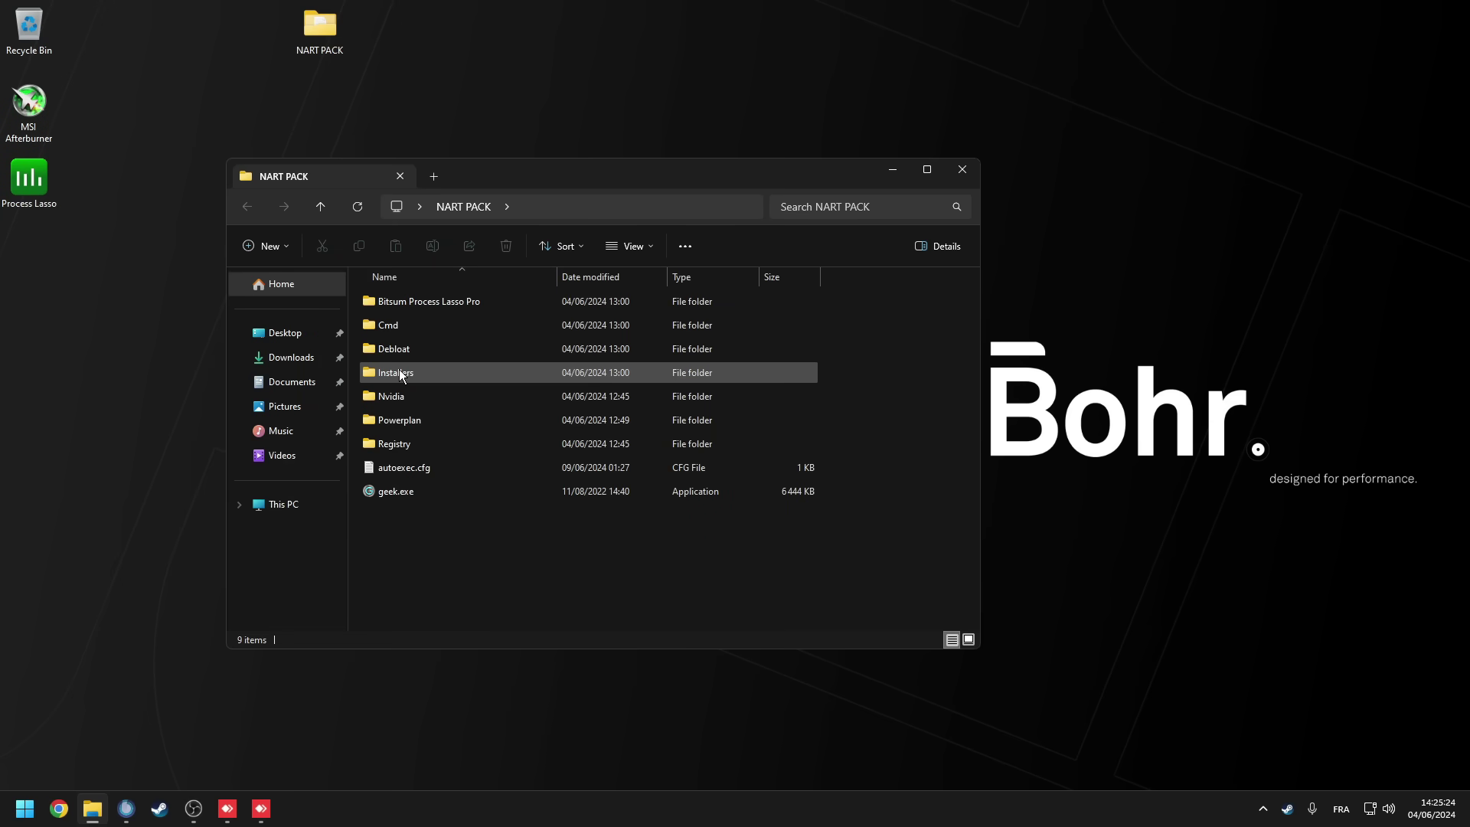
double_click(398, 371)
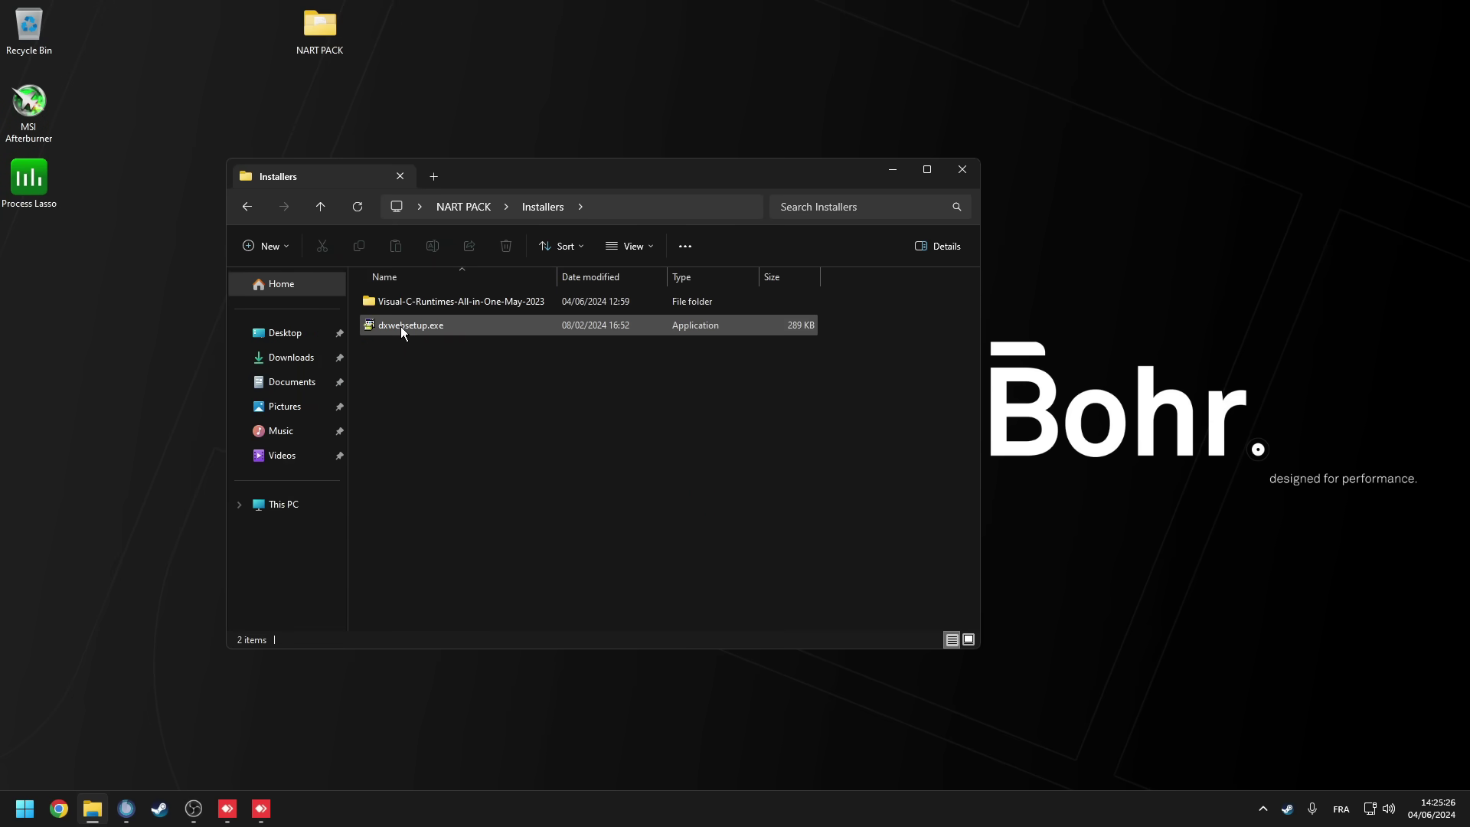
Run the DirectX web setup, accepting the licence and declining the Bing Bar.
double_click(401, 326)
click(382, 381)
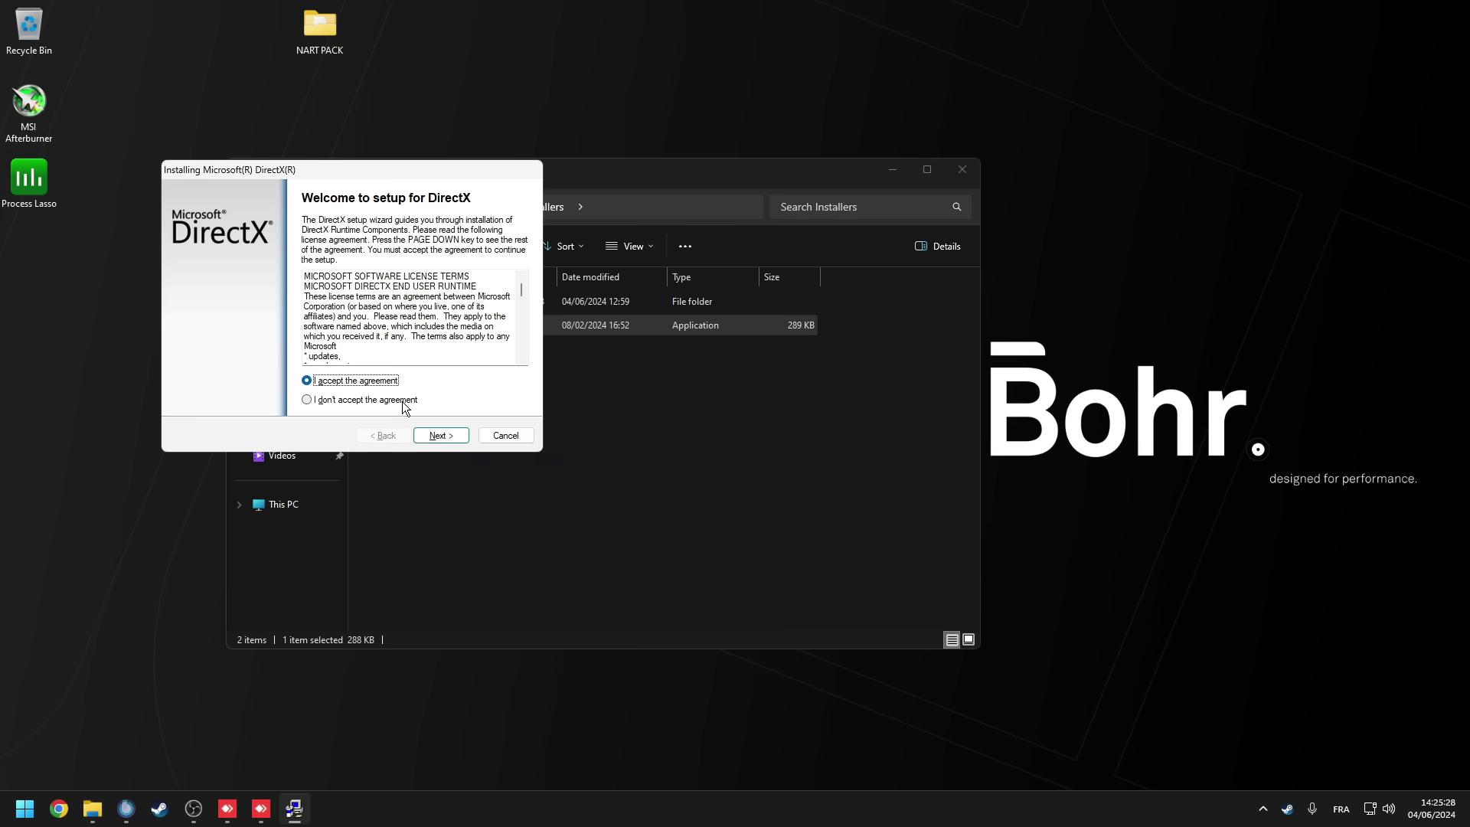
click(434, 433)
click(335, 330)
click(435, 434)
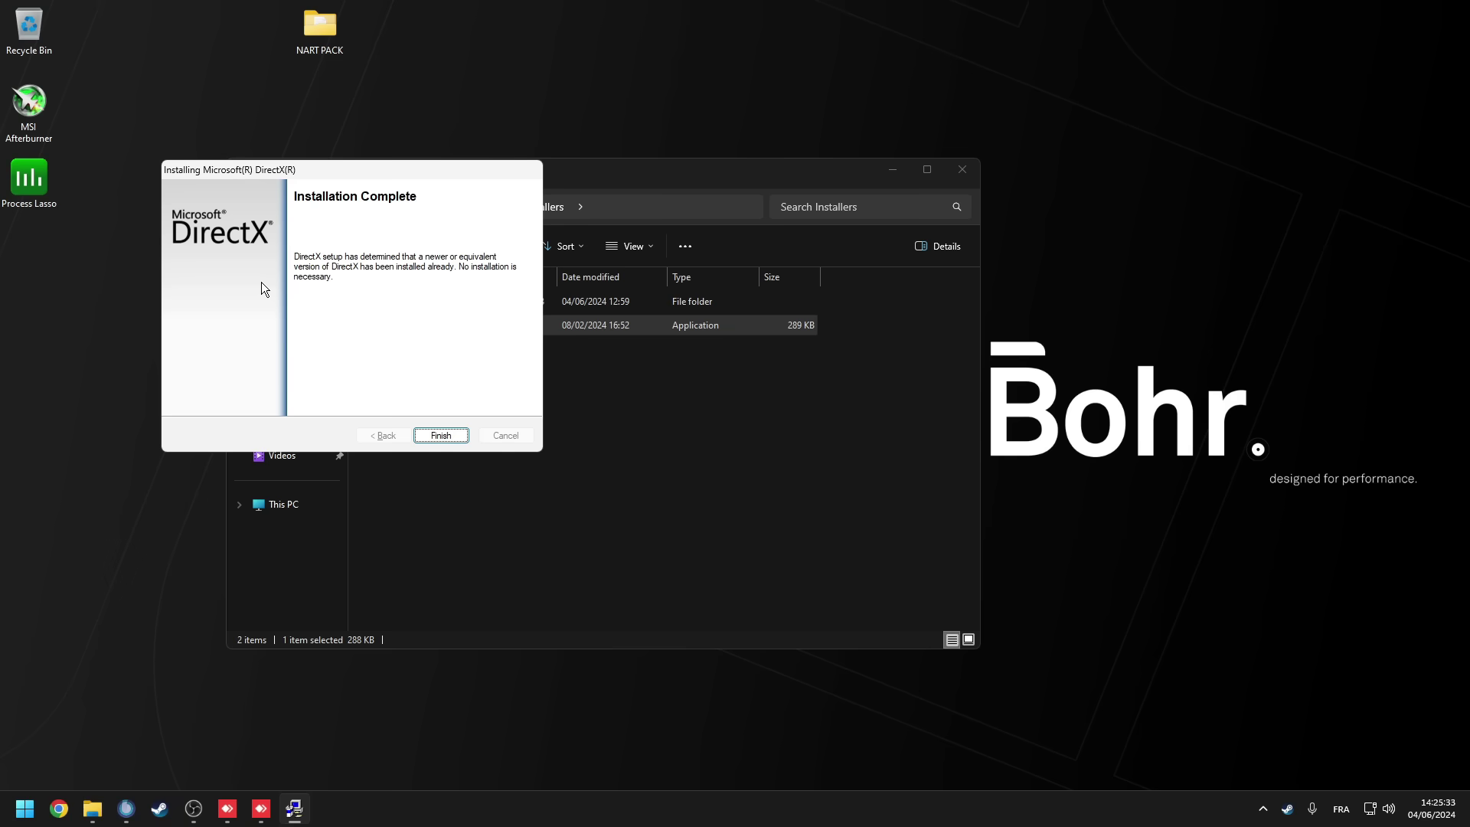
click(441, 435)
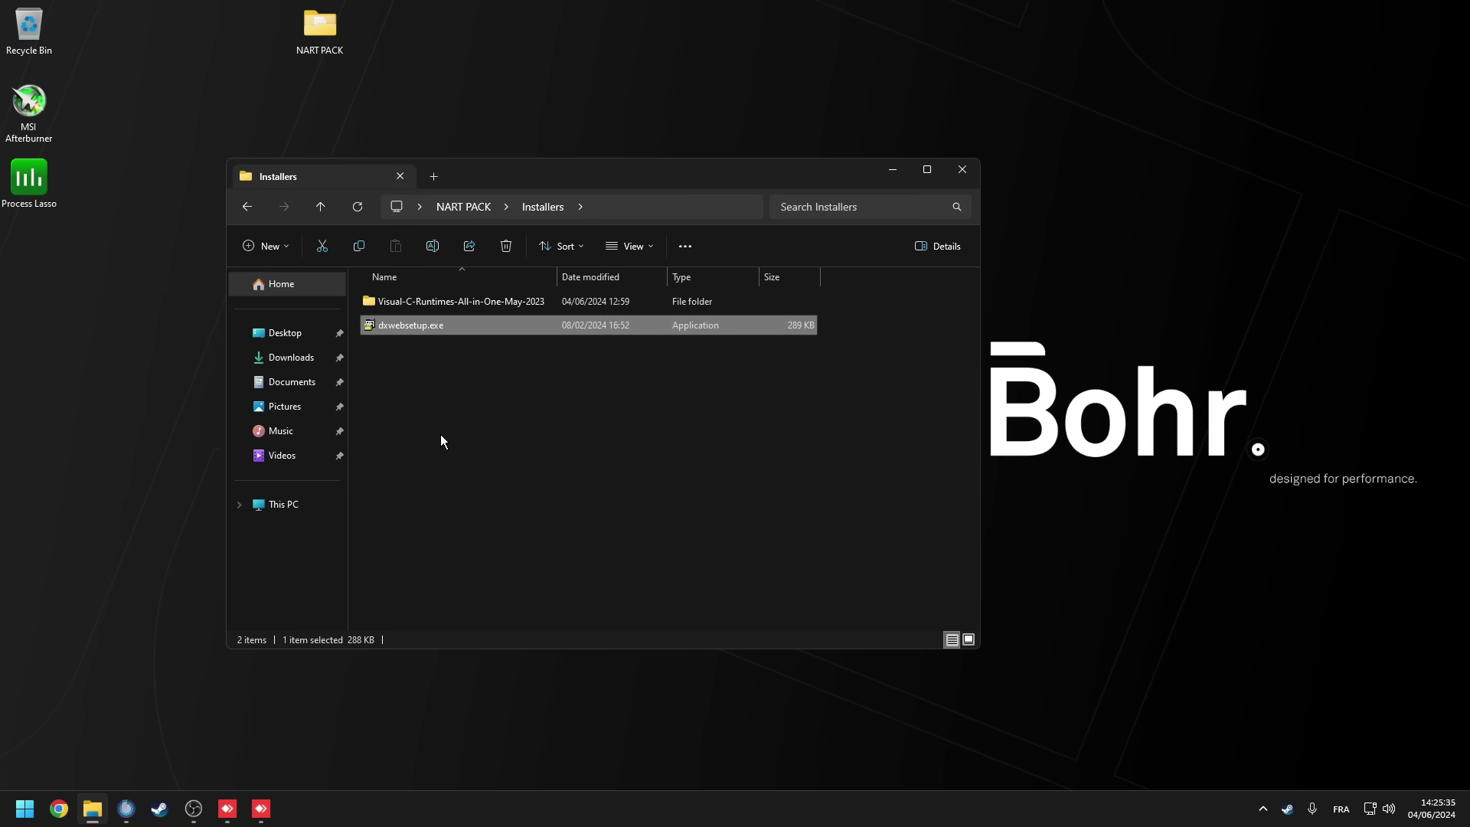
Run install_all.bat from Visual-C-Runtimes-All-in-One-May-2023 as administrator, then go back.
double_click(404, 302)
click(403, 301)
right_click(405, 302)
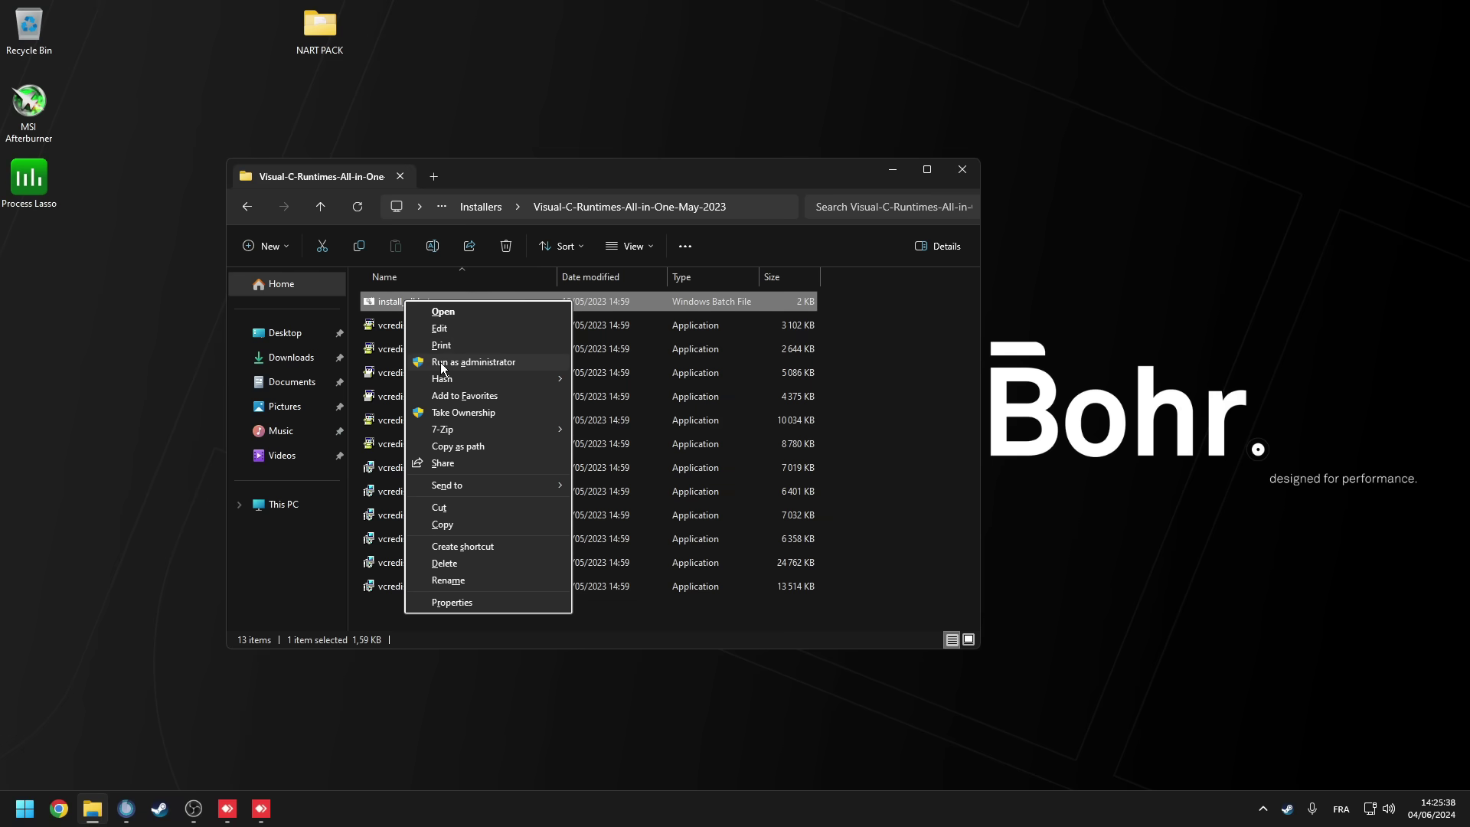
click(441, 365)
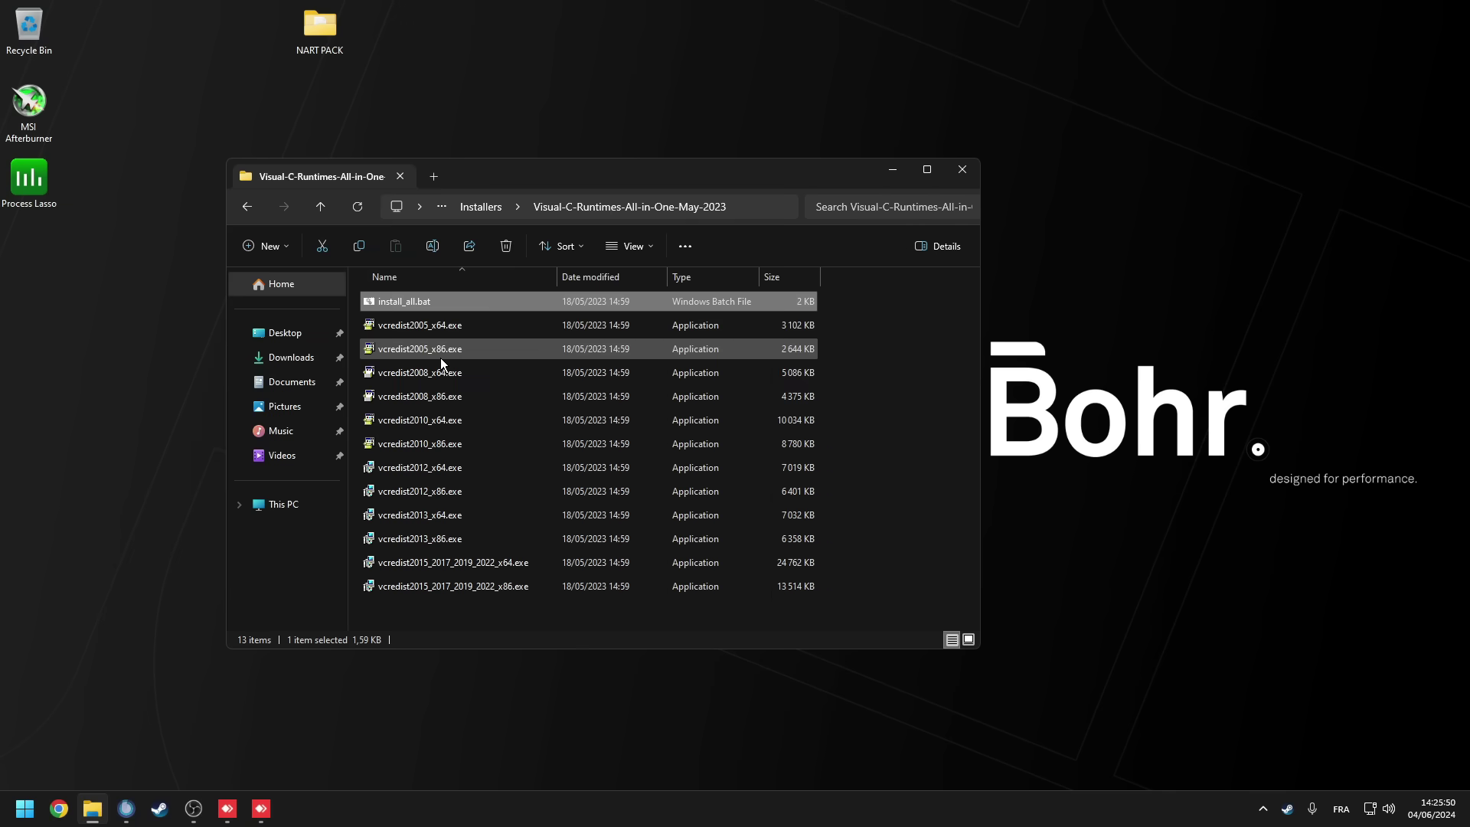
key(alt+Left)
key(alt+Left)
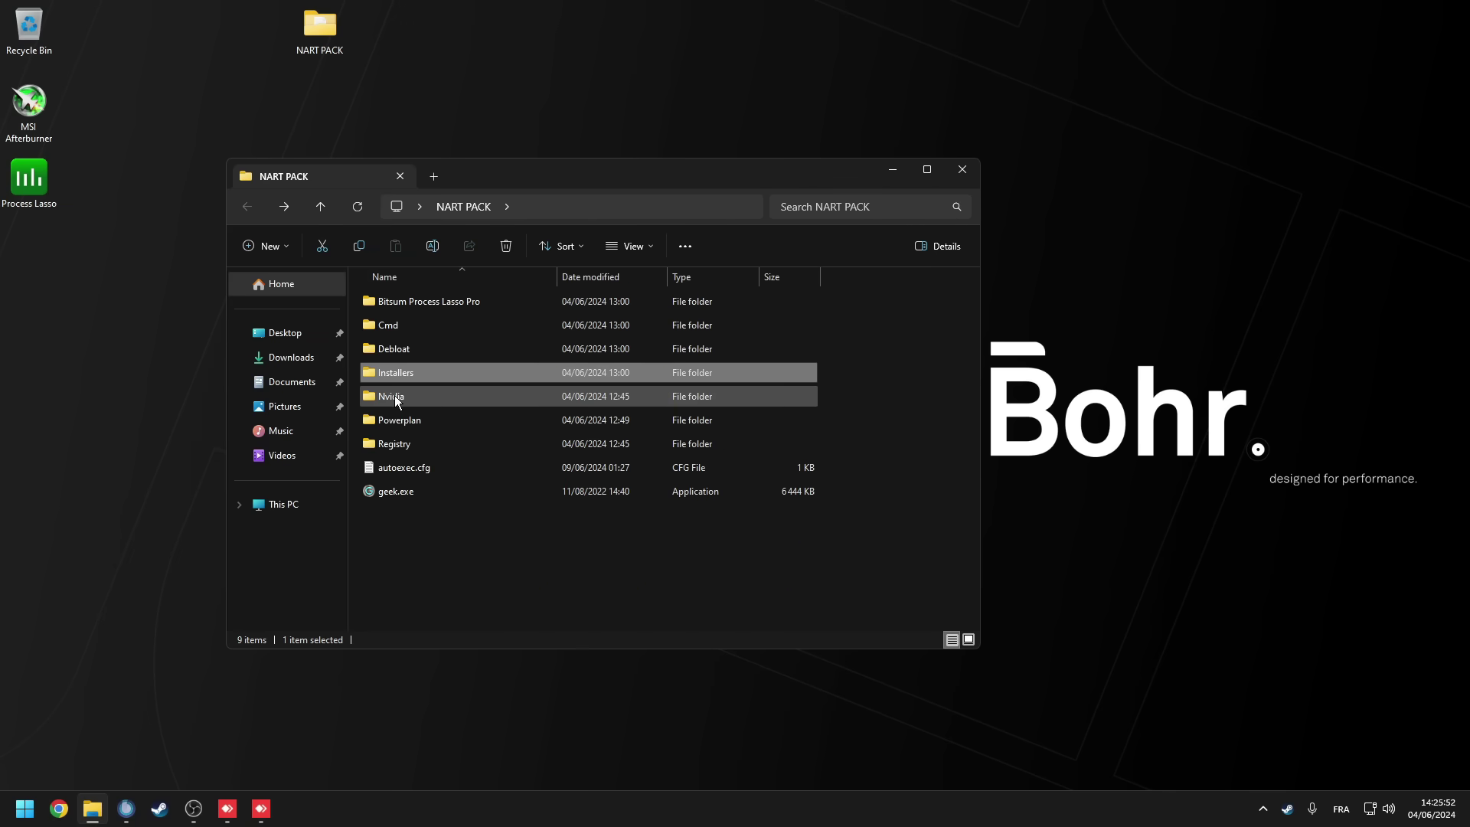
Launch sPowers_x64.exe from the Powerplan folder as administrator.
double_click(404, 421)
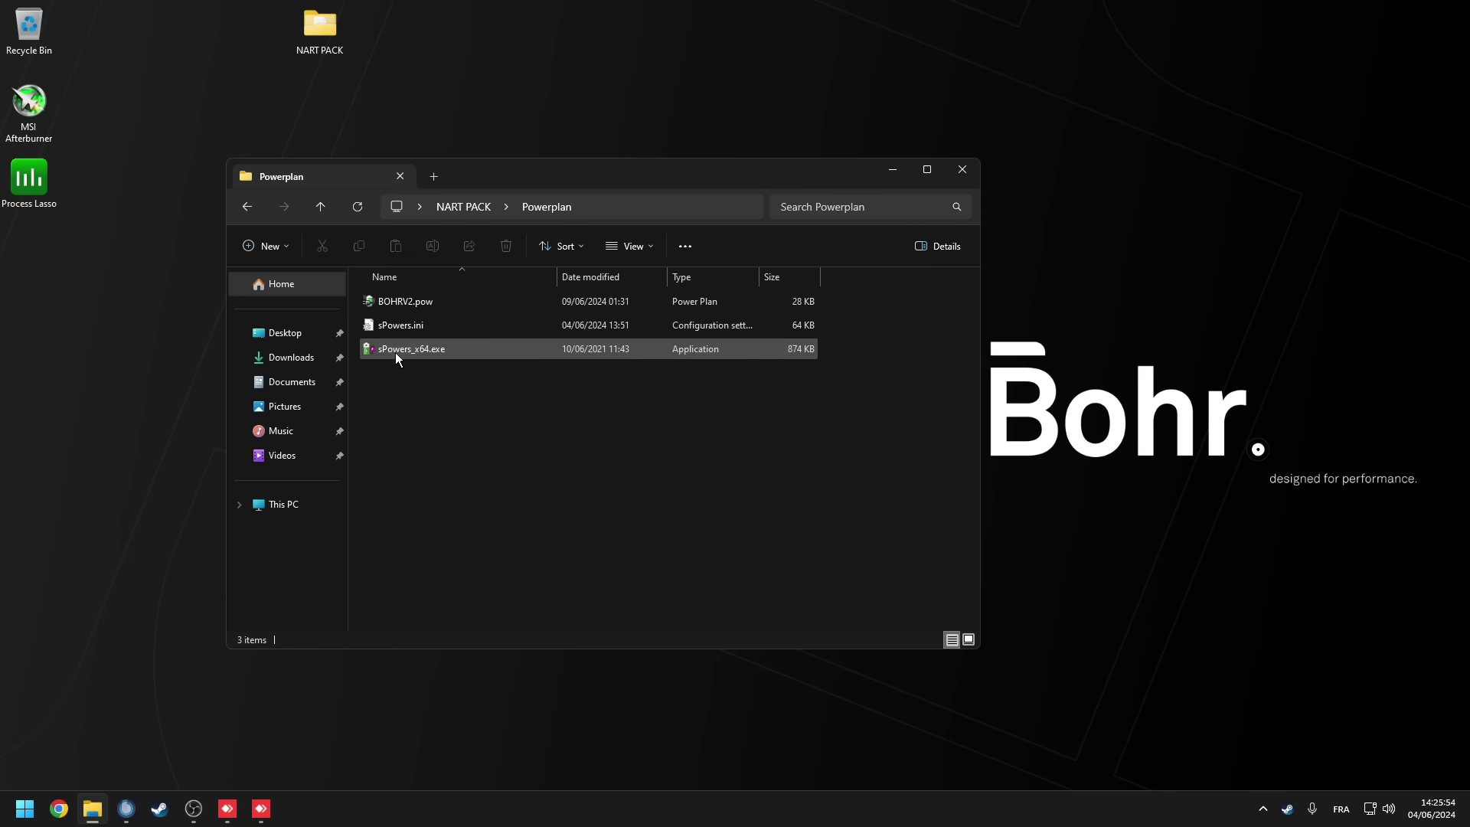
right_click(396, 352)
click(431, 382)
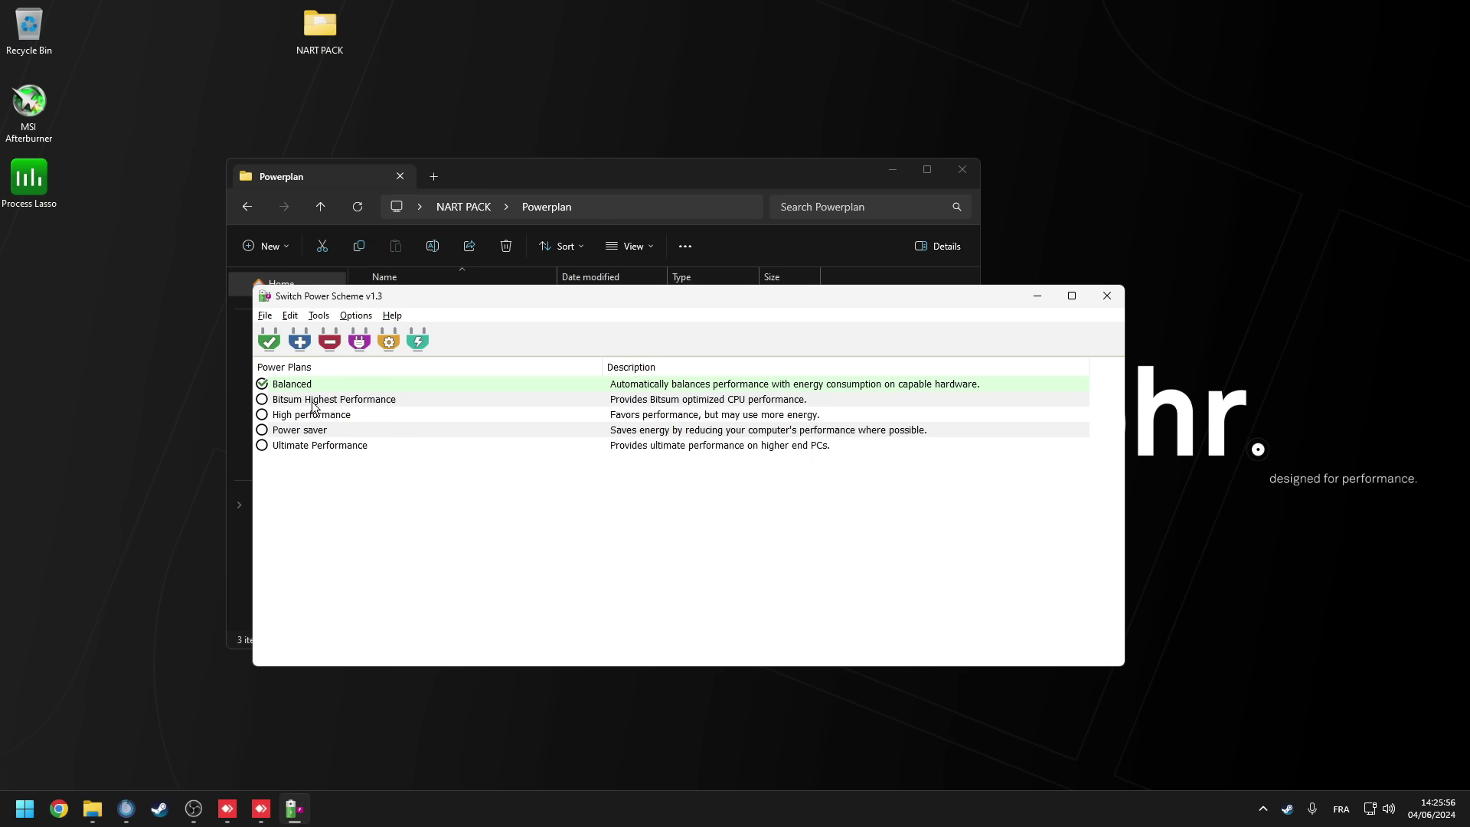
Import BOHRV2.pow from NART PACK\Powerplan and make BOHRV2 the active plan.
click(265, 315)
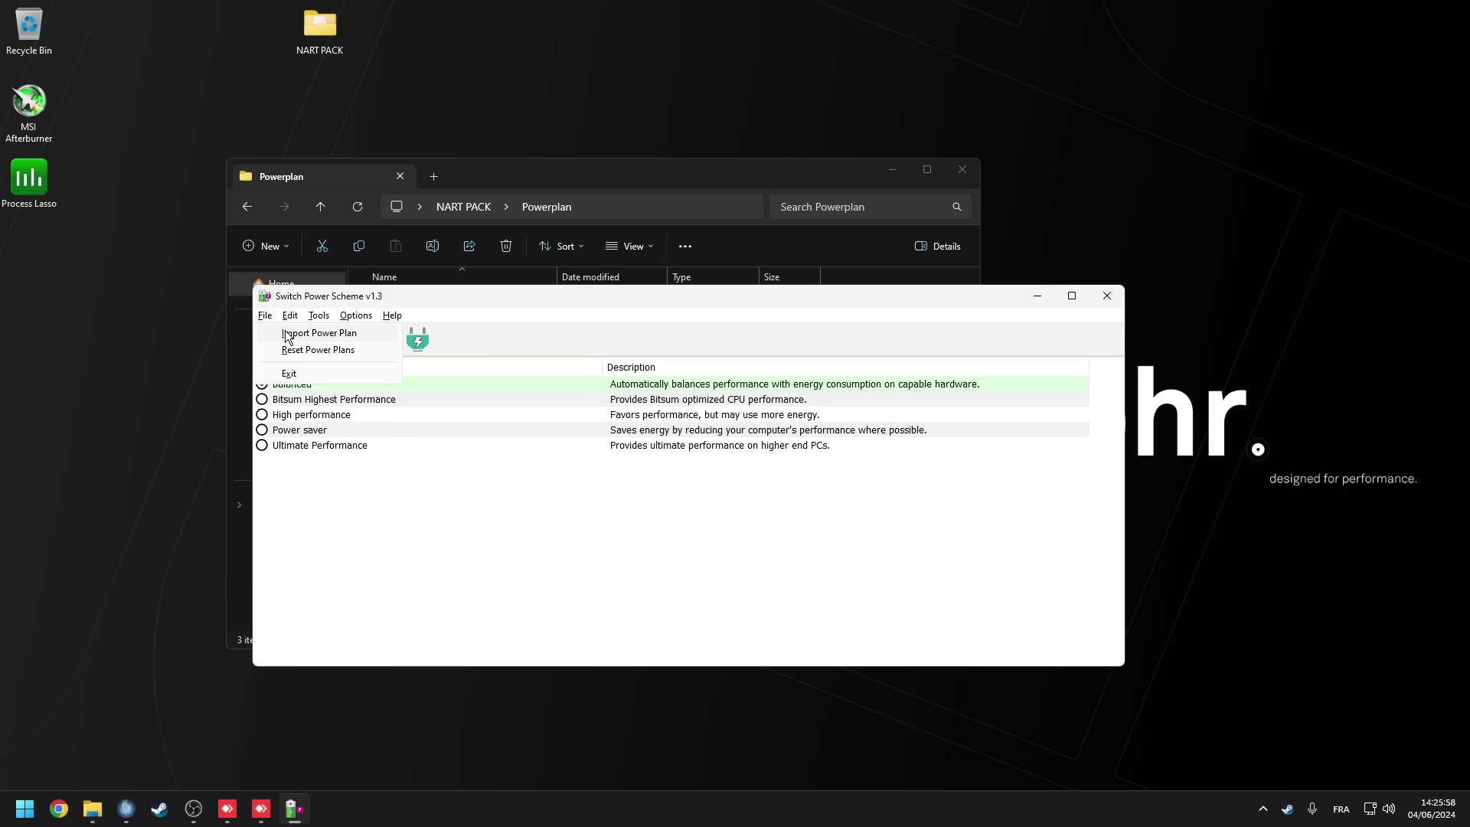
click(295, 334)
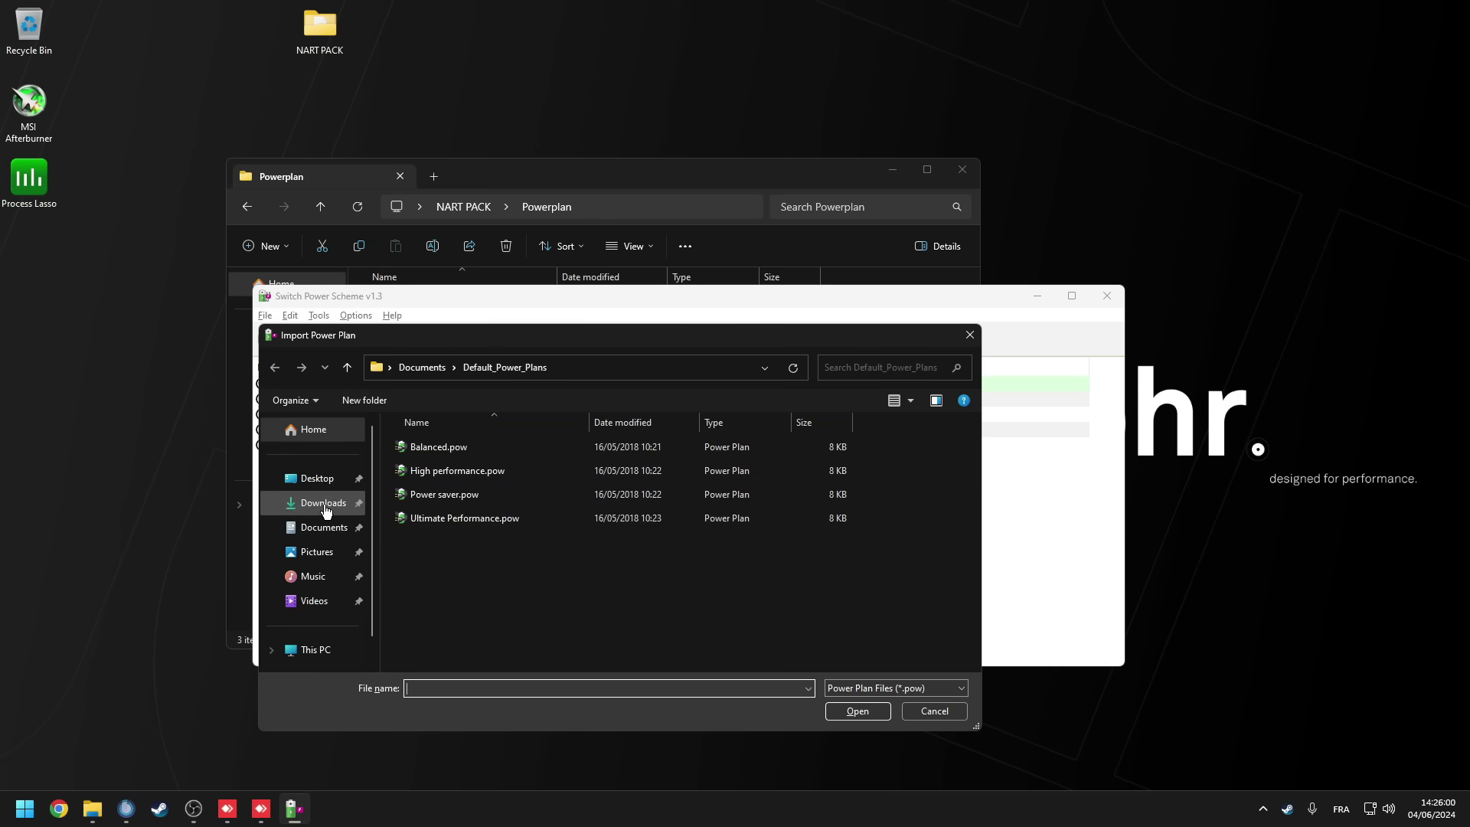
click(320, 479)
double_click(424, 448)
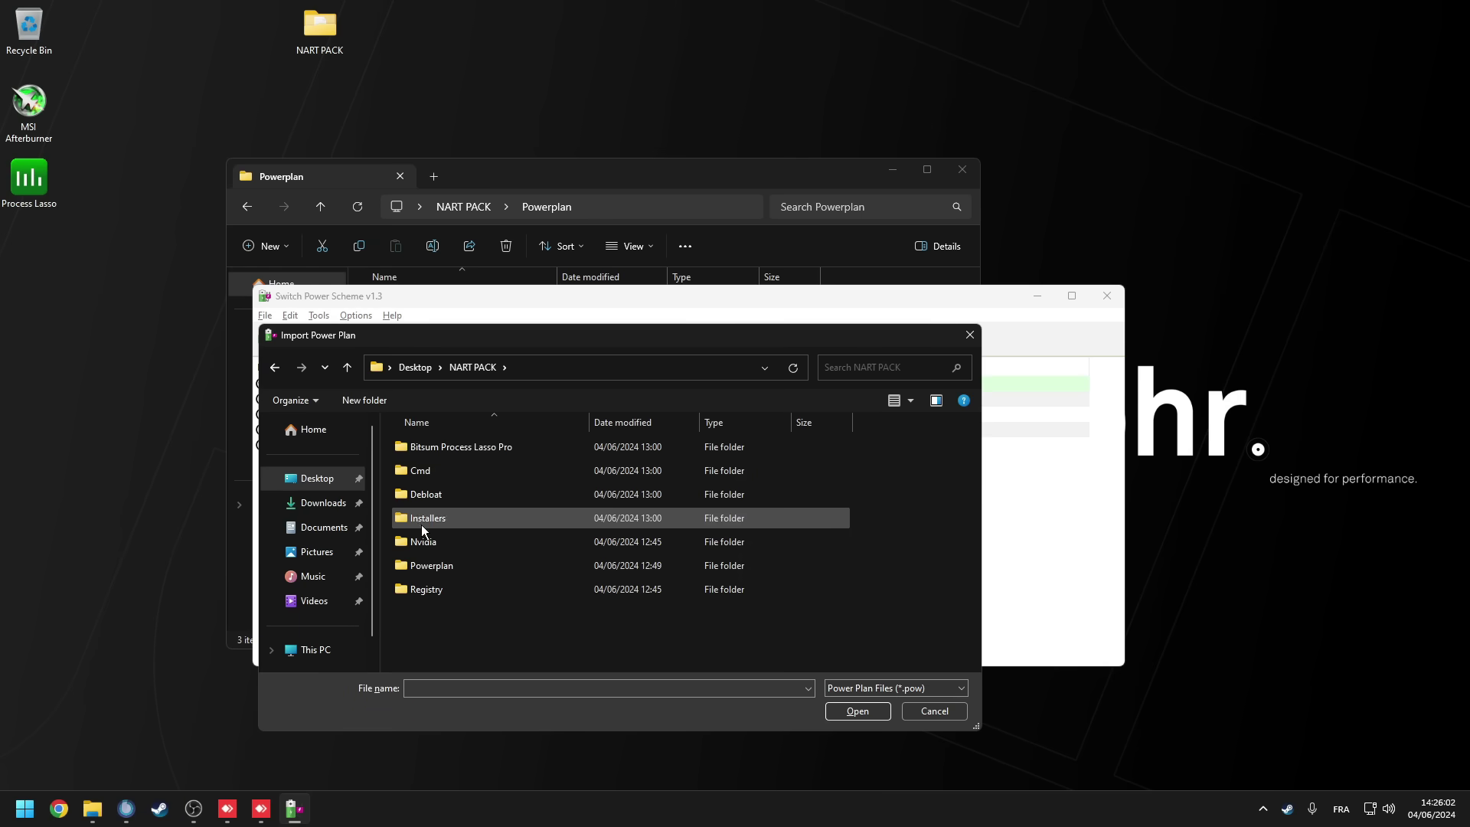
double_click(424, 564)
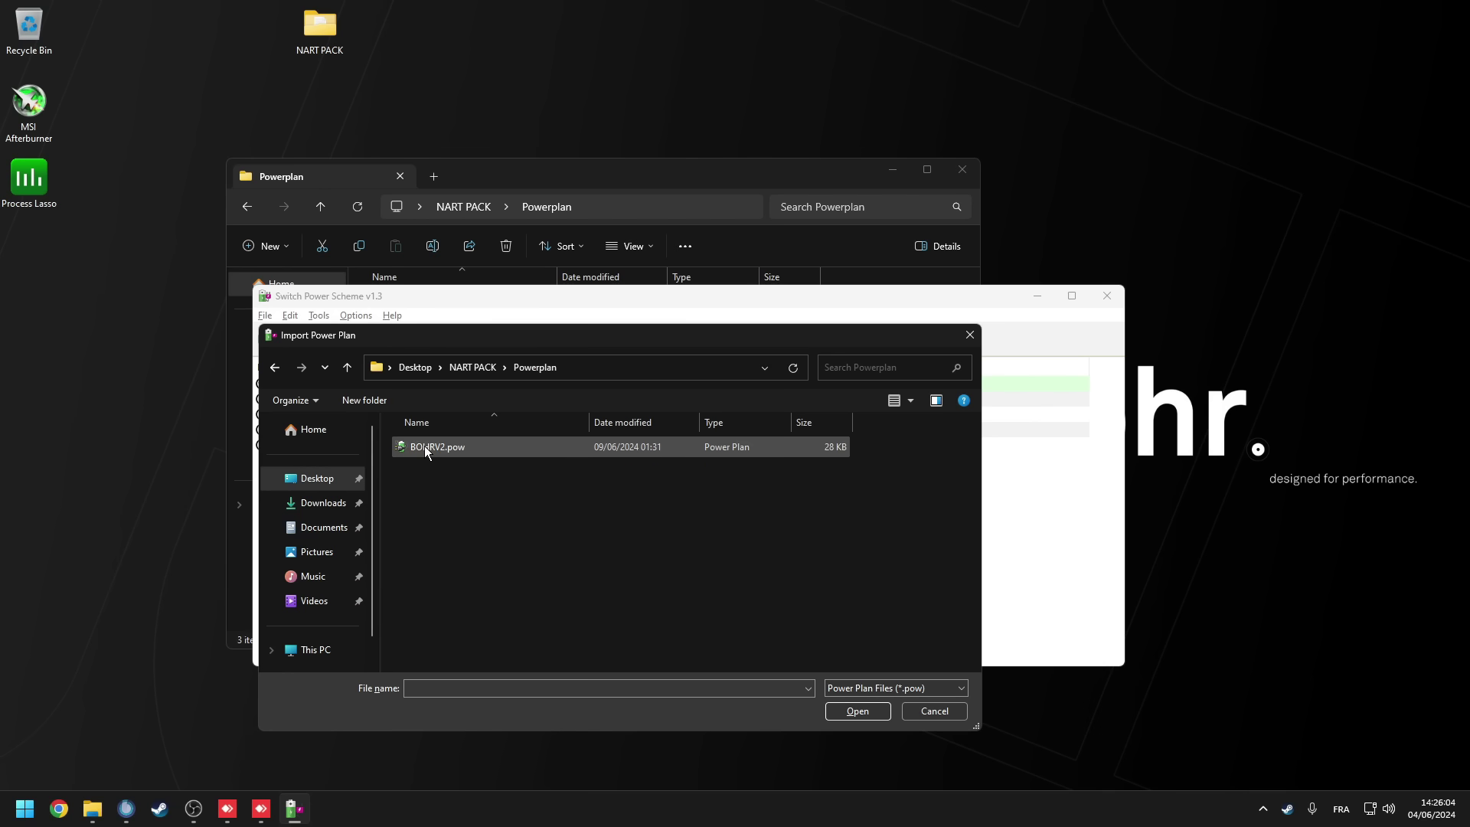
click(424, 445)
double_click(442, 450)
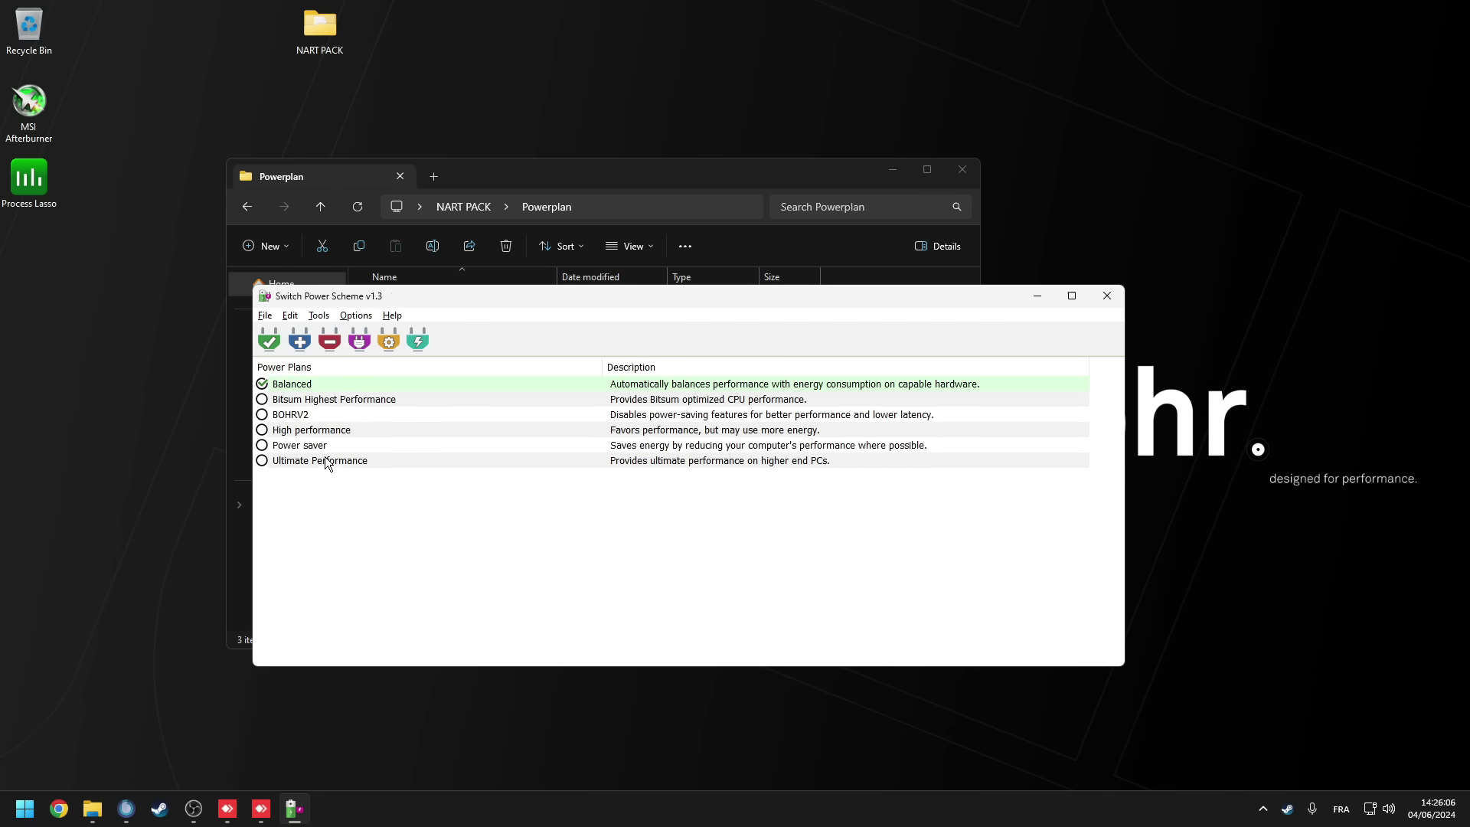
double_click(289, 417)
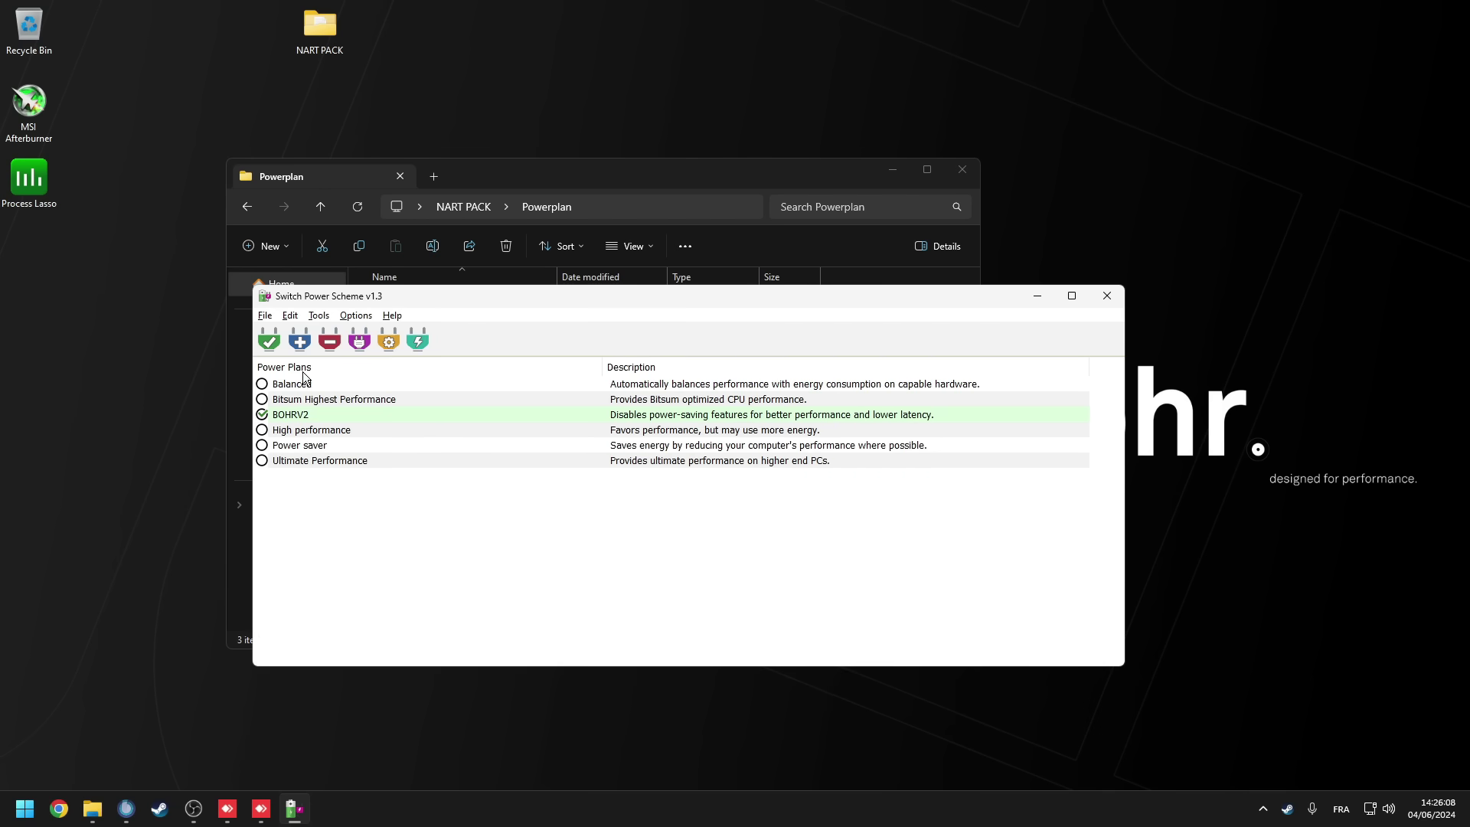
Delete the Bitsum, Balanced, High performance, Power saver and Ultimate Performance plans, then close the tool.
click(312, 403)
click(334, 346)
click(777, 452)
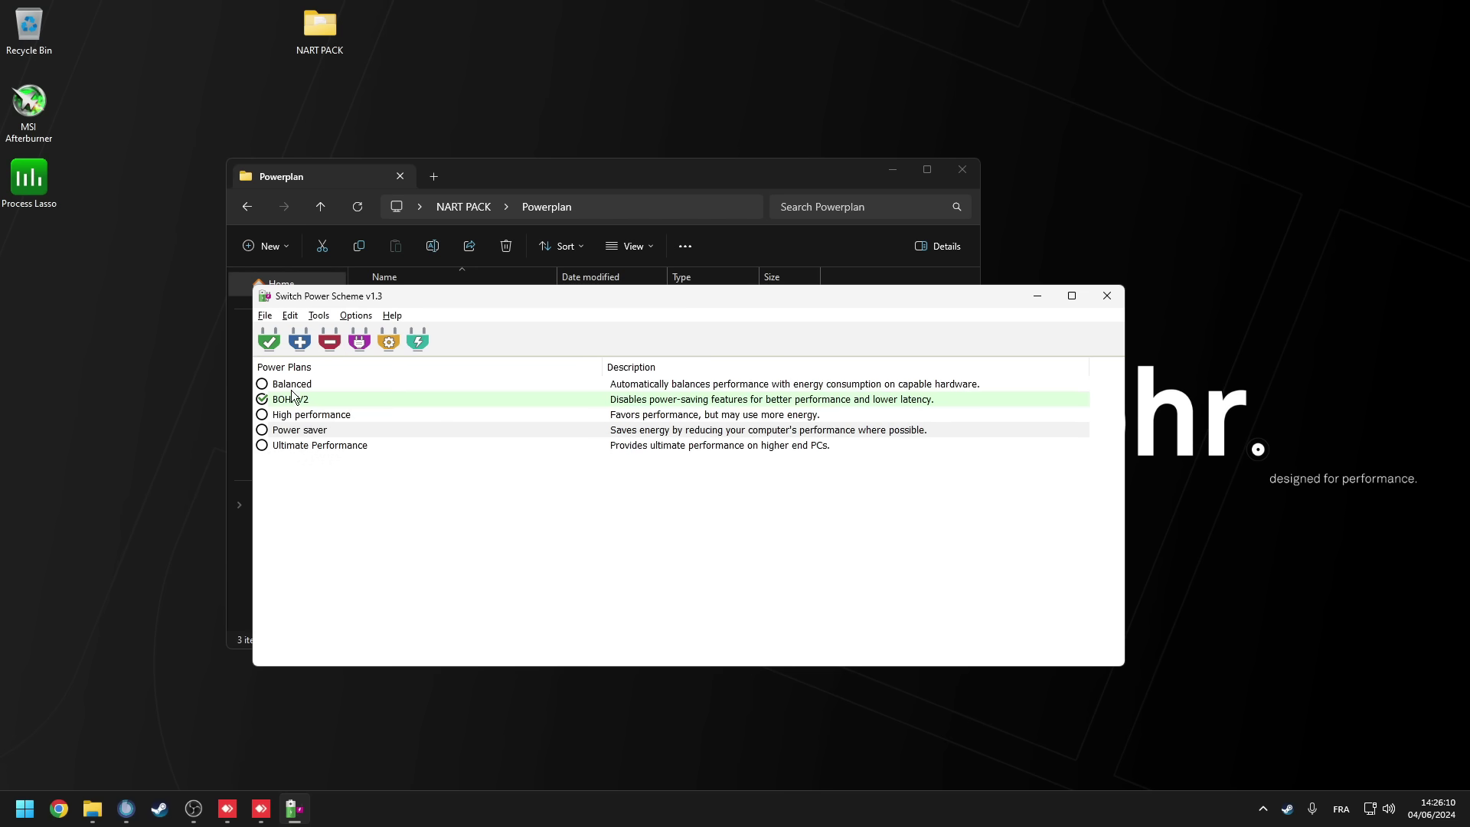
click(287, 386)
click(330, 340)
click(780, 452)
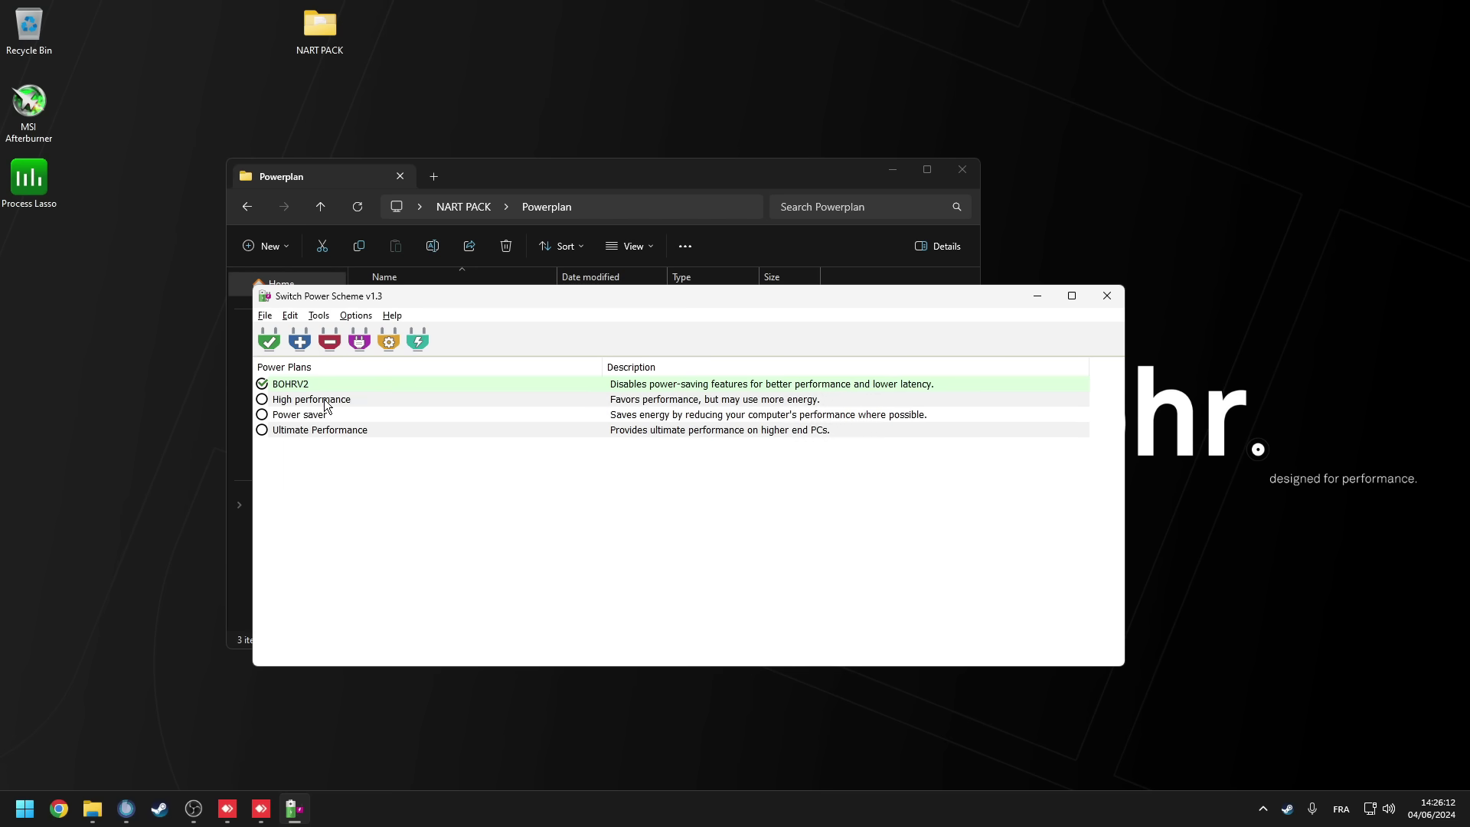
click(328, 400)
click(330, 342)
click(779, 453)
click(325, 398)
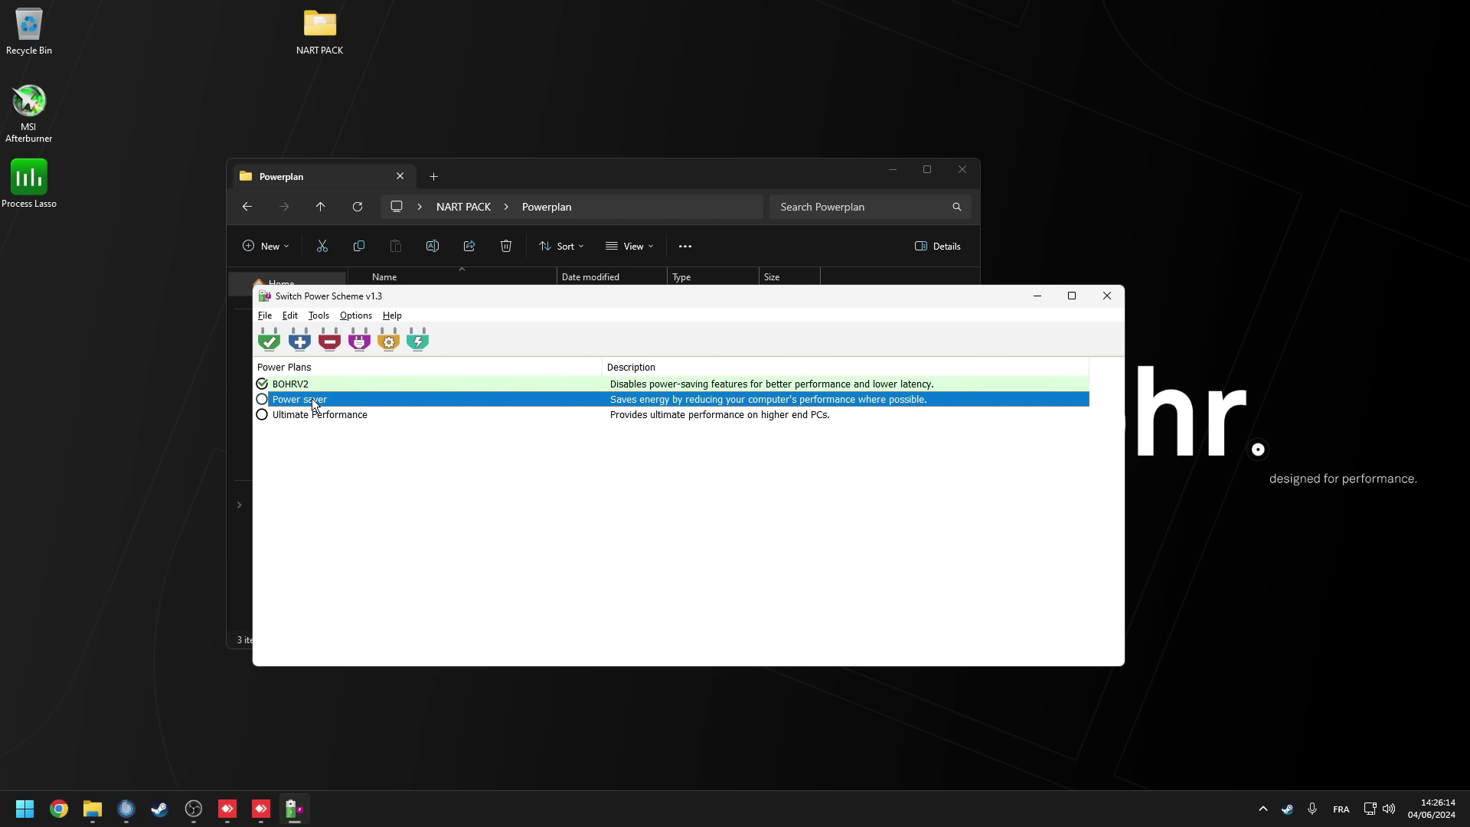
click(334, 343)
click(781, 453)
click(328, 399)
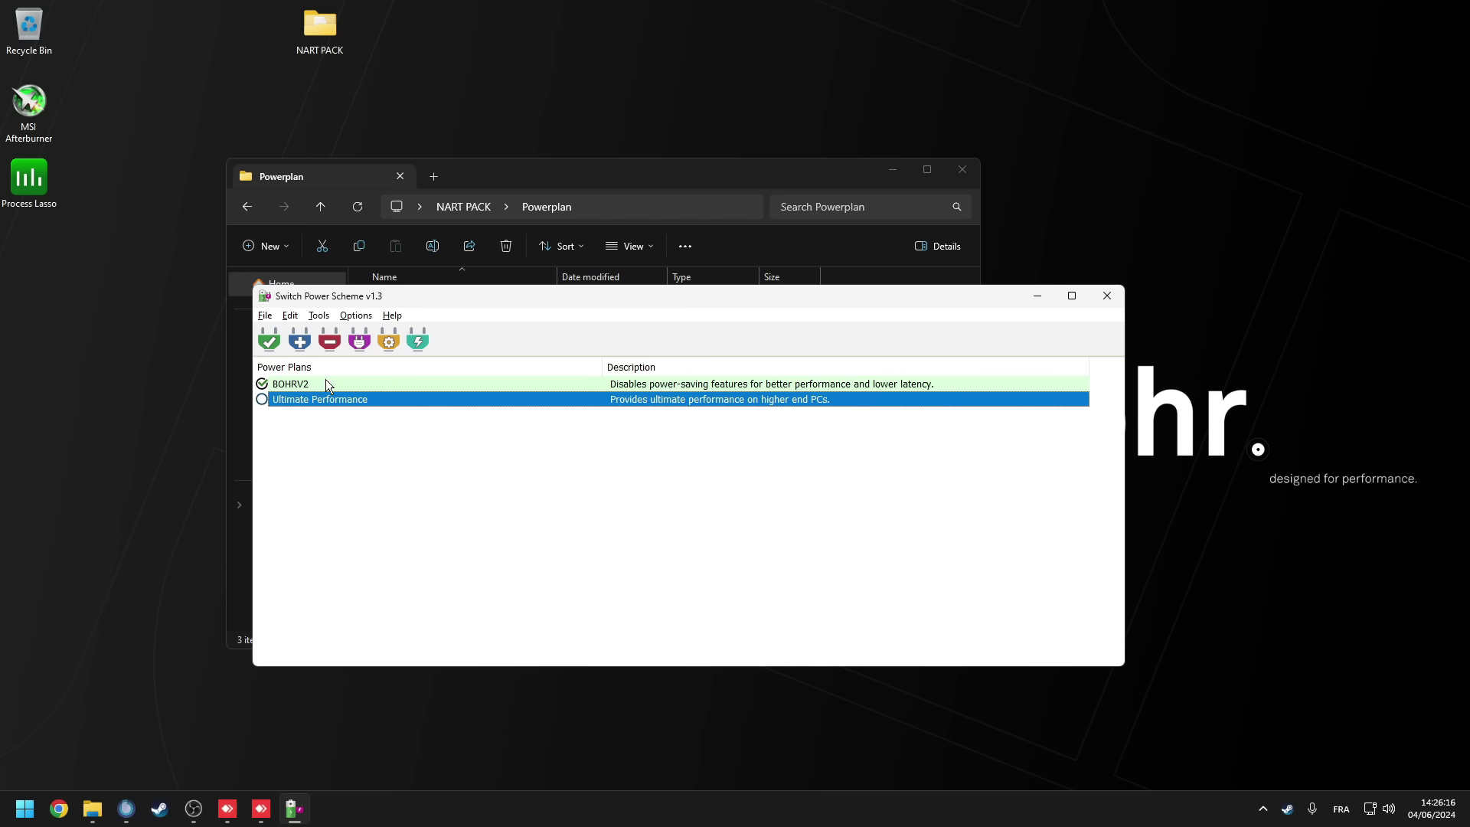
click(329, 341)
click(780, 454)
click(1103, 298)
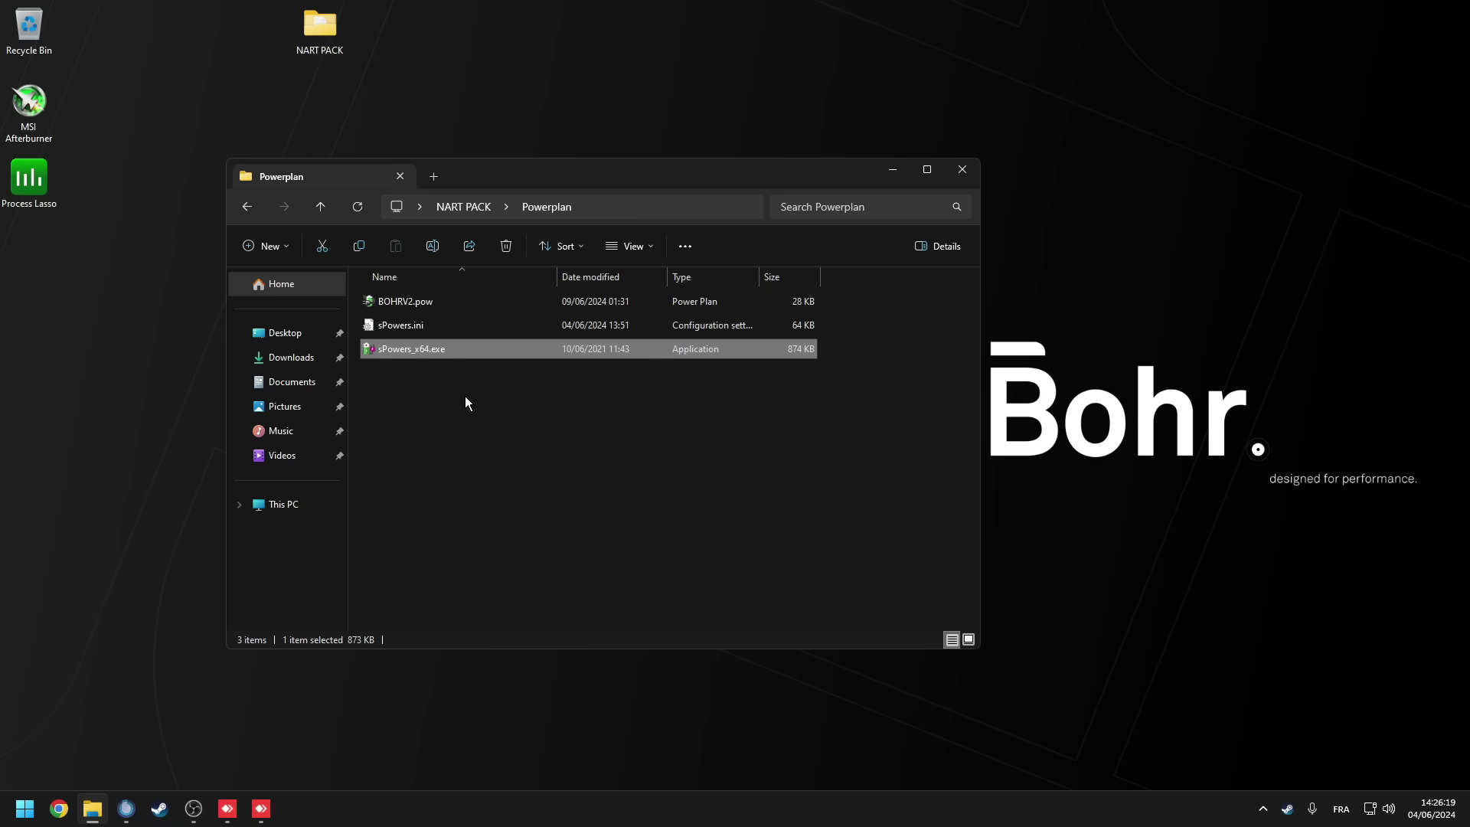
Open NART PACK's Registry folder and select 32GB Ram.reg.
key(alt+Left)
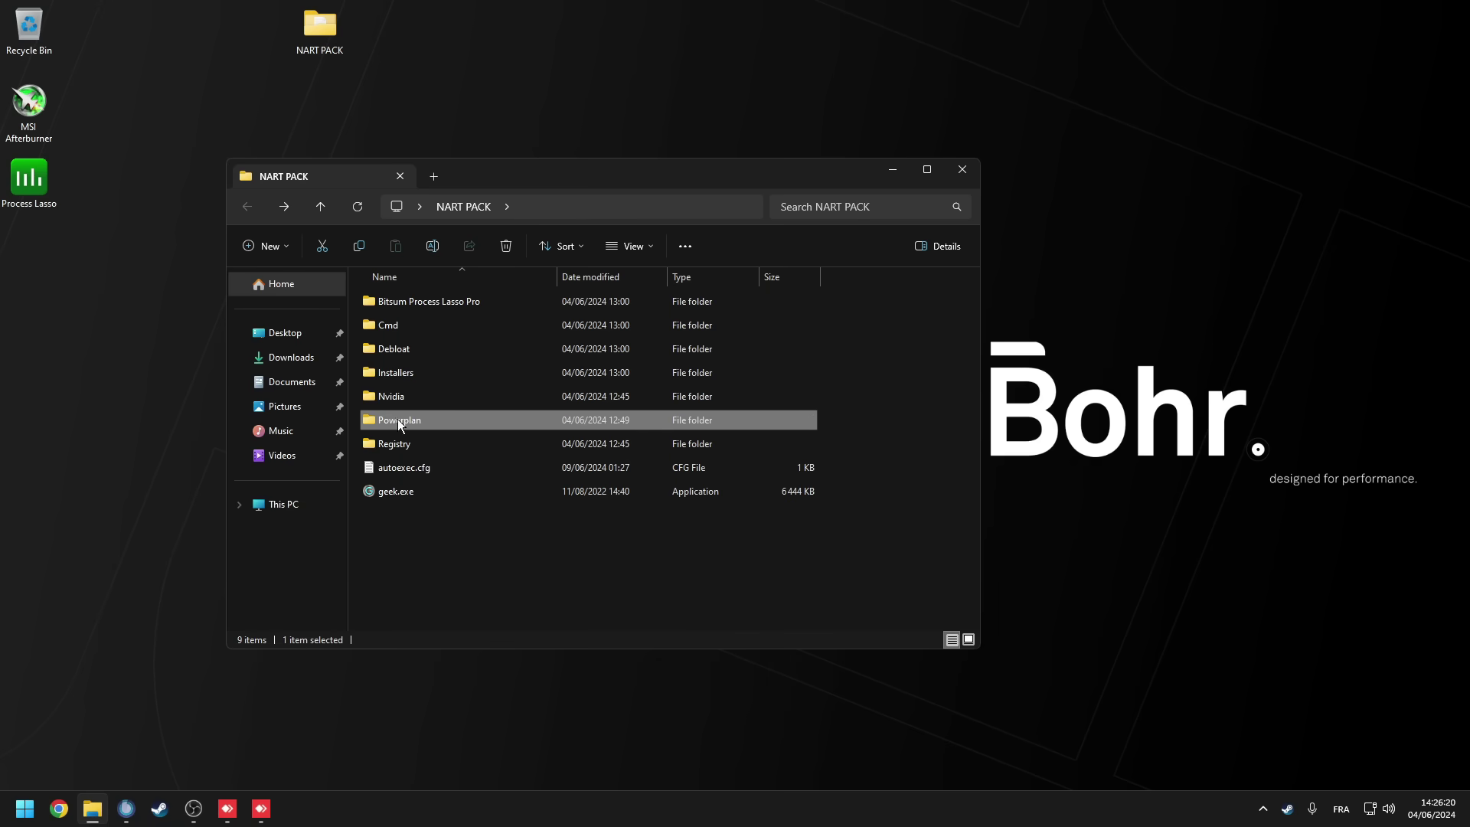
double_click(395, 443)
click(397, 306)
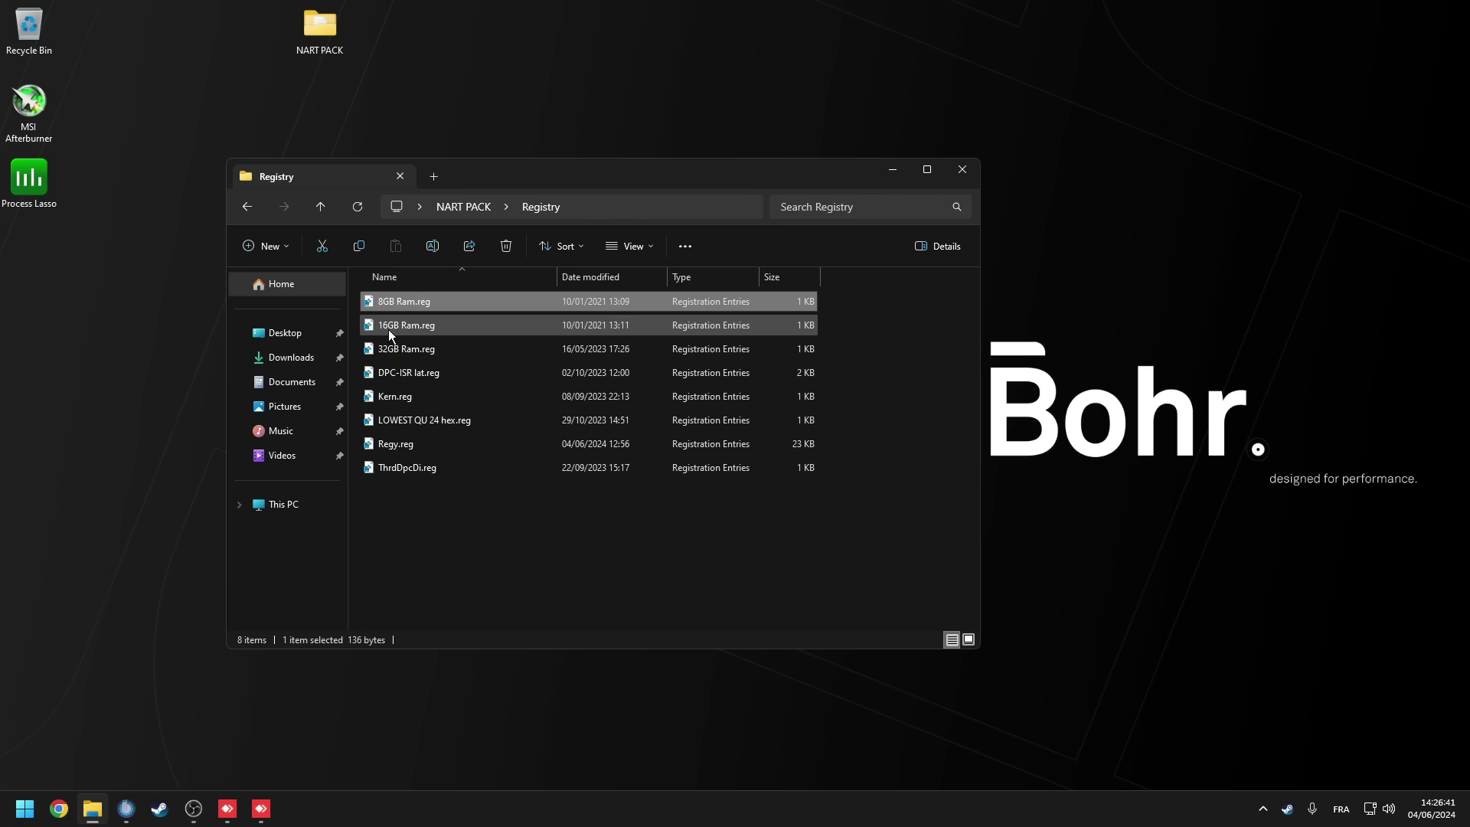
click(405, 348)
Check installed memory on Task Manager's Performance > Memory page.
right_click(496, 816)
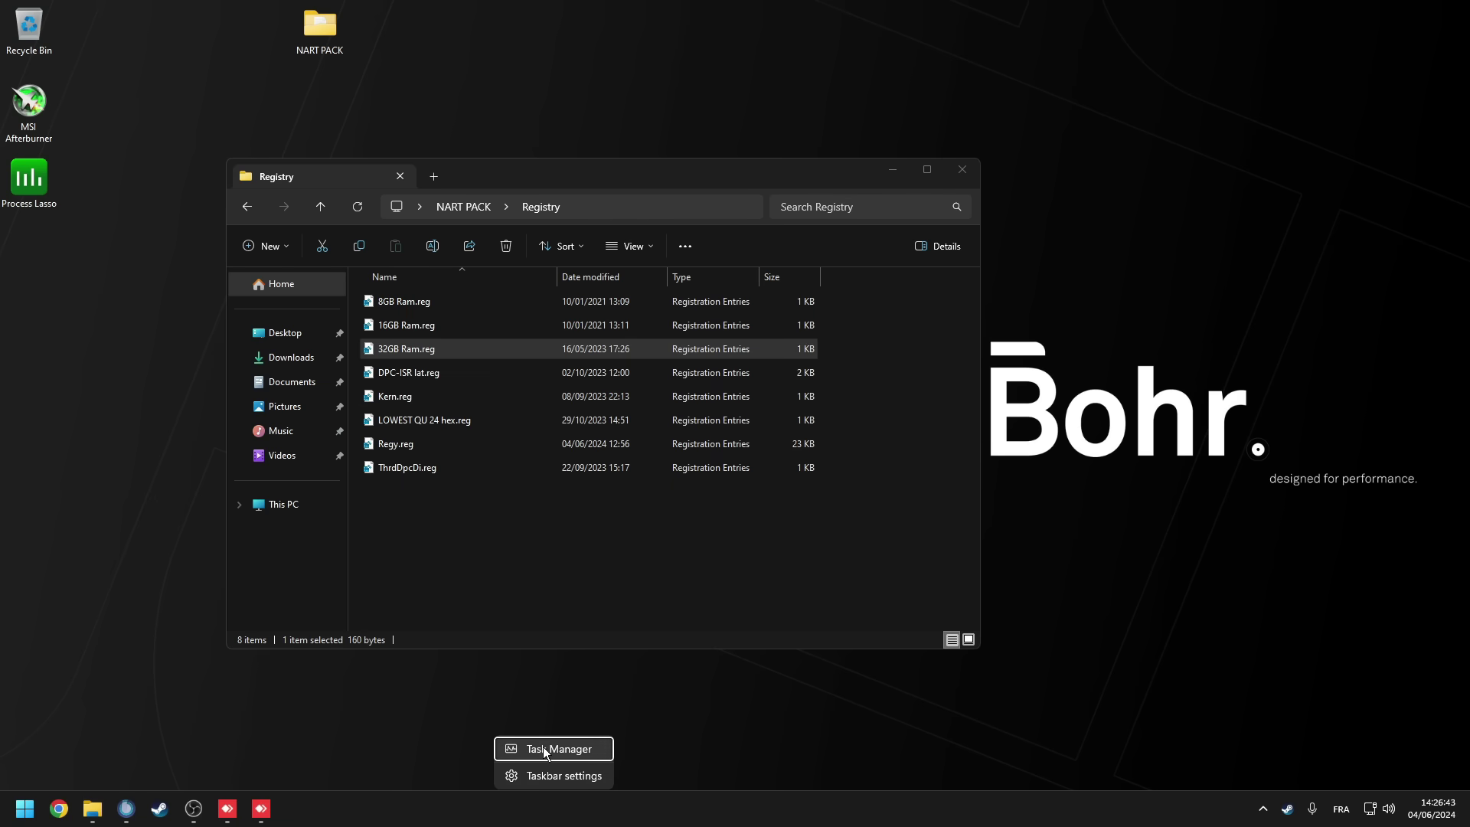
click(534, 745)
click(793, 118)
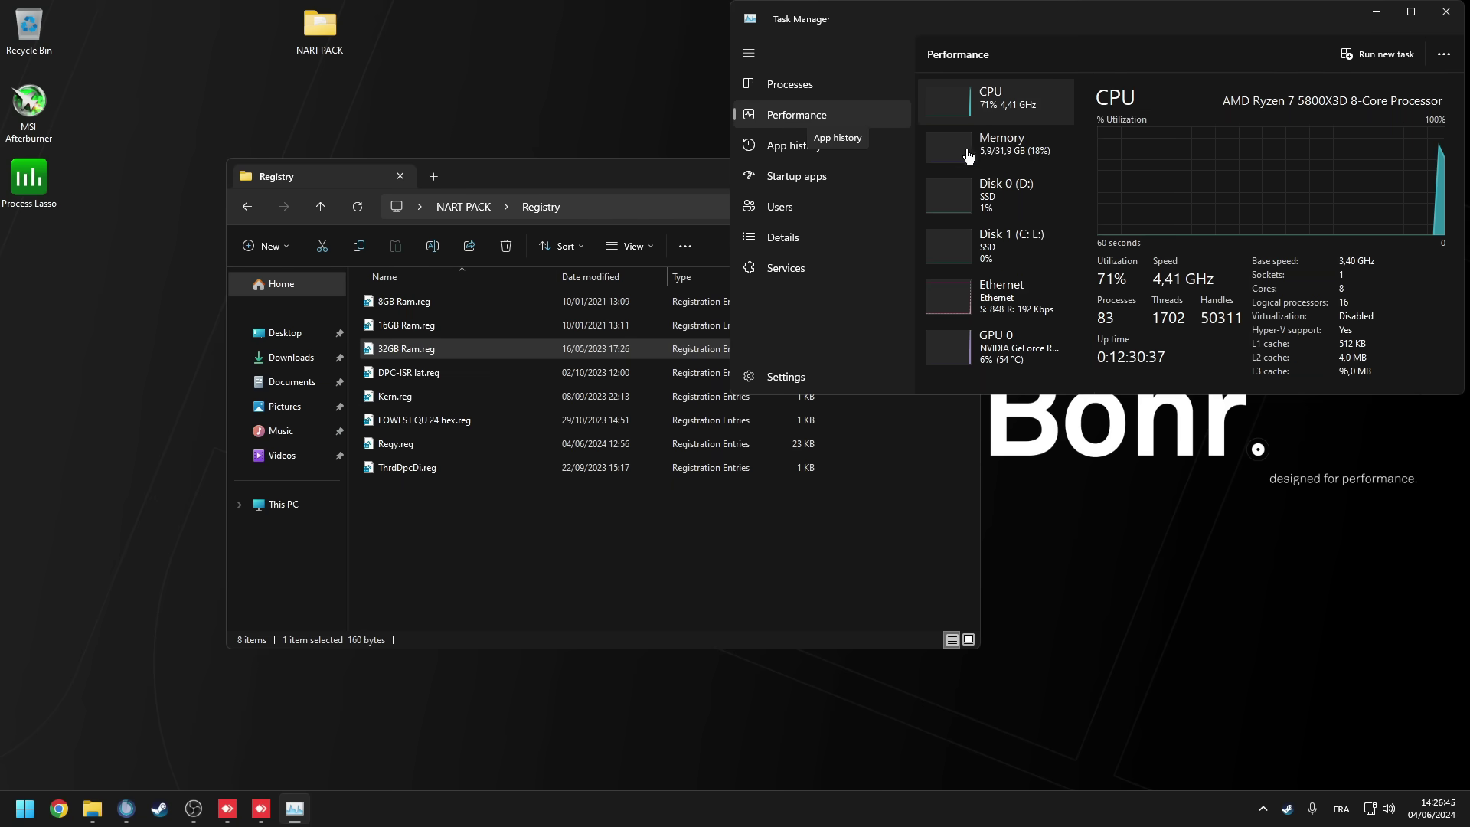
click(1007, 157)
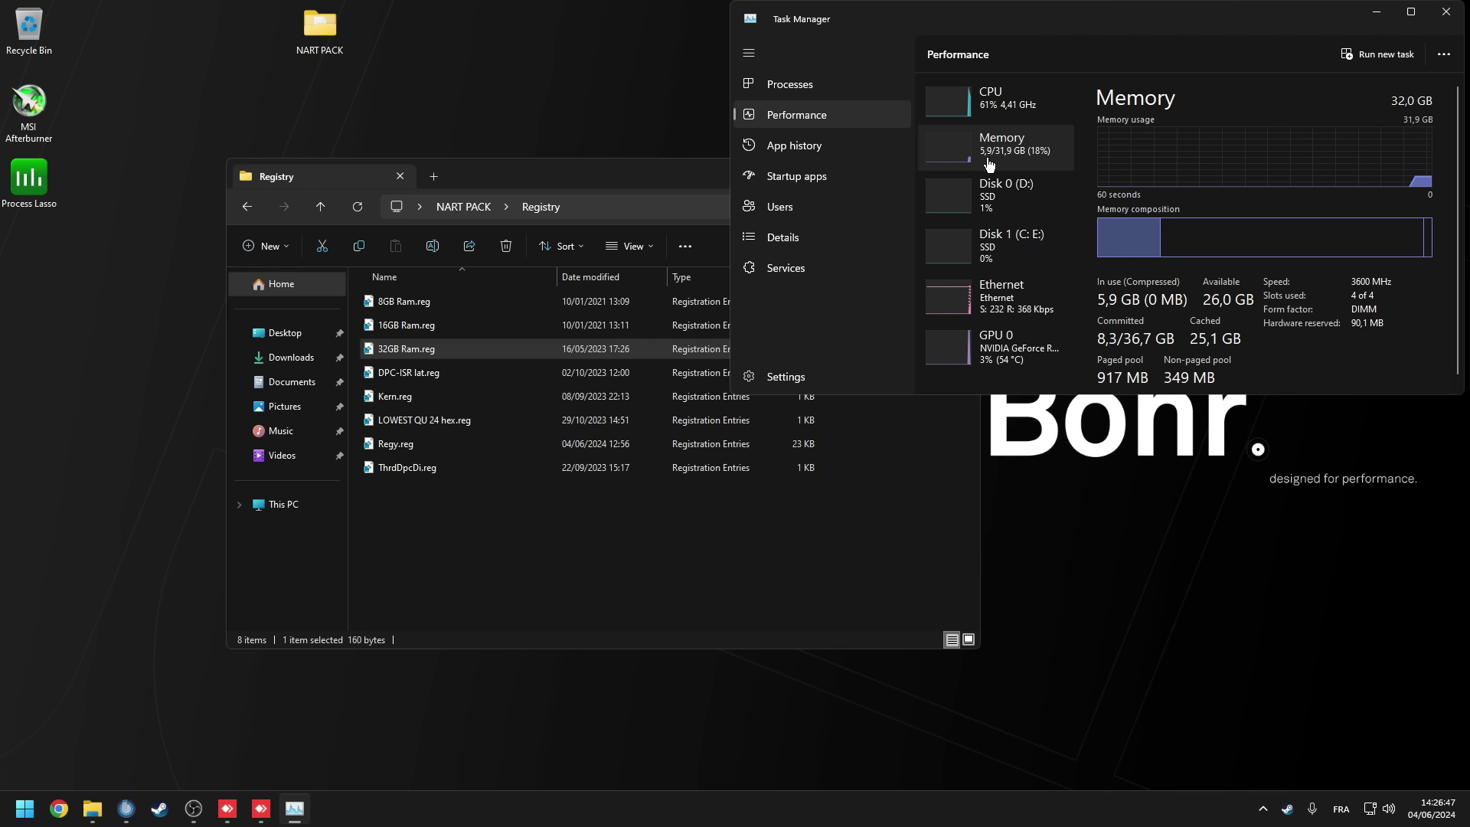
Merge 32GB Ram.reg into the registry and dismiss the success message.
click(415, 348)
double_click(415, 348)
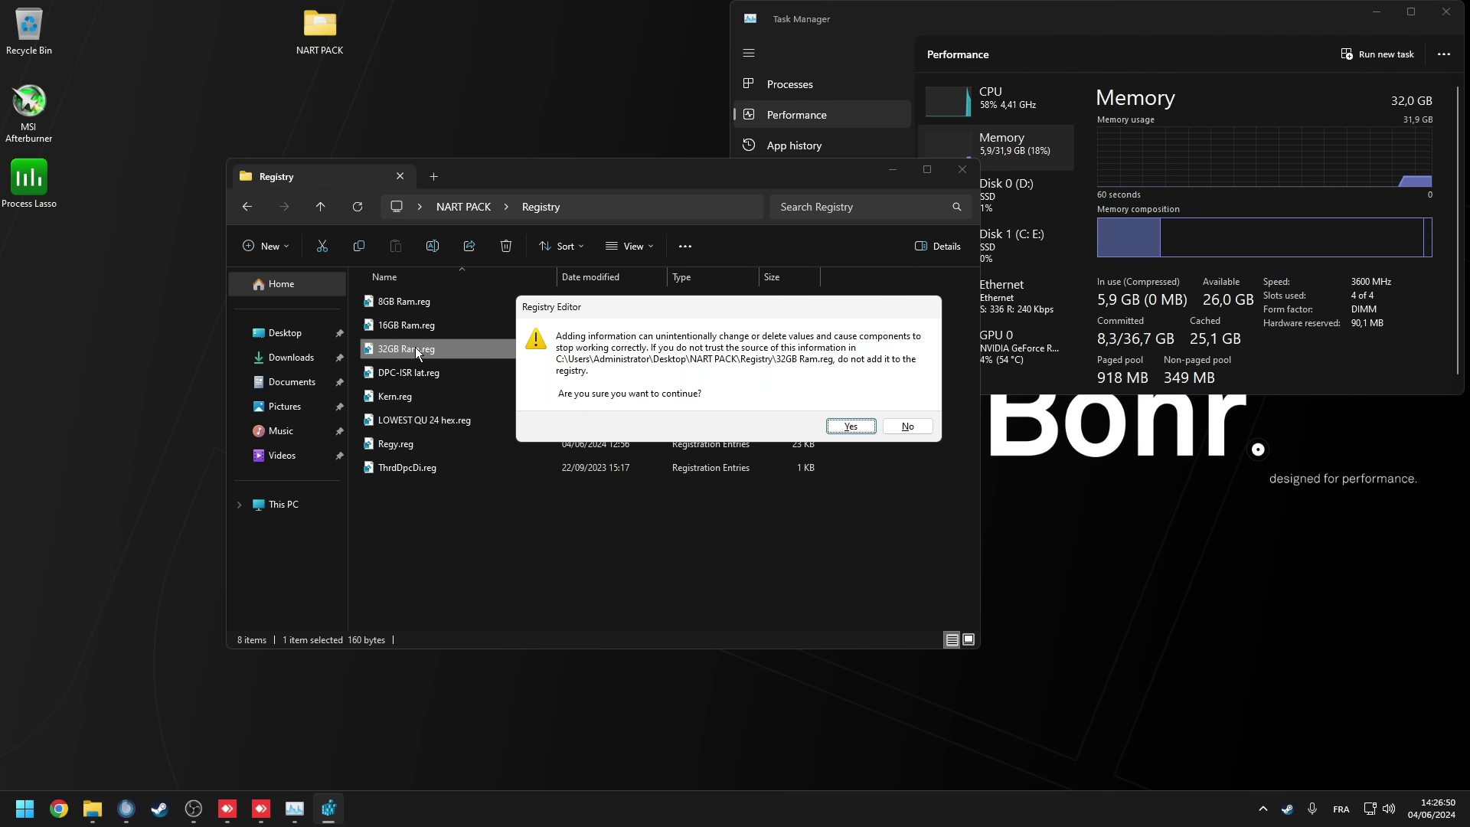
click(848, 428)
click(904, 409)
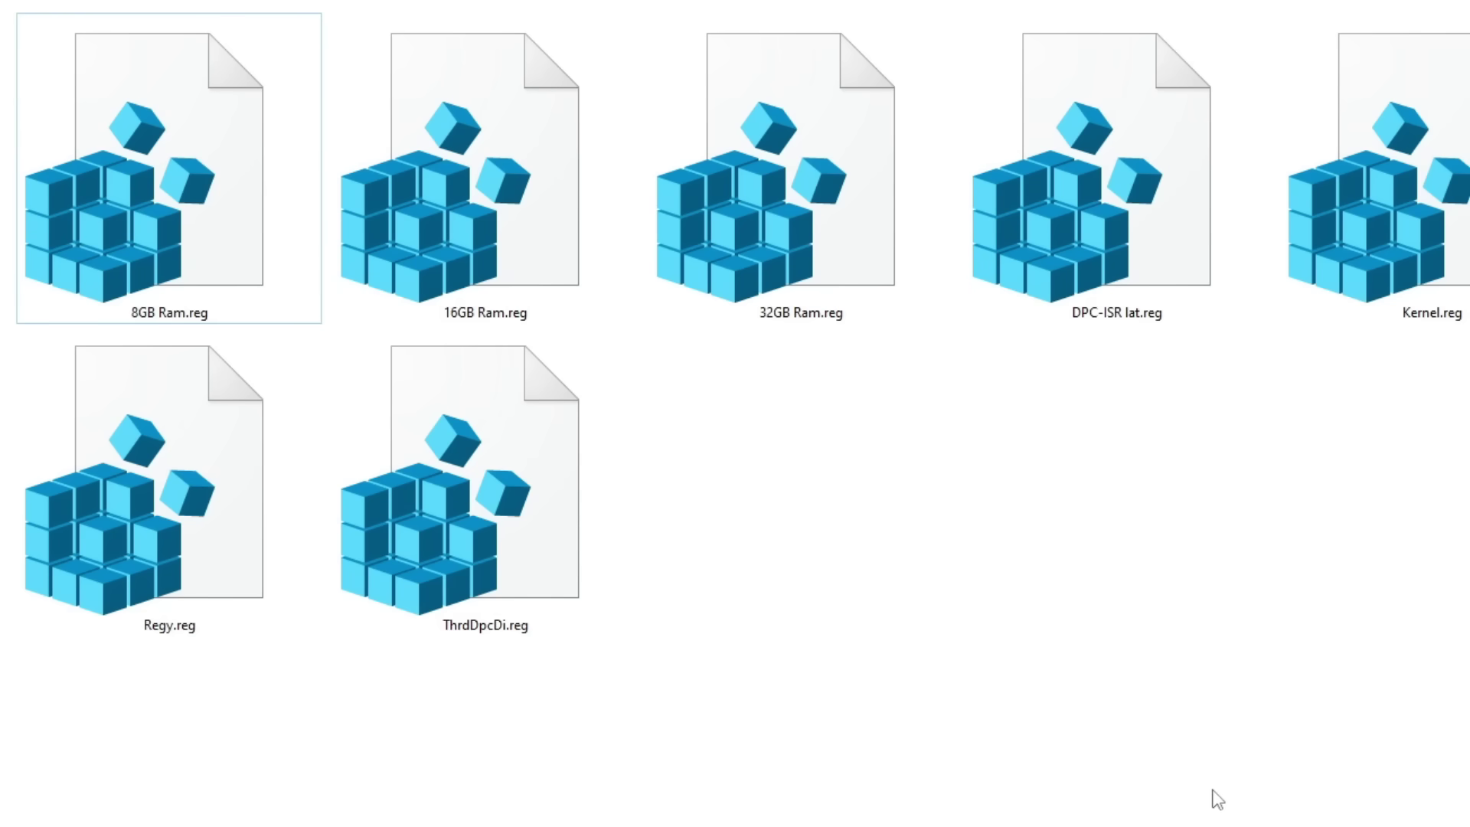
Edit 16GB Ram.reg in Notepad, changing the dword 16777216 to 64777216, and save it.
click(527, 209)
right_click(526, 208)
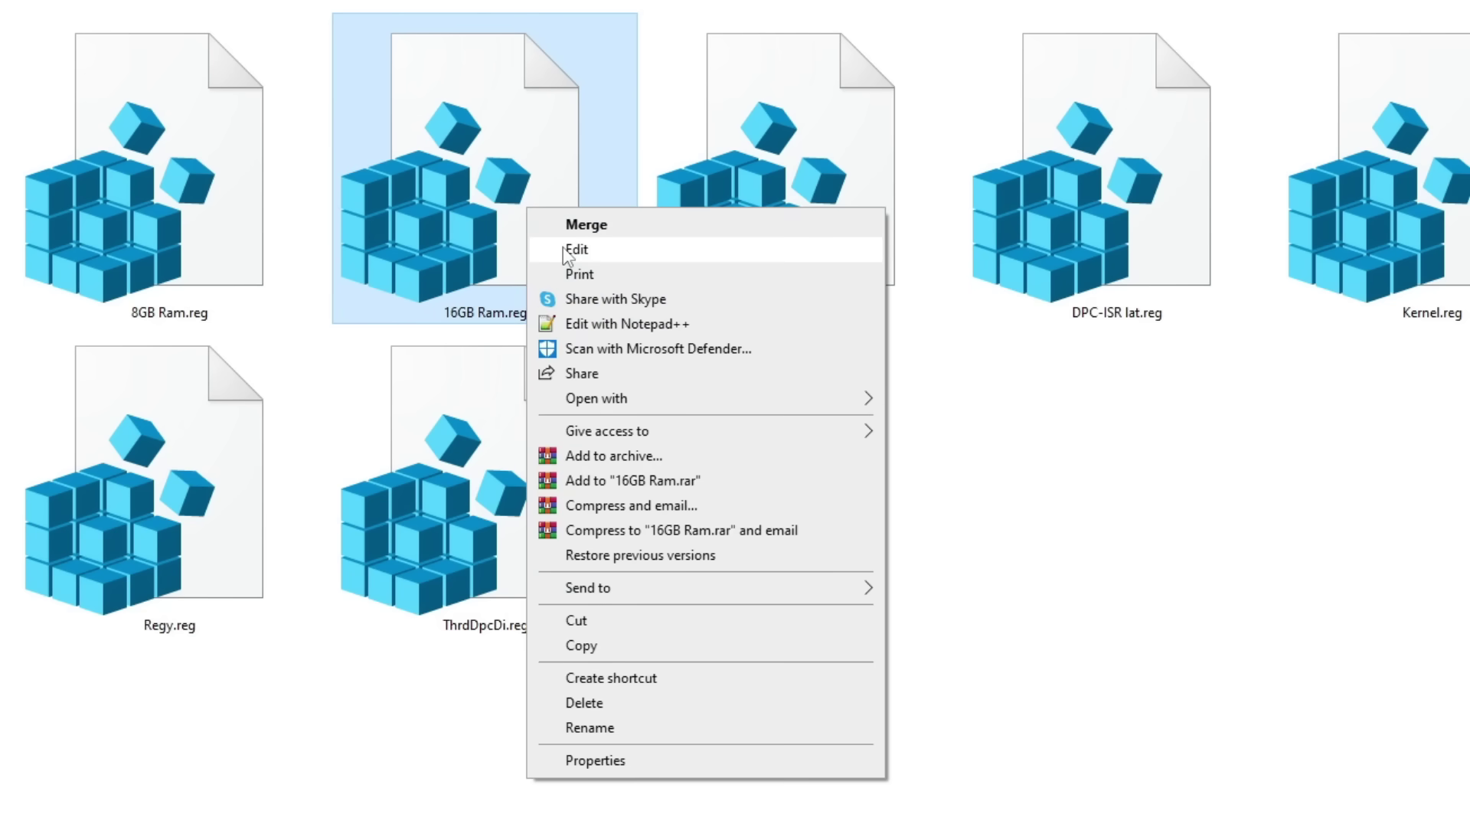
click(562, 247)
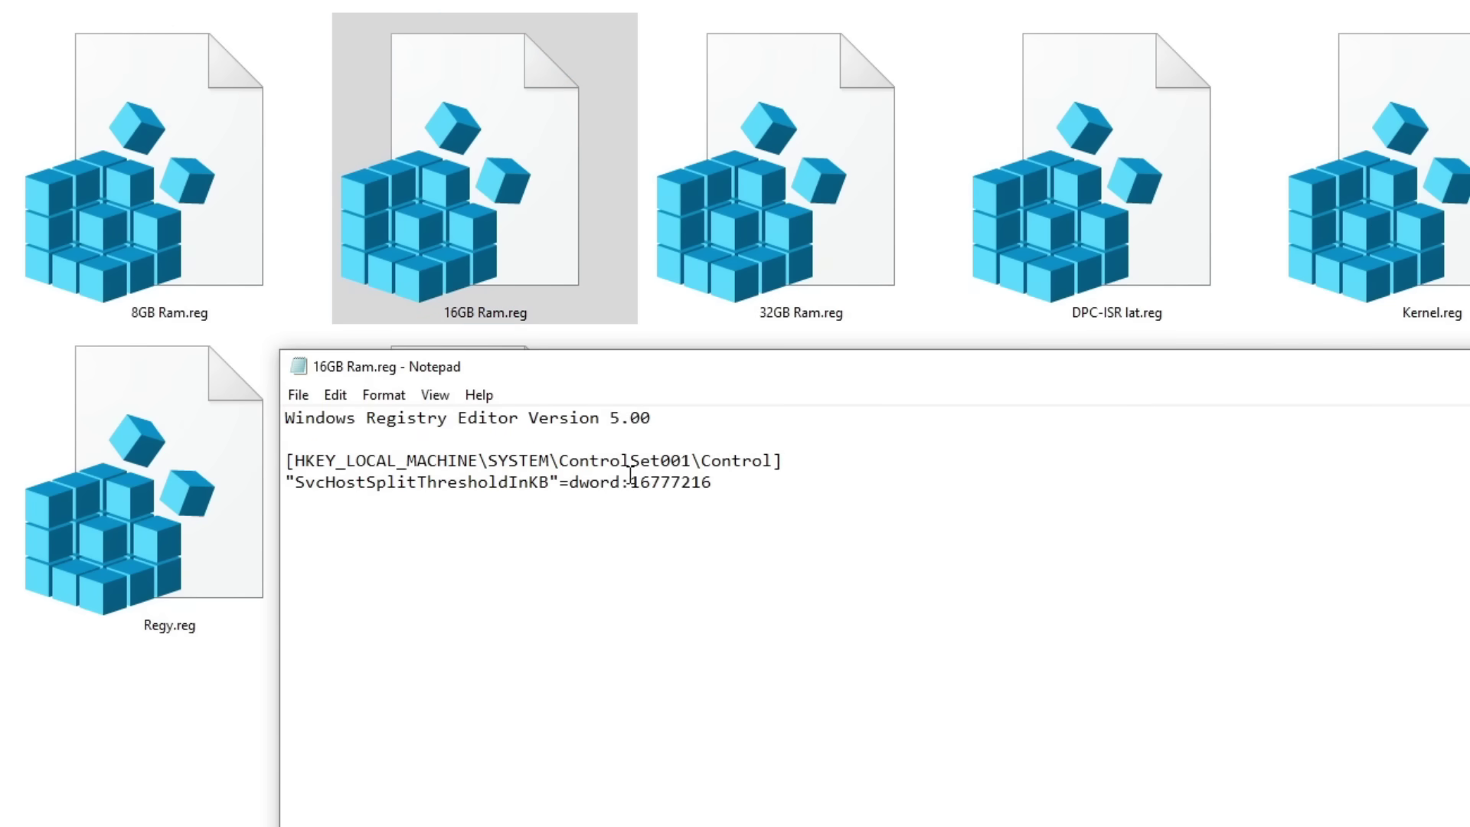
click(650, 482)
key(BackSpace)
key(BackSpace)
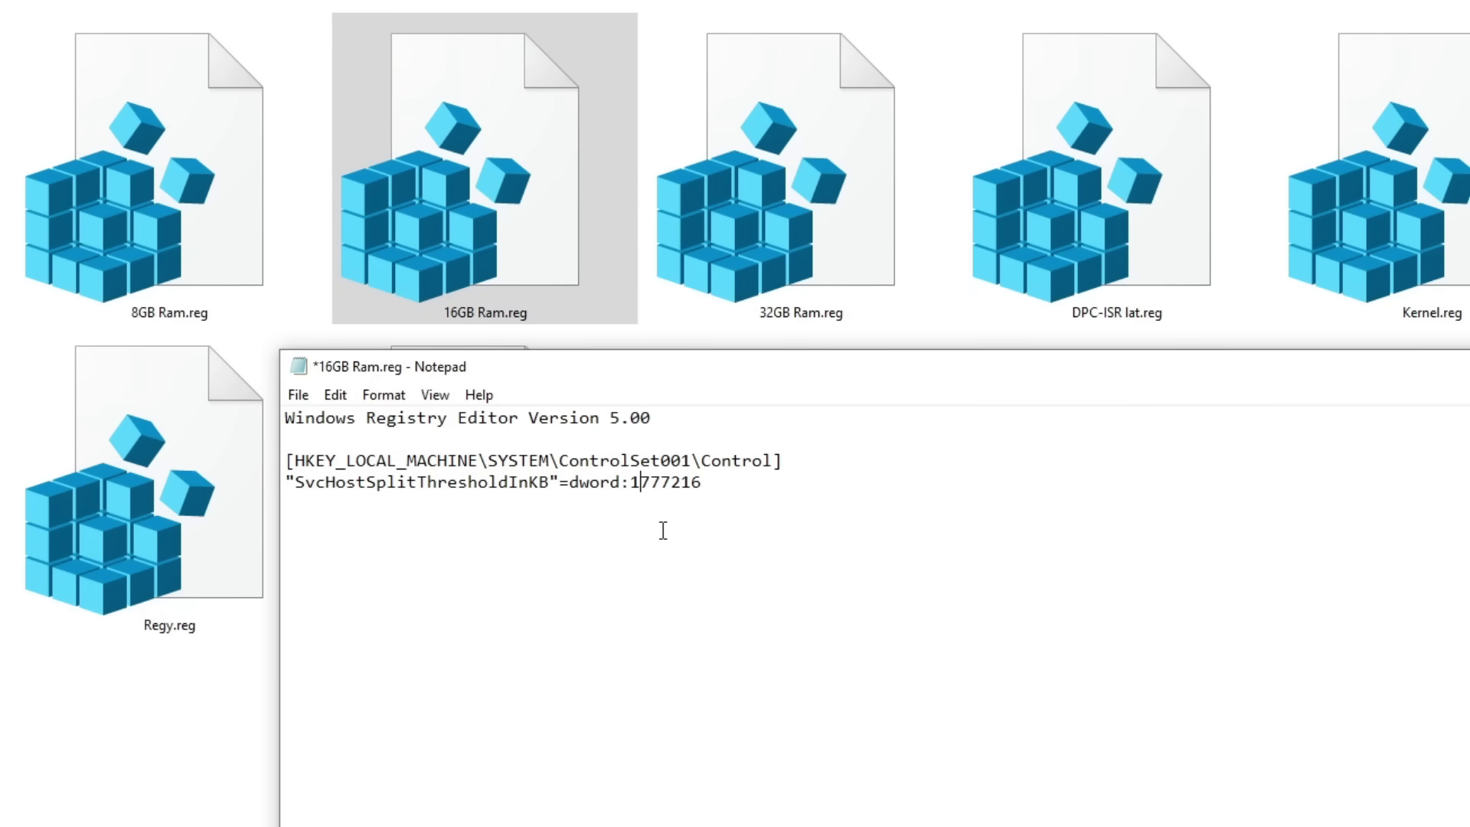
text(64)
click(298, 394)
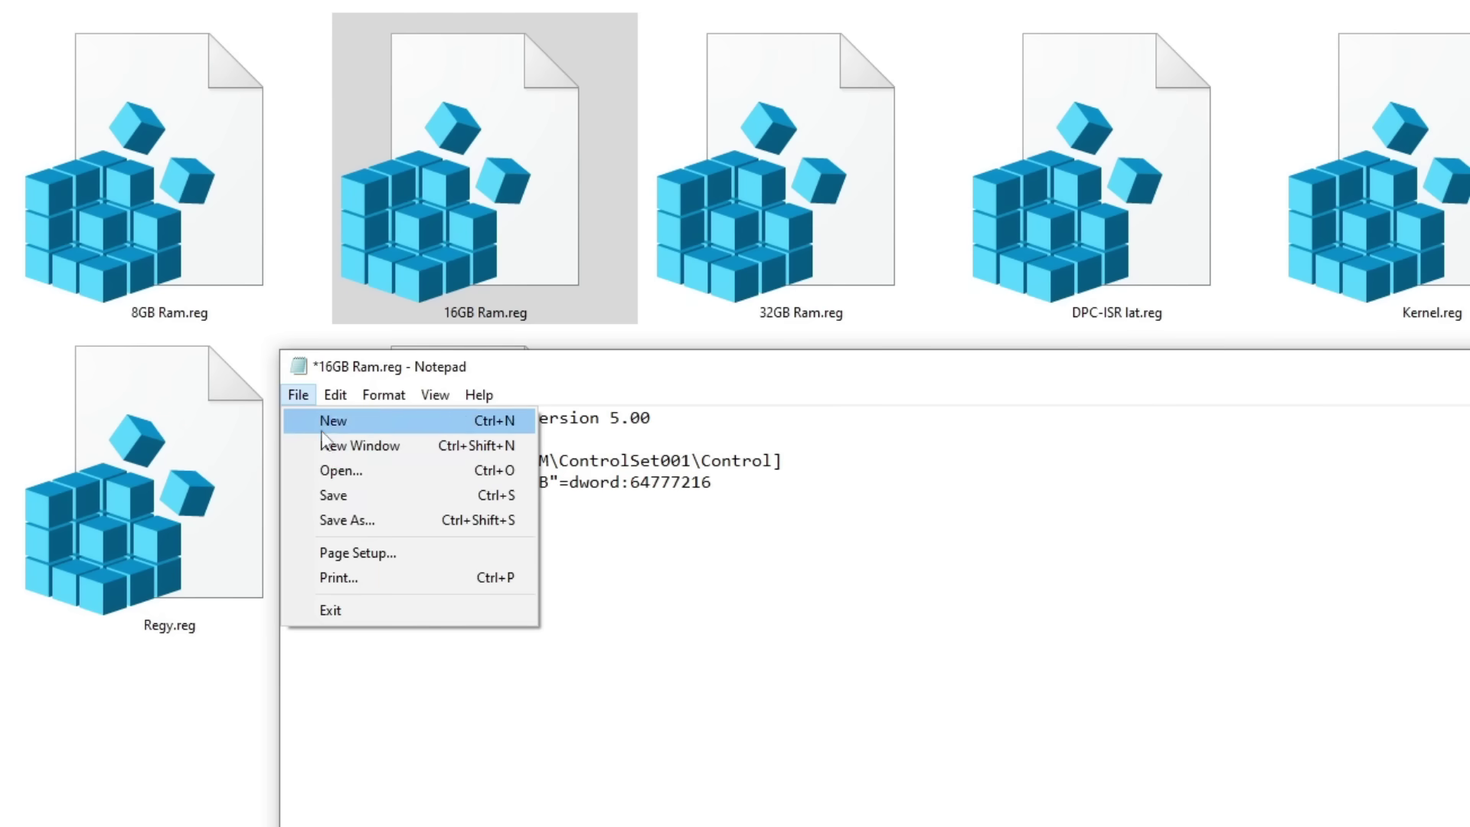
click(352, 496)
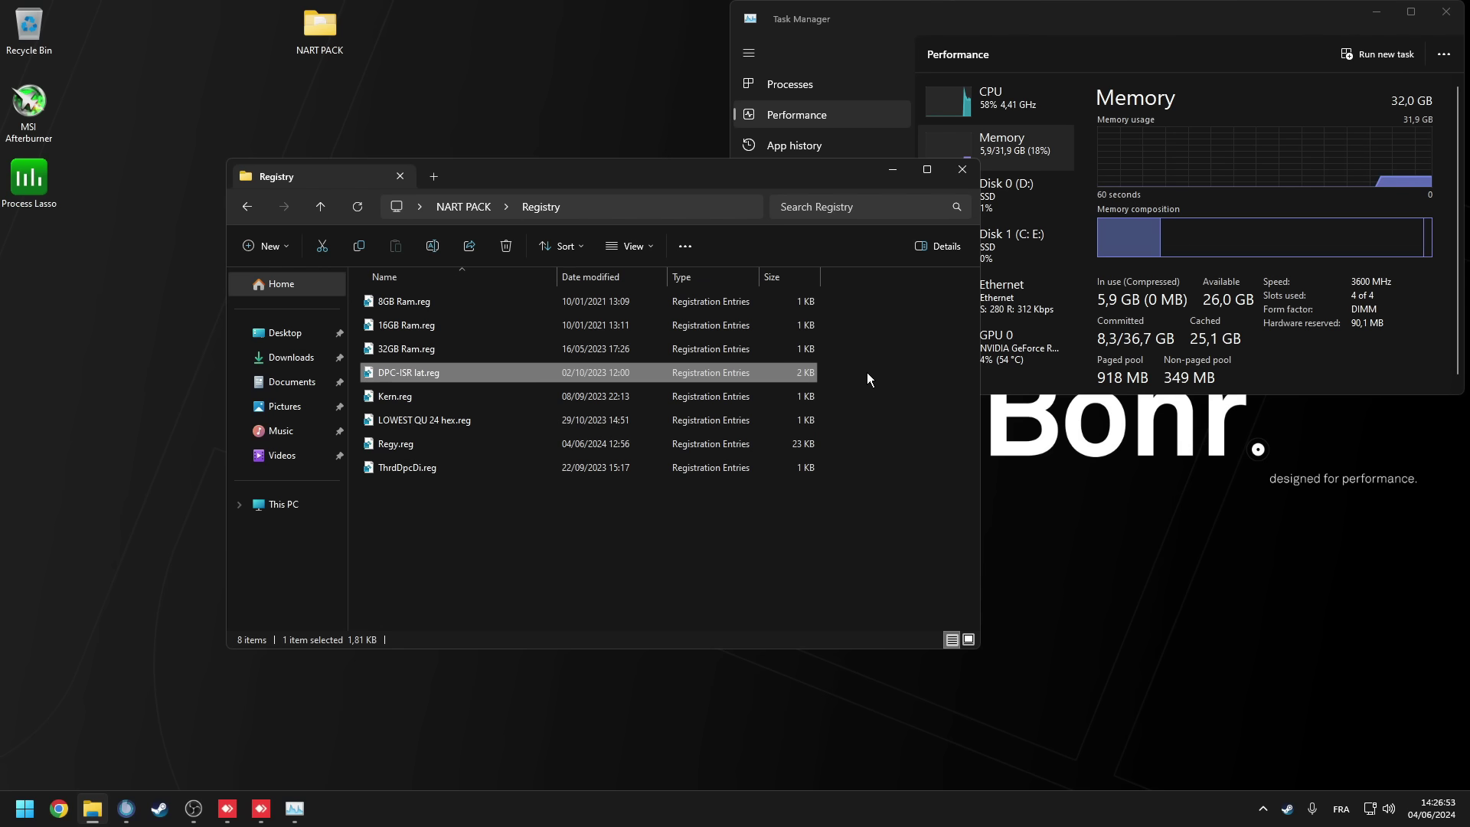
Select the five files DPC-ISR lat.reg through ThrdDpcDi.reg, merge them, and confirm every prompt.
drag(866, 371, 624, 545)
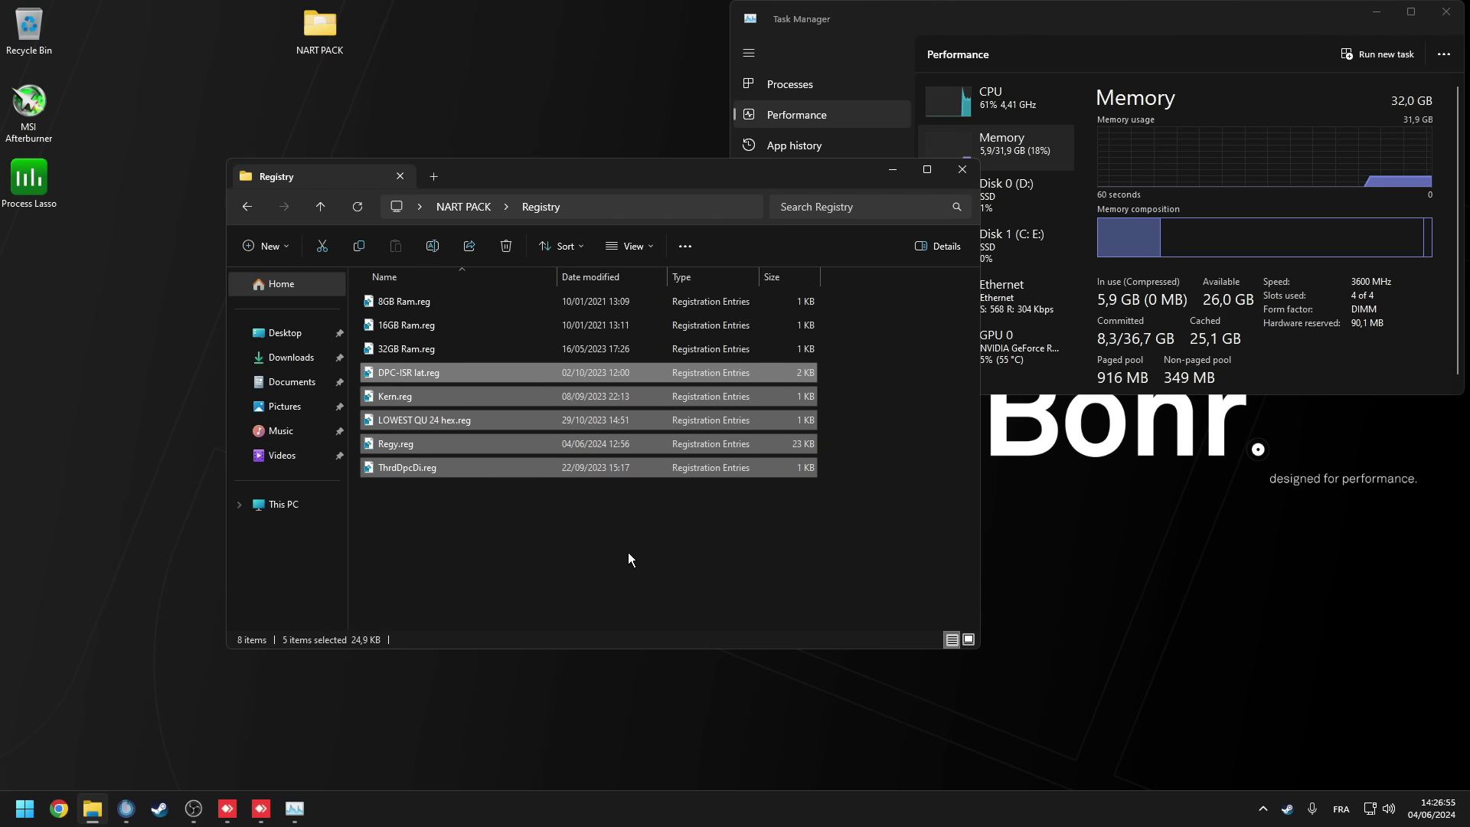
key(Return)
click(851, 426)
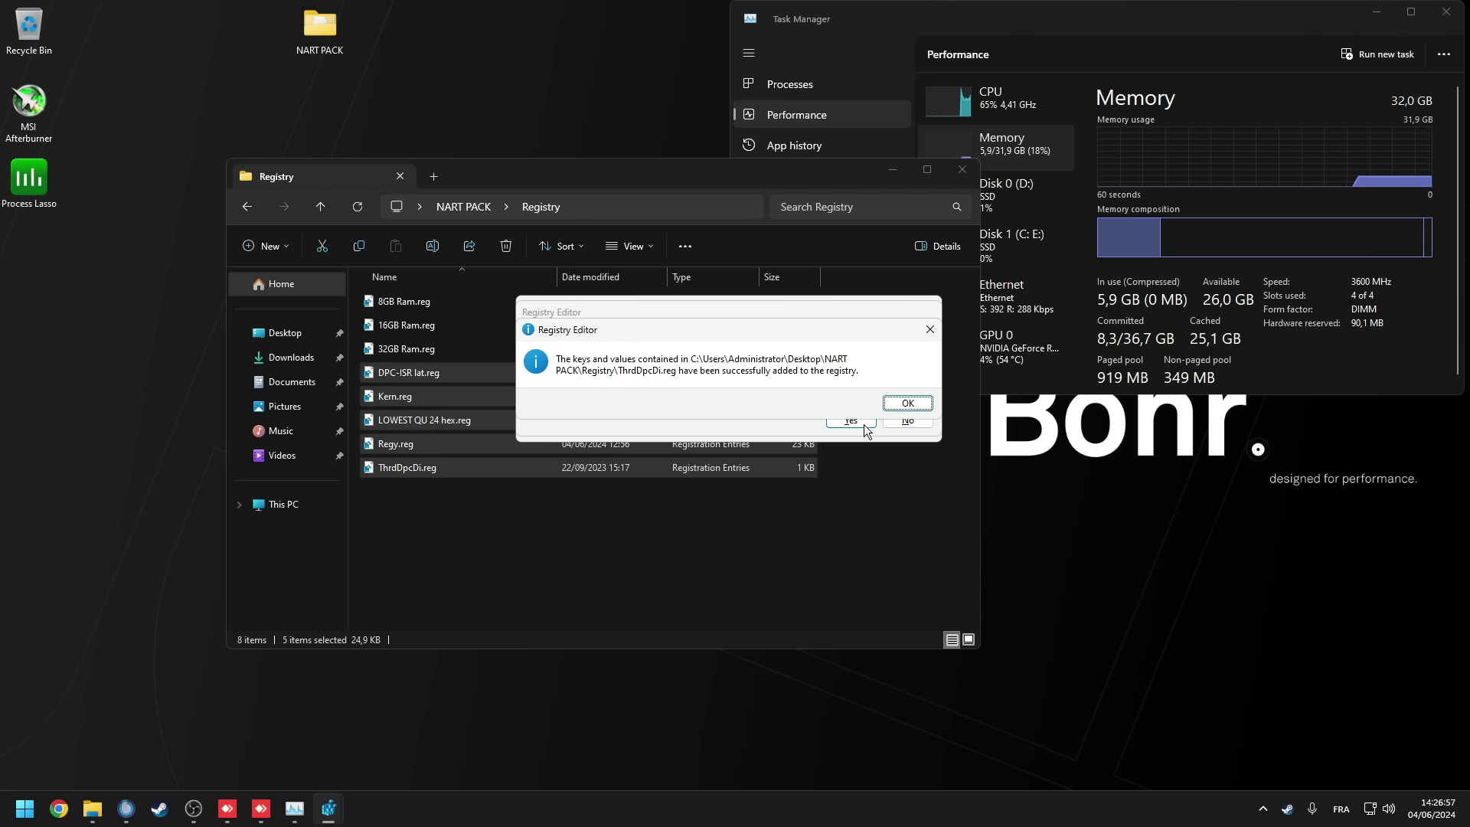
click(865, 430)
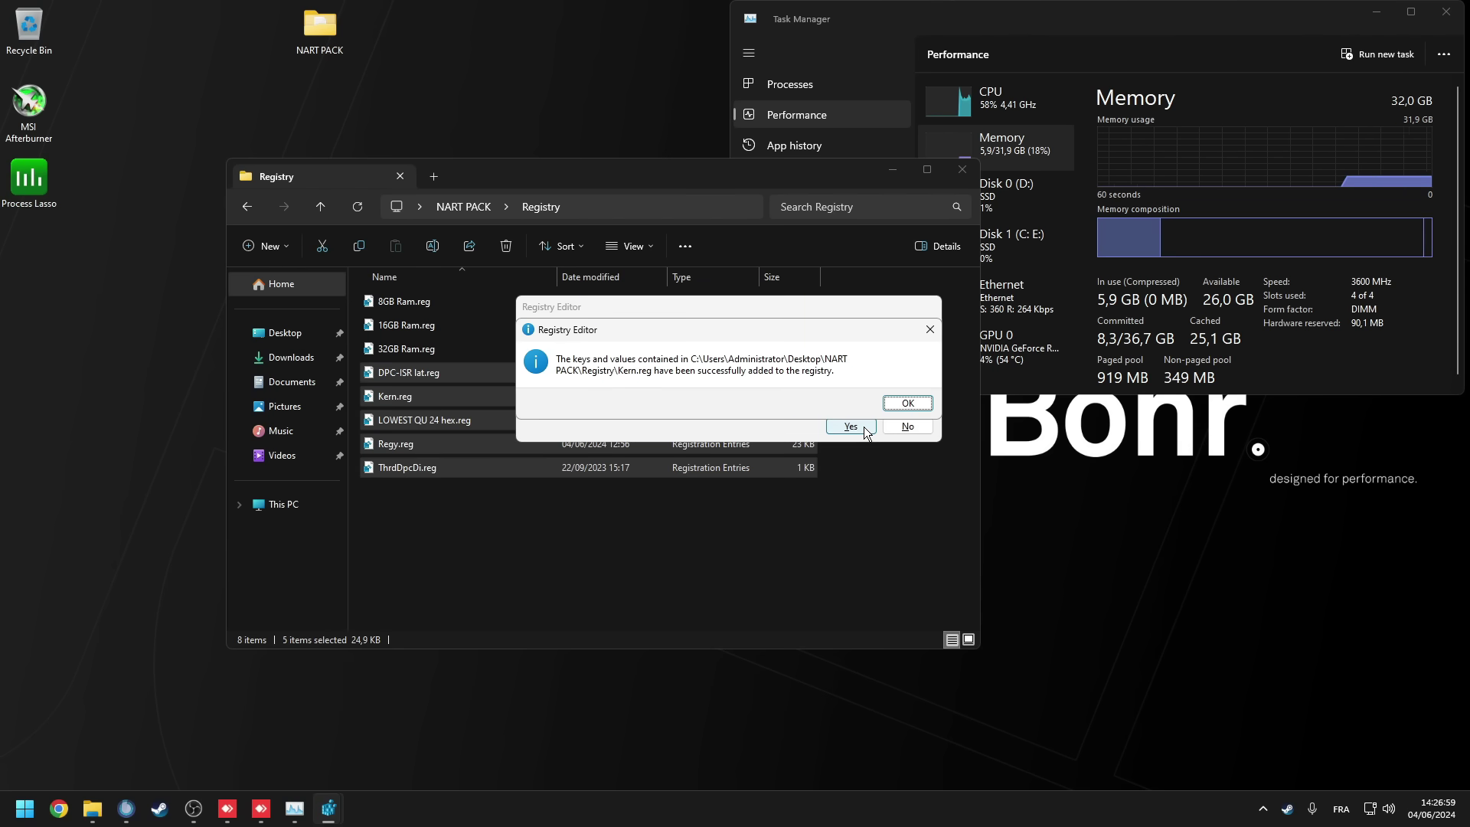
click(865, 430)
click(897, 408)
click(897, 407)
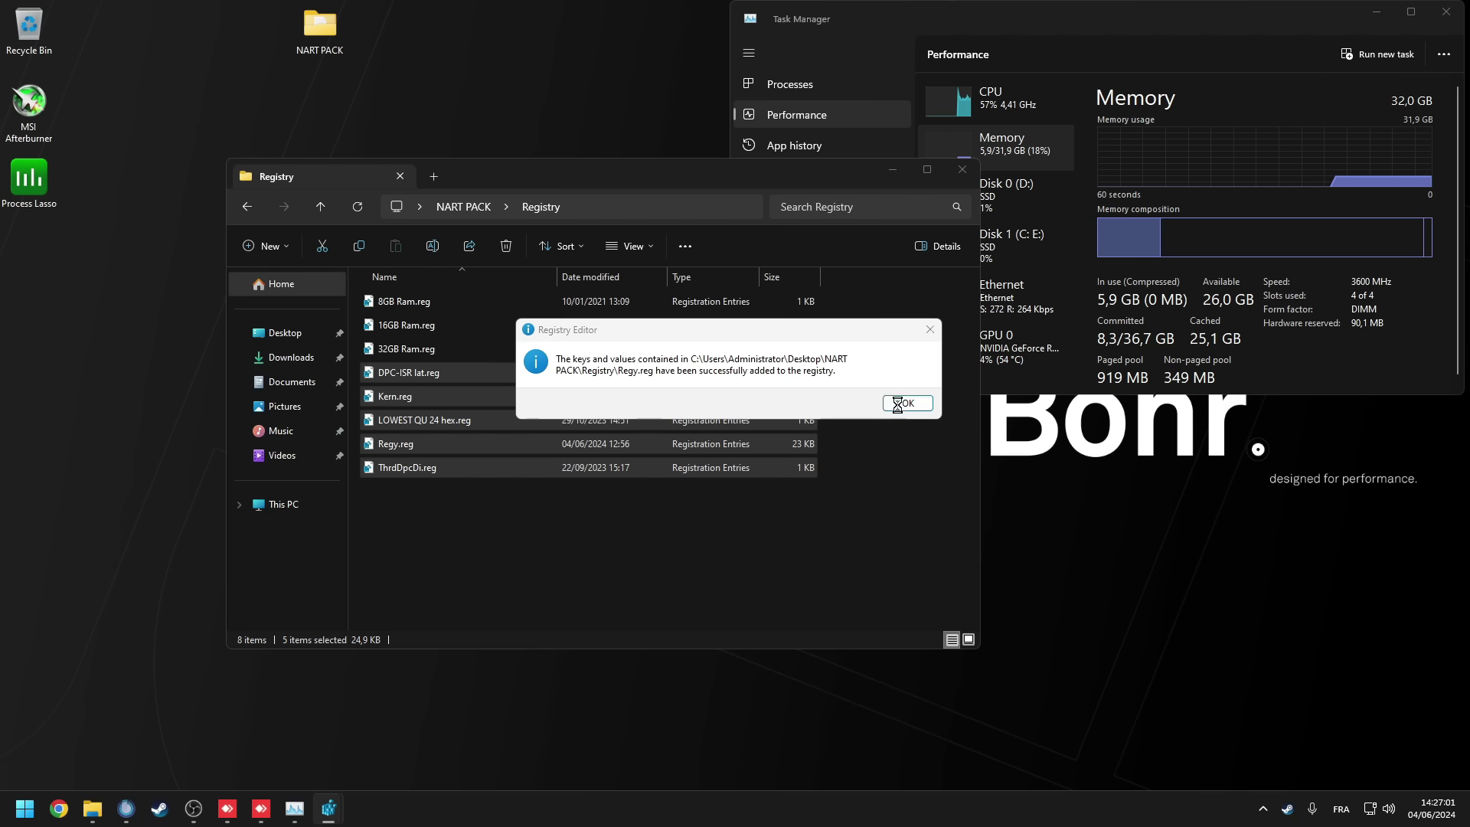
click(897, 407)
click(897, 407)
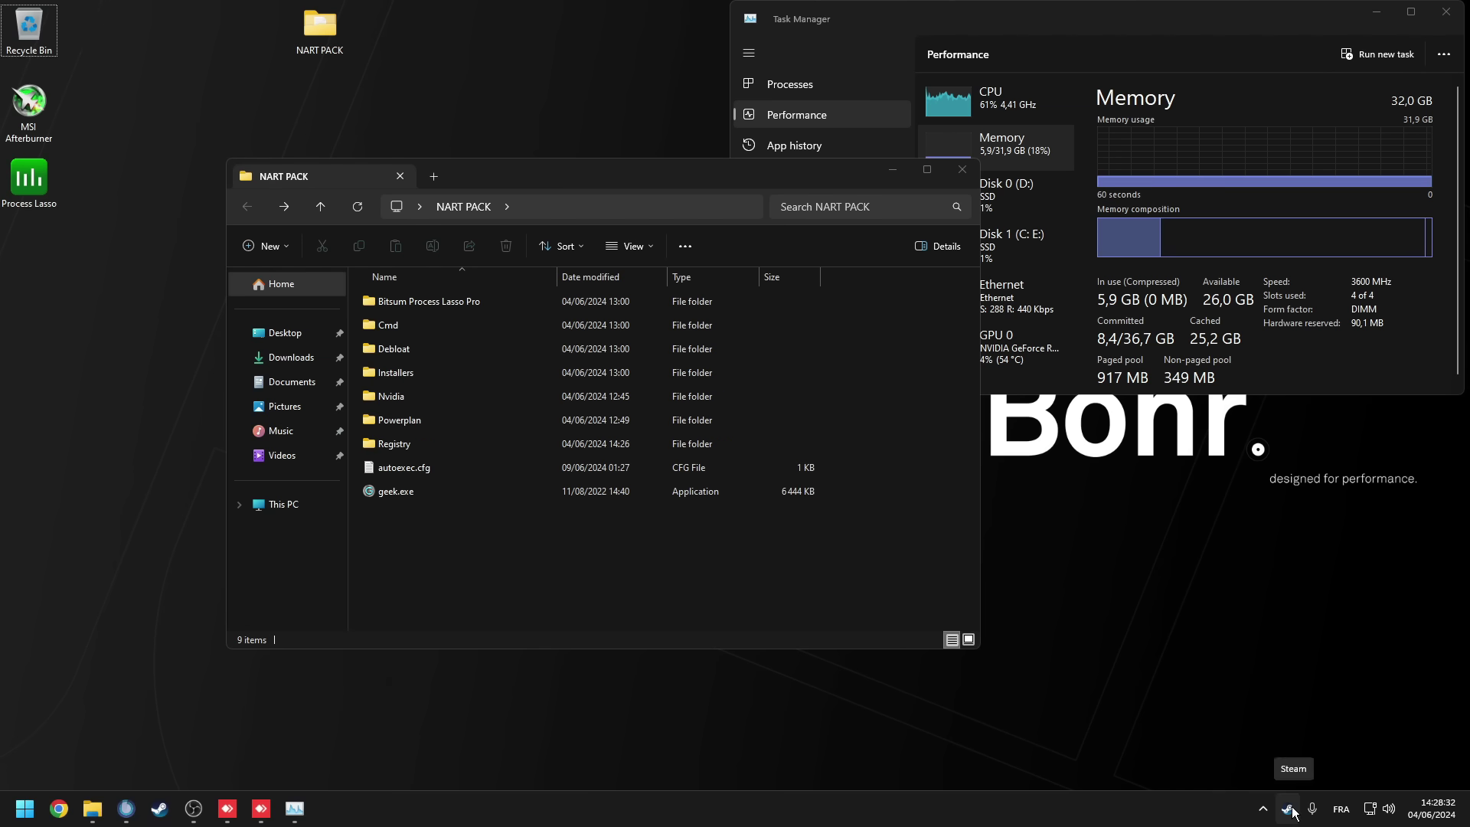
Turn off animated avatars and avatar frames in Steam's Friends & Chat settings.
right_click(1287, 808)
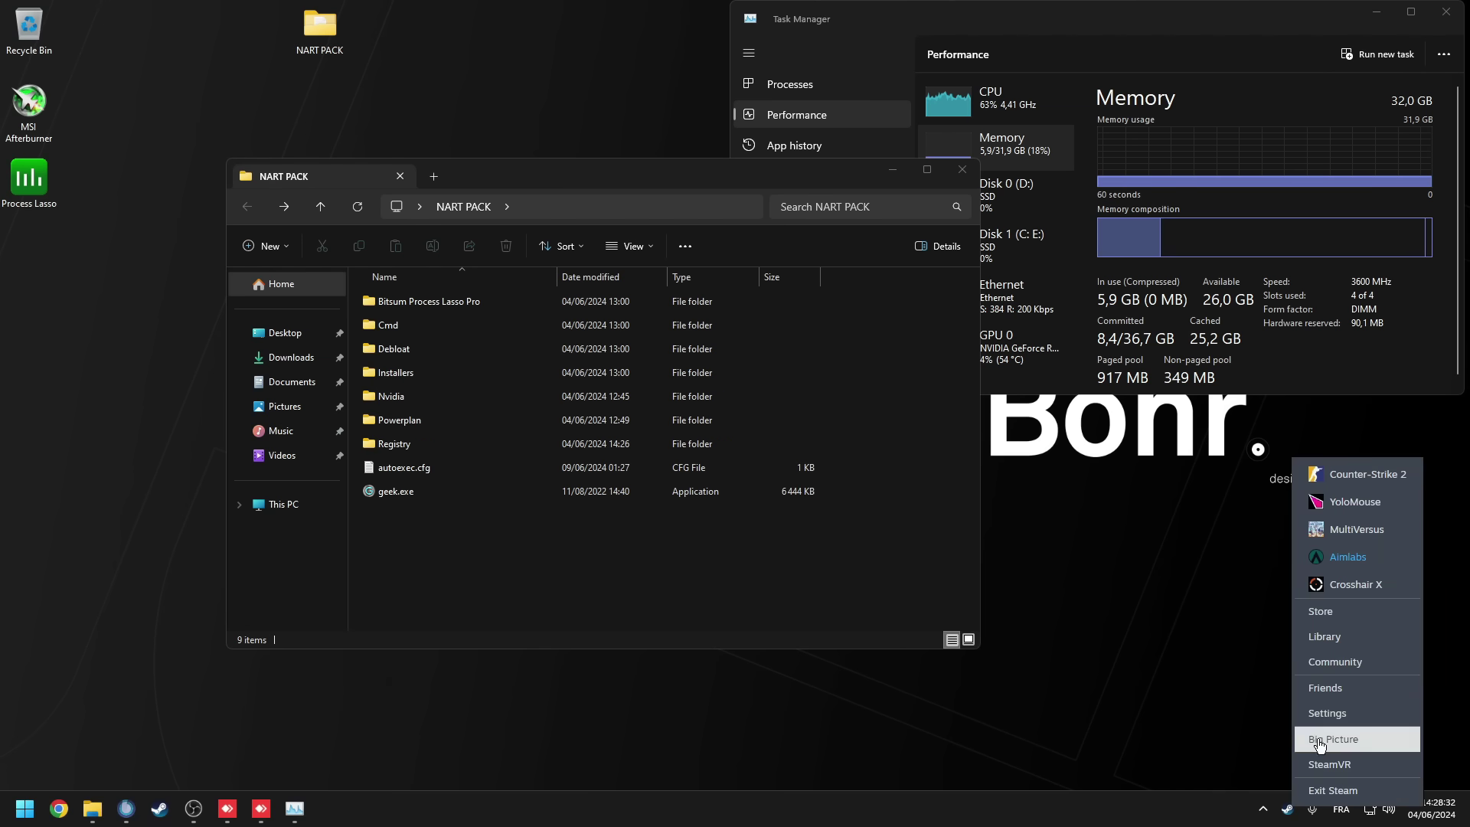
click(1321, 720)
click(447, 225)
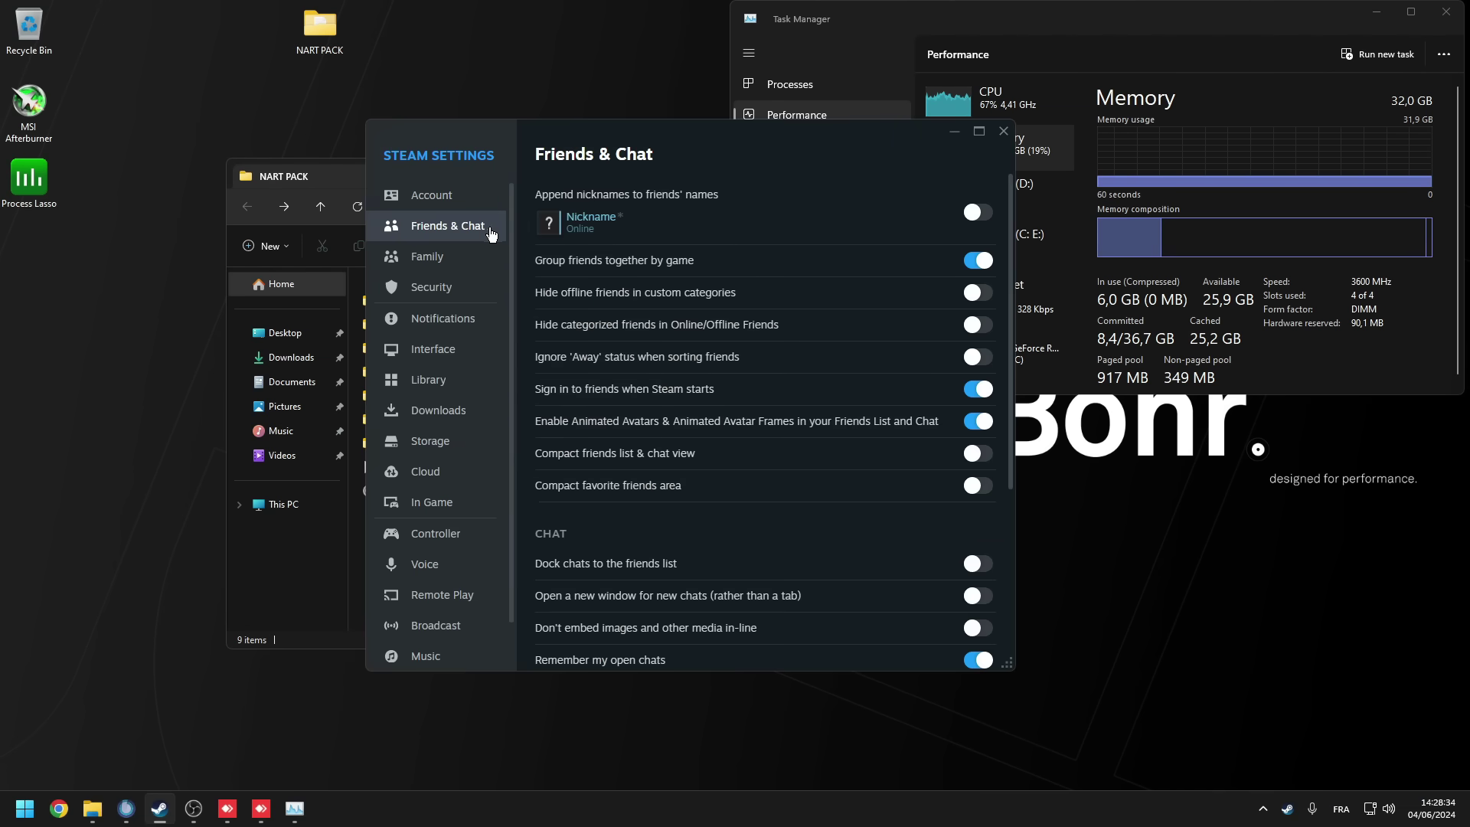
click(982, 429)
Keep Library as the startup location and stop scaling text and icons to the monitor.
click(428, 349)
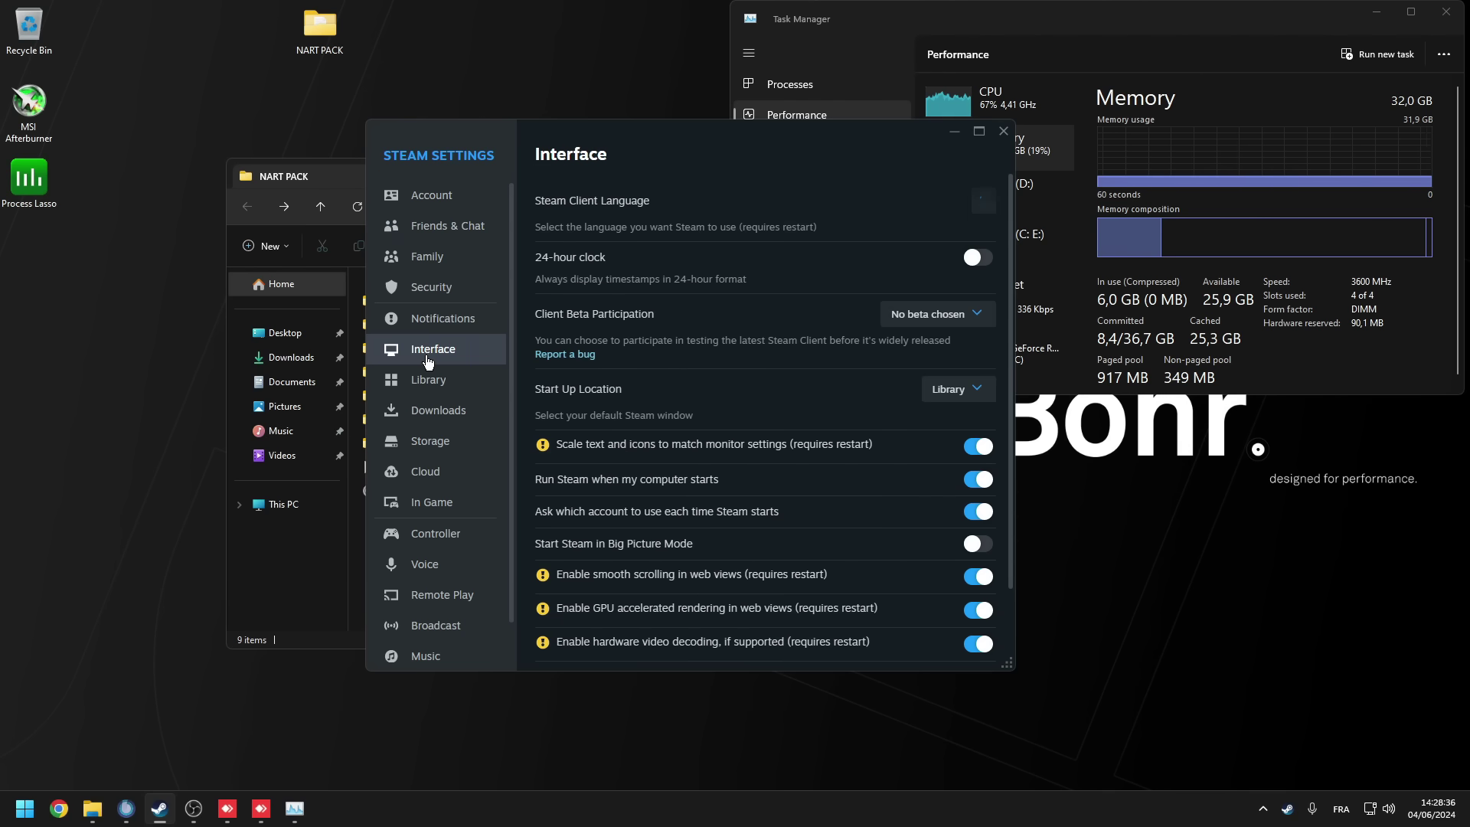
click(949, 389)
click(932, 458)
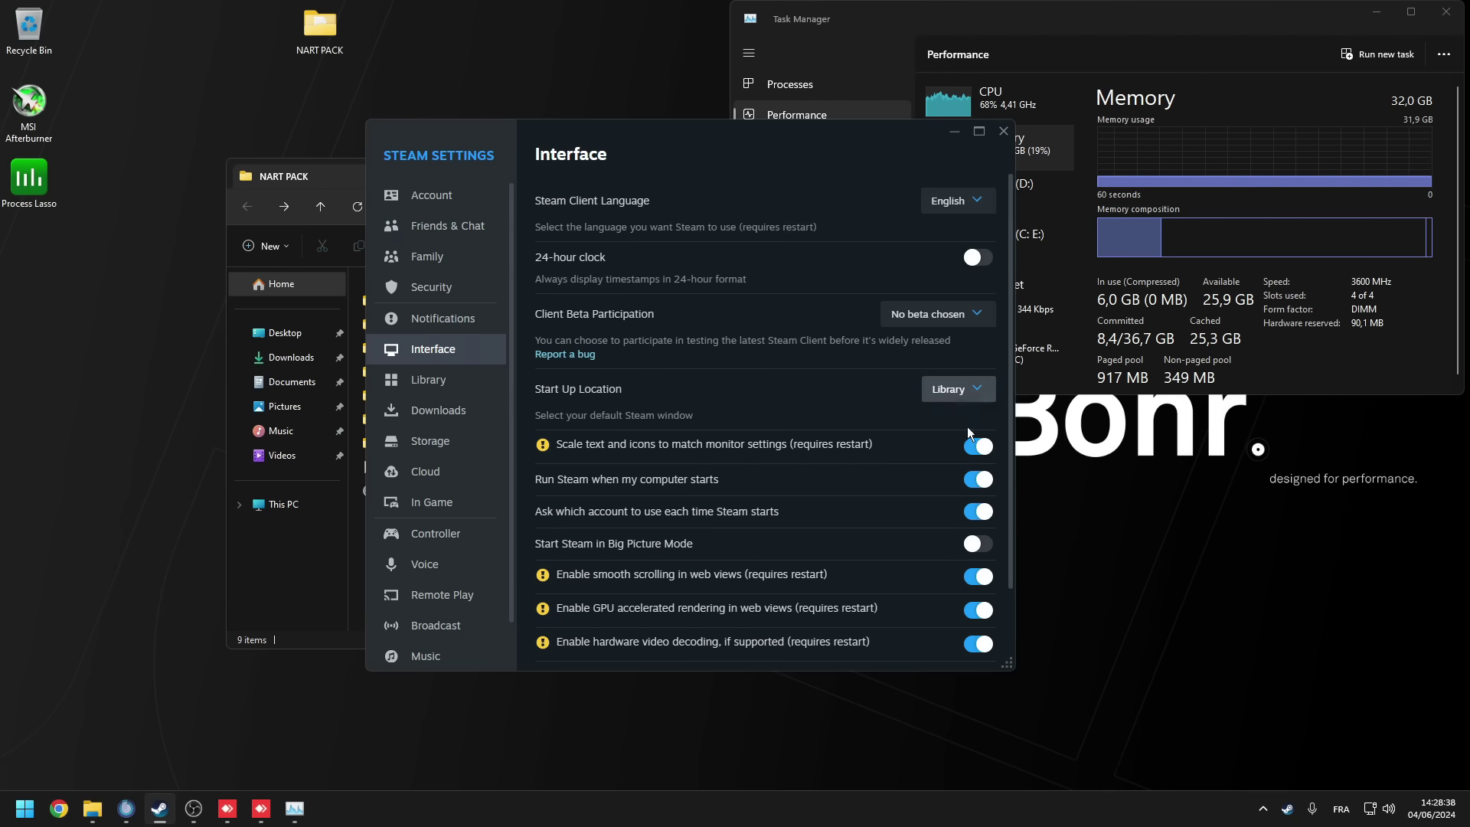
click(982, 449)
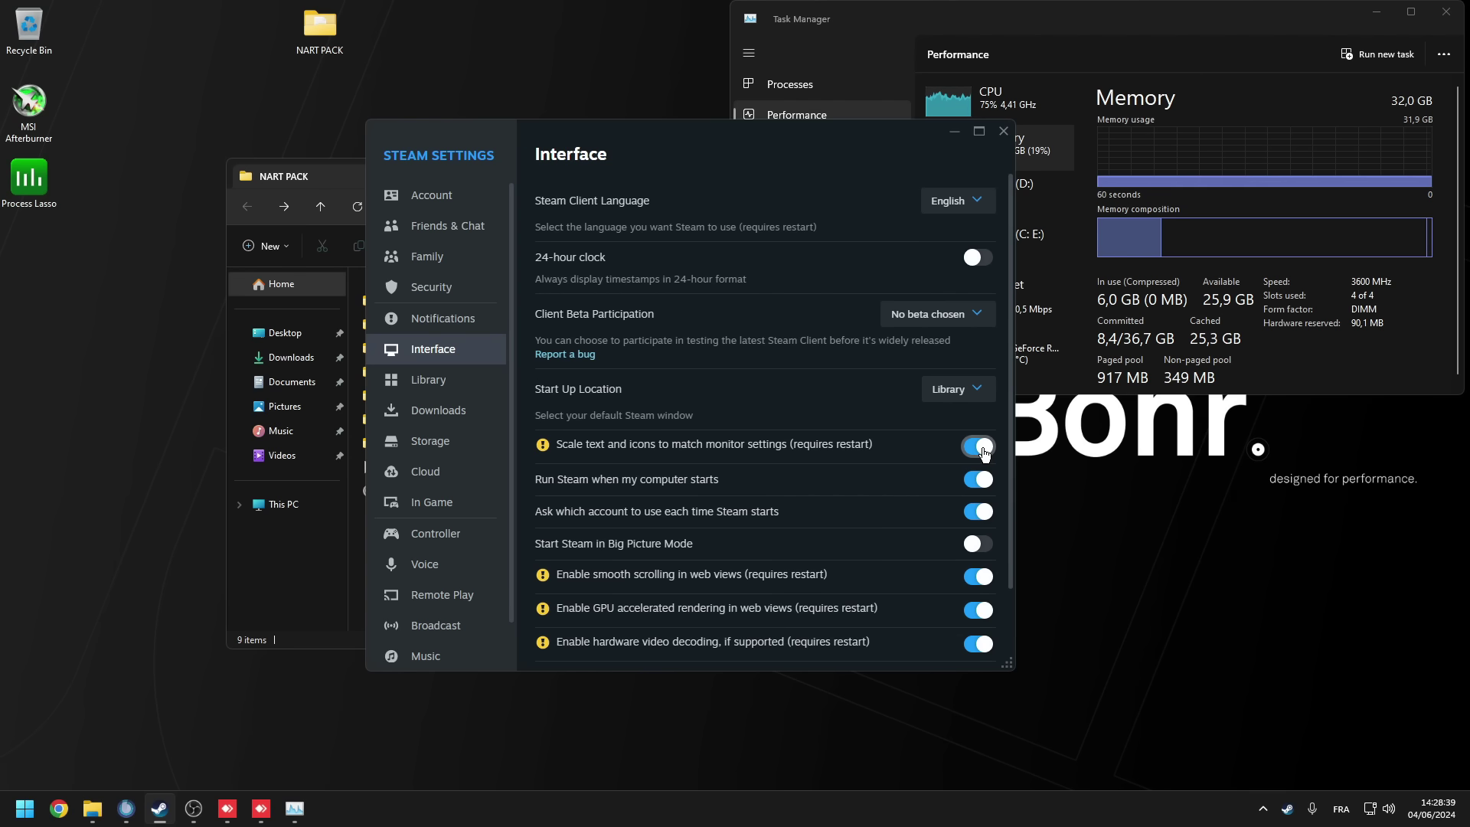
click(764, 434)
Disable the account prompt, web-view smooth scrolling, GPU web-view rendering, hardware video decoding and release notifications.
scroll(956, 475, down, 2)
click(977, 441)
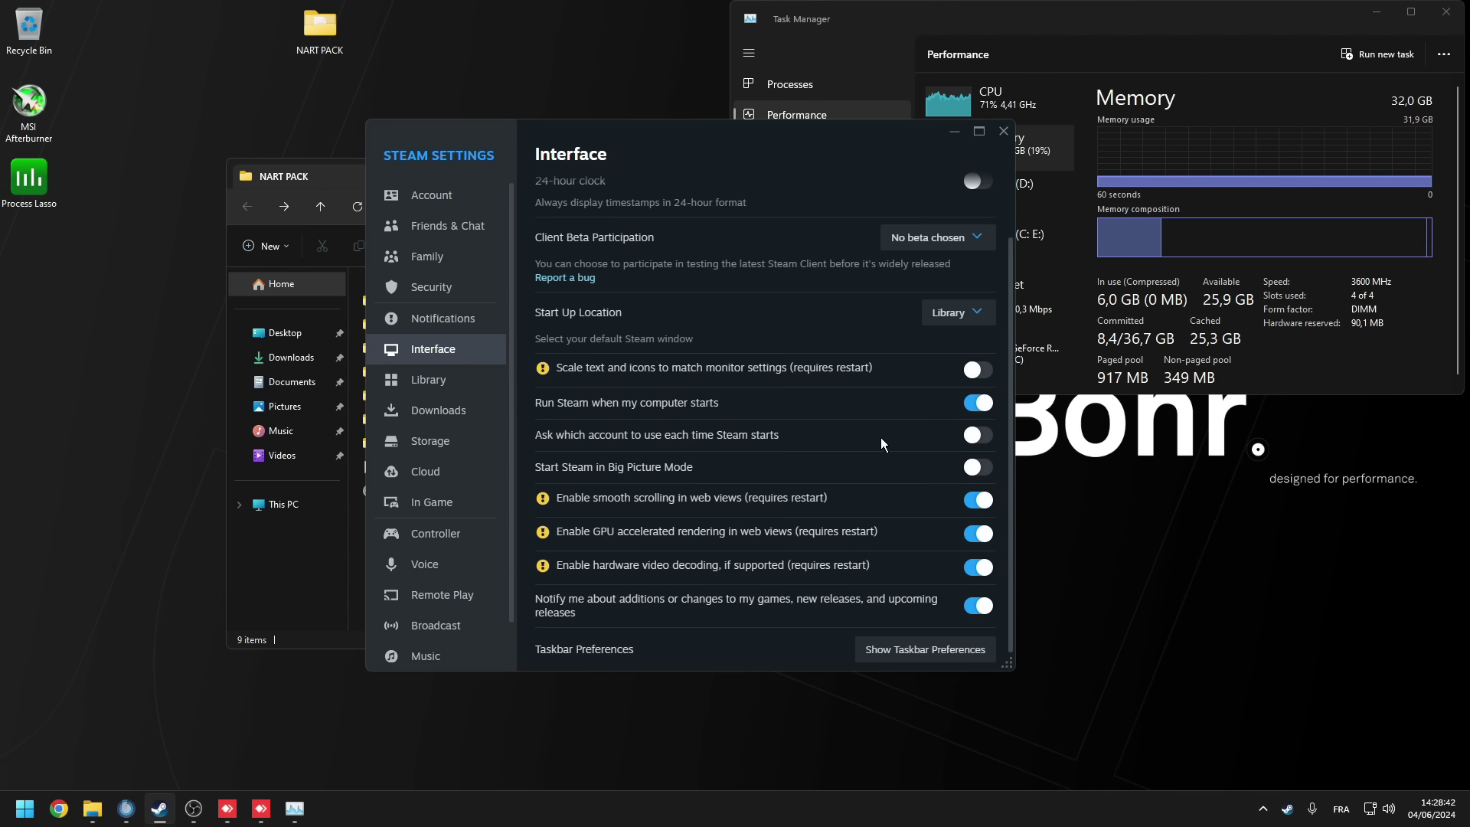
click(971, 498)
click(758, 434)
click(983, 538)
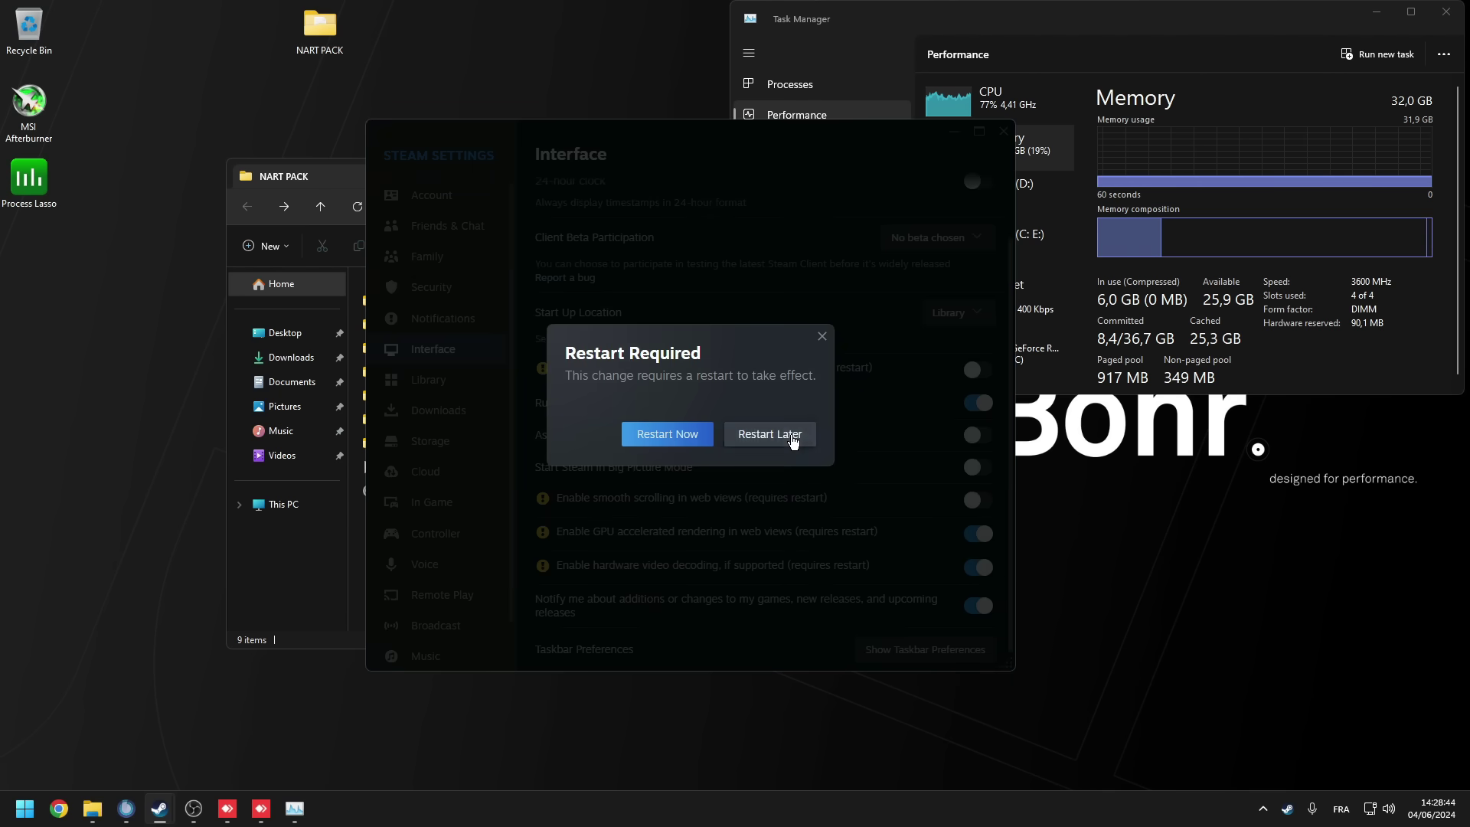
click(788, 434)
click(980, 567)
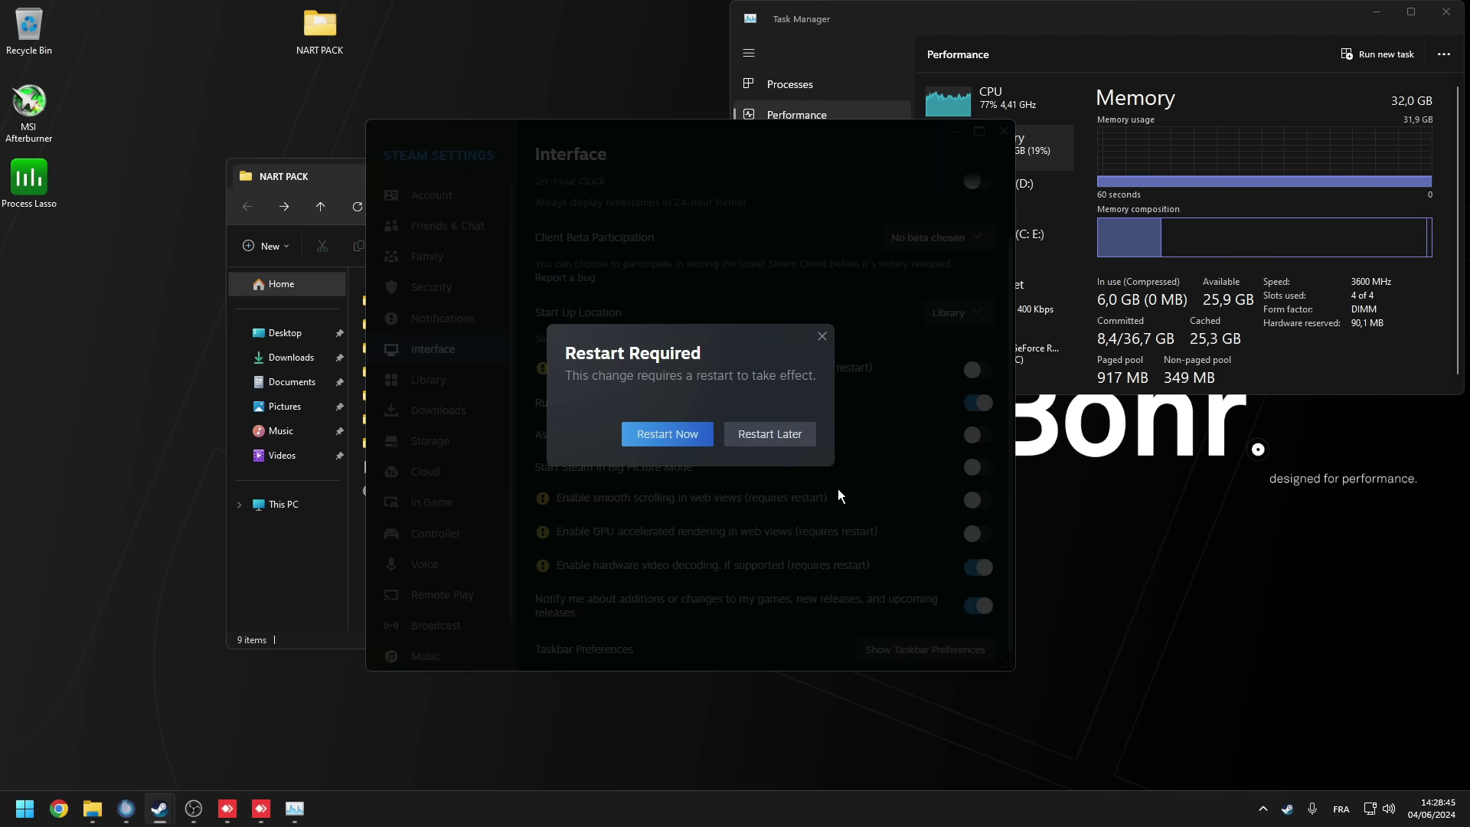
click(777, 432)
click(981, 606)
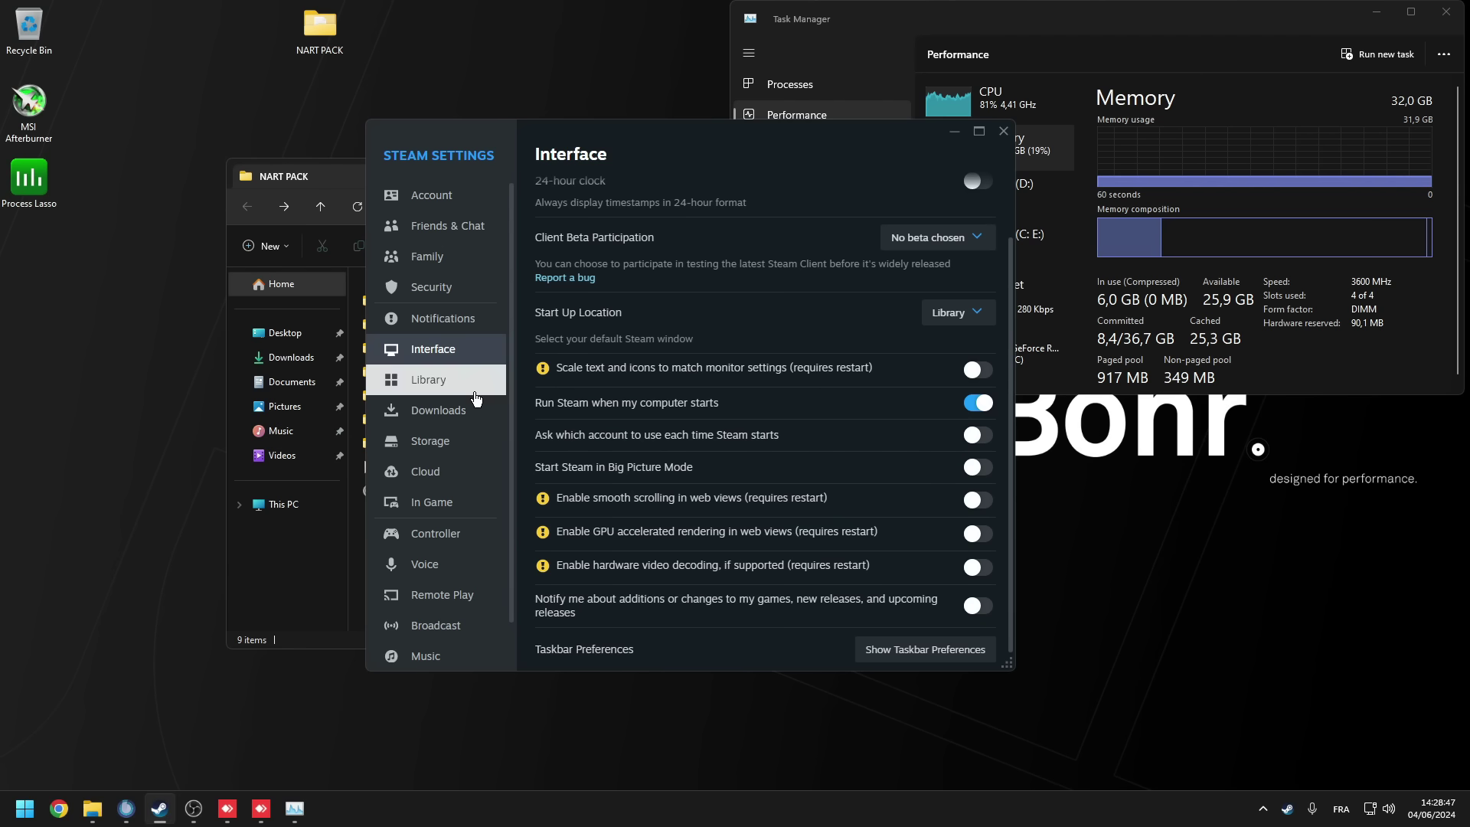
Enable Low Bandwidth Mode, Low Performance Mode and Disable Community Content in Library settings.
click(429, 379)
click(978, 259)
click(979, 312)
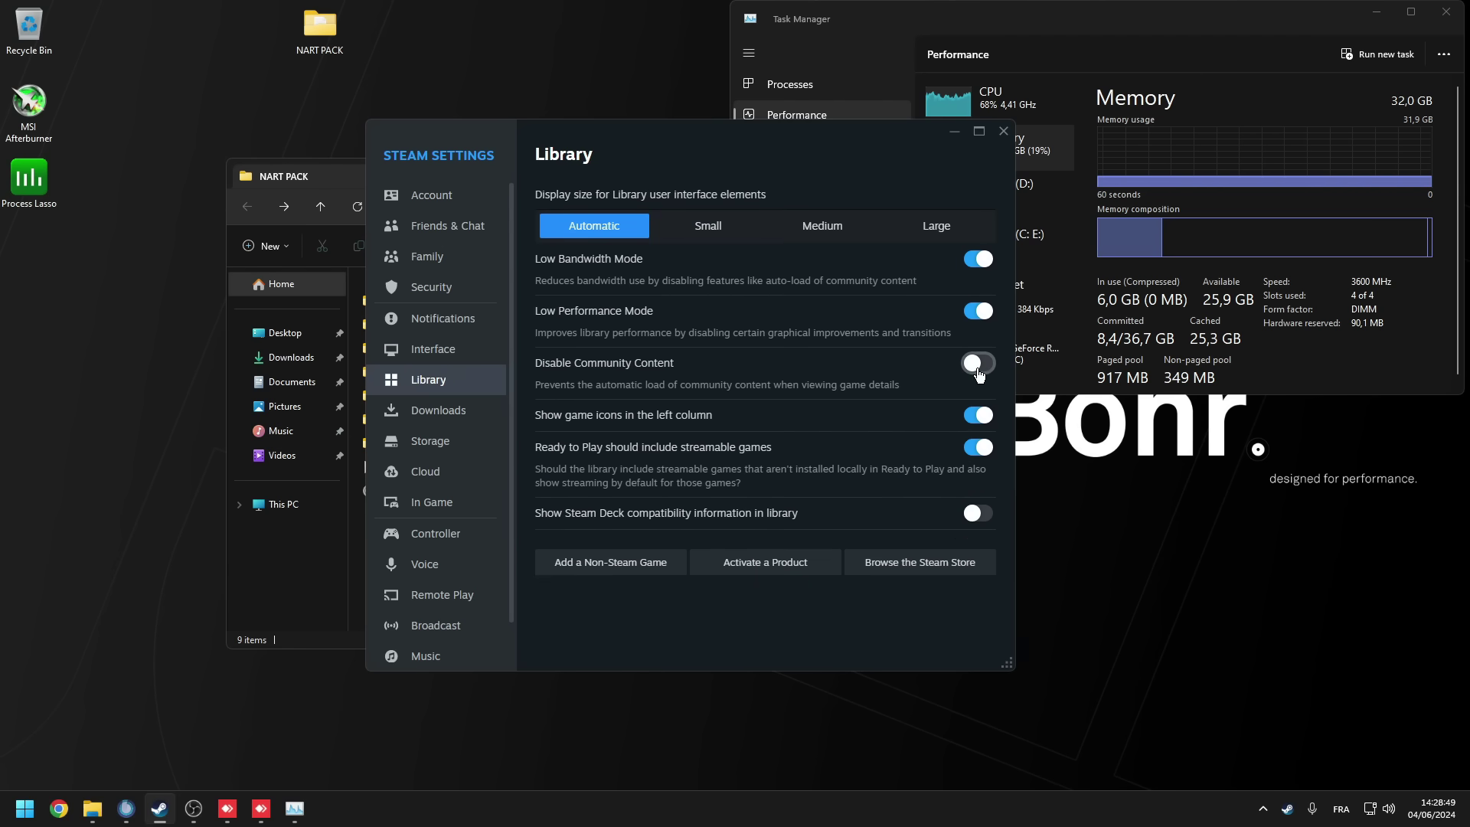
click(978, 362)
Turn off Remote Play, set broadcast privacy to disabled, and close Steam settings.
click(441, 595)
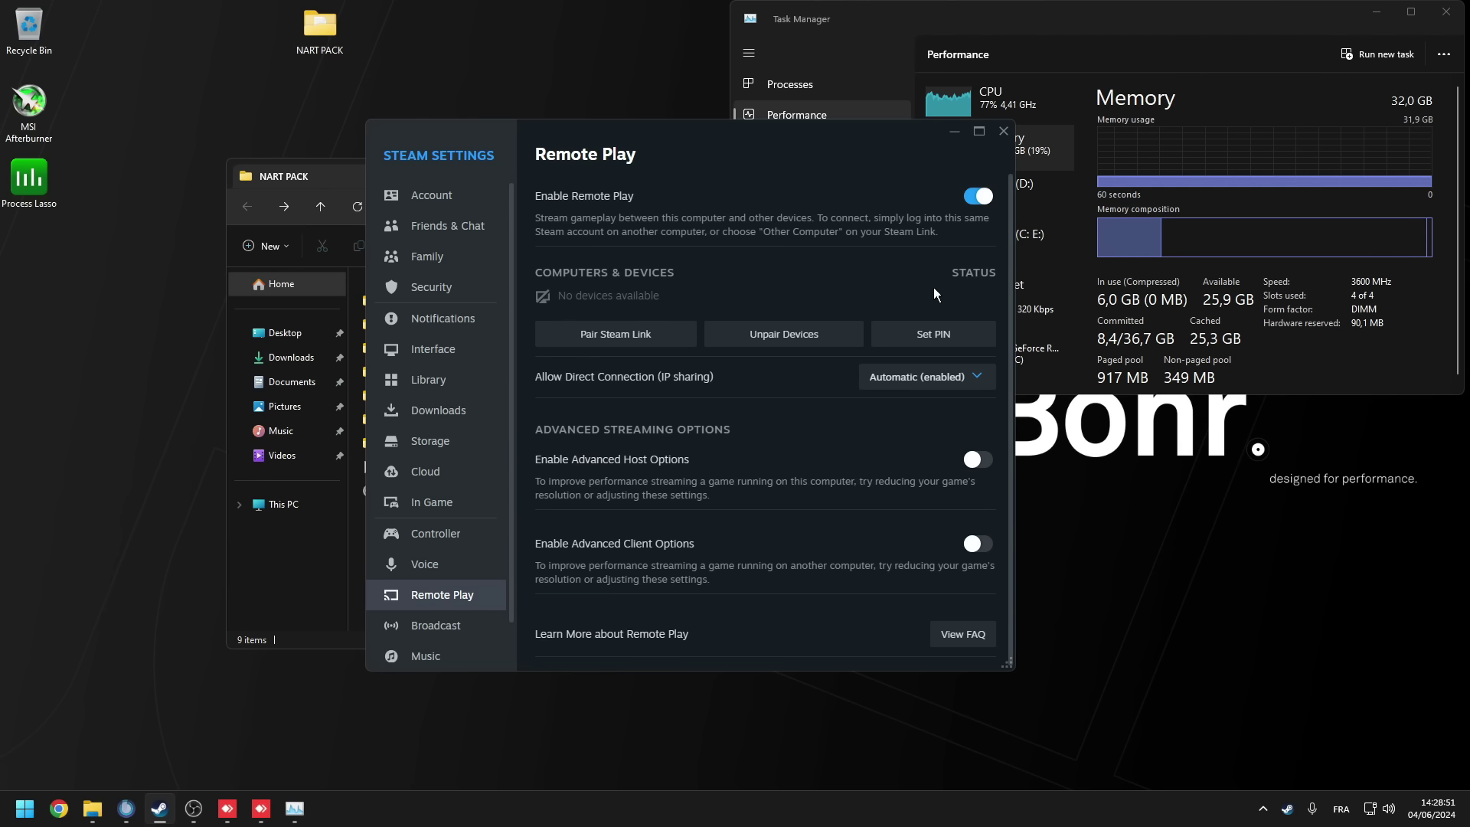
click(978, 196)
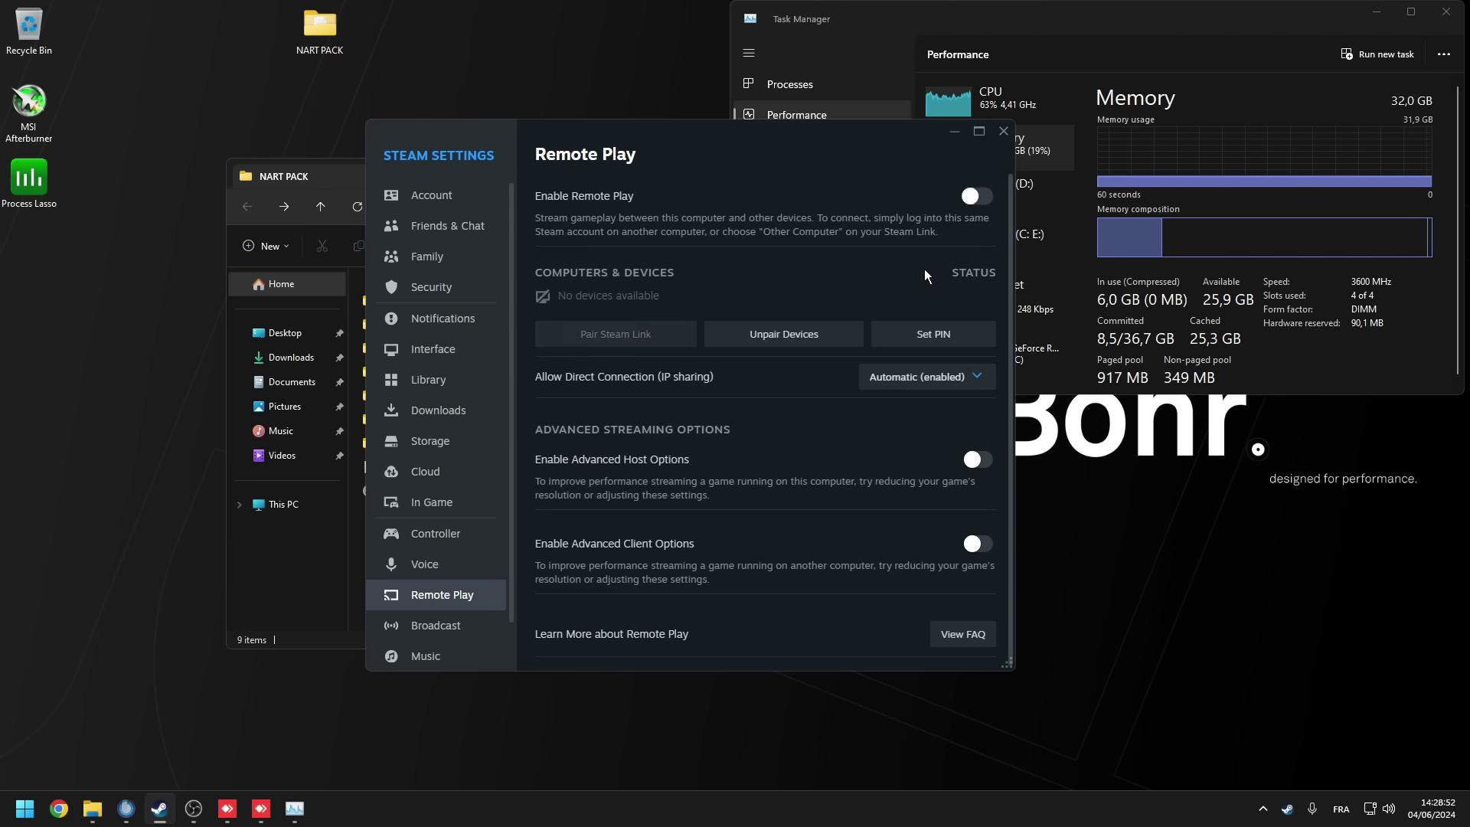
click(473, 629)
click(862, 242)
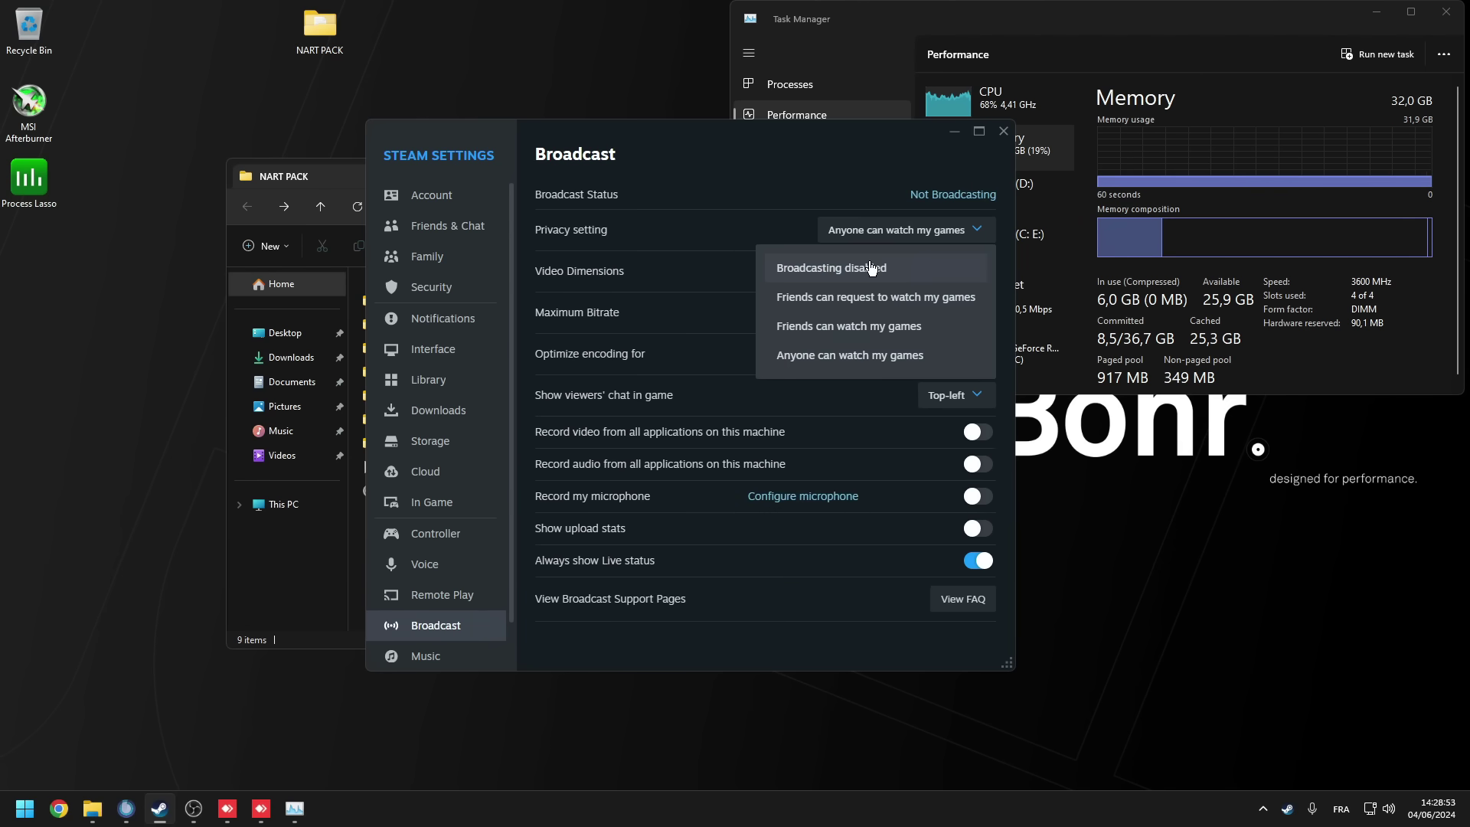
click(870, 260)
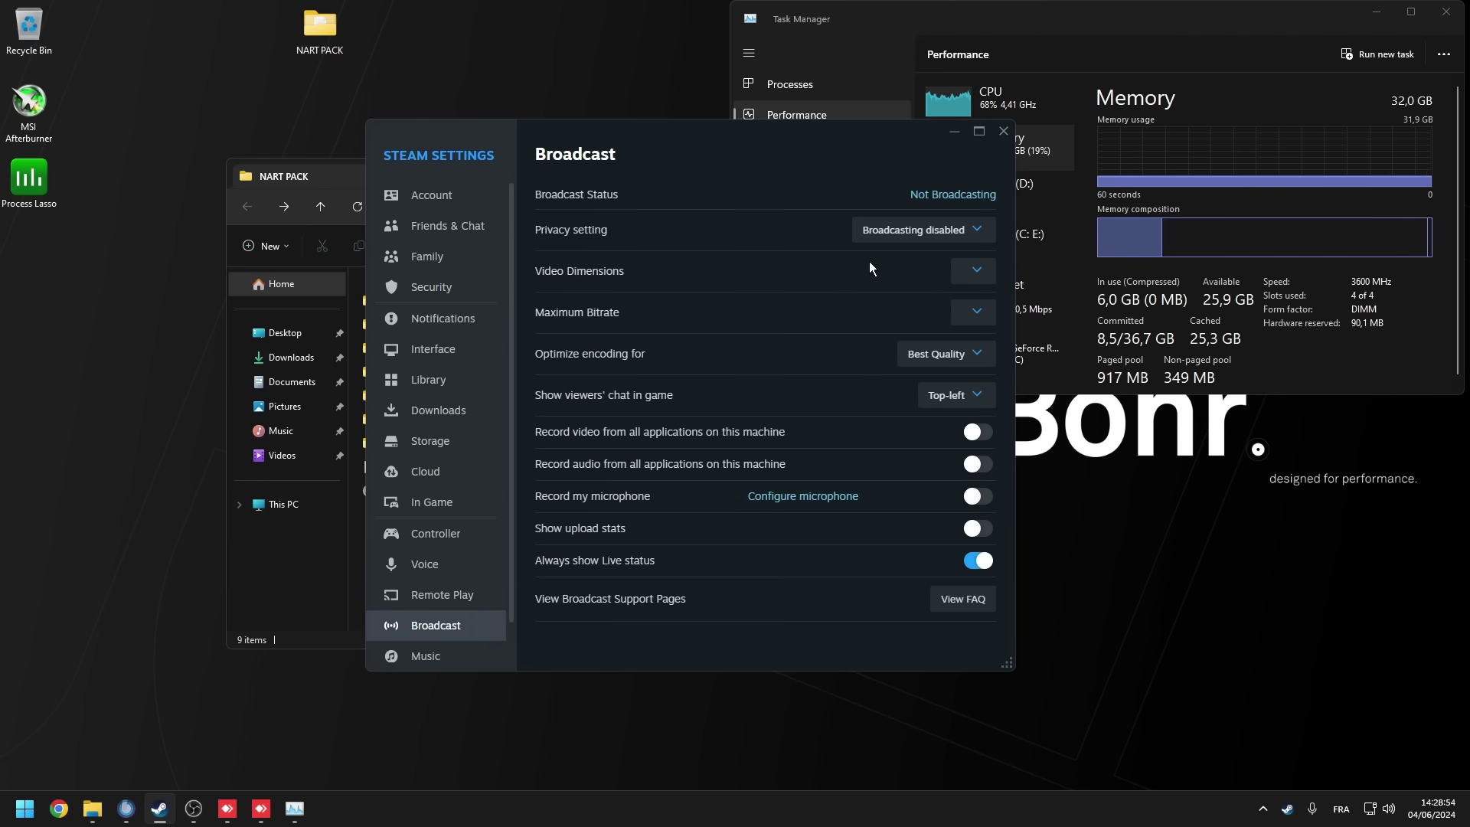
click(1002, 131)
Open Counter-Strike 2's Properties from the Steam library.
right_click(1287, 808)
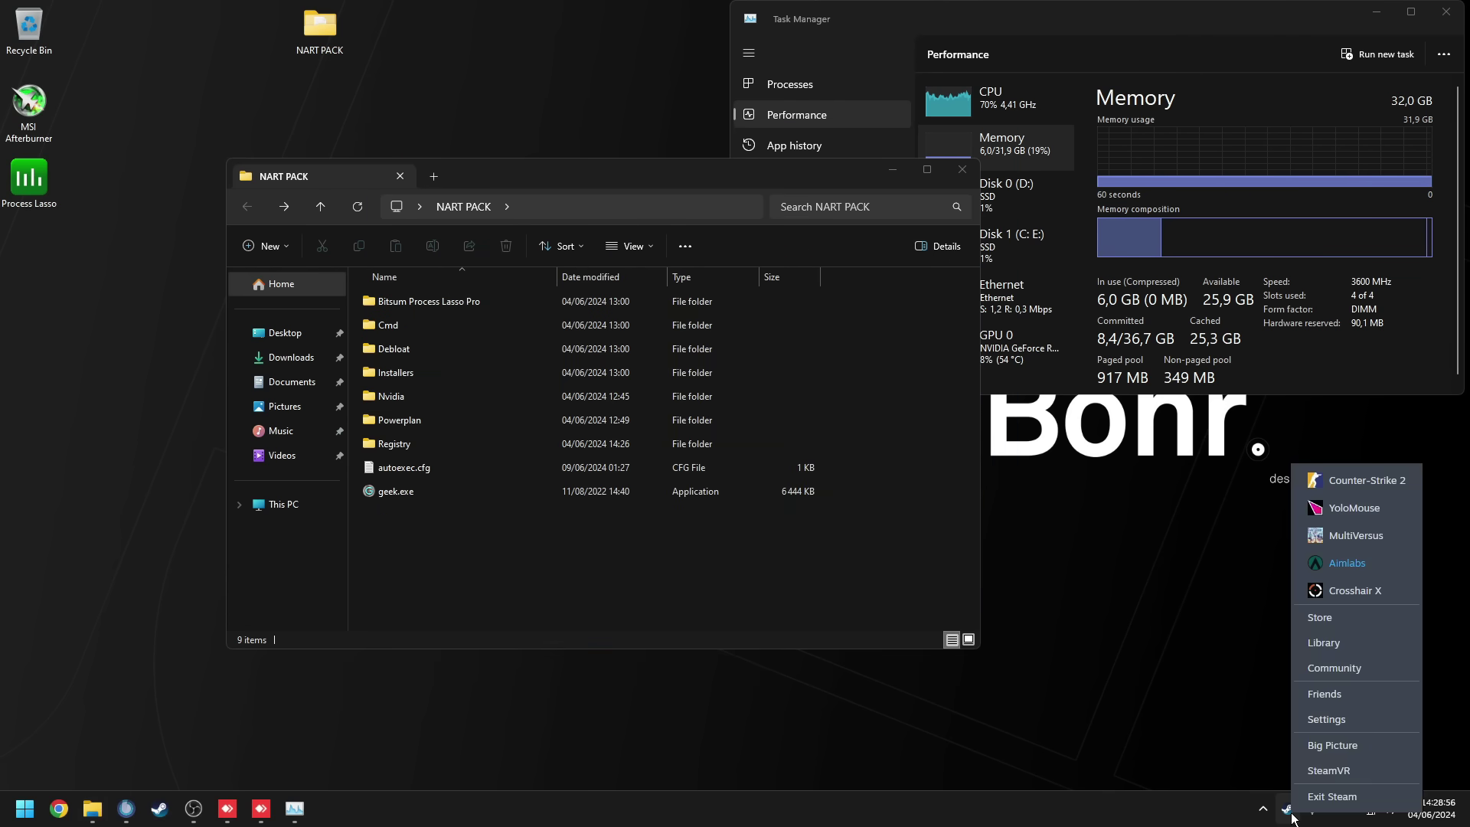
click(1318, 645)
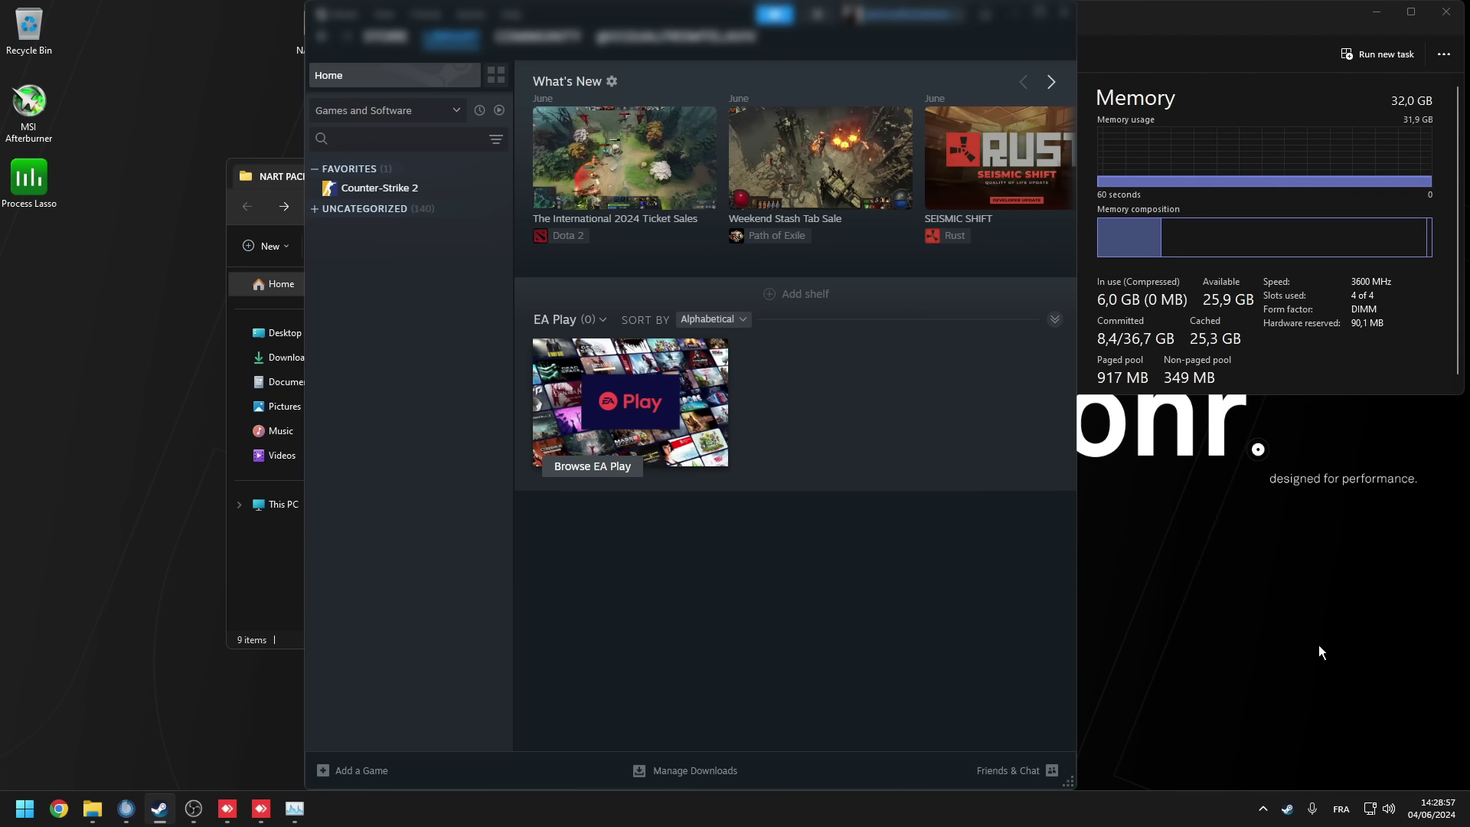
right_click(388, 189)
click(427, 303)
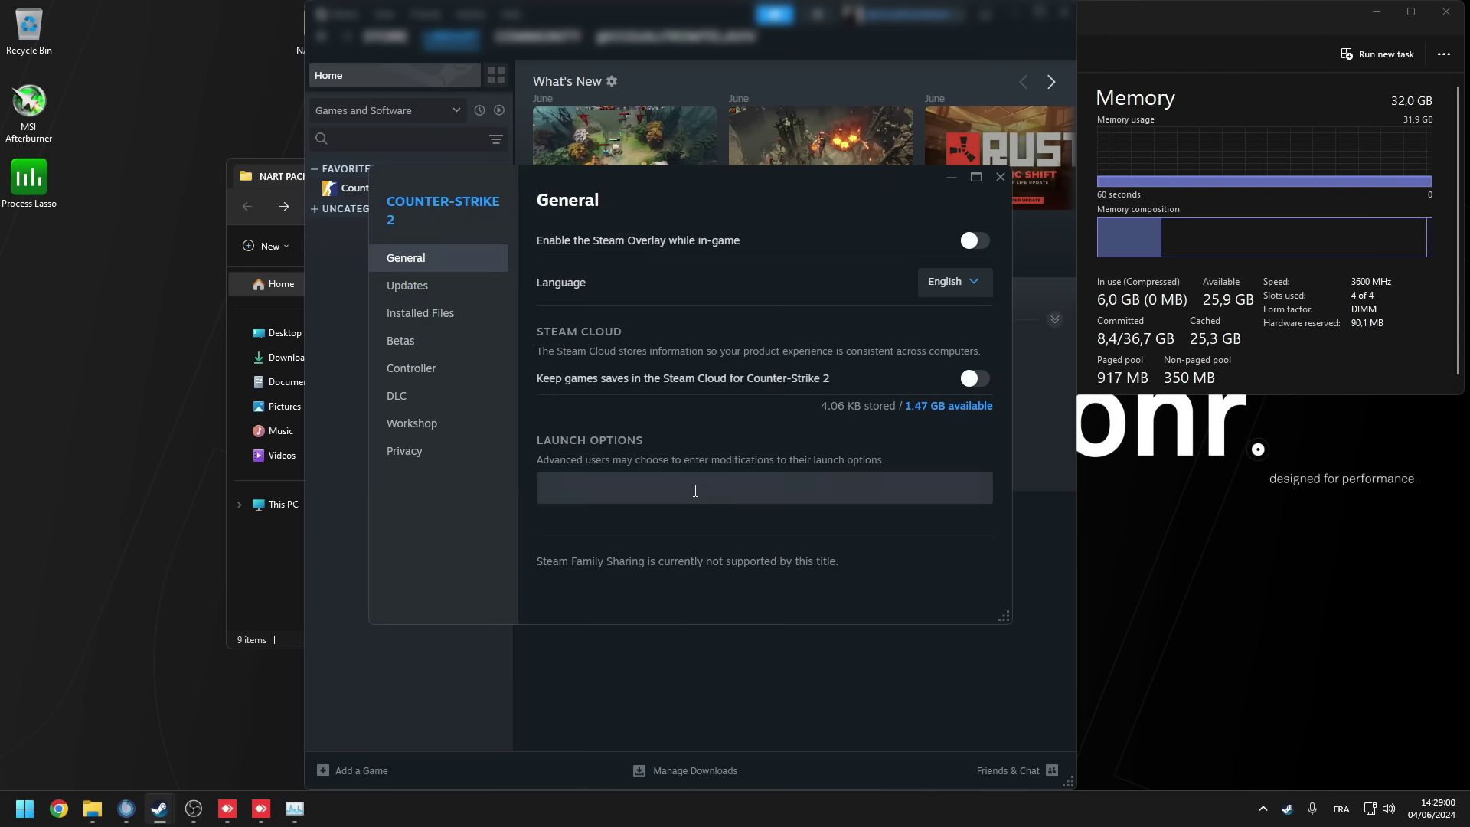
Check the CPU core count in Task Manager and set the launch option -threads 9.
click(693, 489)
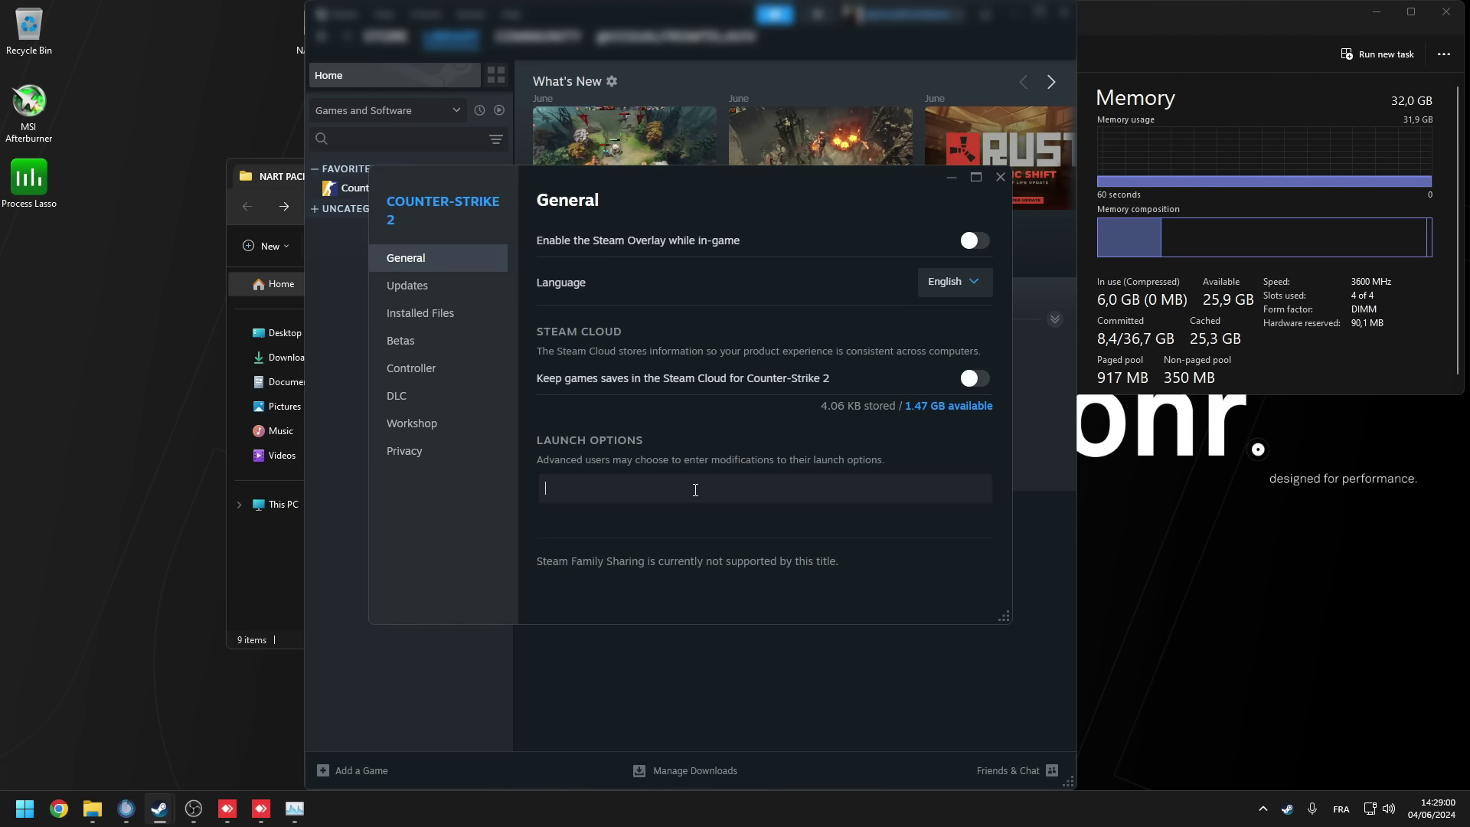
key(alt+Tab)
click(989, 108)
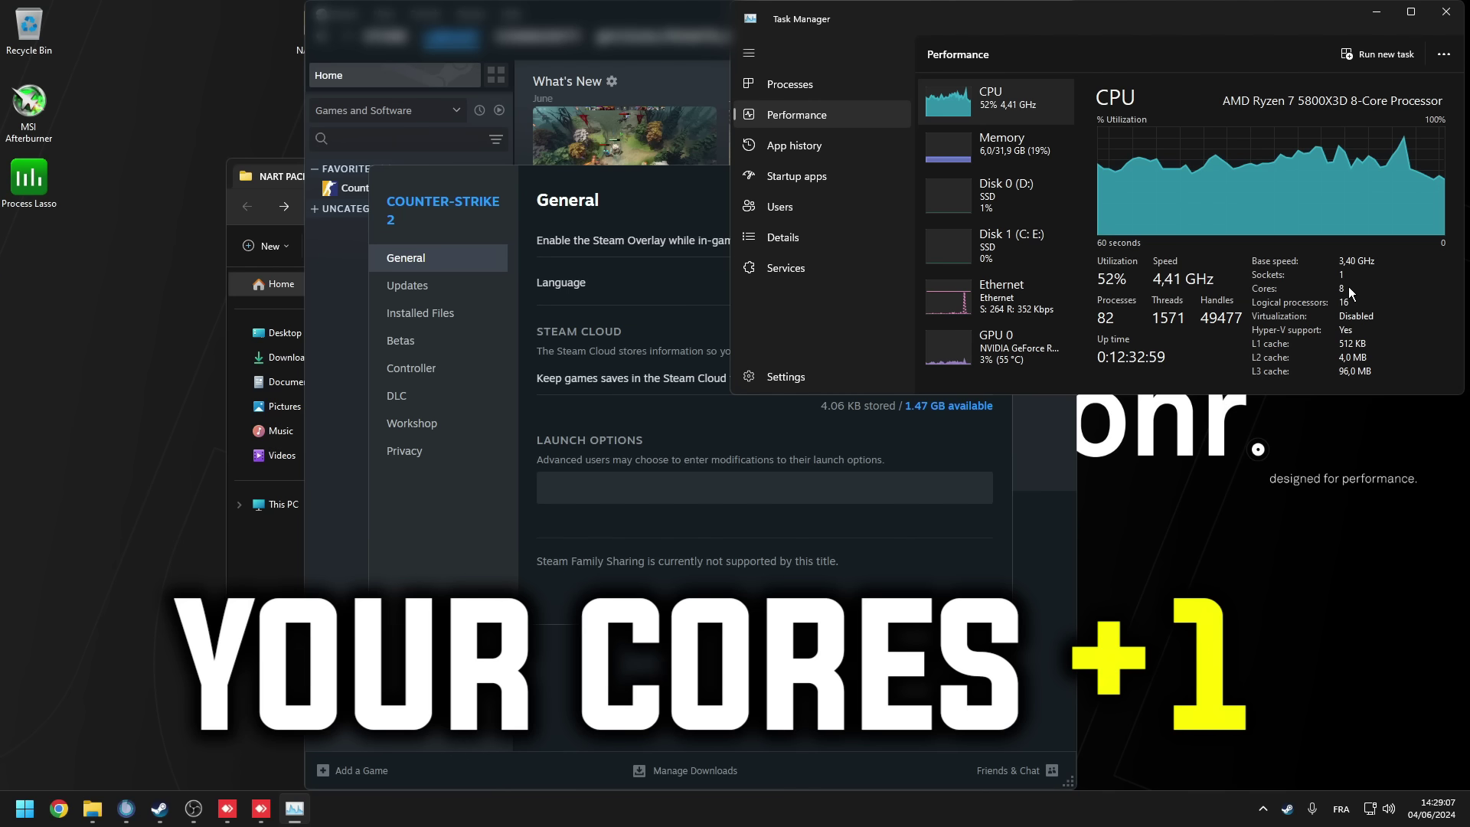
click(696, 482)
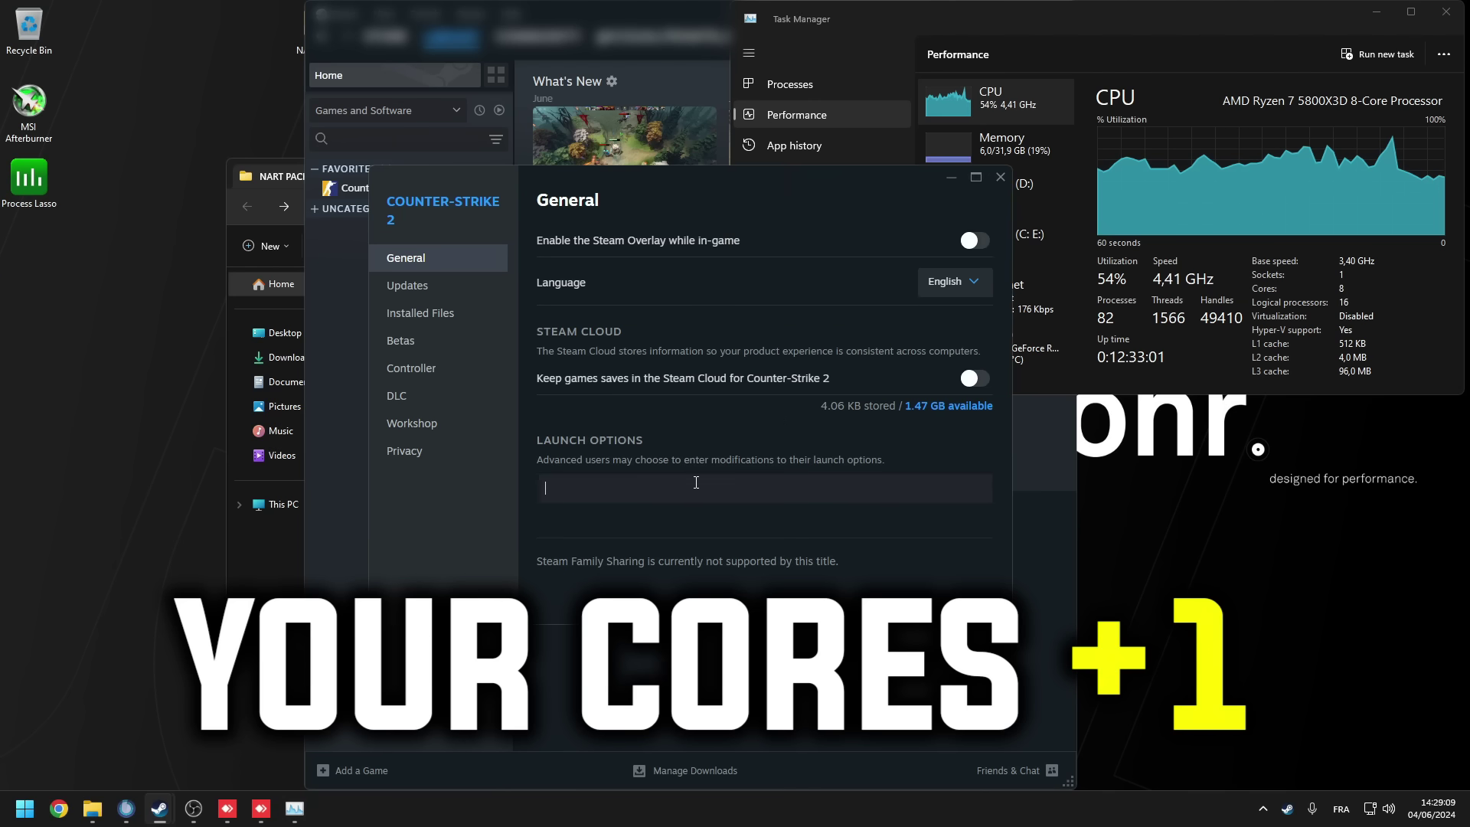
text(-threads )
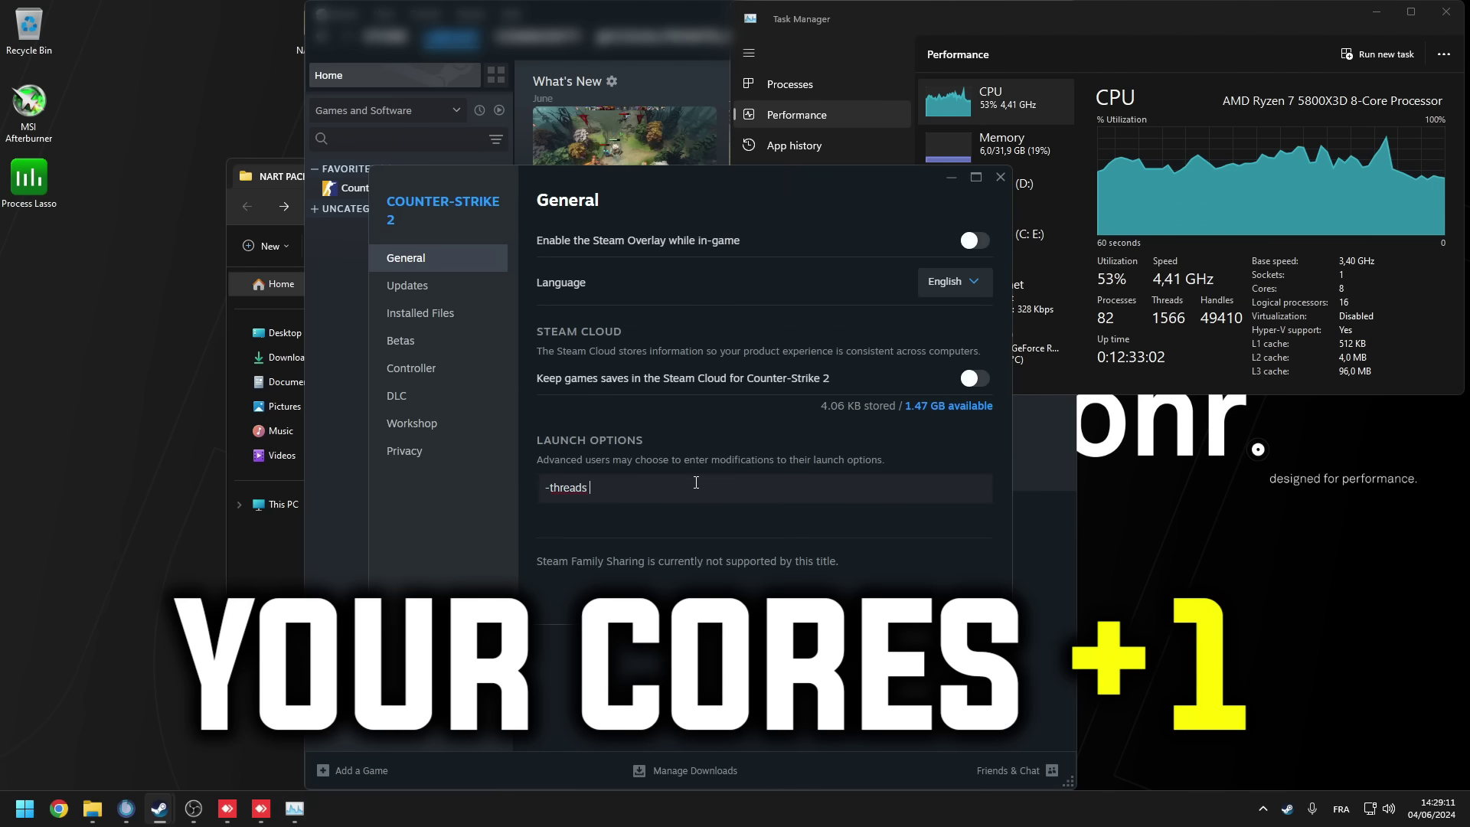
text(90)
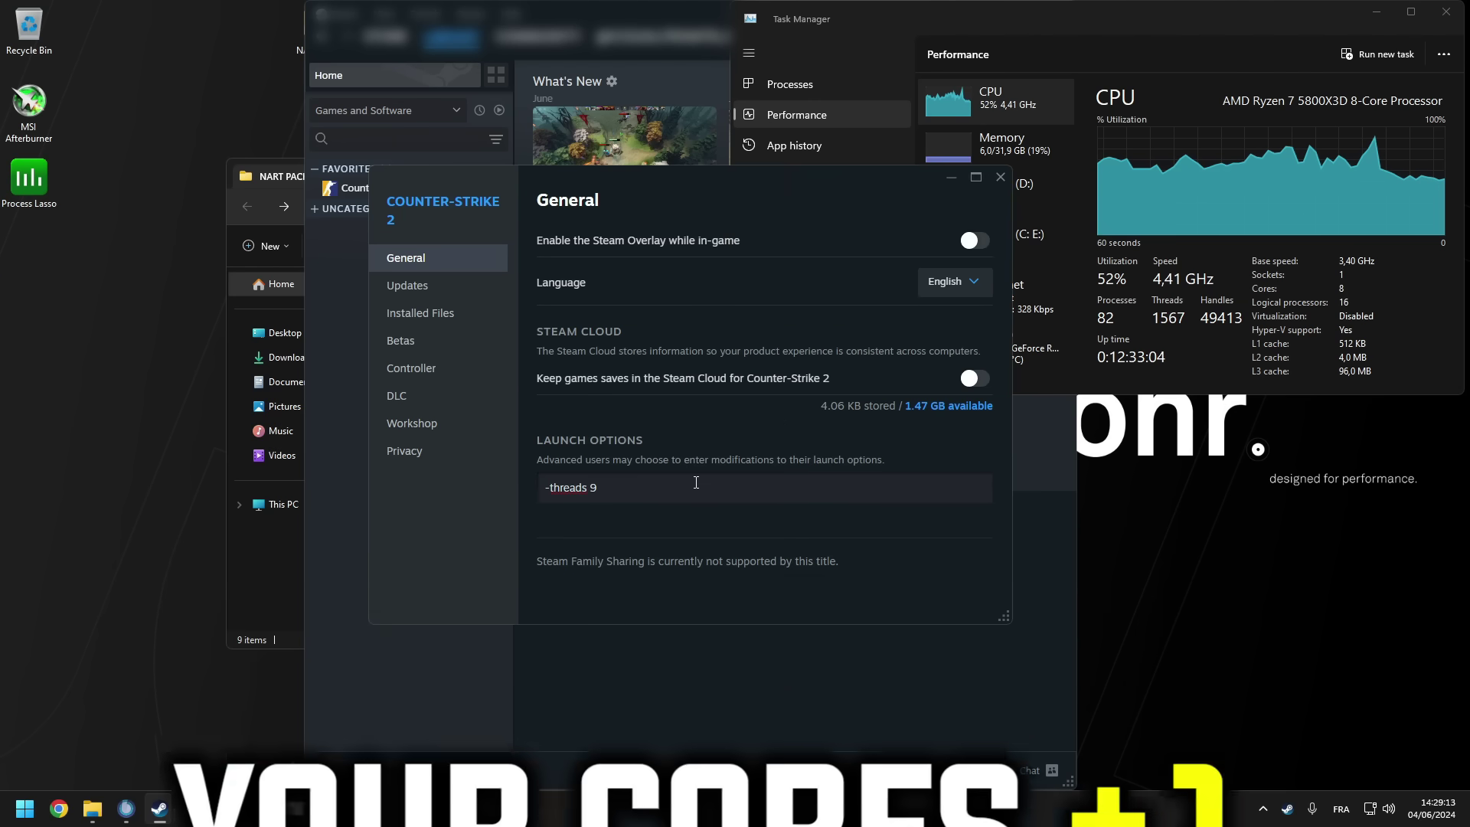
Keep Steam Input disabled in the game's controller settings.
click(443, 368)
click(888, 304)
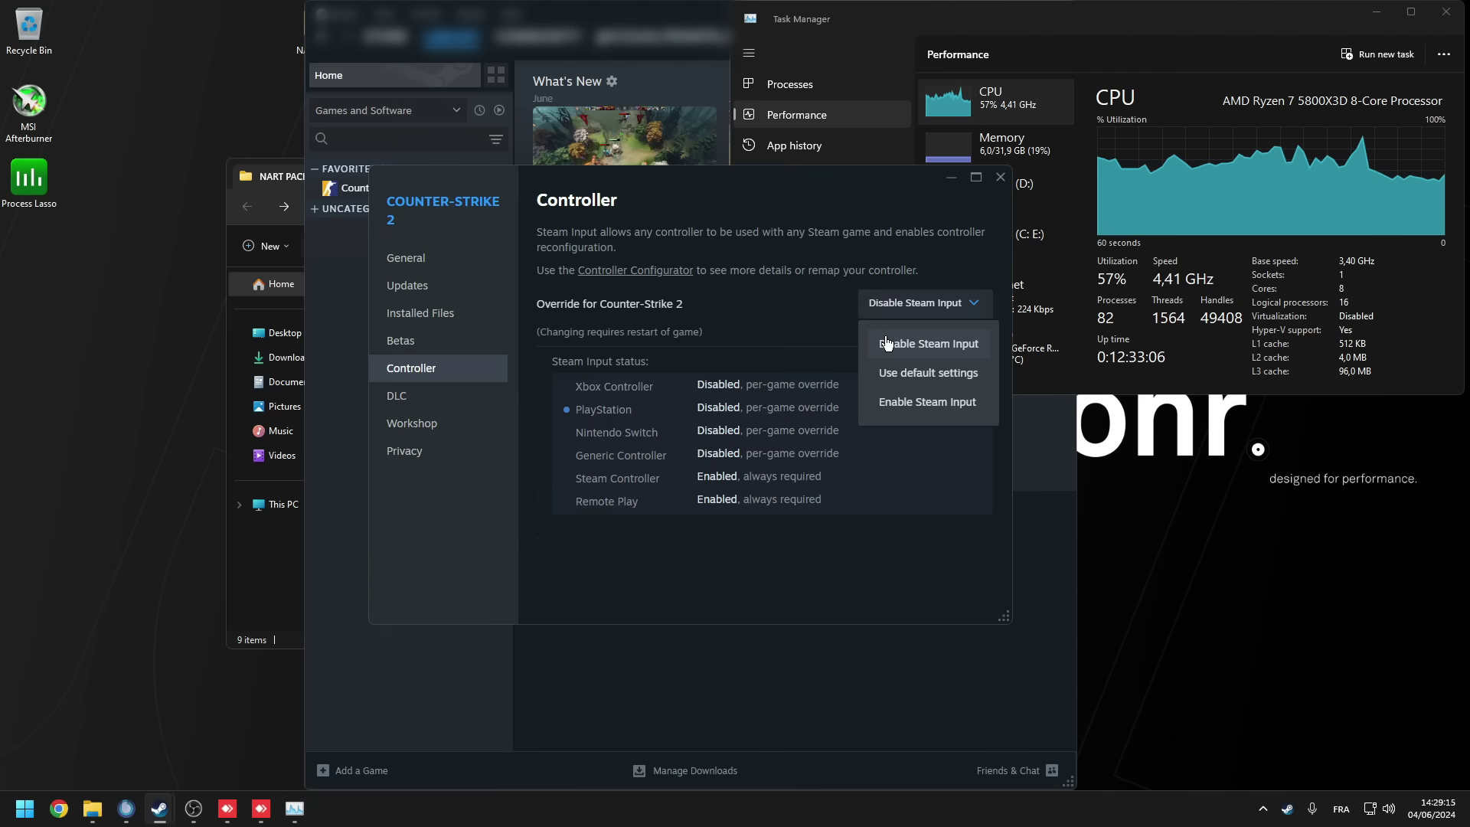
click(888, 338)
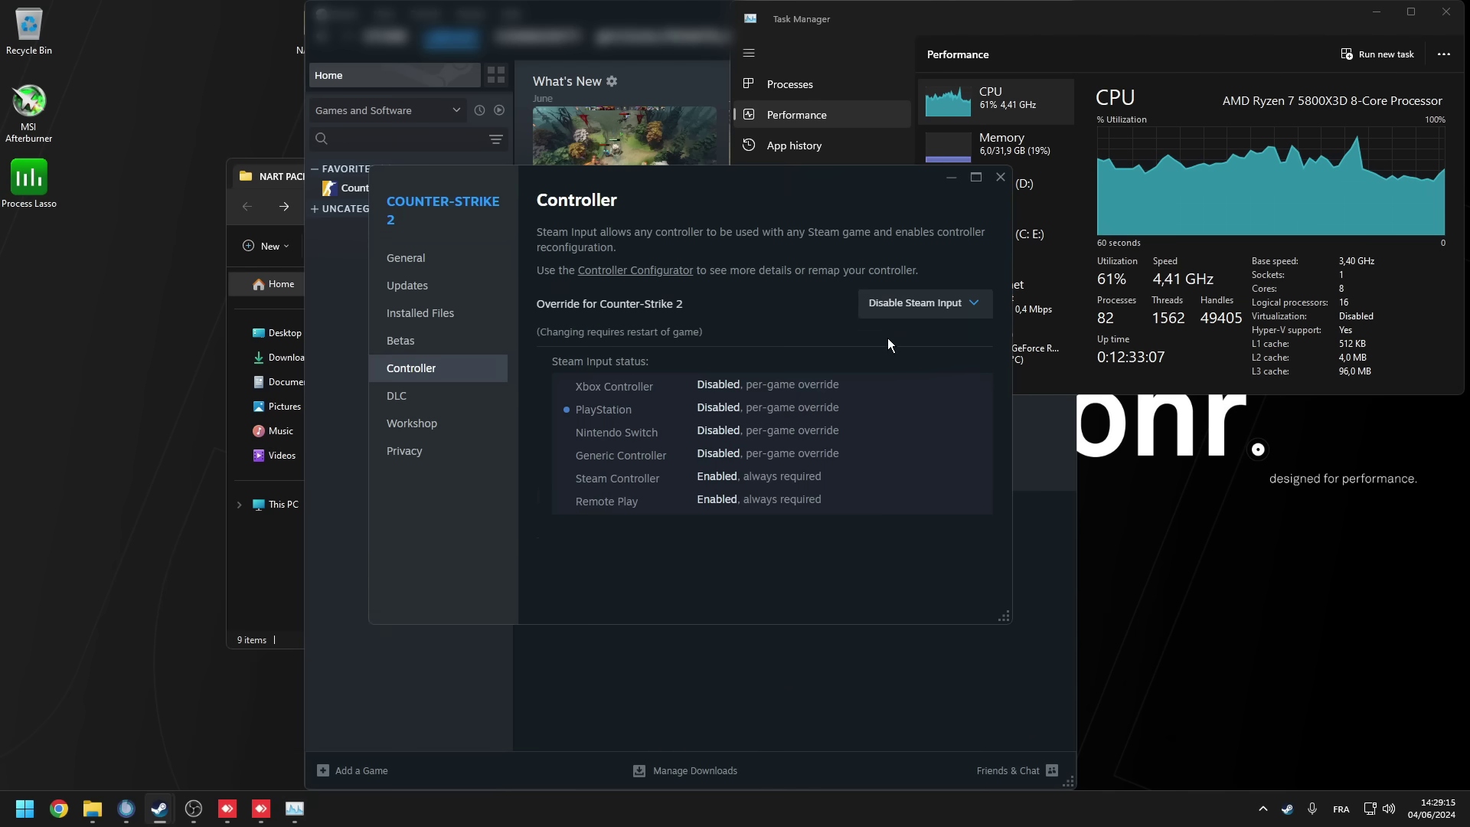
Open Counter-Strike 2's installed files folder in File Explorer.
click(441, 313)
click(429, 259)
click(420, 313)
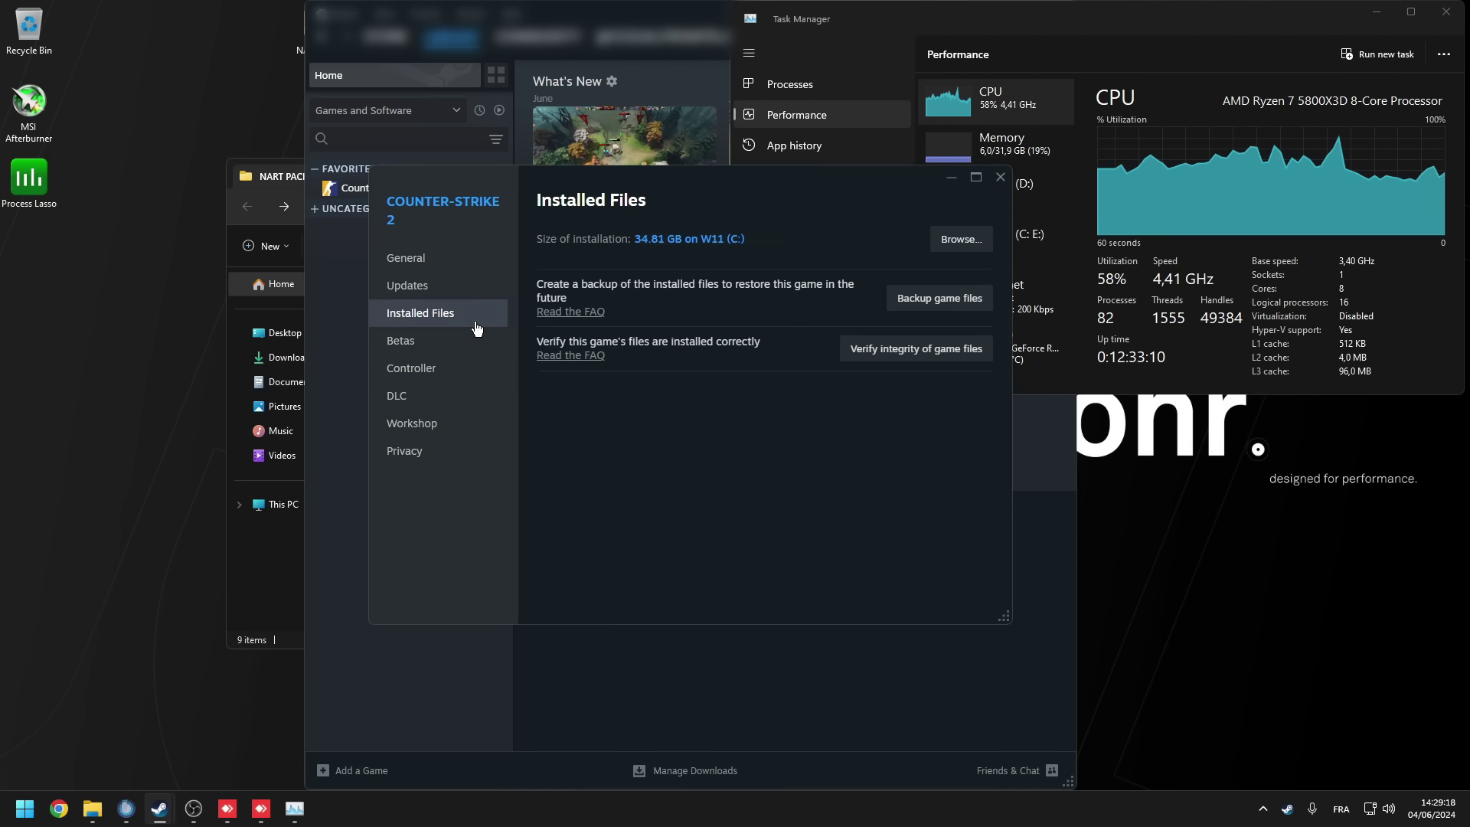
click(965, 239)
Copy autoexec.cfg from NART PACK into the game's game\csgo\cfg folder.
double_click(416, 322)
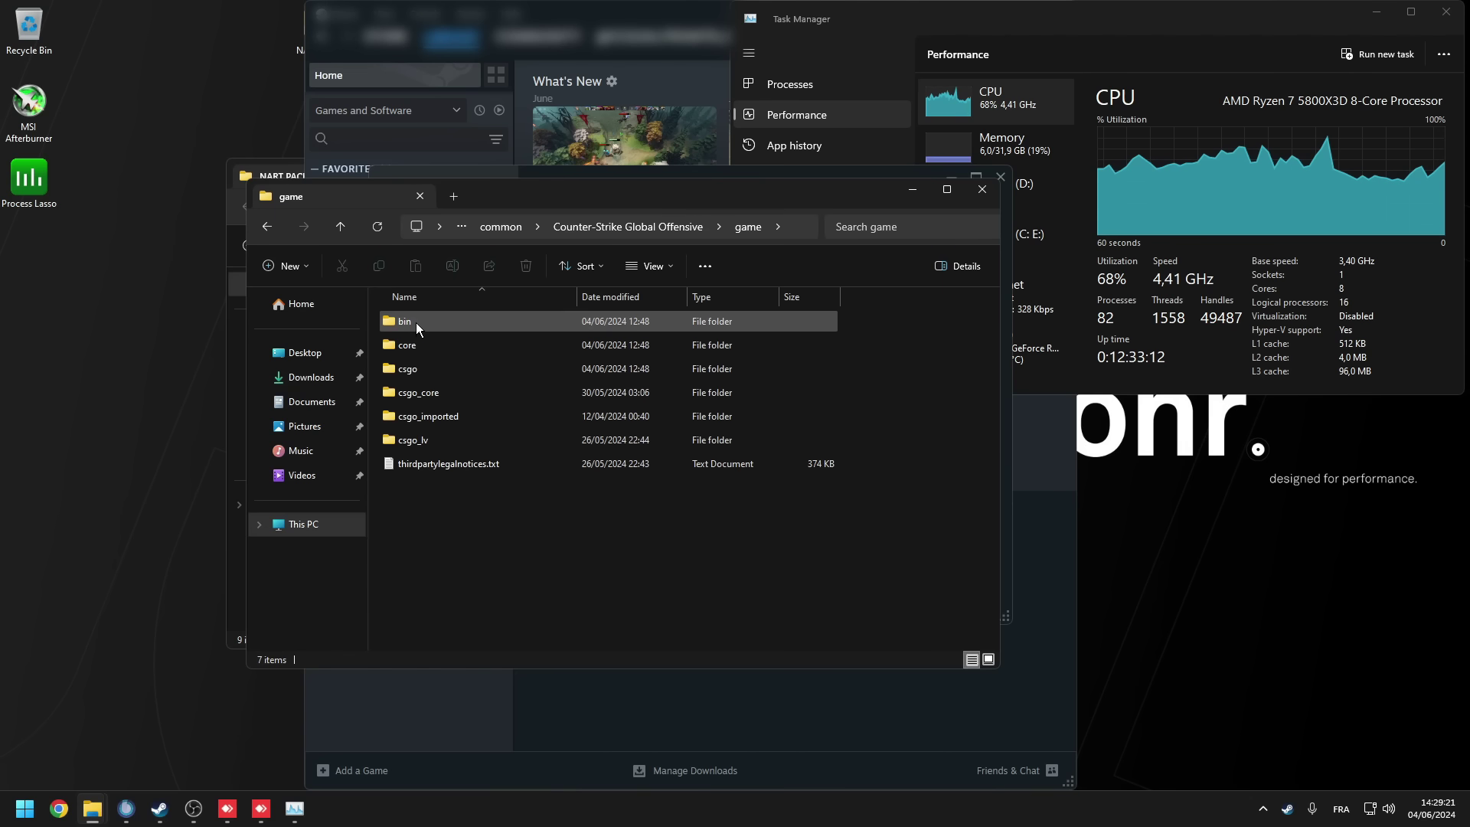
double_click(407, 345)
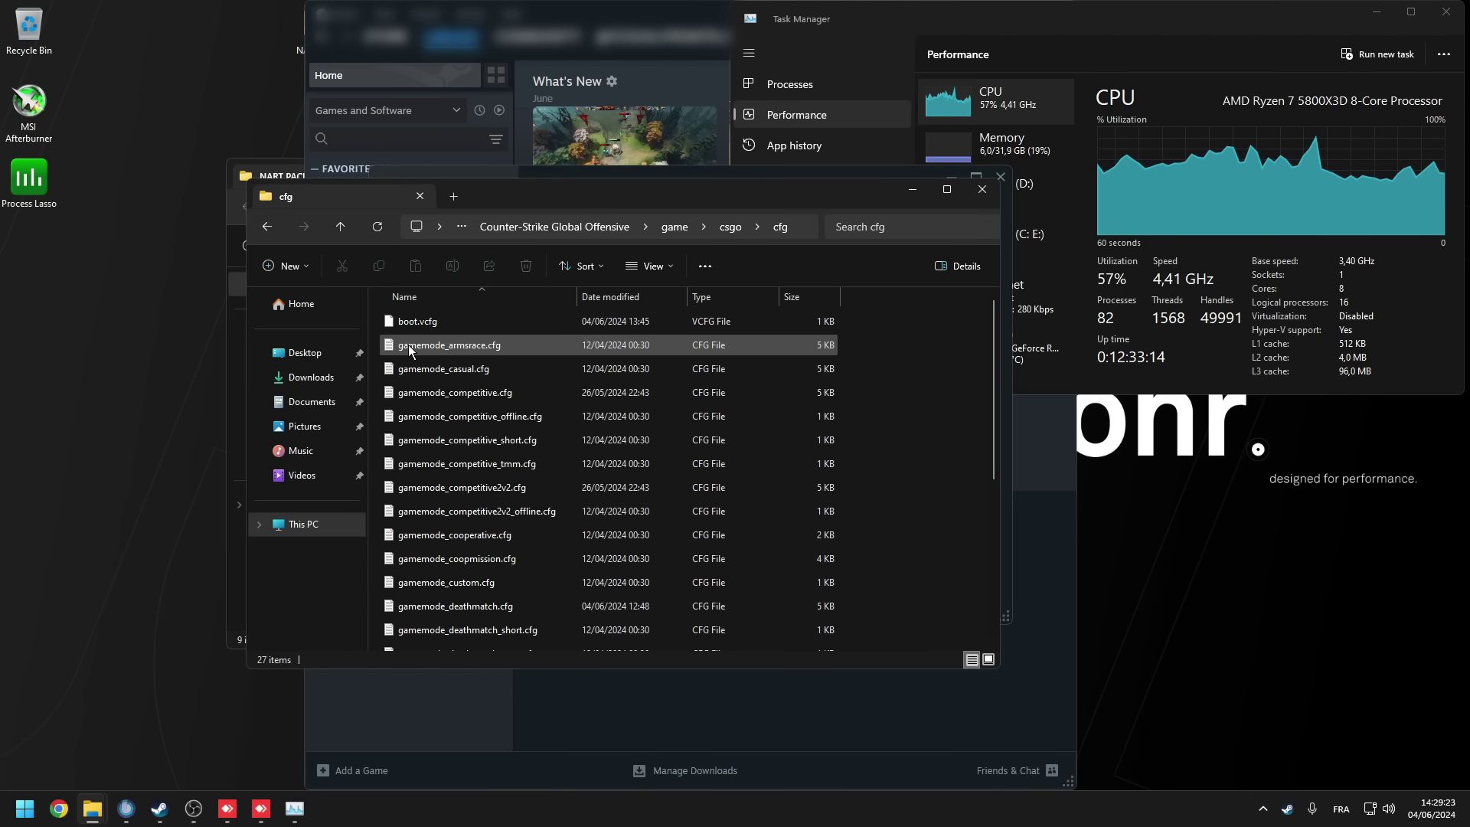
drag(491, 197, 735, 157)
click(292, 557)
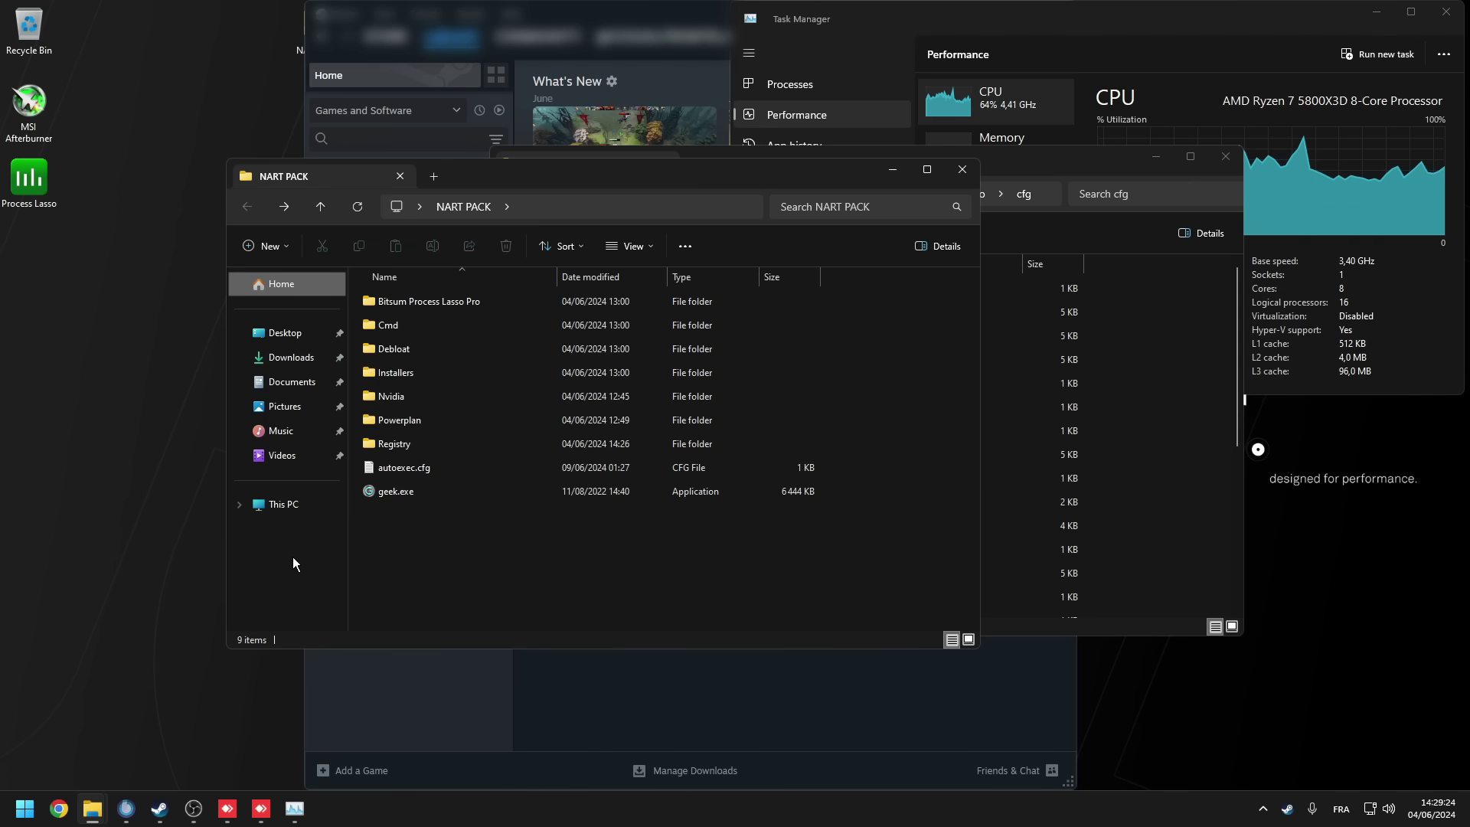
right_click(388, 467)
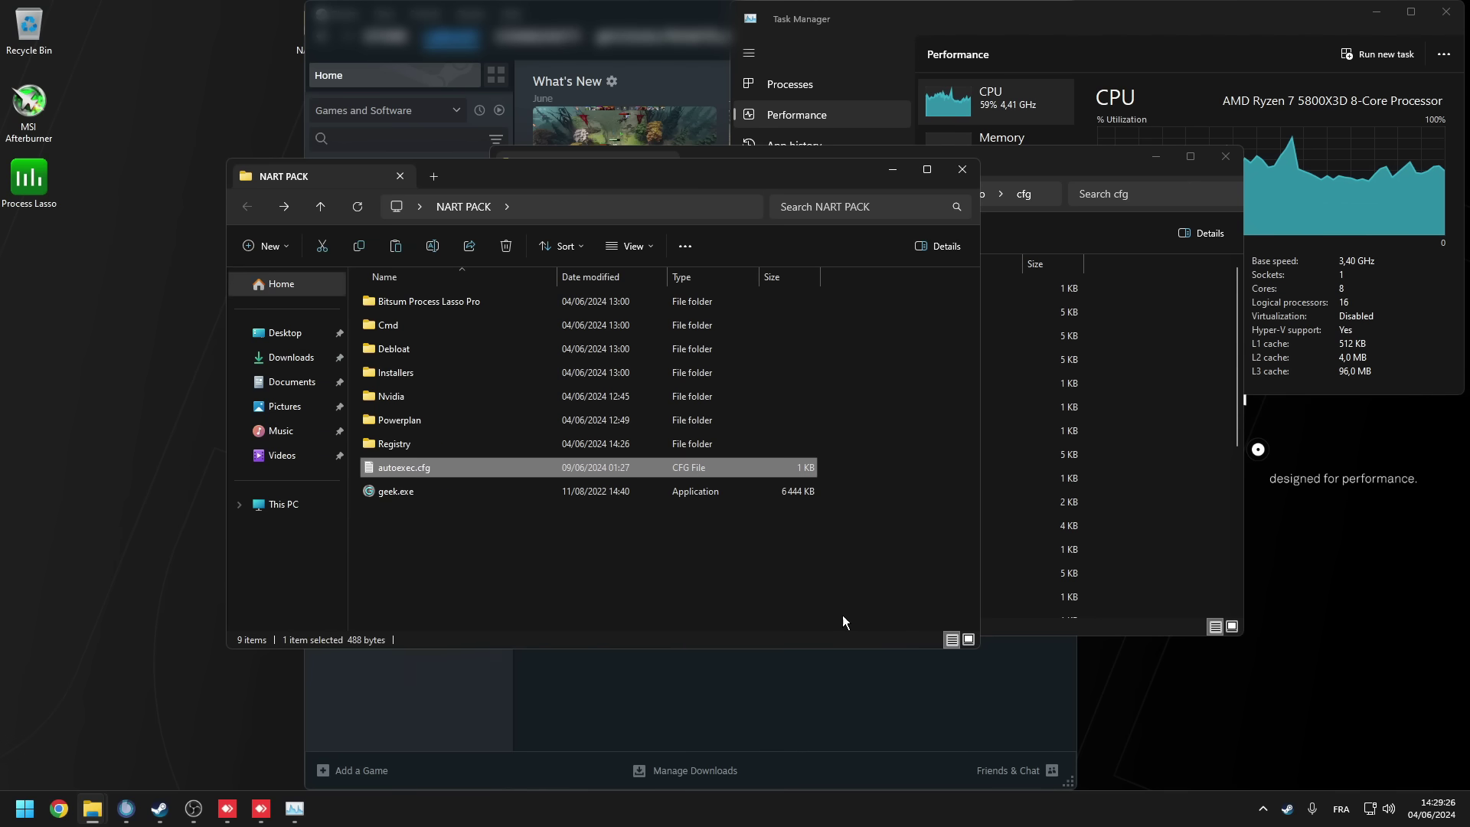
click(1172, 423)
right_click(1152, 391)
click(1140, 493)
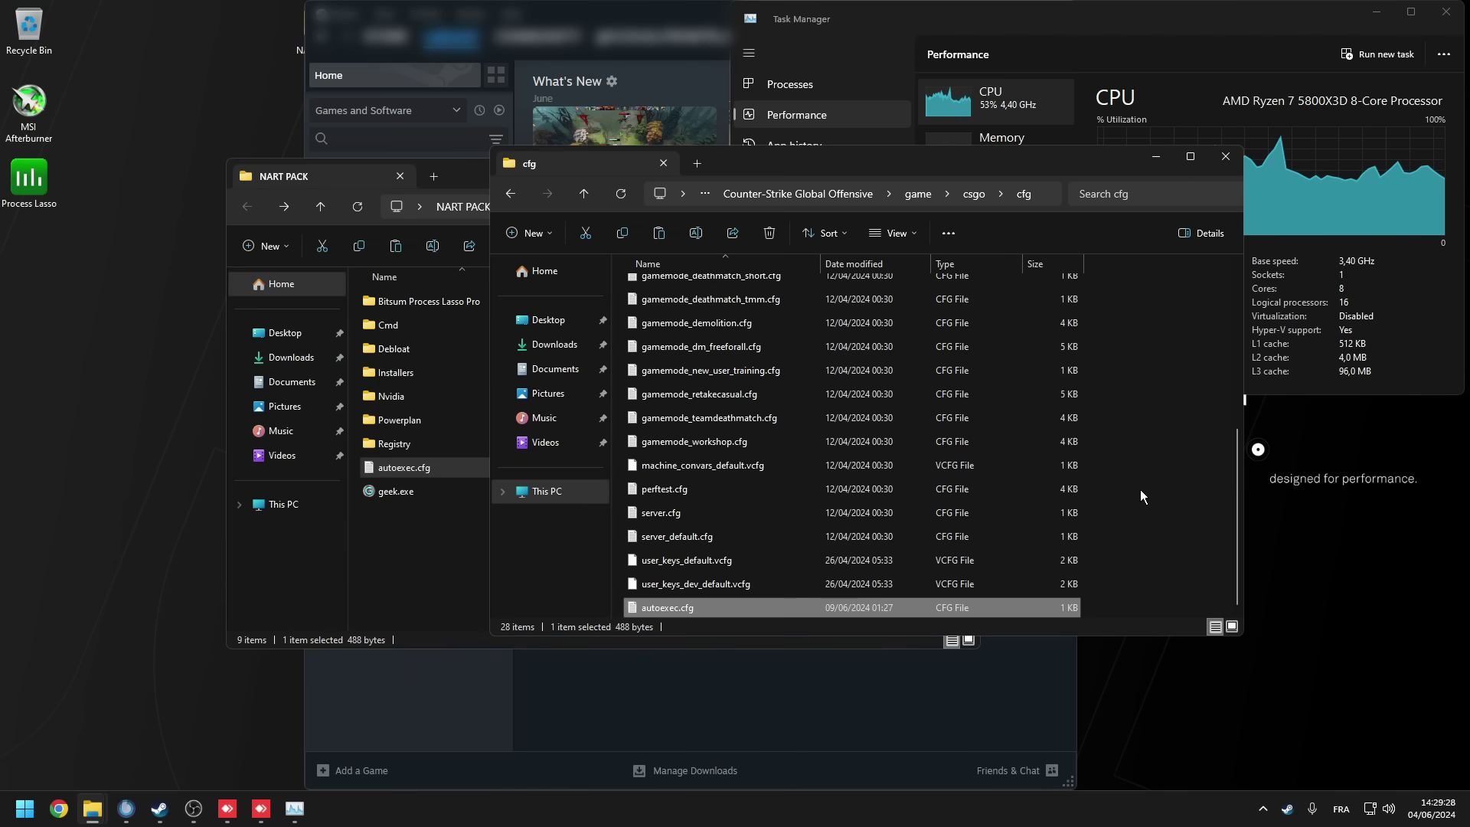
click(1141, 467)
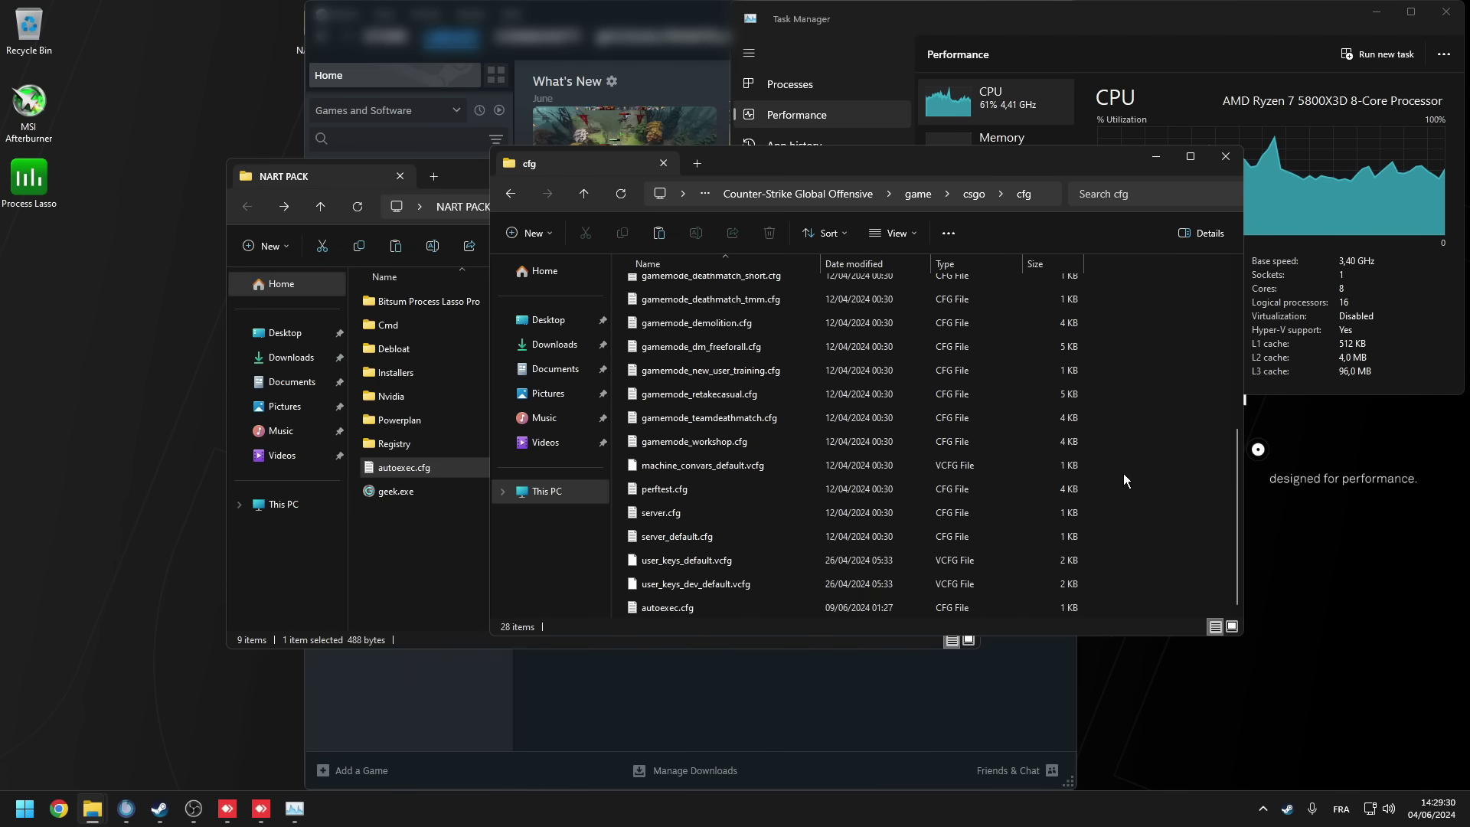
Review autoexec.cfg's commands, then launch Counter-Strike 2 from Steam's taskbar menu.
double_click(674, 607)
drag(230, 613, 229, 297)
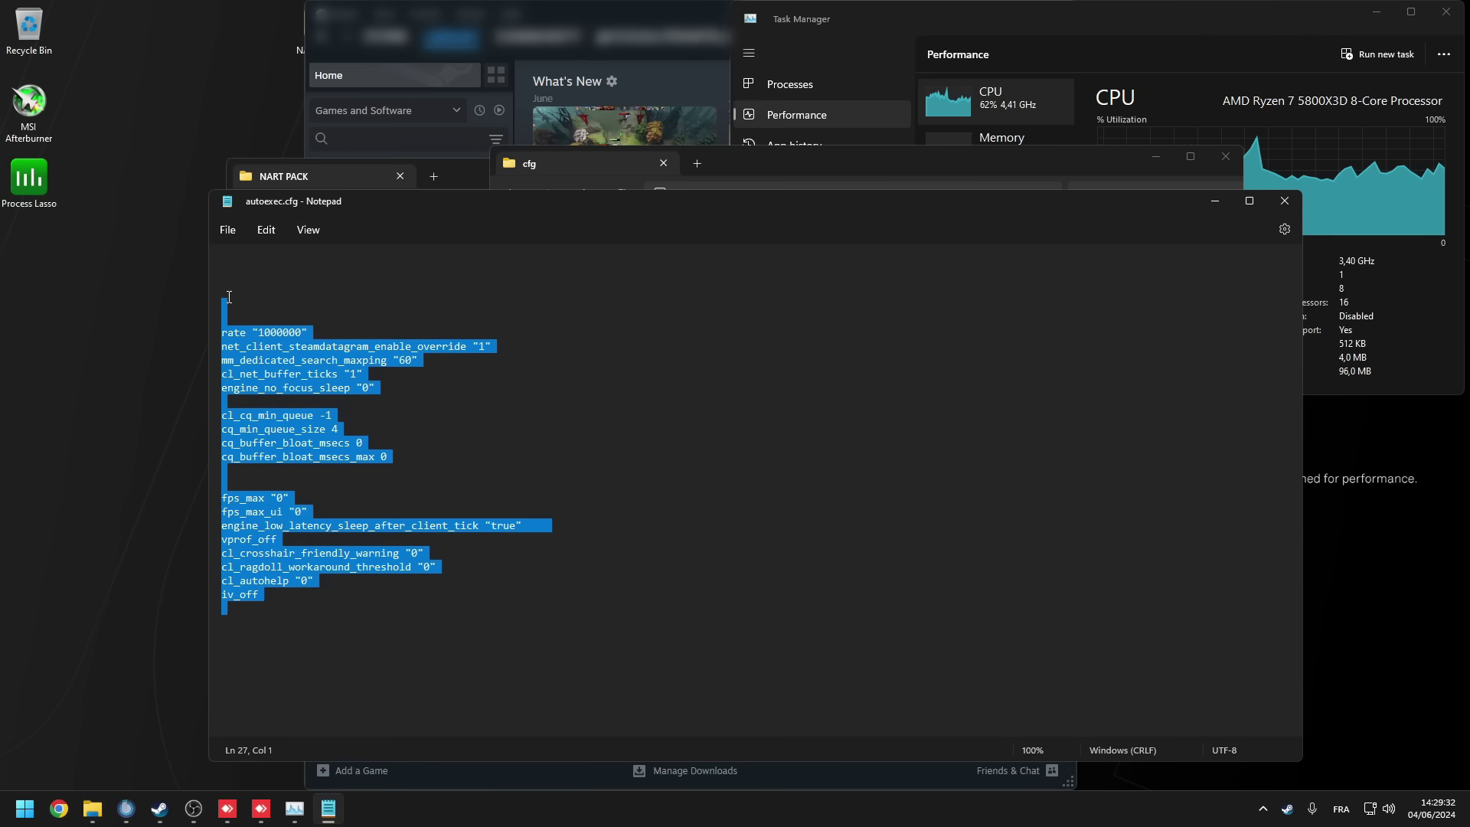
click(1284, 200)
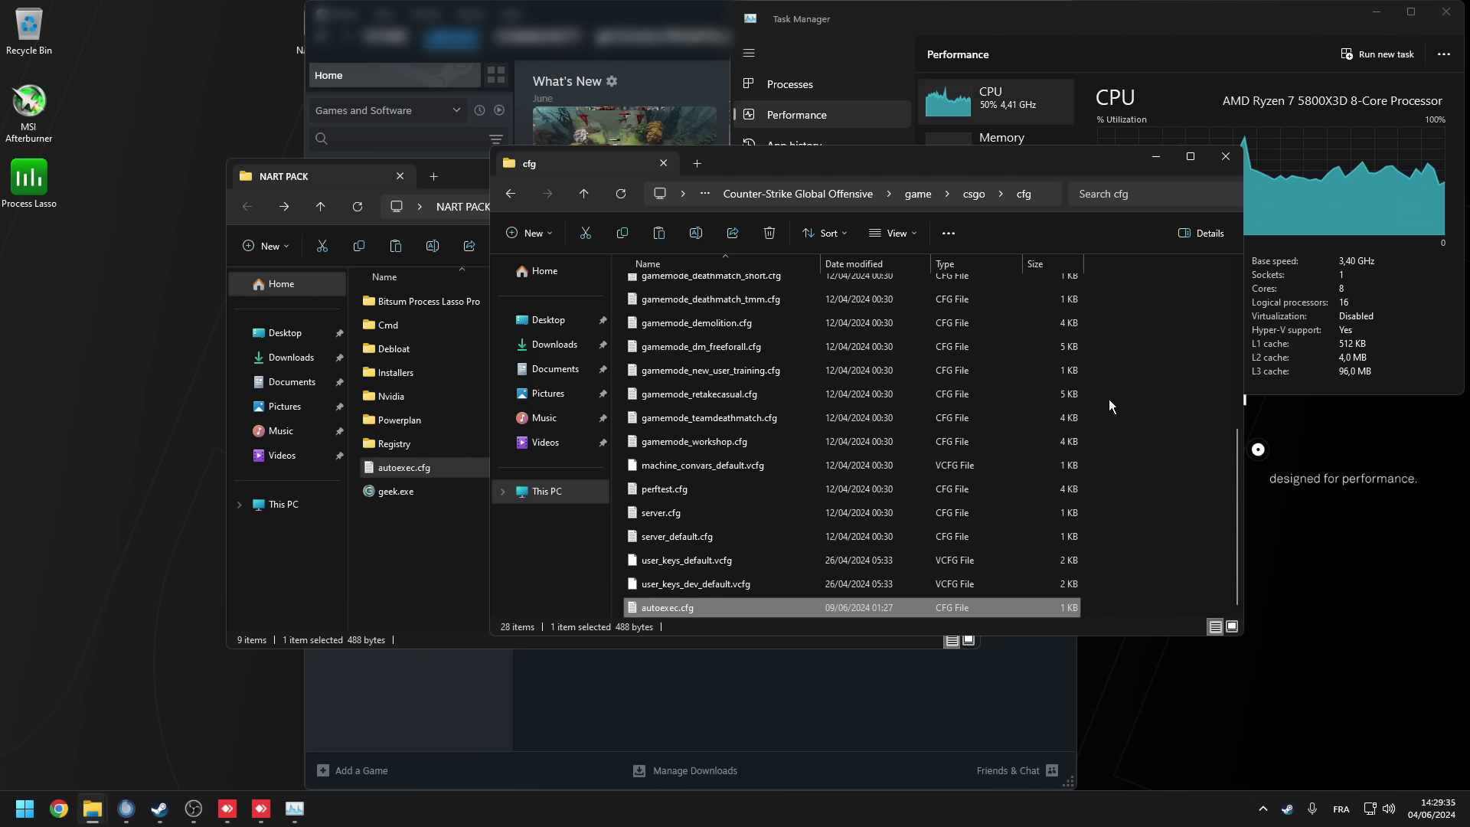
right_click(1286, 800)
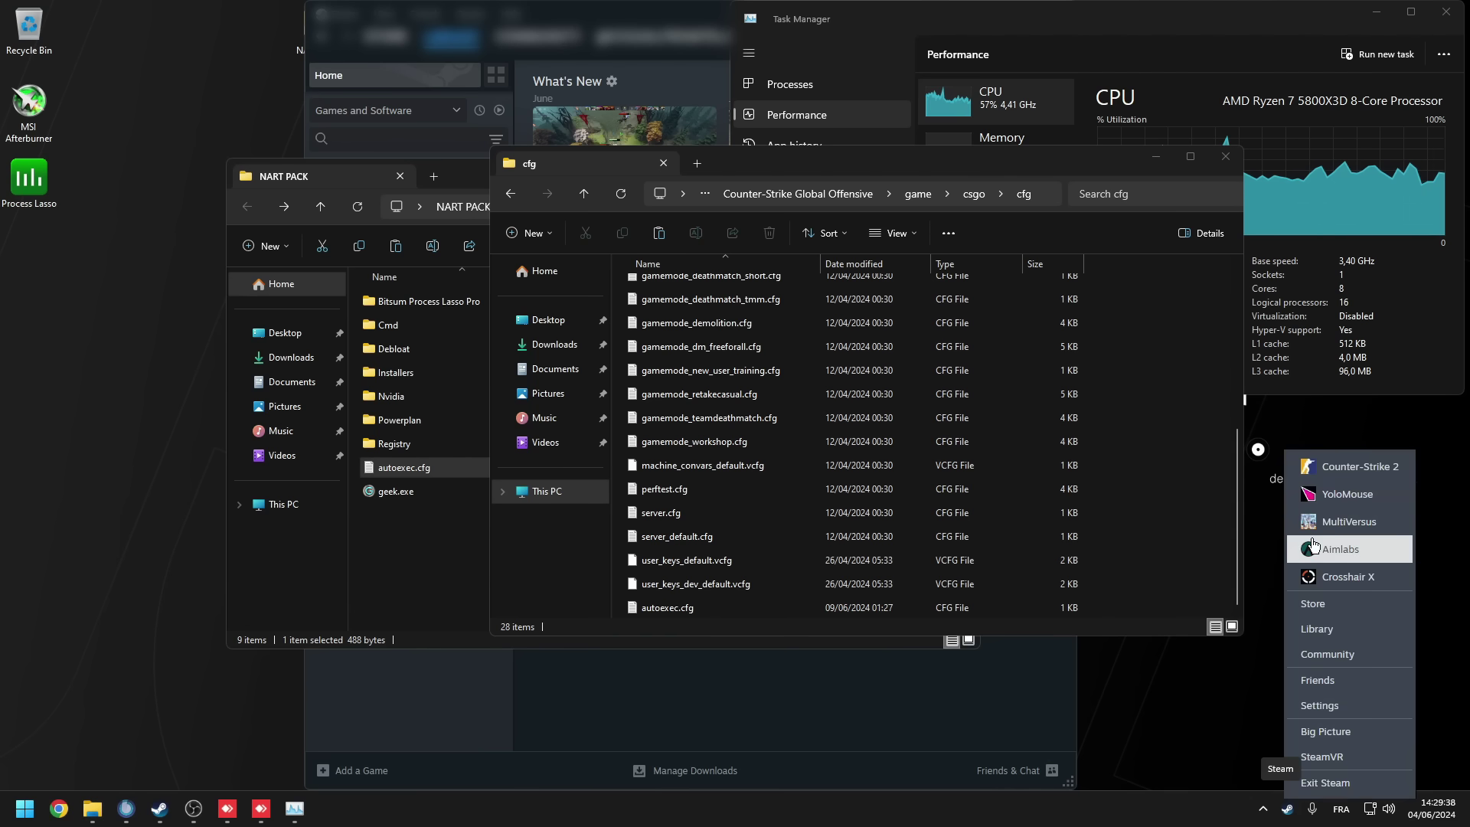
click(1326, 465)
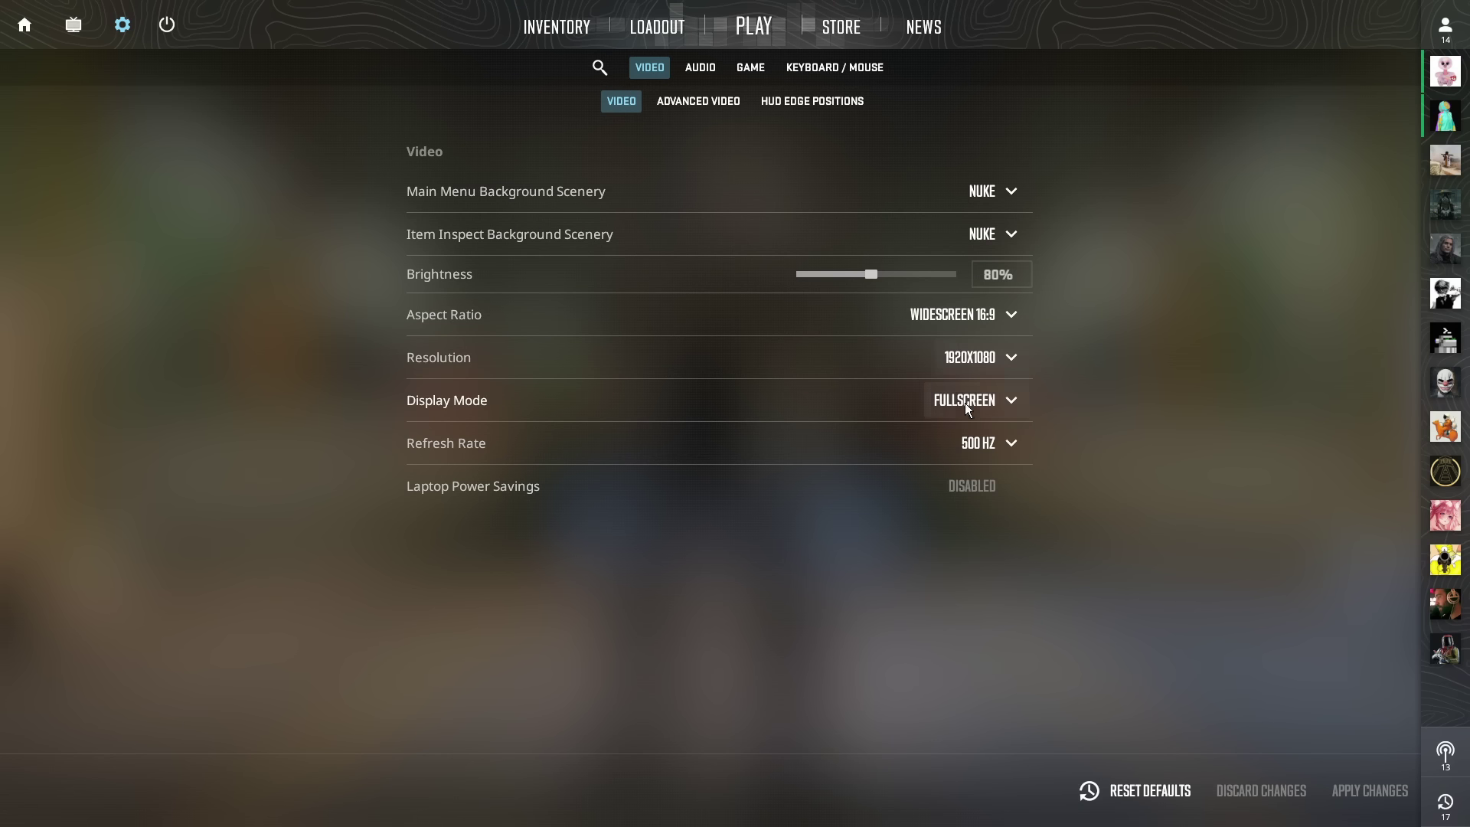
Keep Global Shadow Quality at High and Dynamic Shadows at All, then open the NVIDIA Reflex options.
click(987, 444)
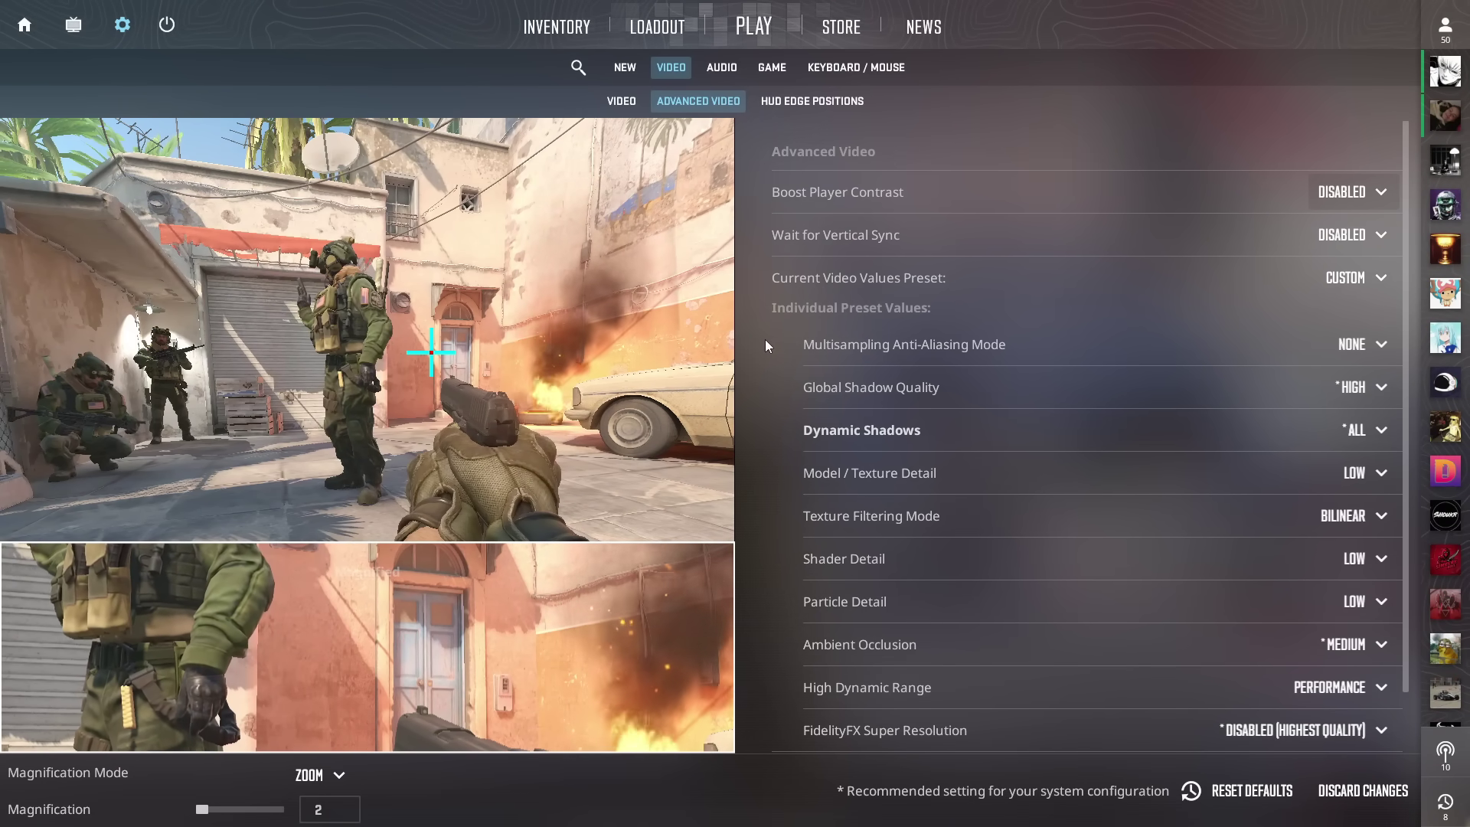
click(1379, 387)
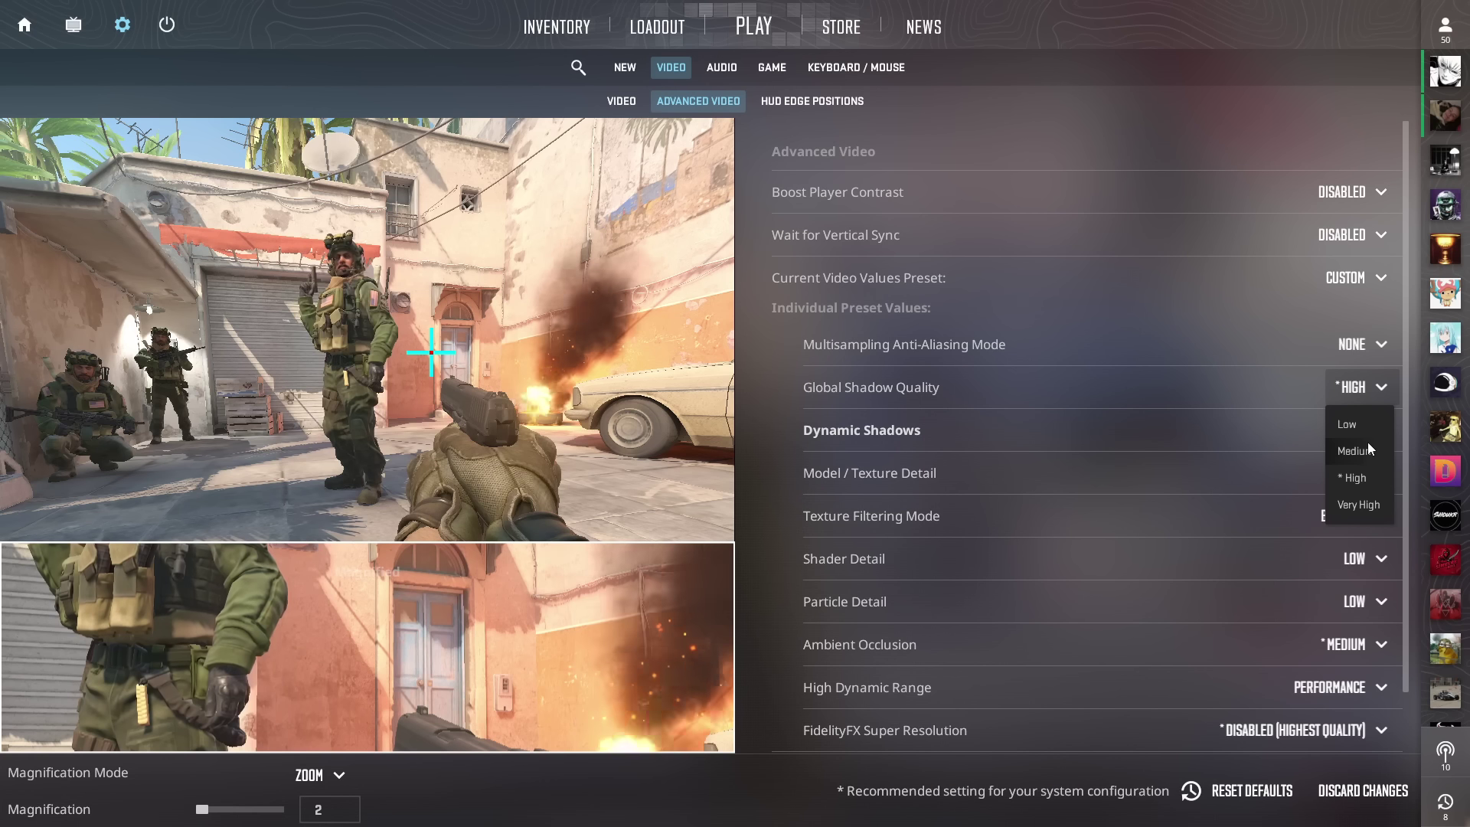
click(1362, 478)
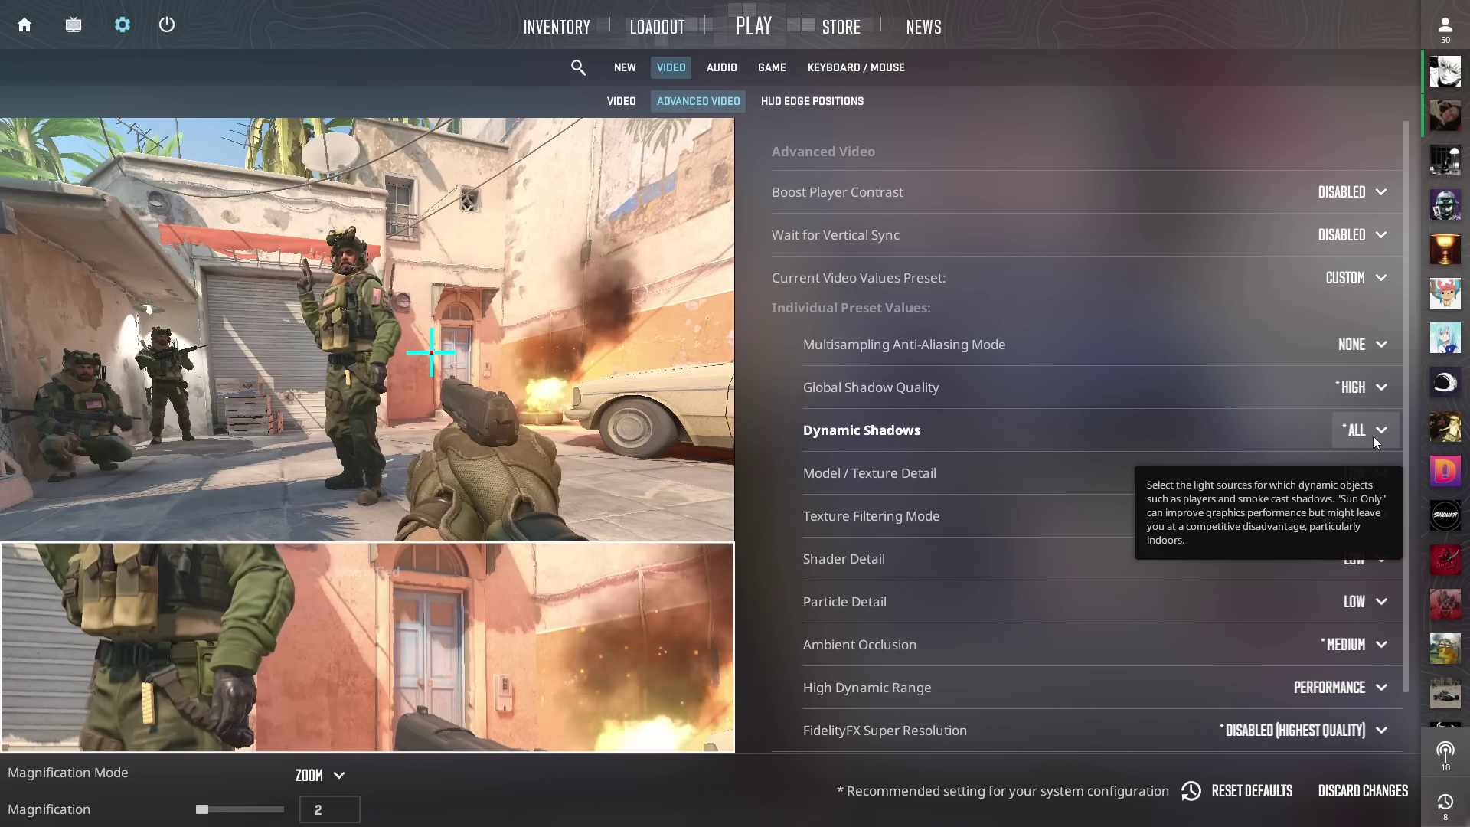
click(1379, 434)
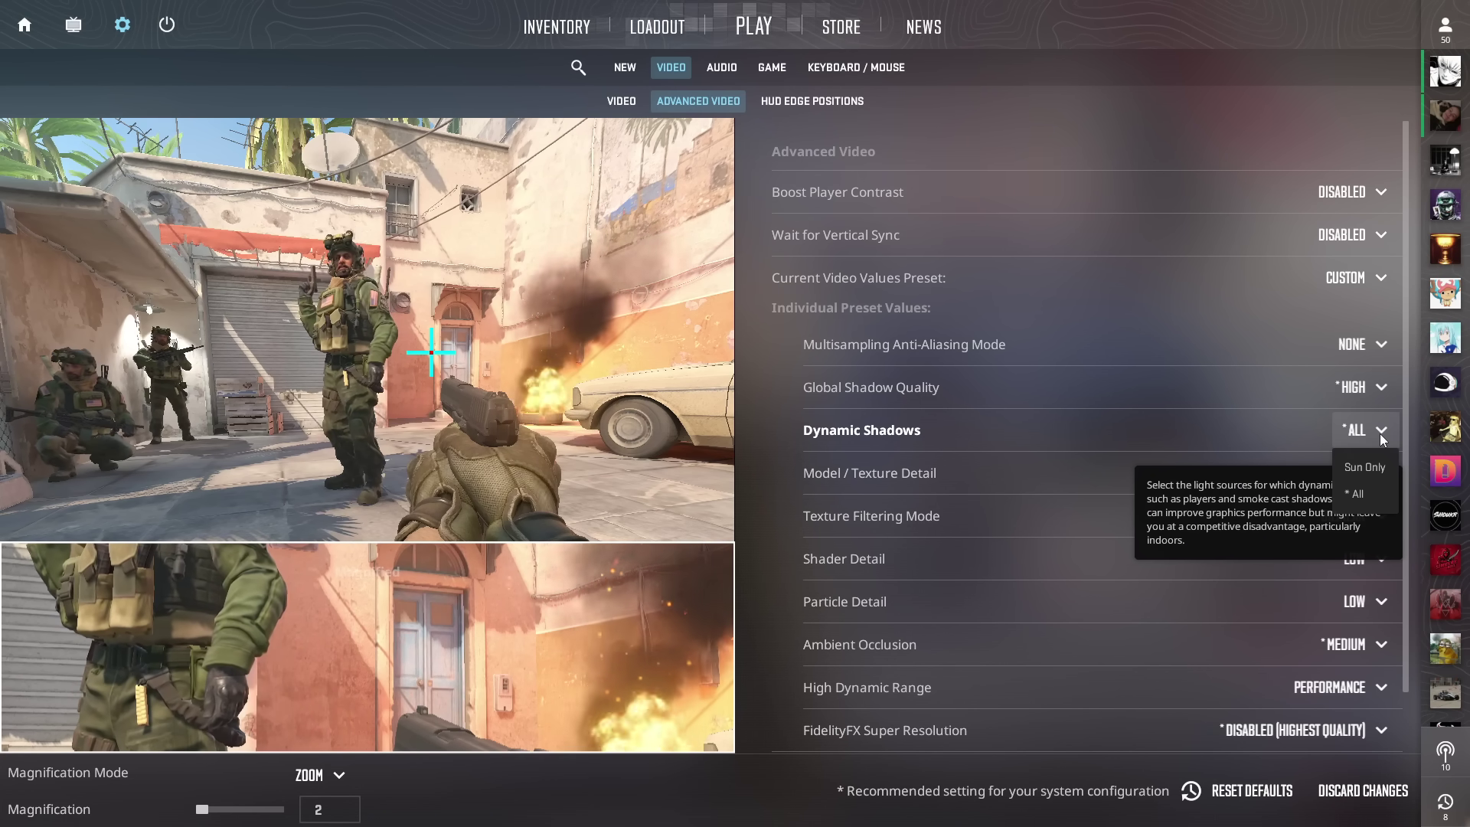
click(1364, 494)
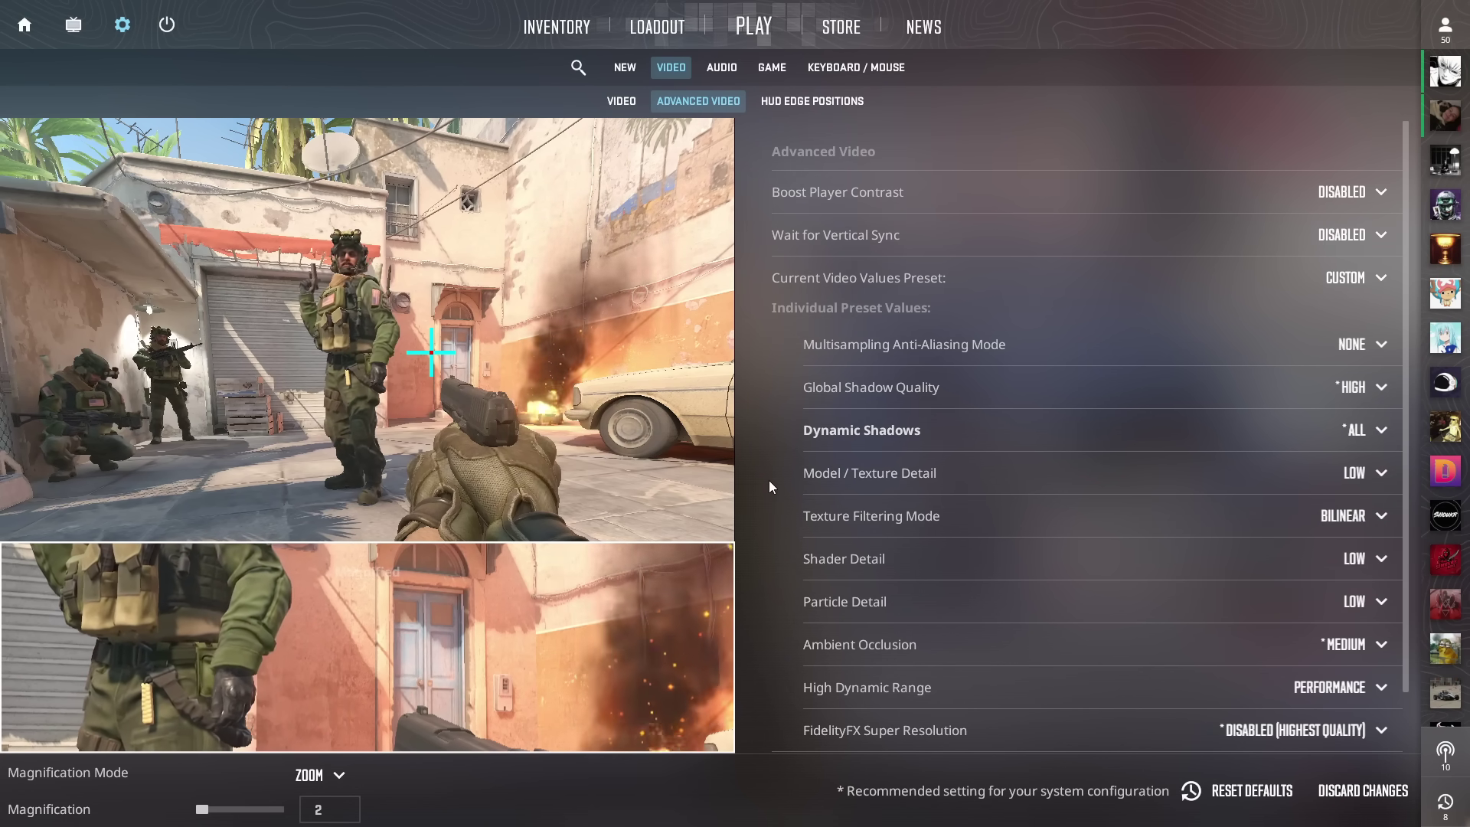
scroll(766, 480, down, 2)
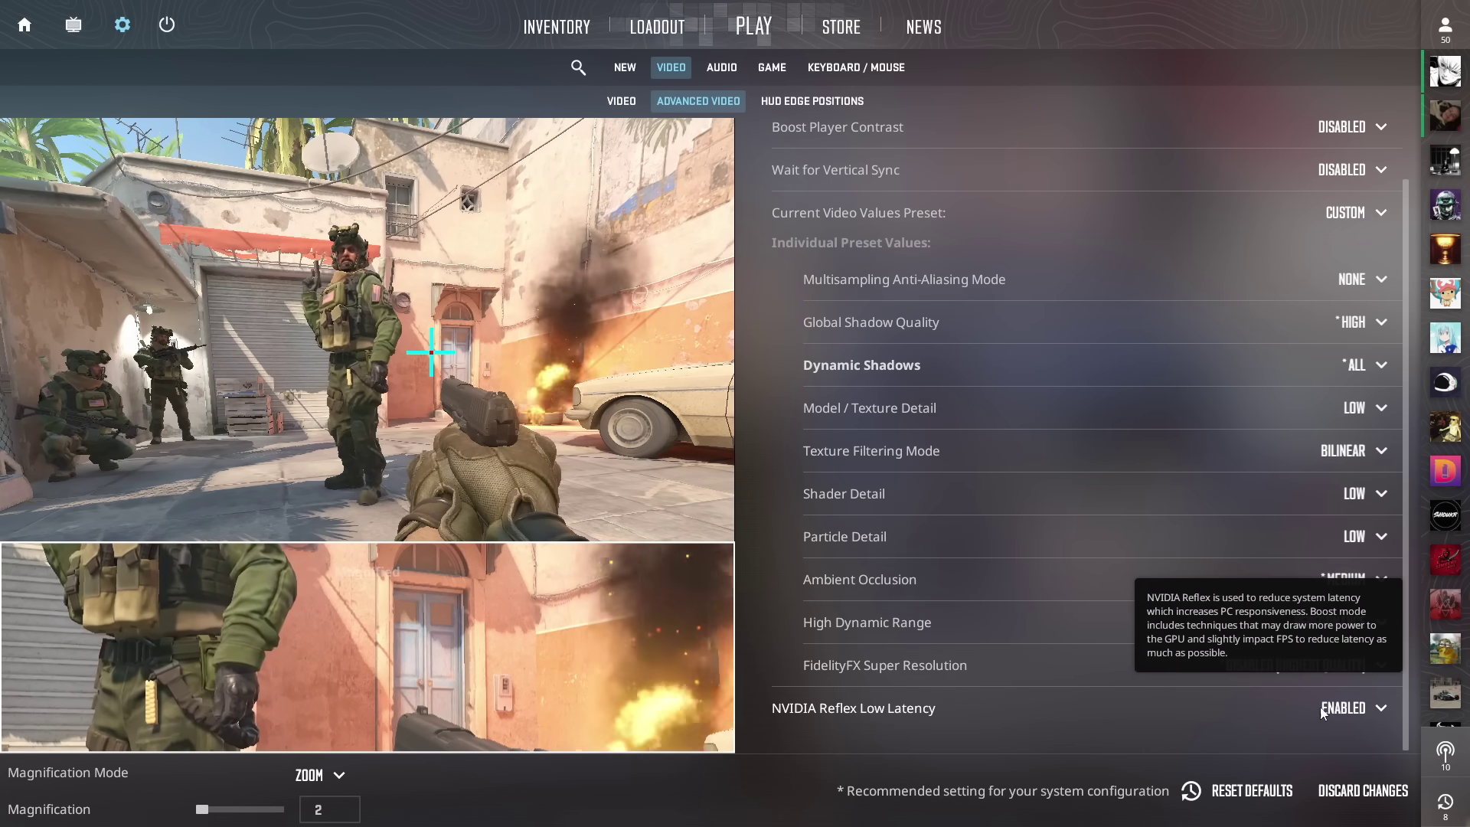
click(1388, 709)
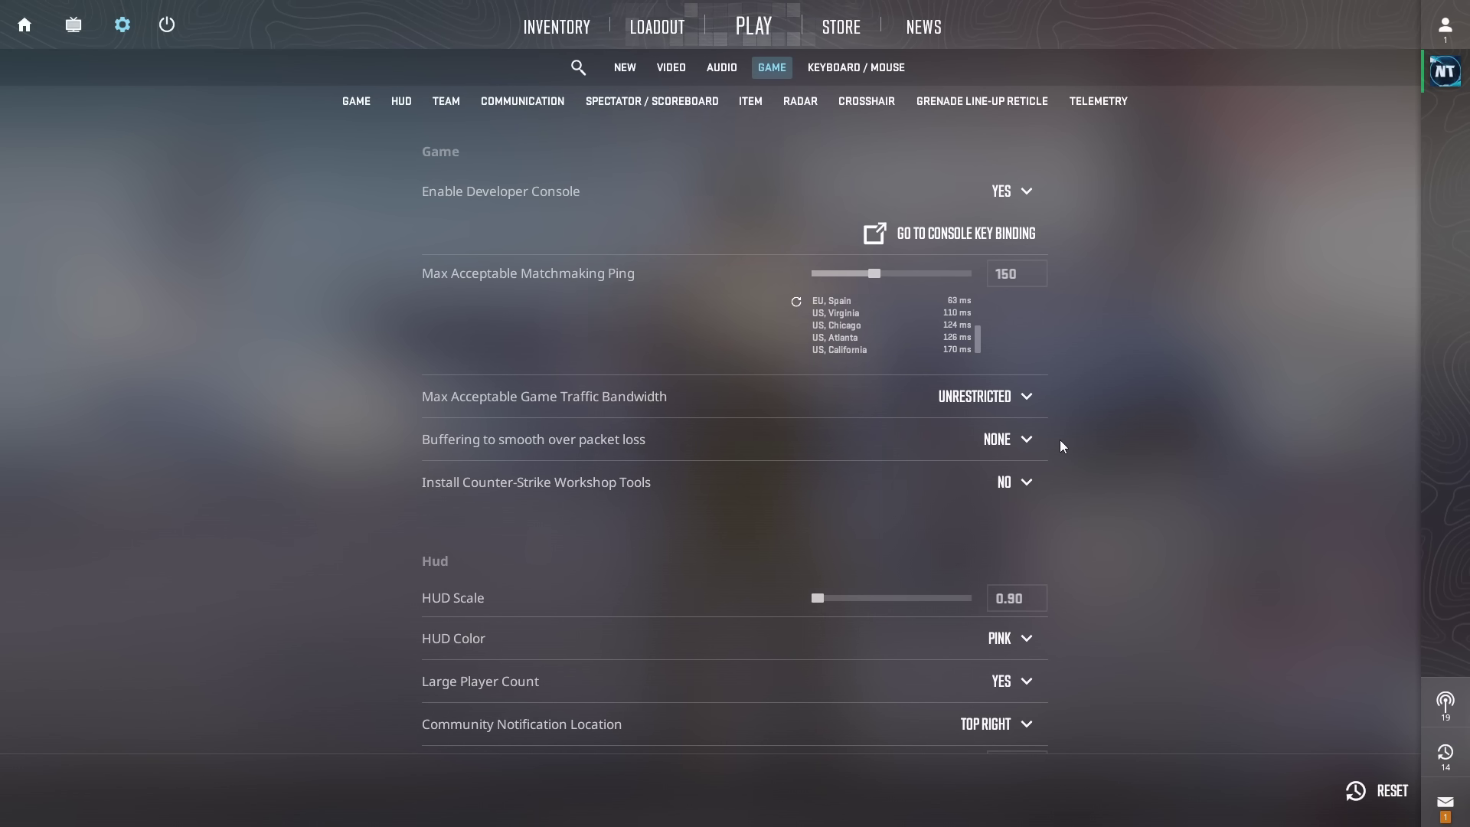
In Game settings, set packet-loss buffering to None and Allow Animated Avatars to No.
mouse_move(1023, 447)
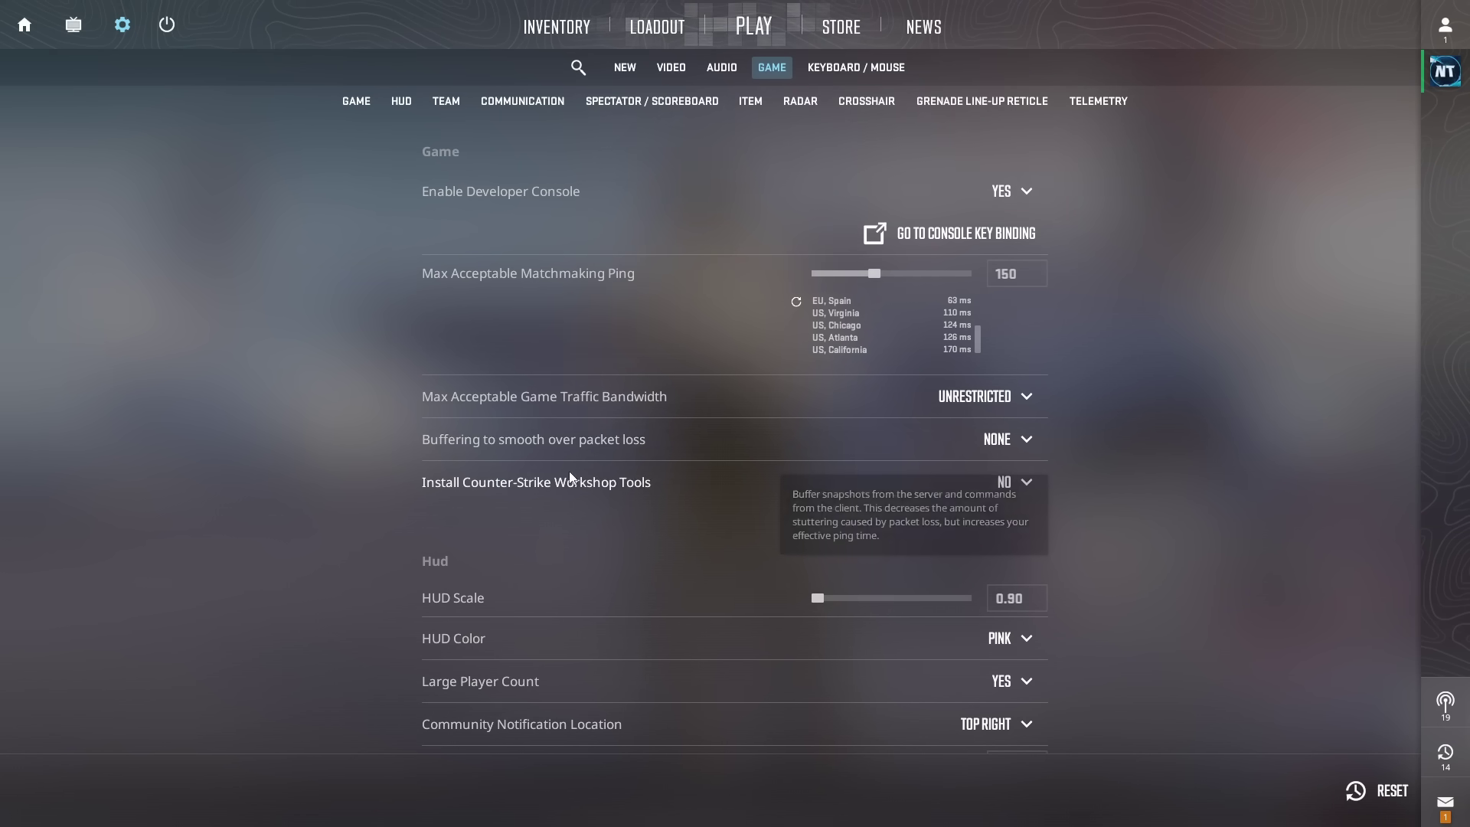
click(1039, 438)
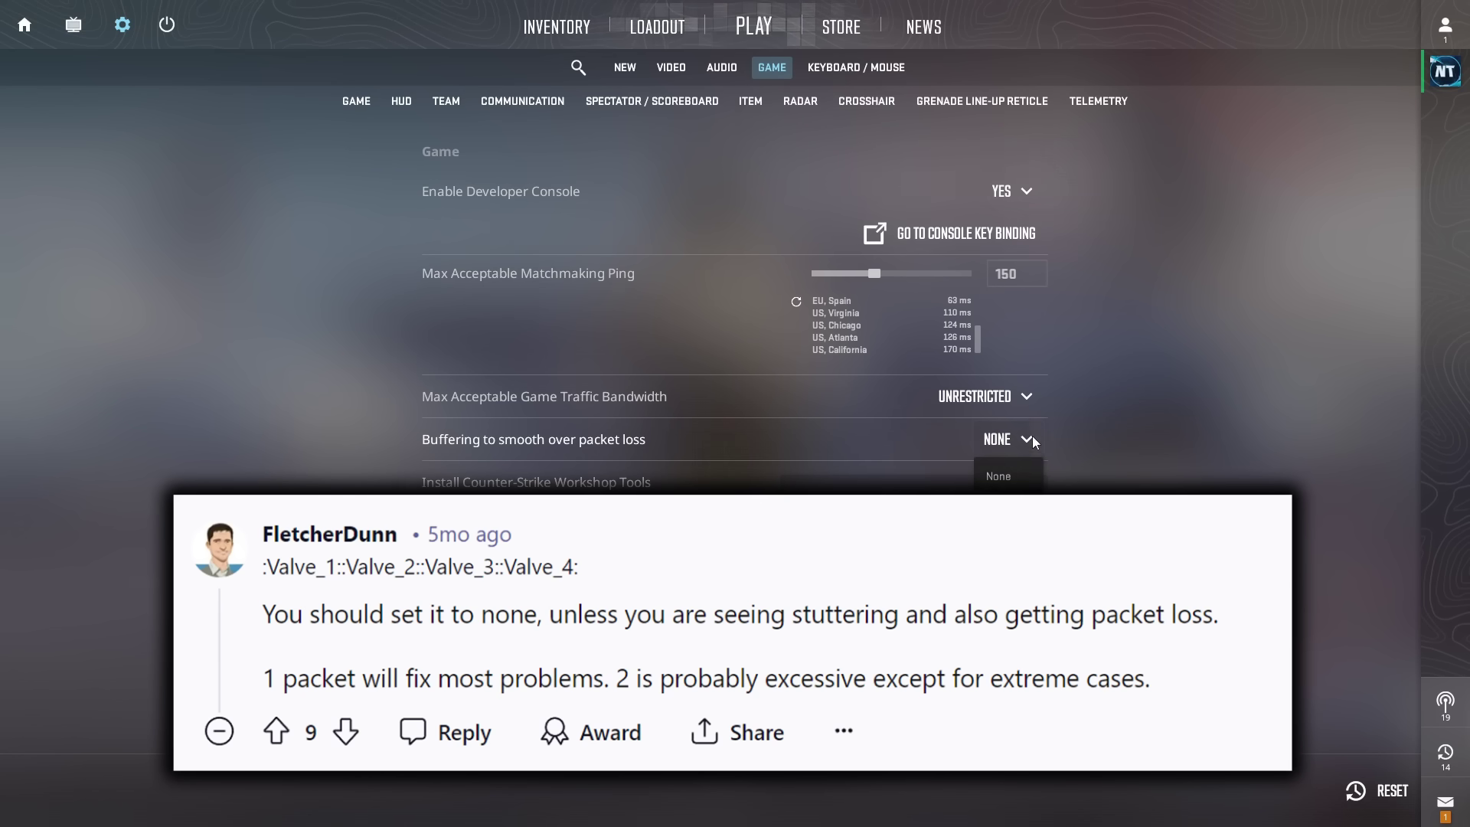
click(1032, 434)
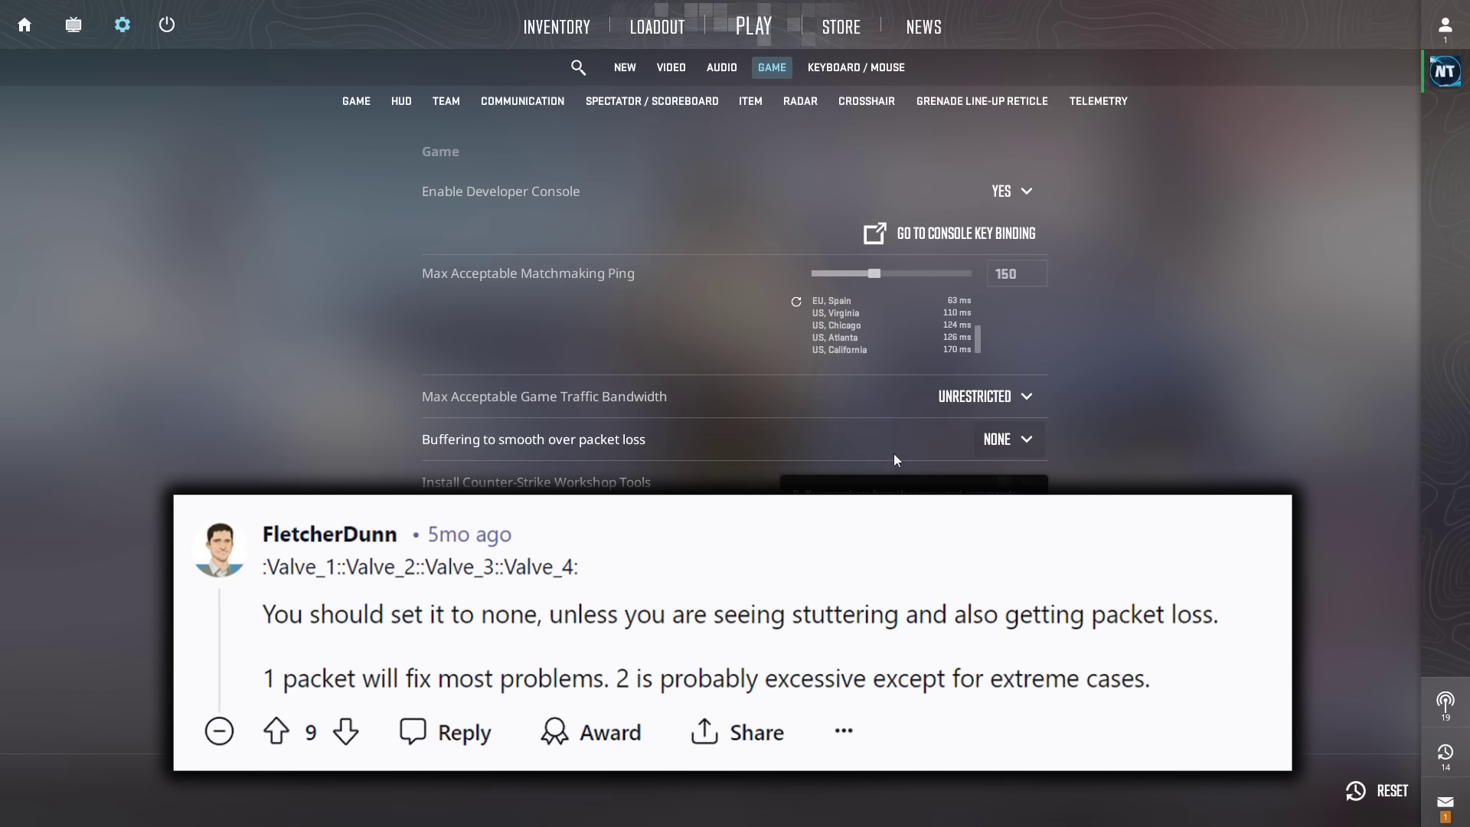
scroll(536, 448, down, 10)
click(1035, 214)
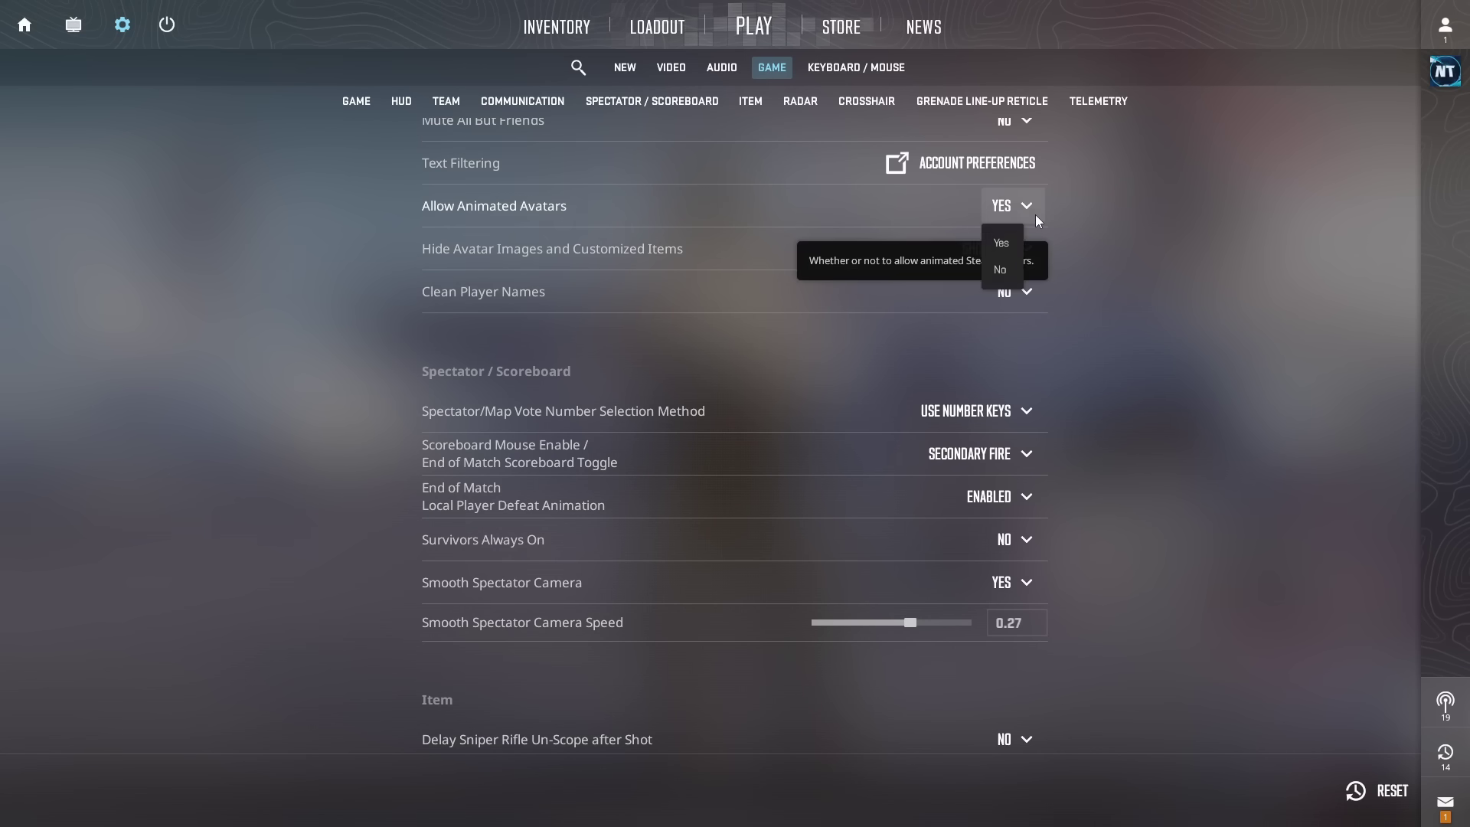
click(999, 269)
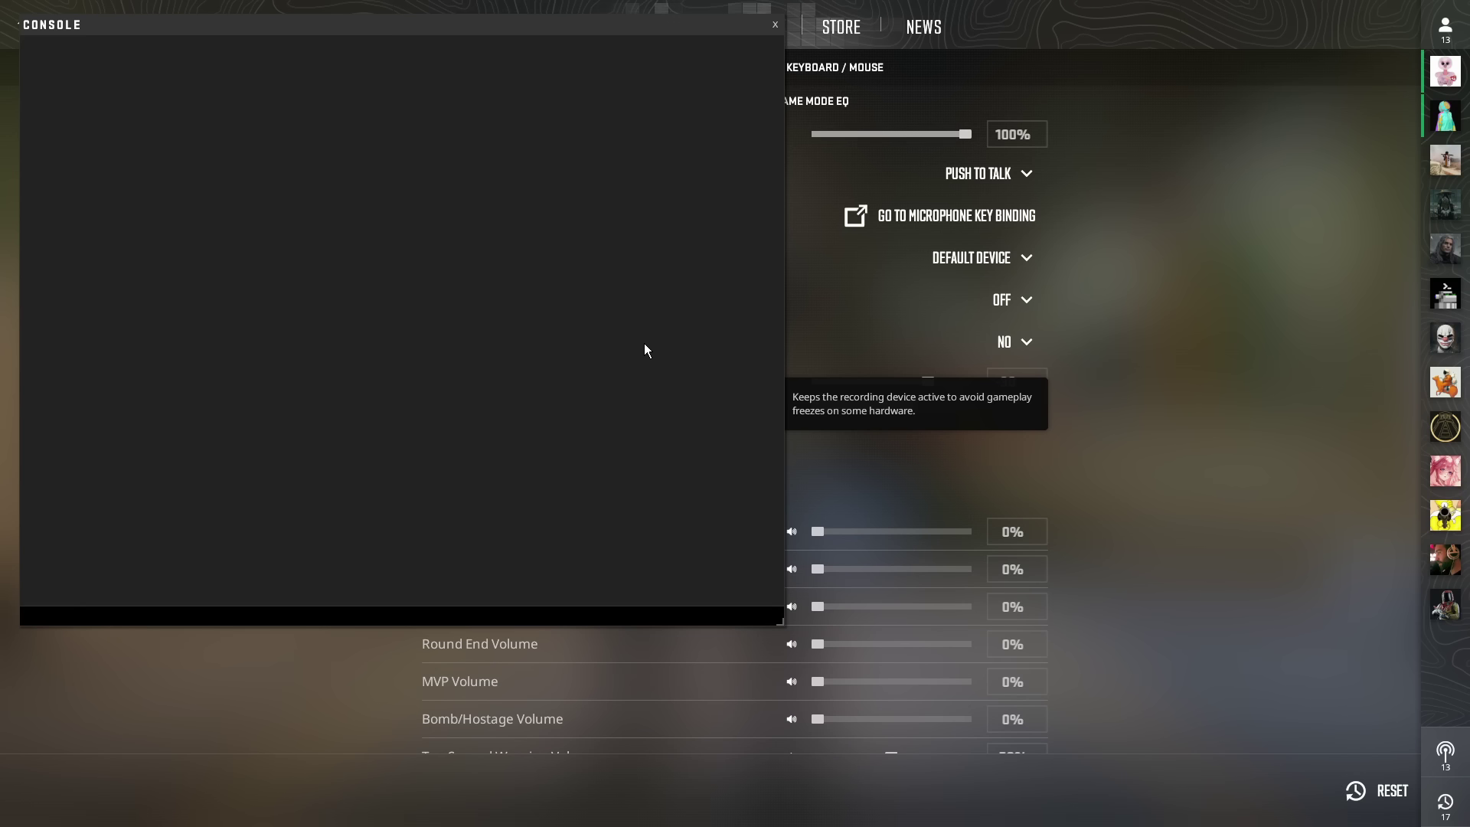
Run 'exec autoexec' and 'host_writeconfig' in the console, then quit Counter-Strike 2.
text(e)
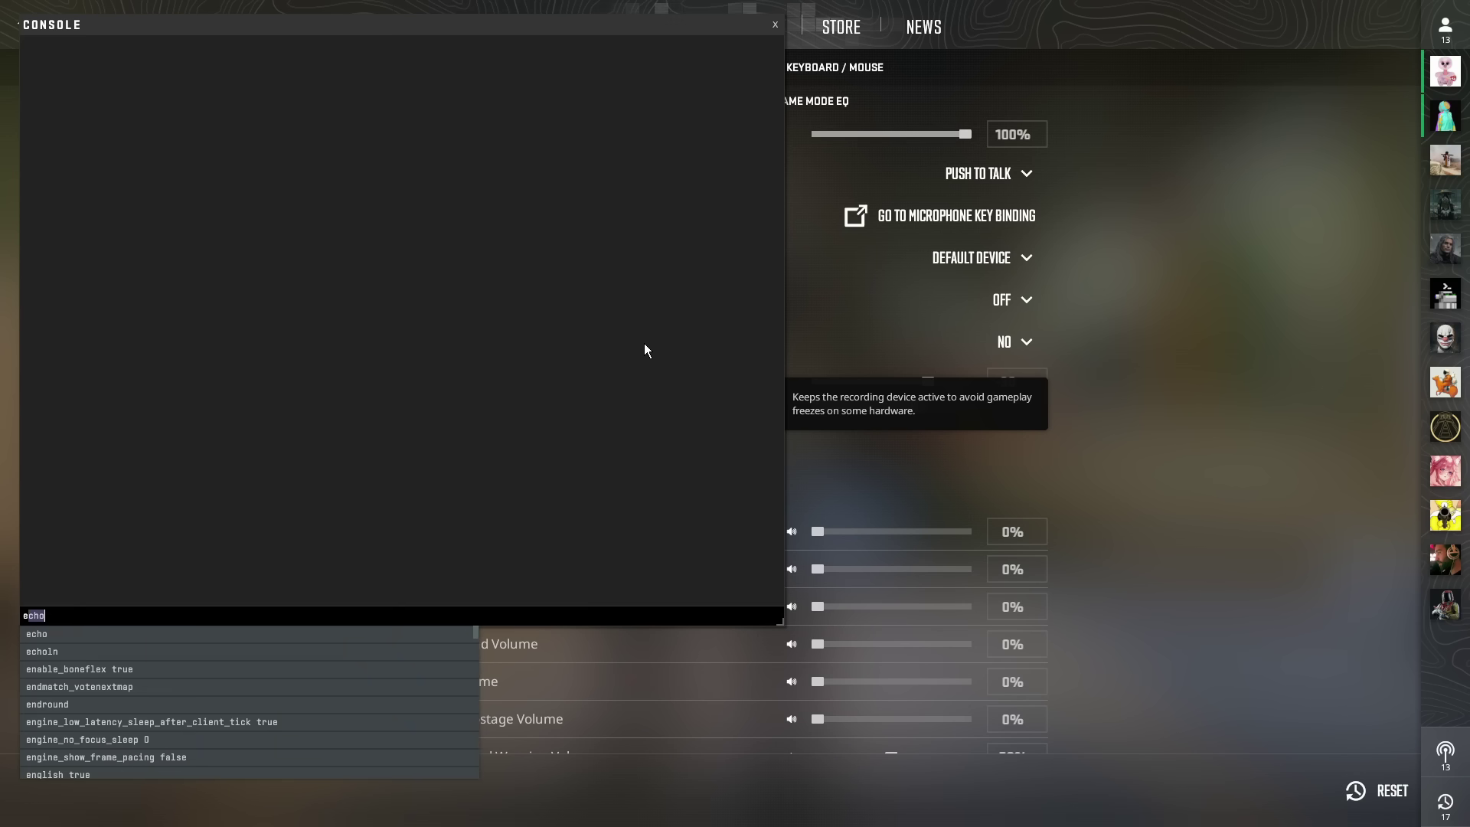
text(xec autoexe)
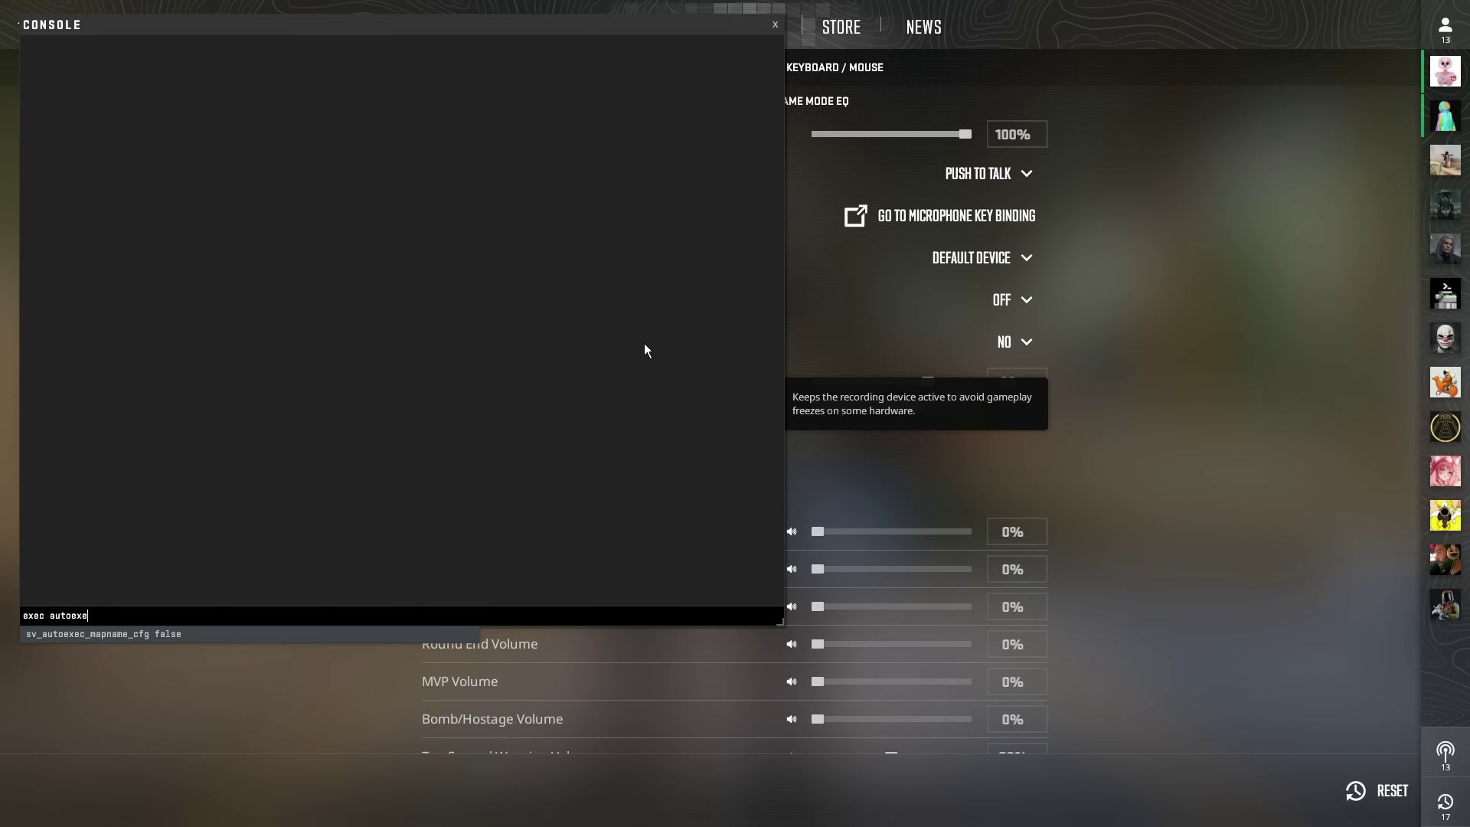
text(c)
key(Return)
text(host_)
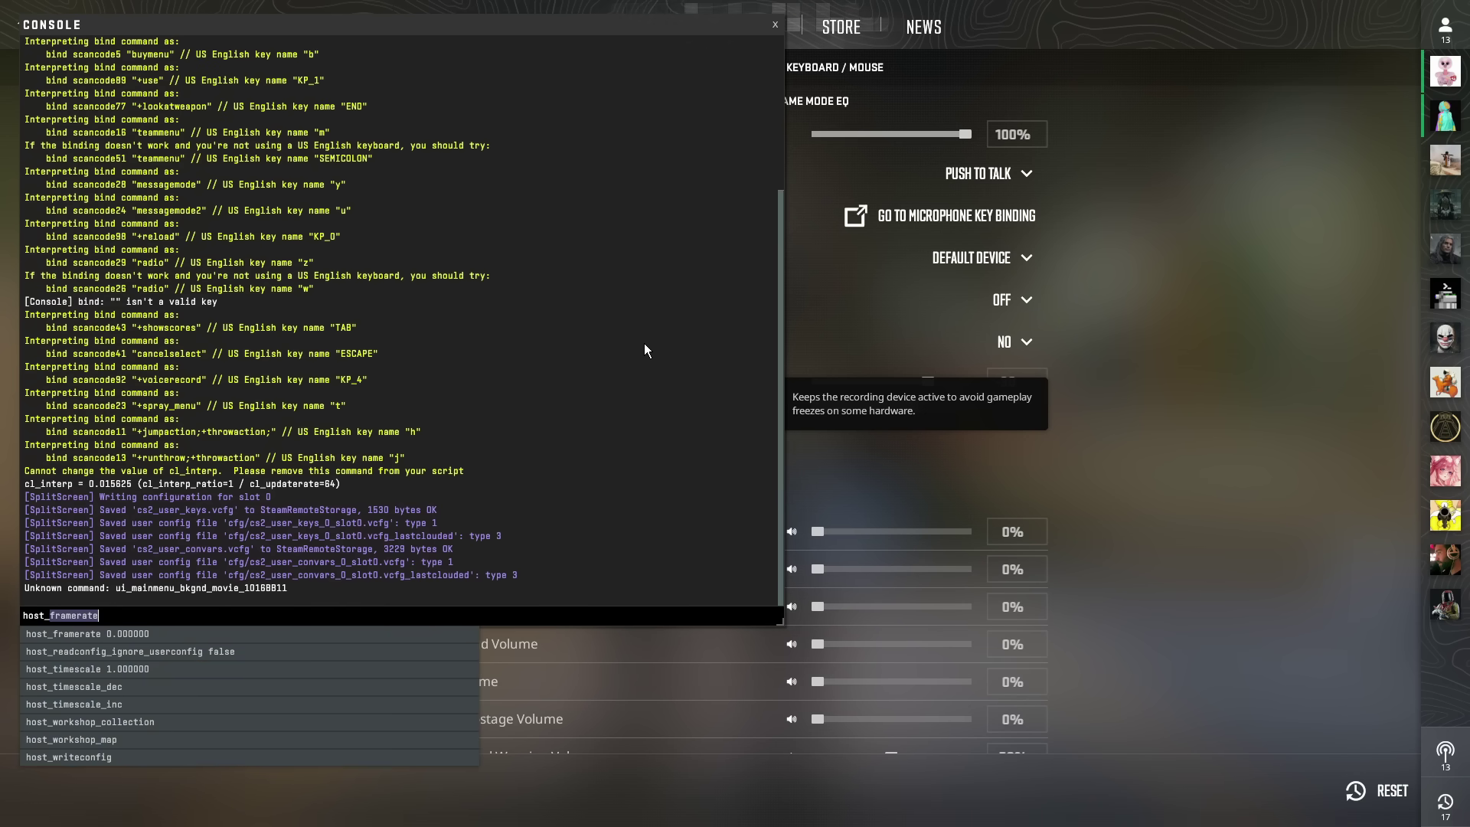
text(writeconfi)
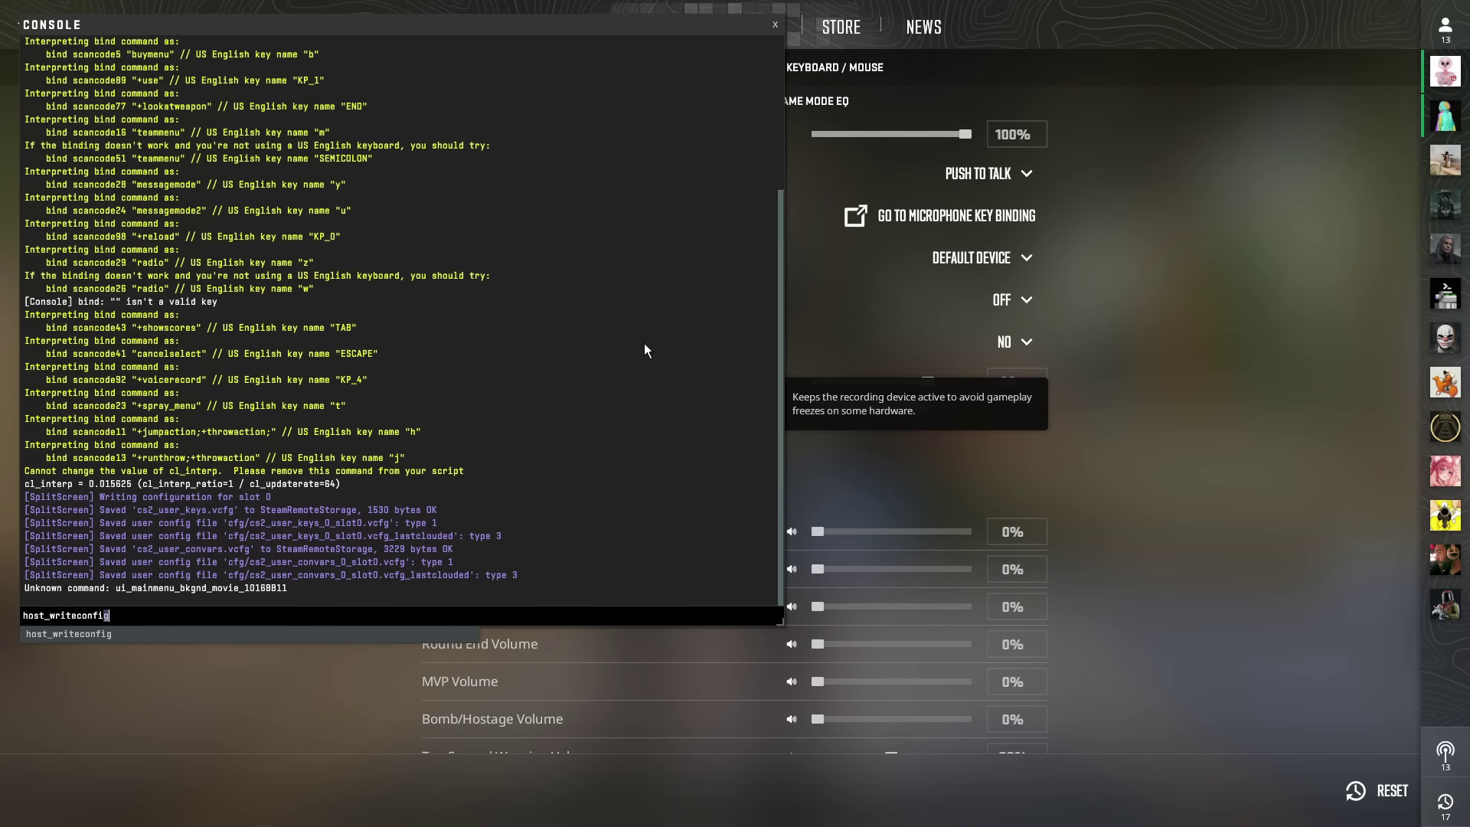
text(g)
key(Return)
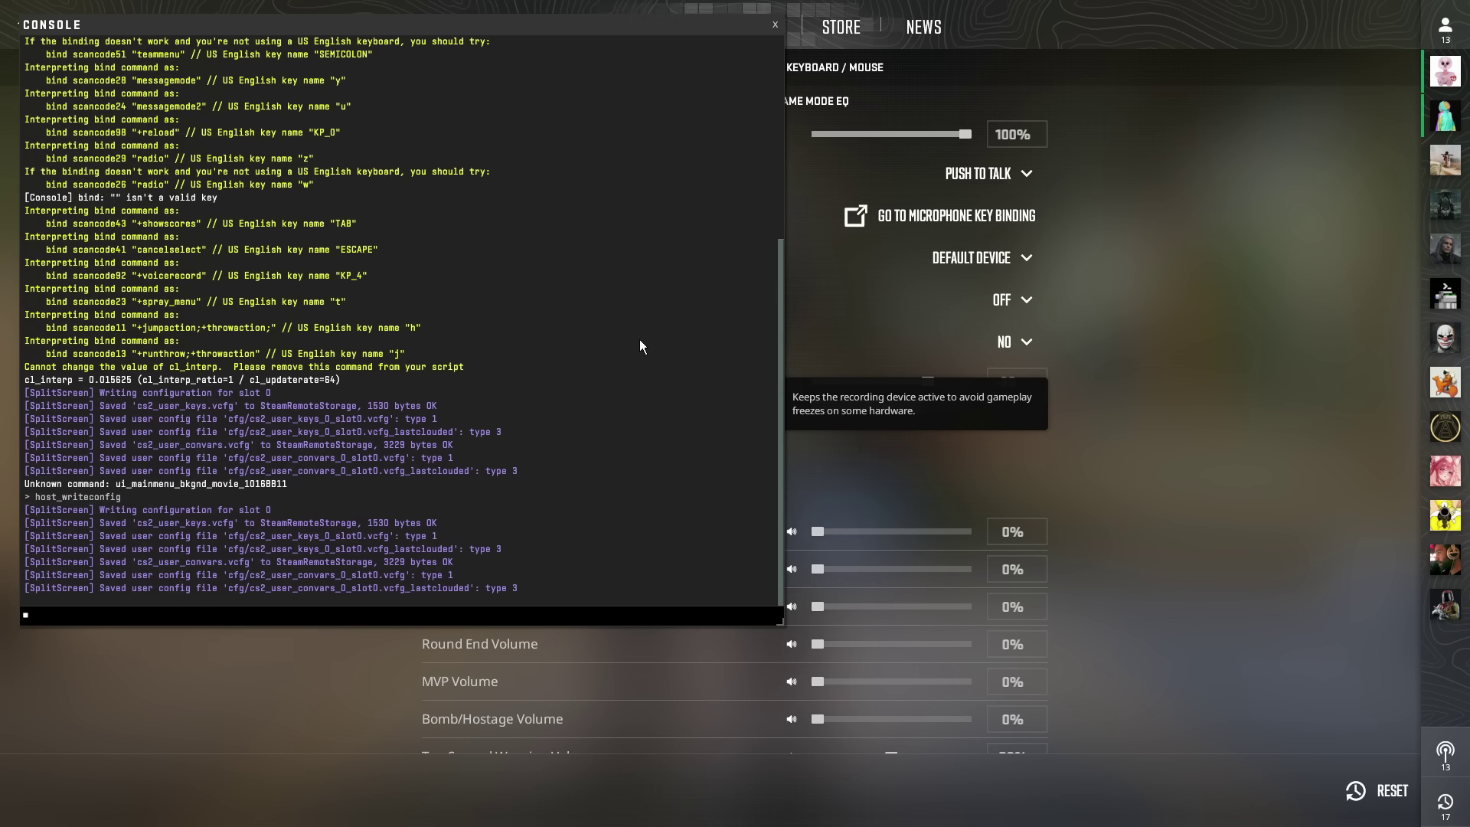
key(Escape)
key(Escape)
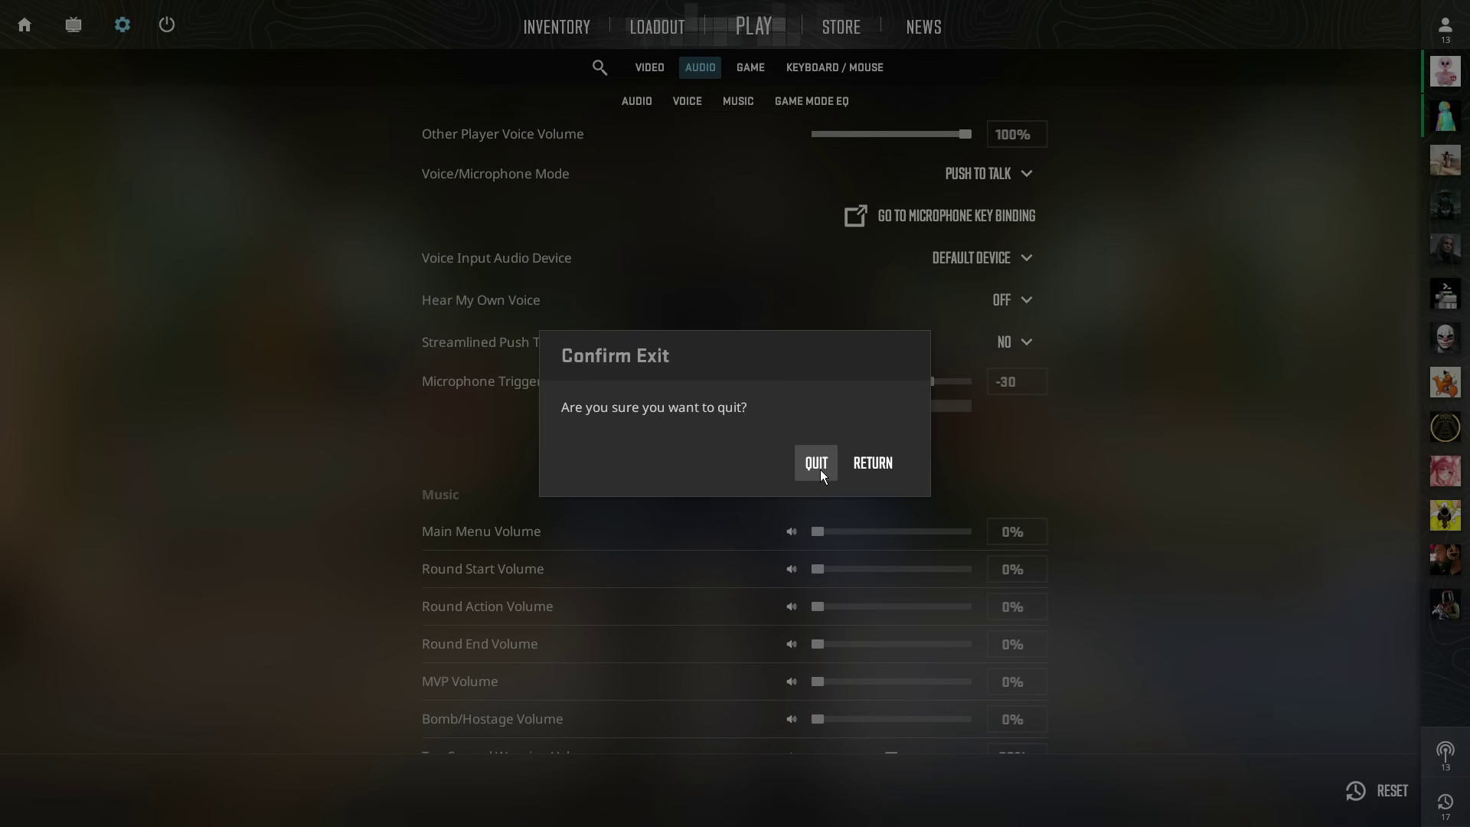
click(816, 463)
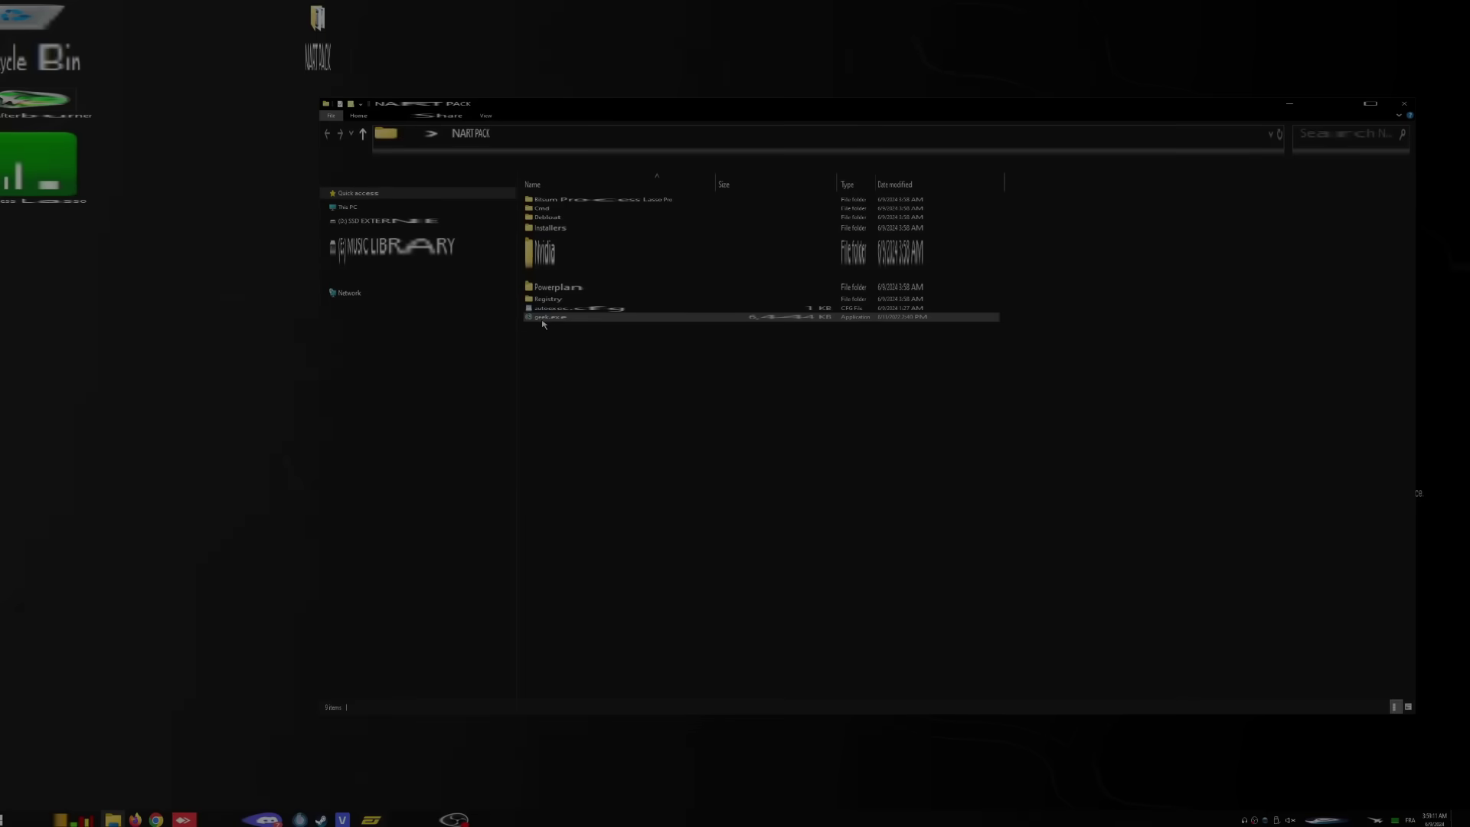
Launch Geek Uninstaller from geek.exe and start uninstalling Zoom from its program list.
double_click(556, 322)
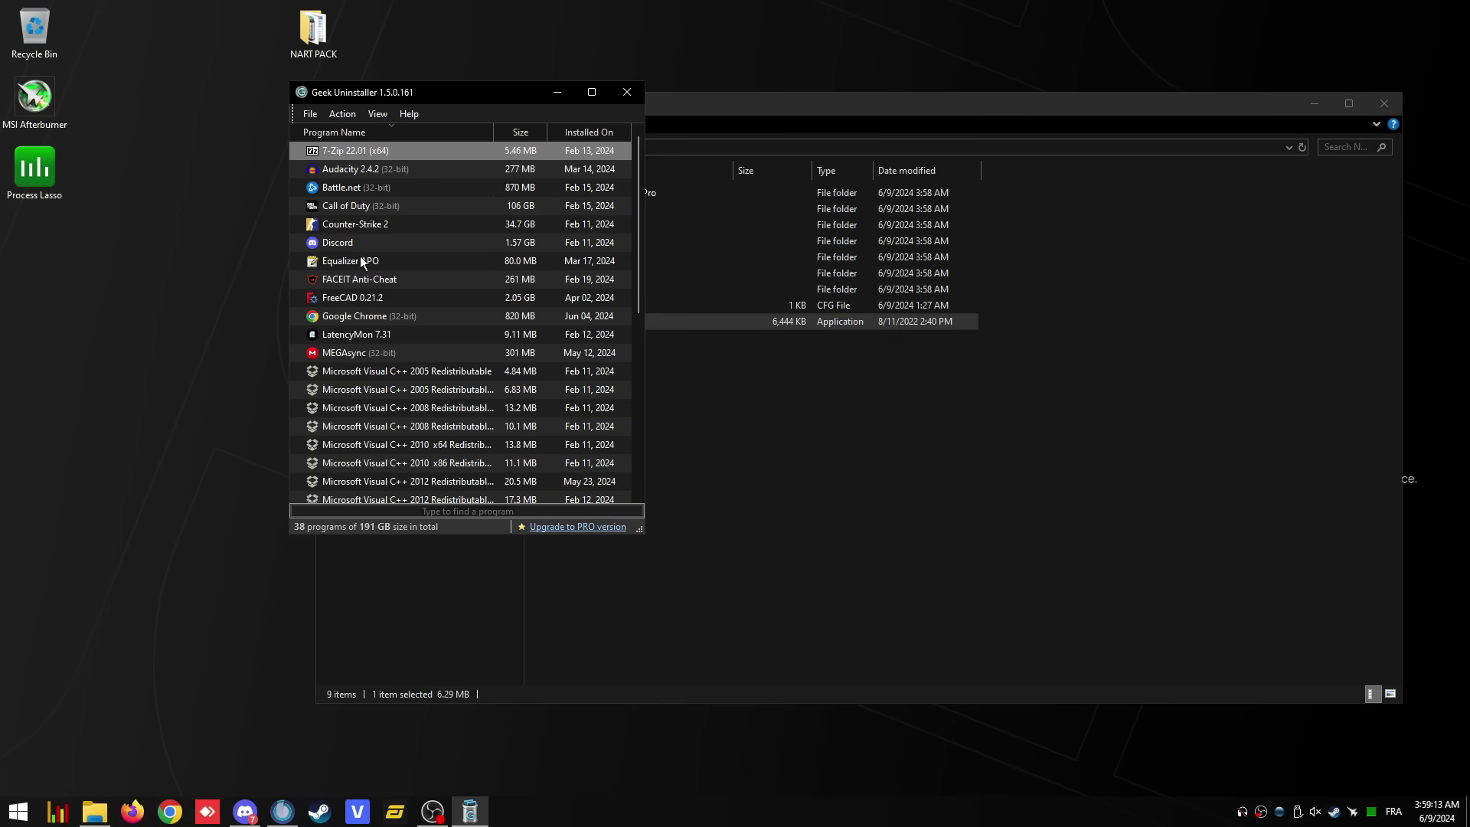
scroll(362, 261, down, 6)
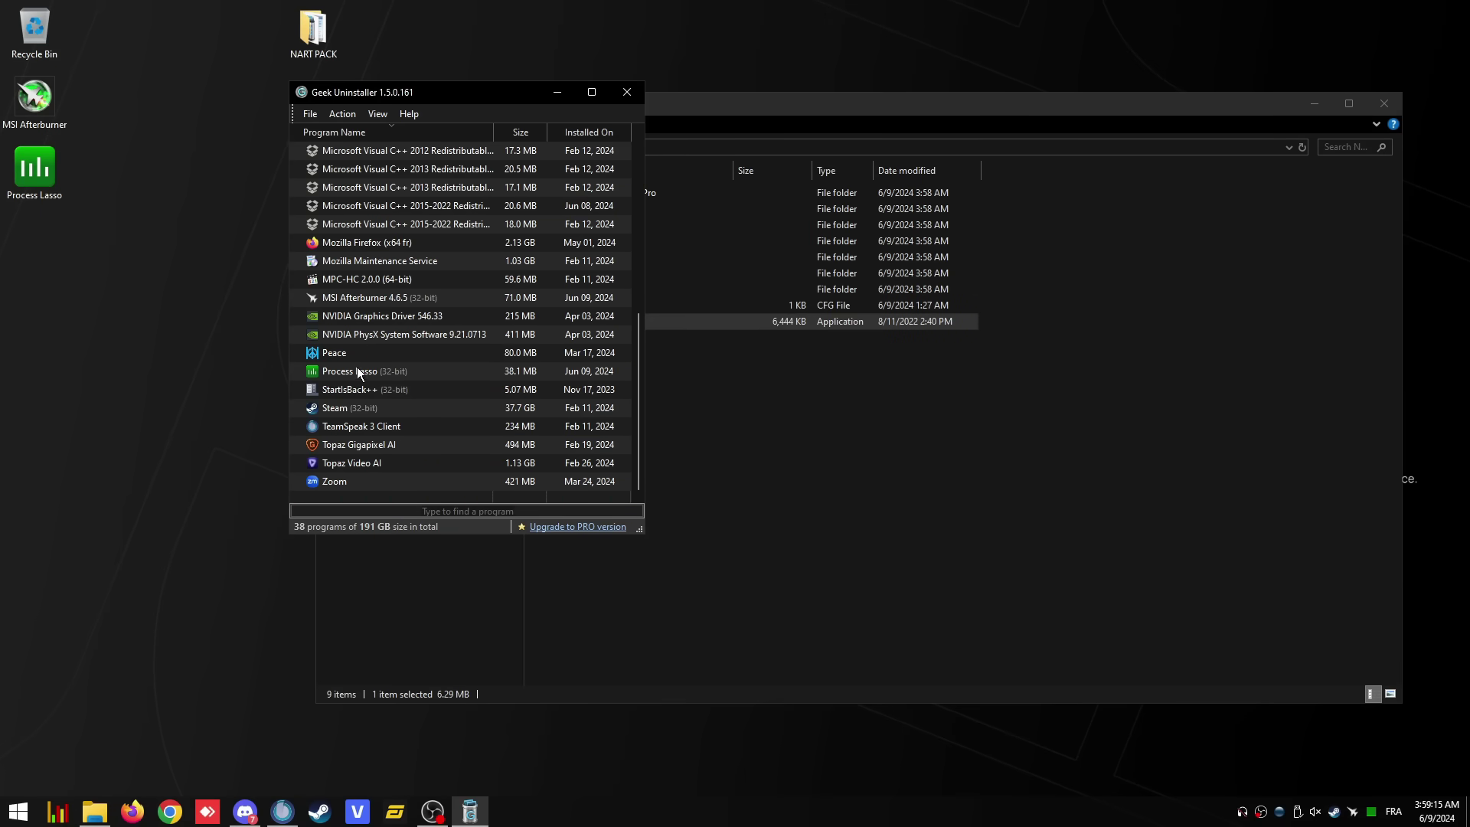
click(335, 483)
right_click(338, 482)
click(369, 495)
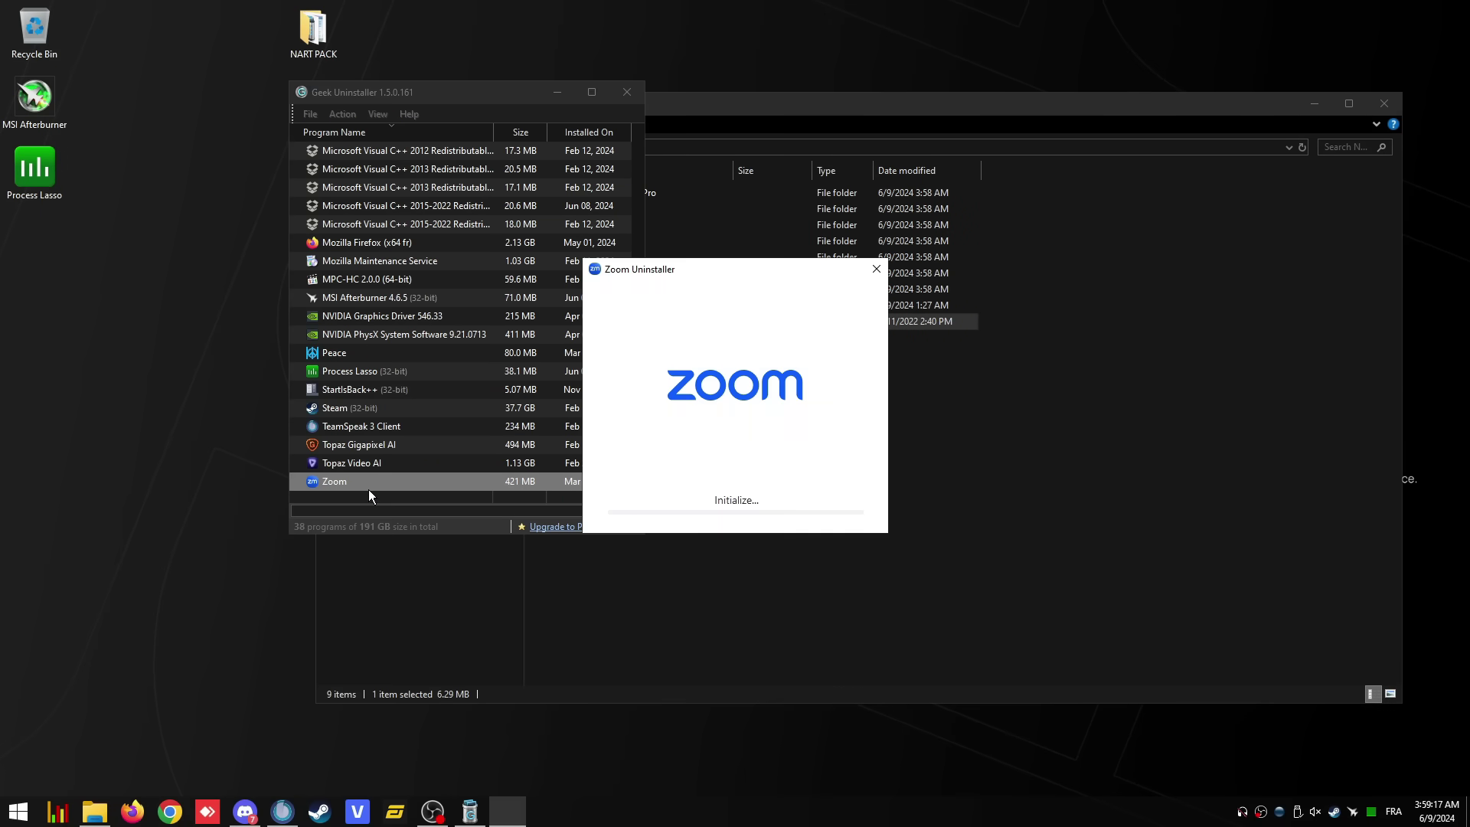